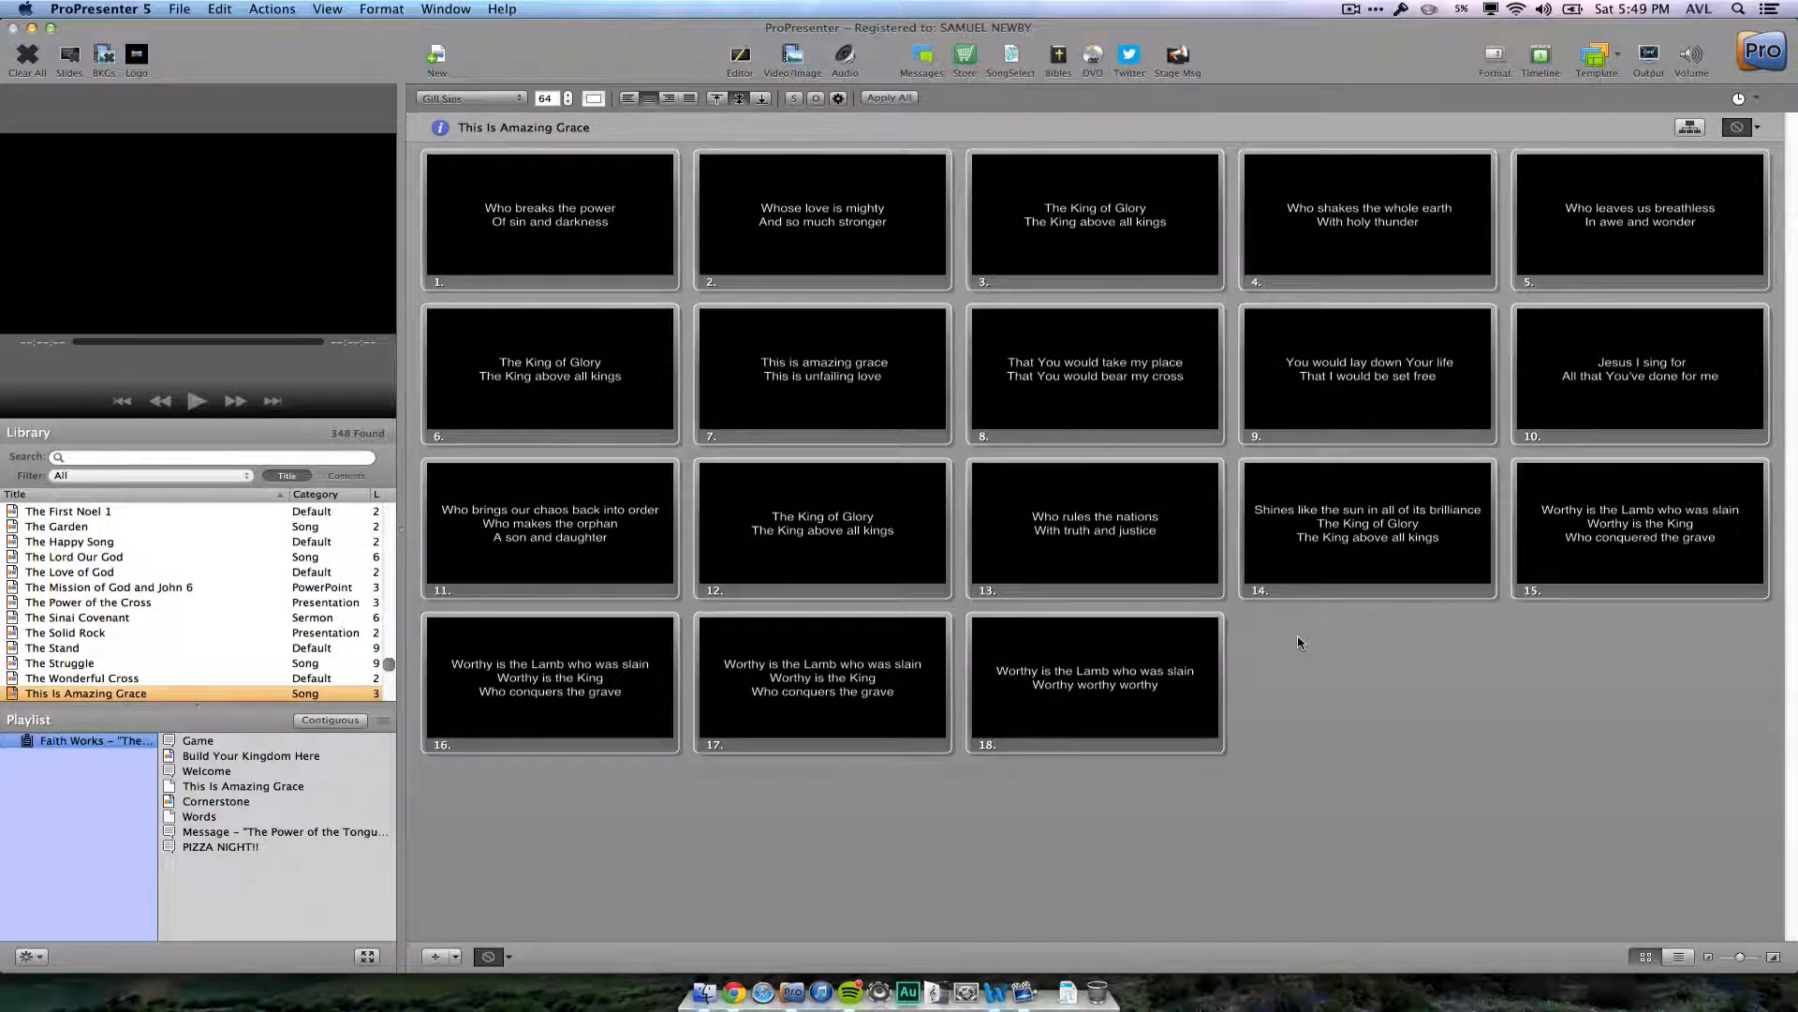
- Check the song sections in the Word lyrics document, return to ProPresenter and label the group starting at slide 1 as Verse 1
key(super+Tab)
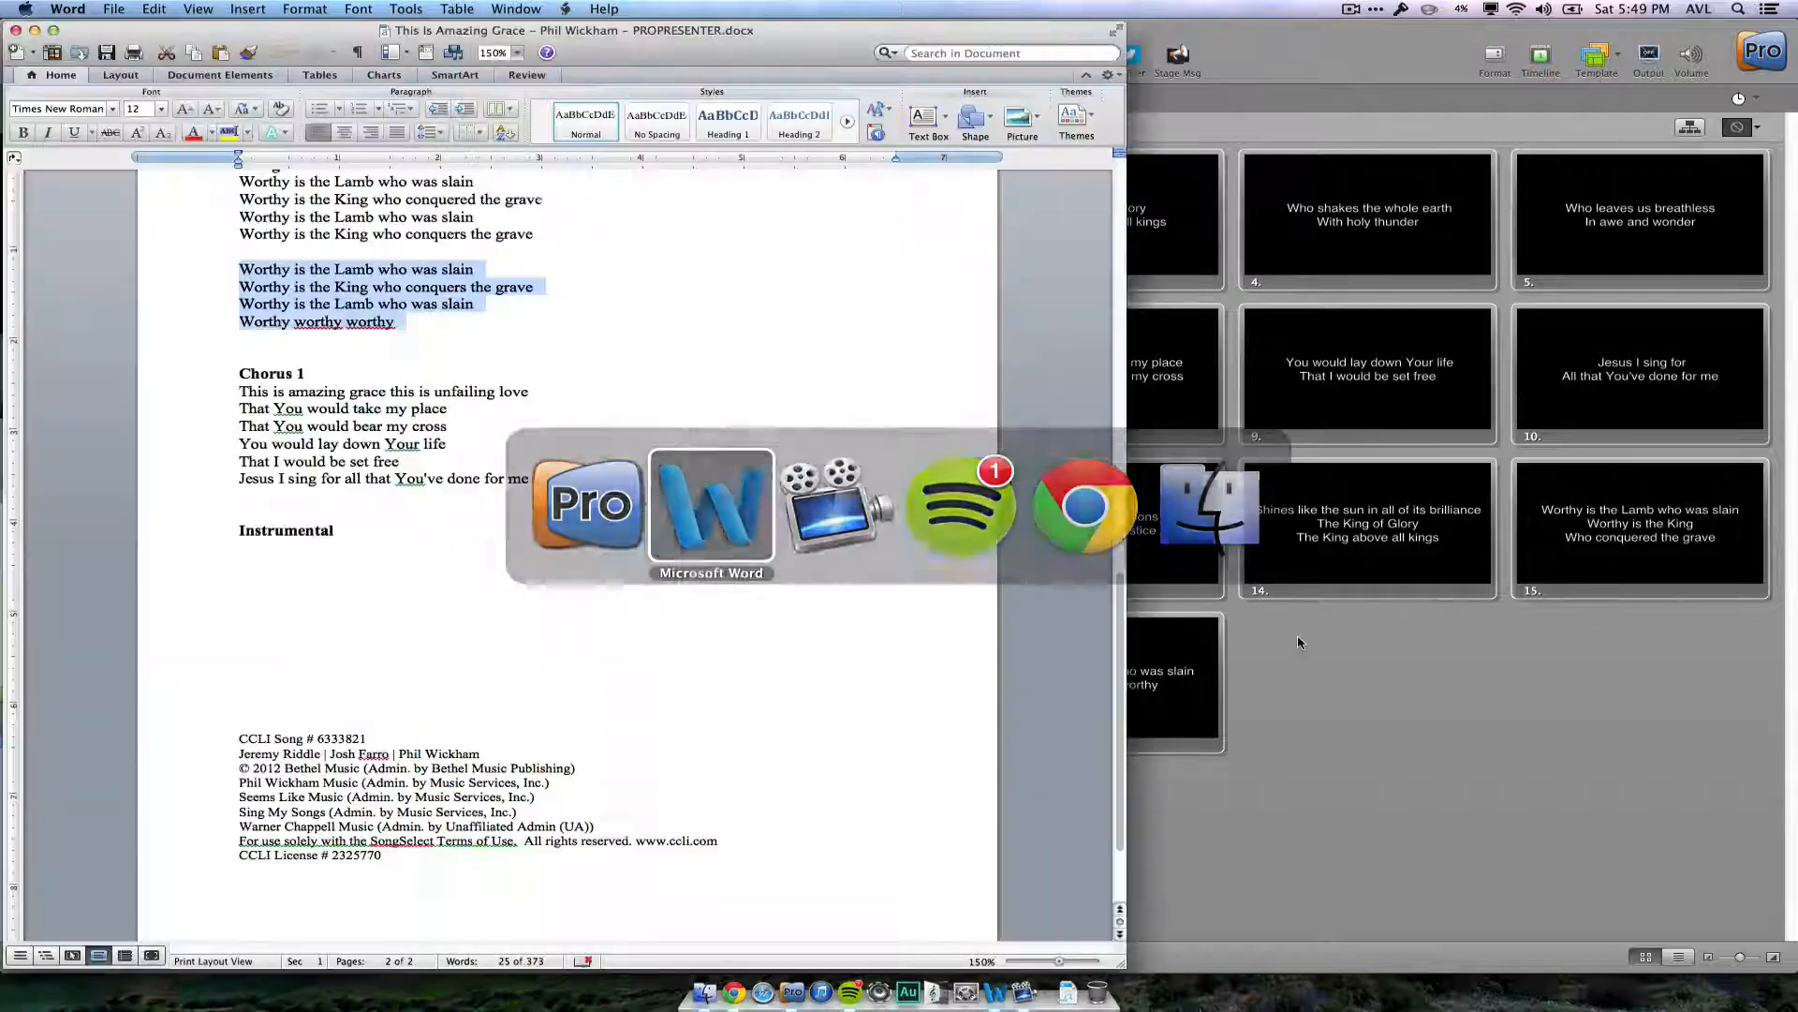
click(704, 479)
scroll(705, 479, up, 15)
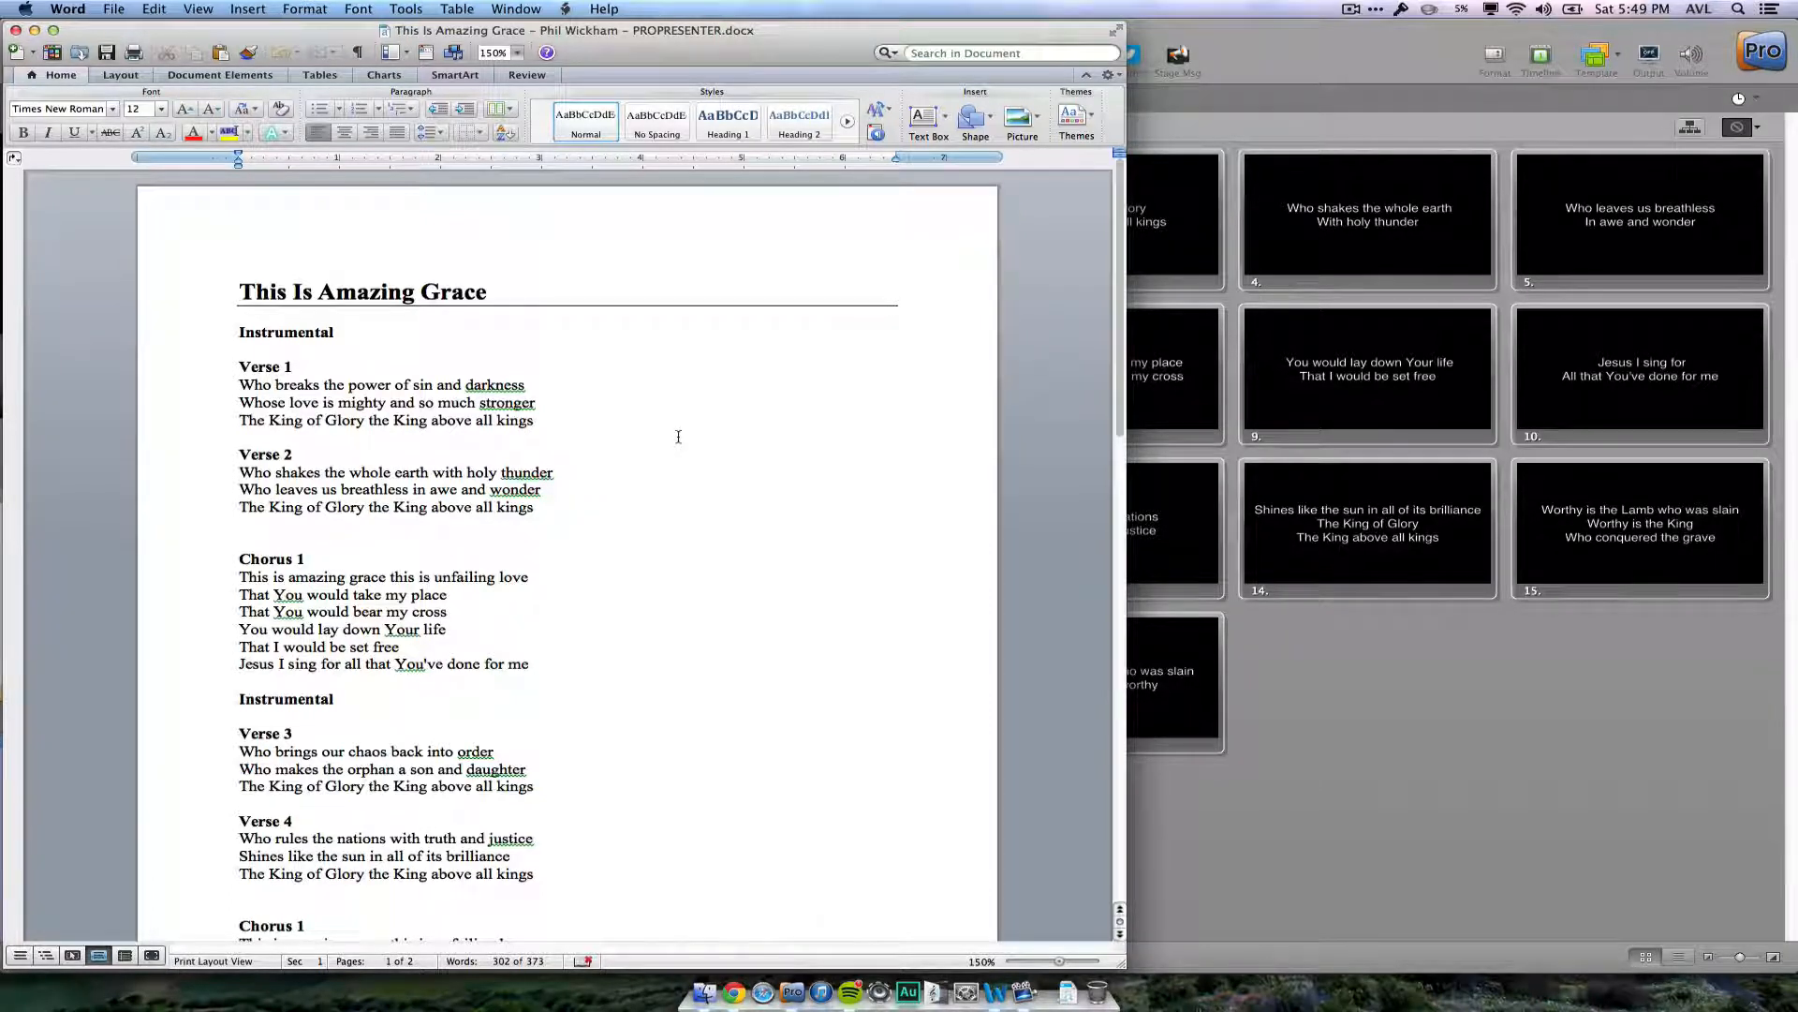
key(super+Tab)
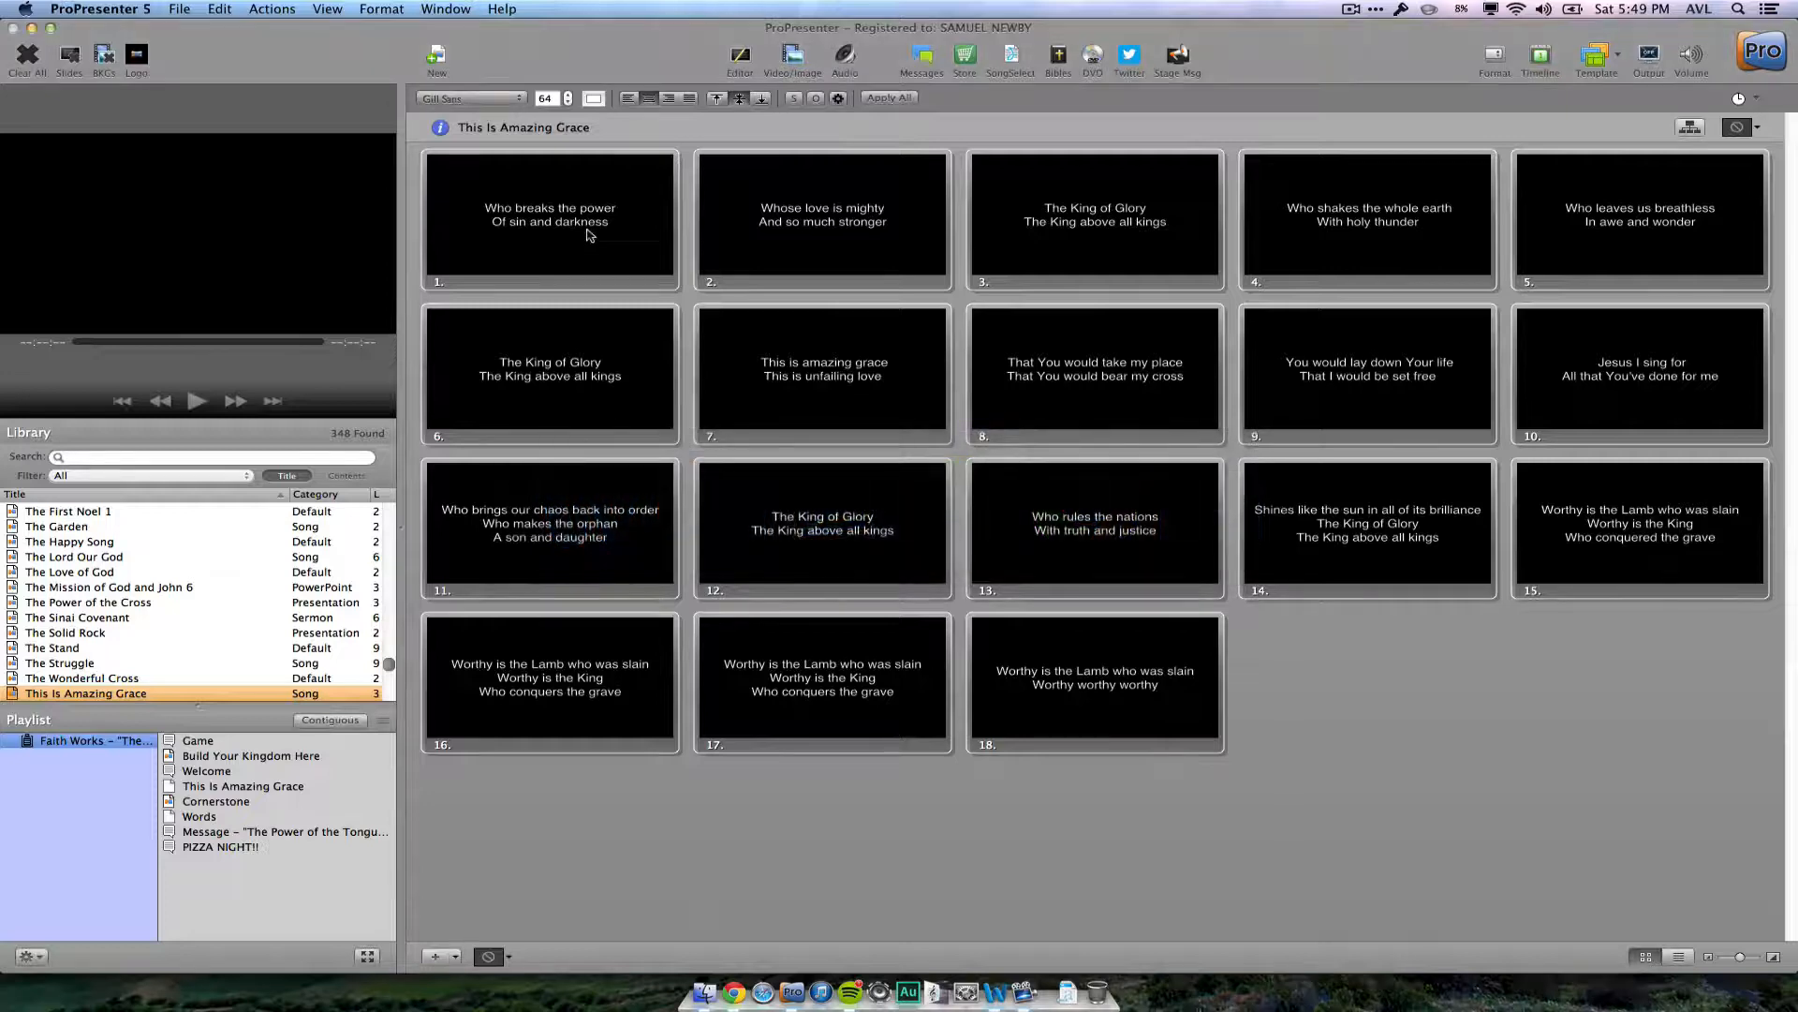
right_click(589, 234)
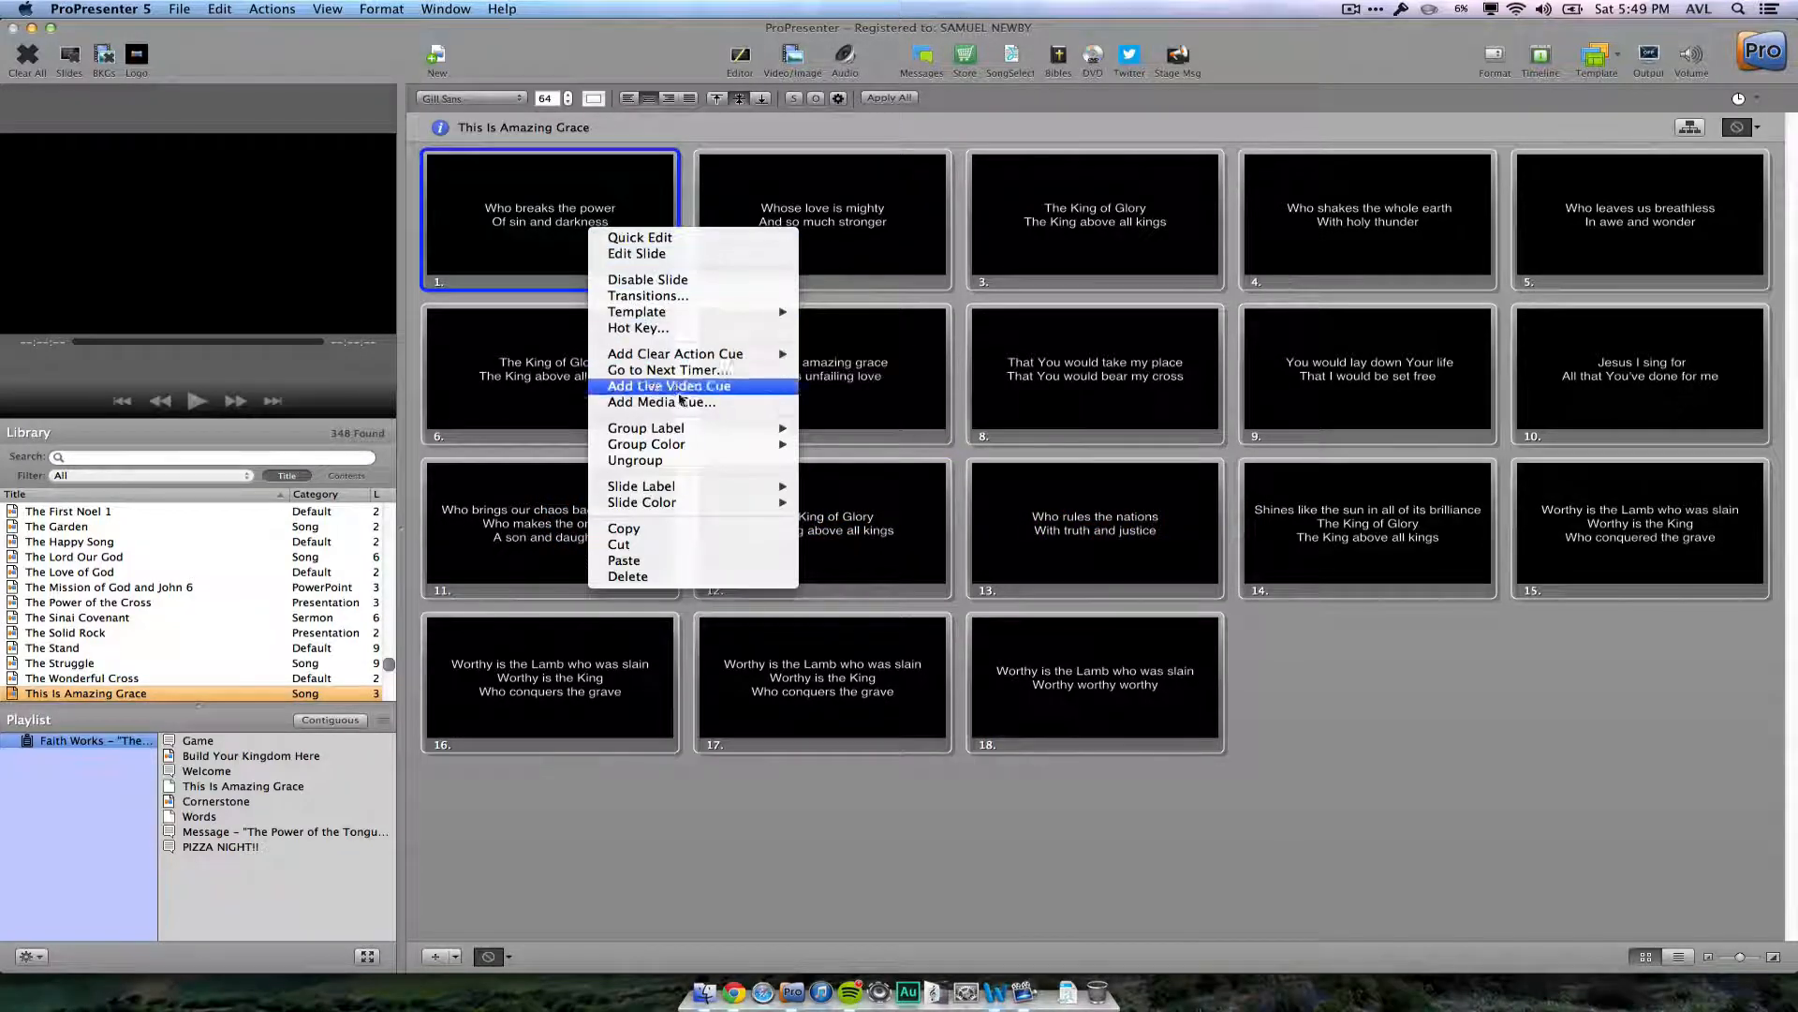
mouse_move(698, 431)
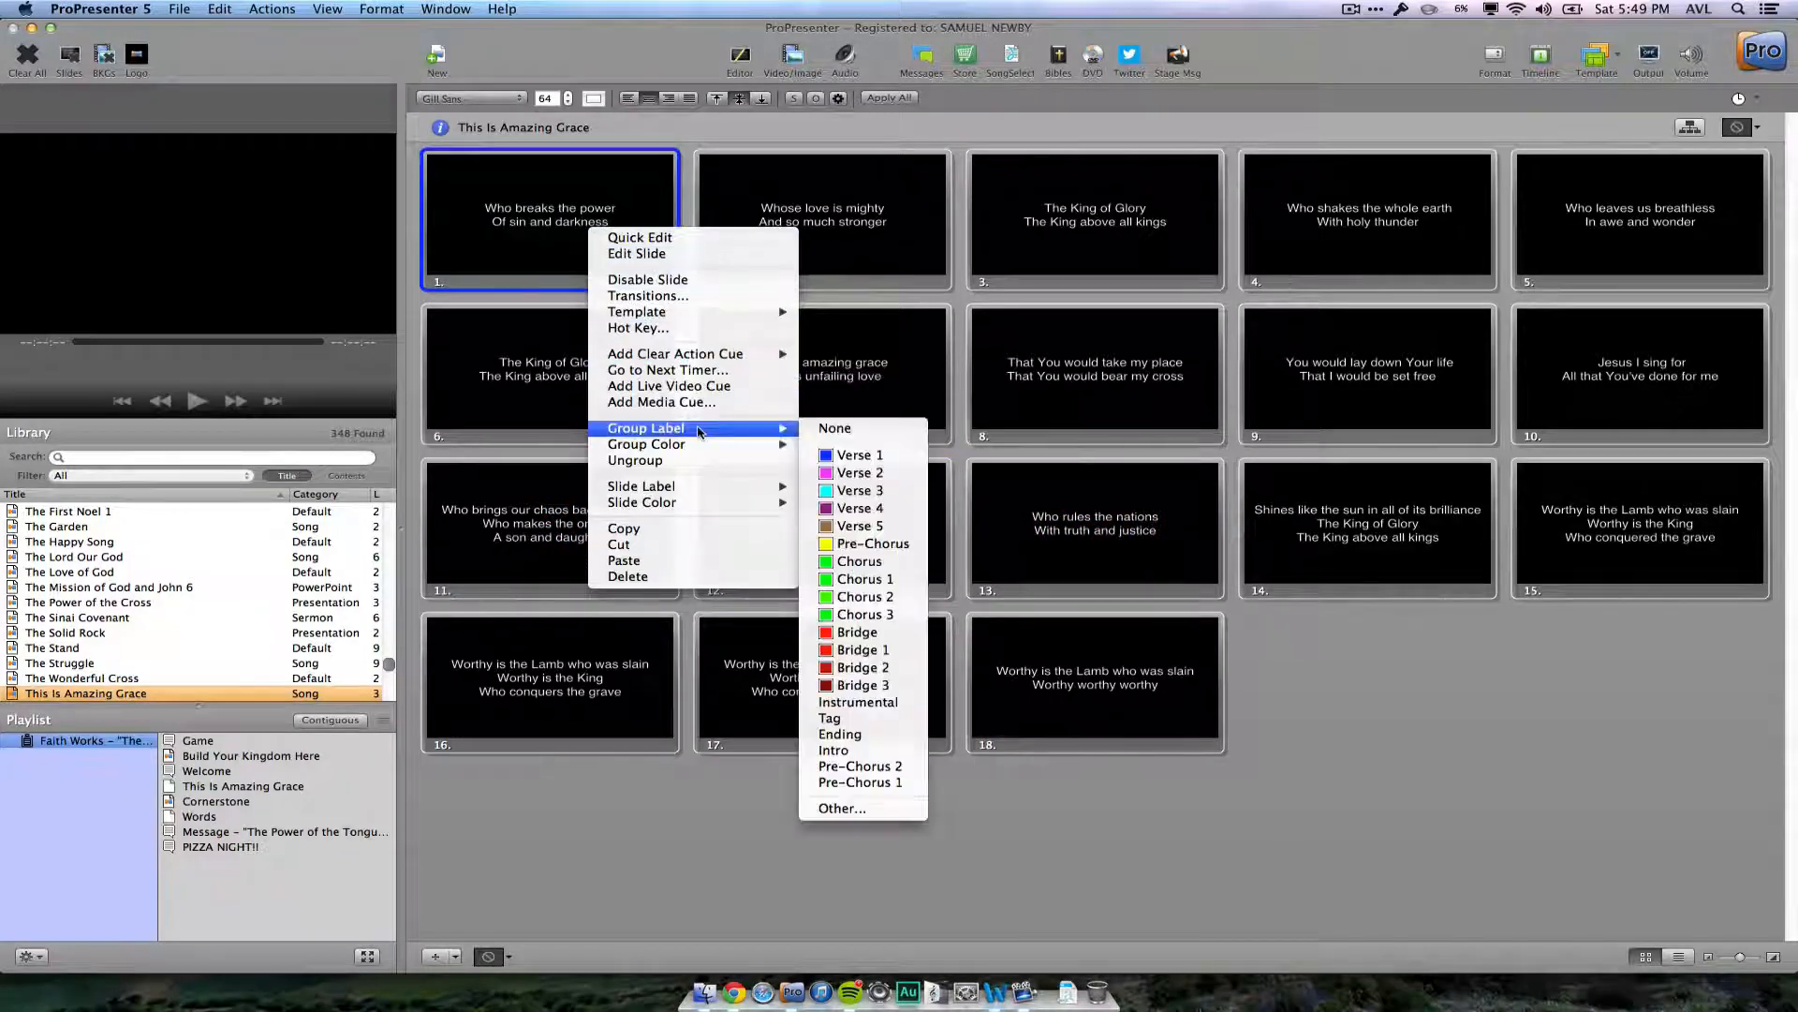
click(853, 456)
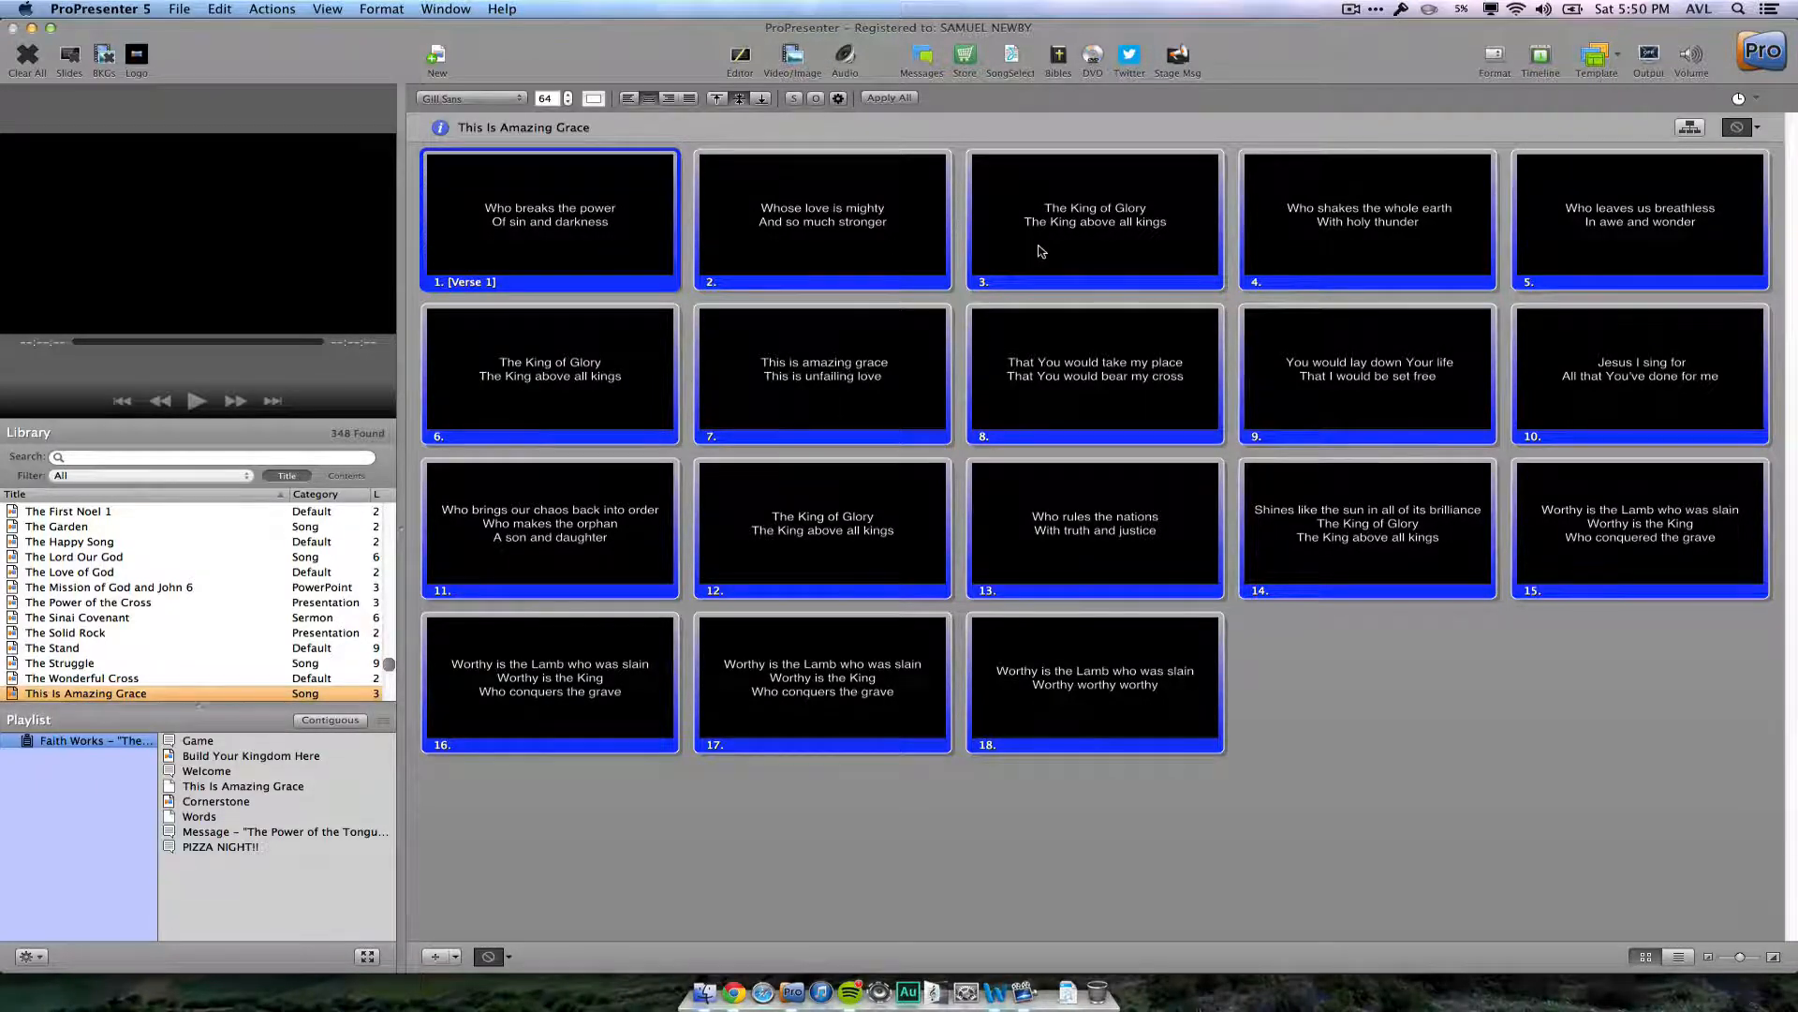
- Check where the second verse begins in the Word lyrics, and start a new Verse 2 group at slide 4 in ProPresenter
key(super+Tab)
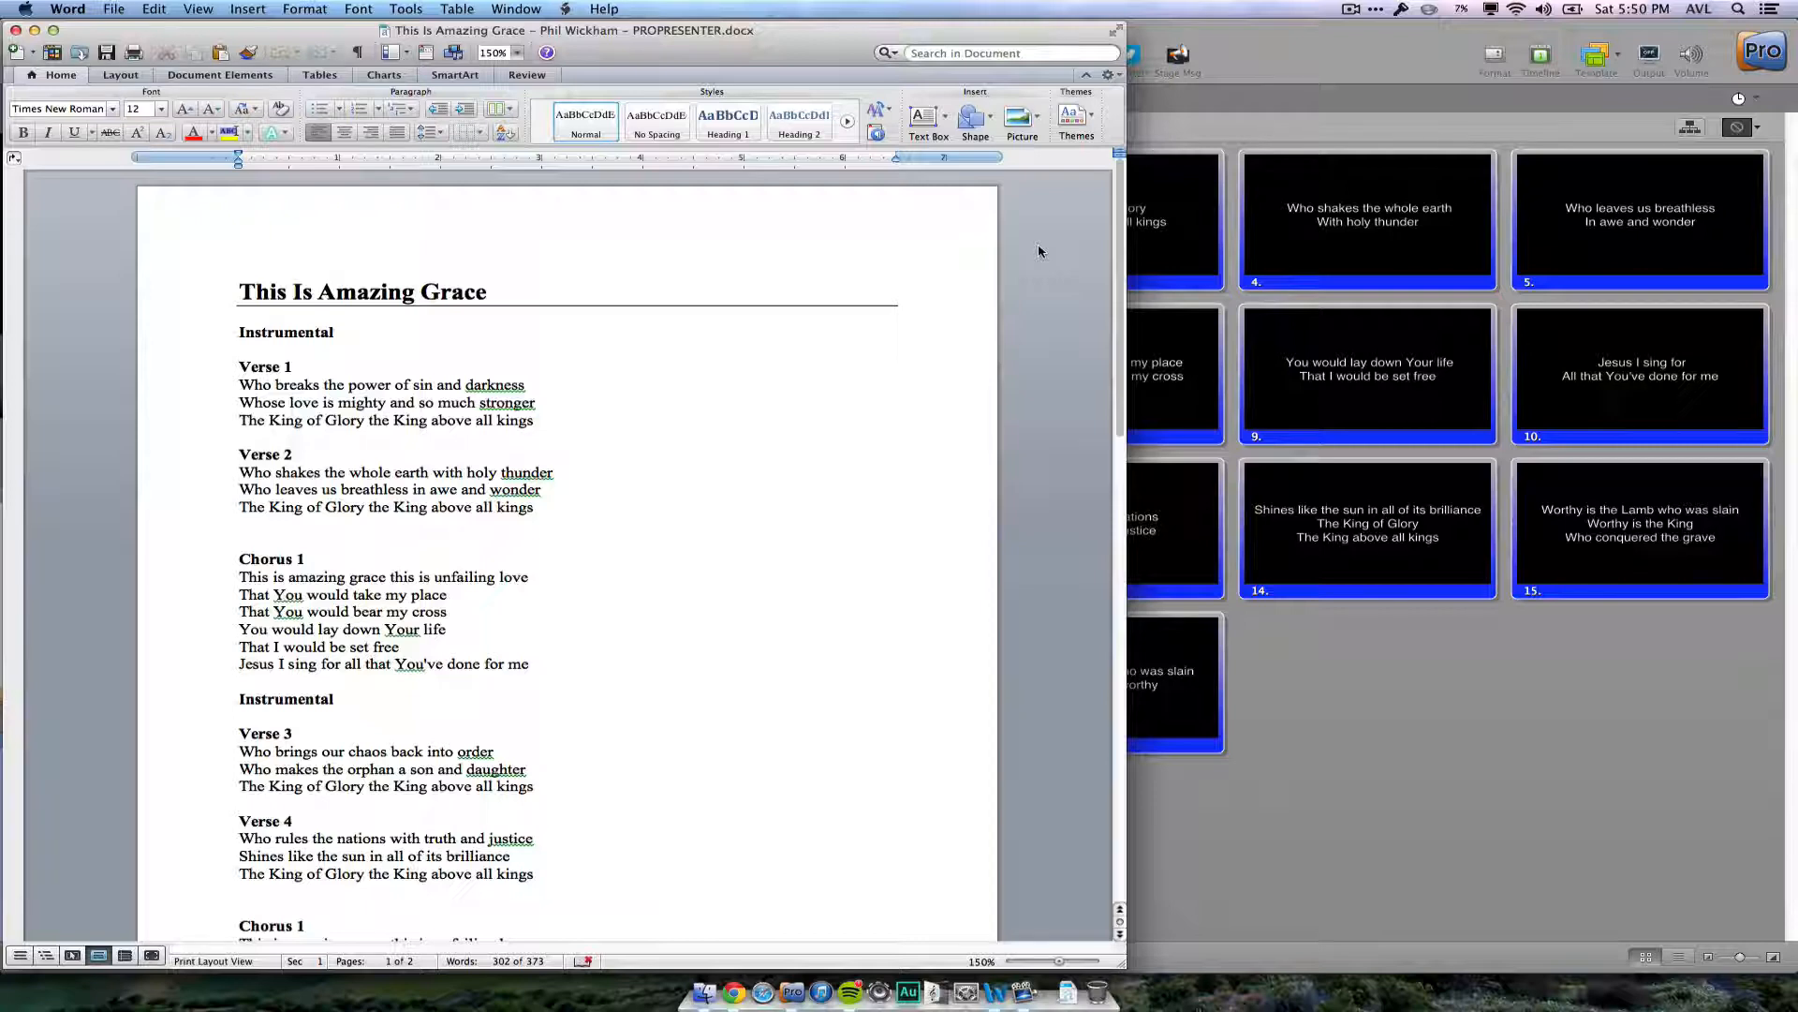
key(super+Tab)
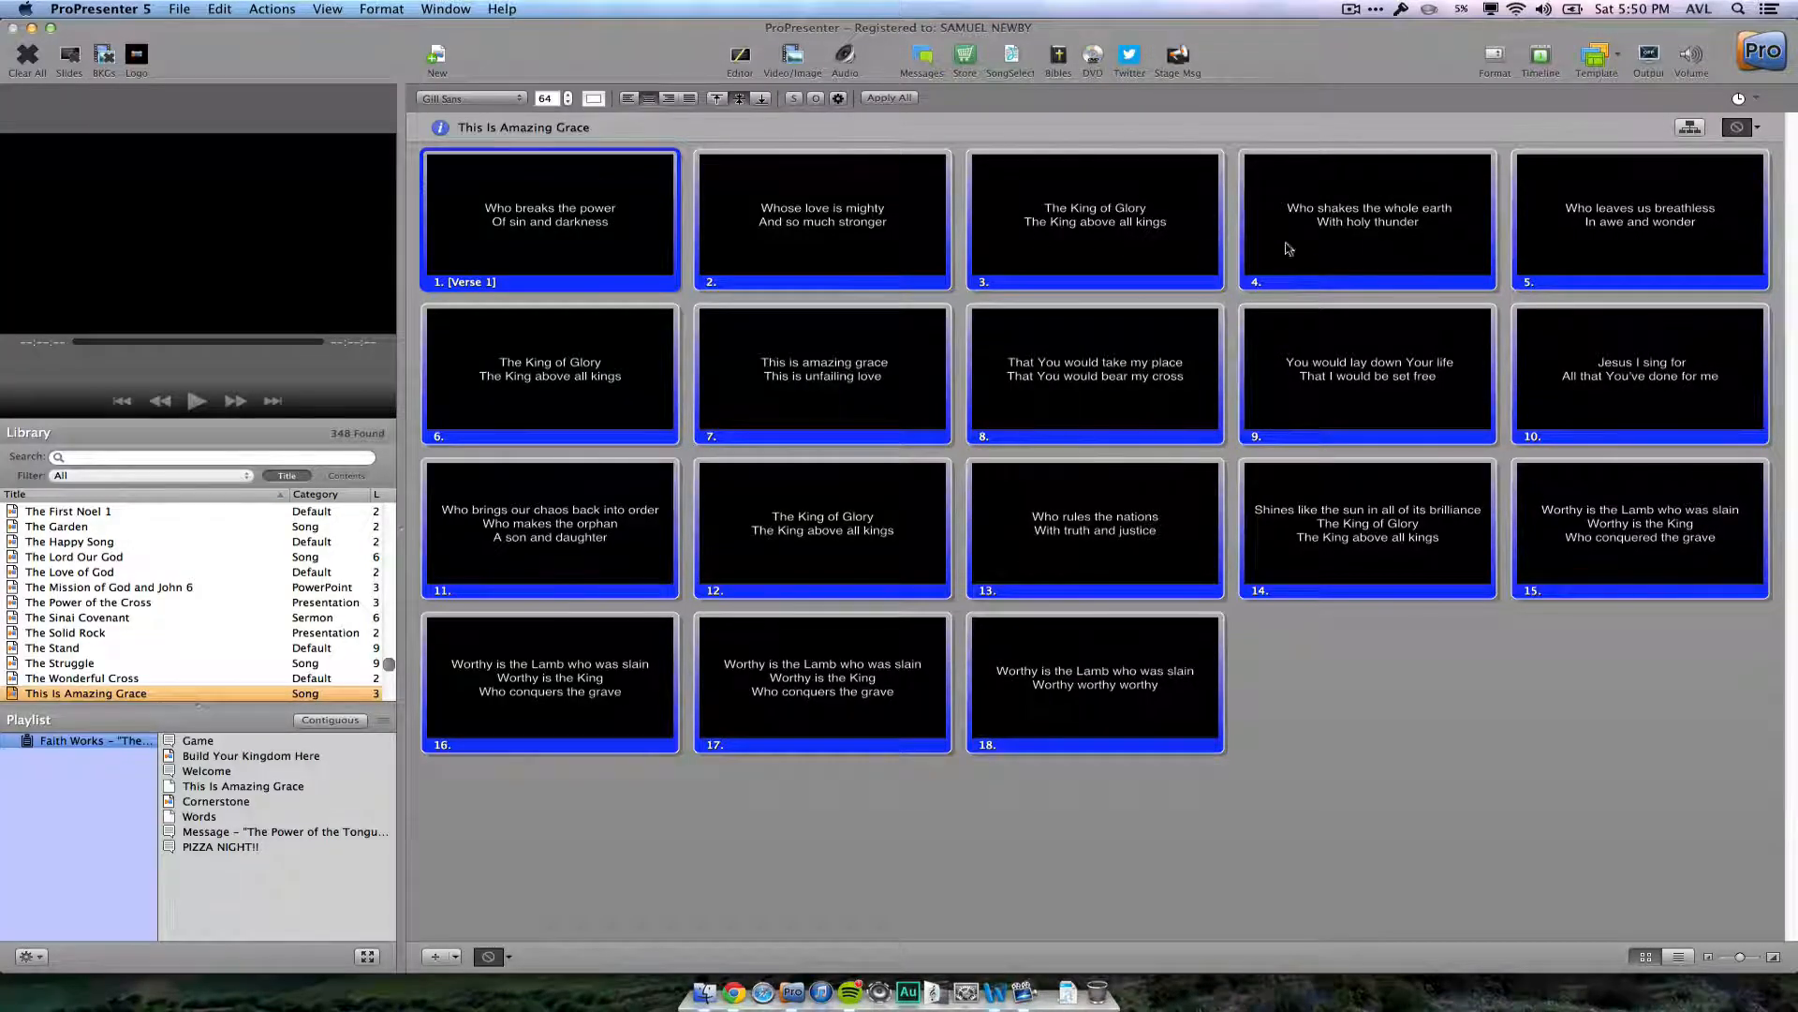
right_click(1317, 243)
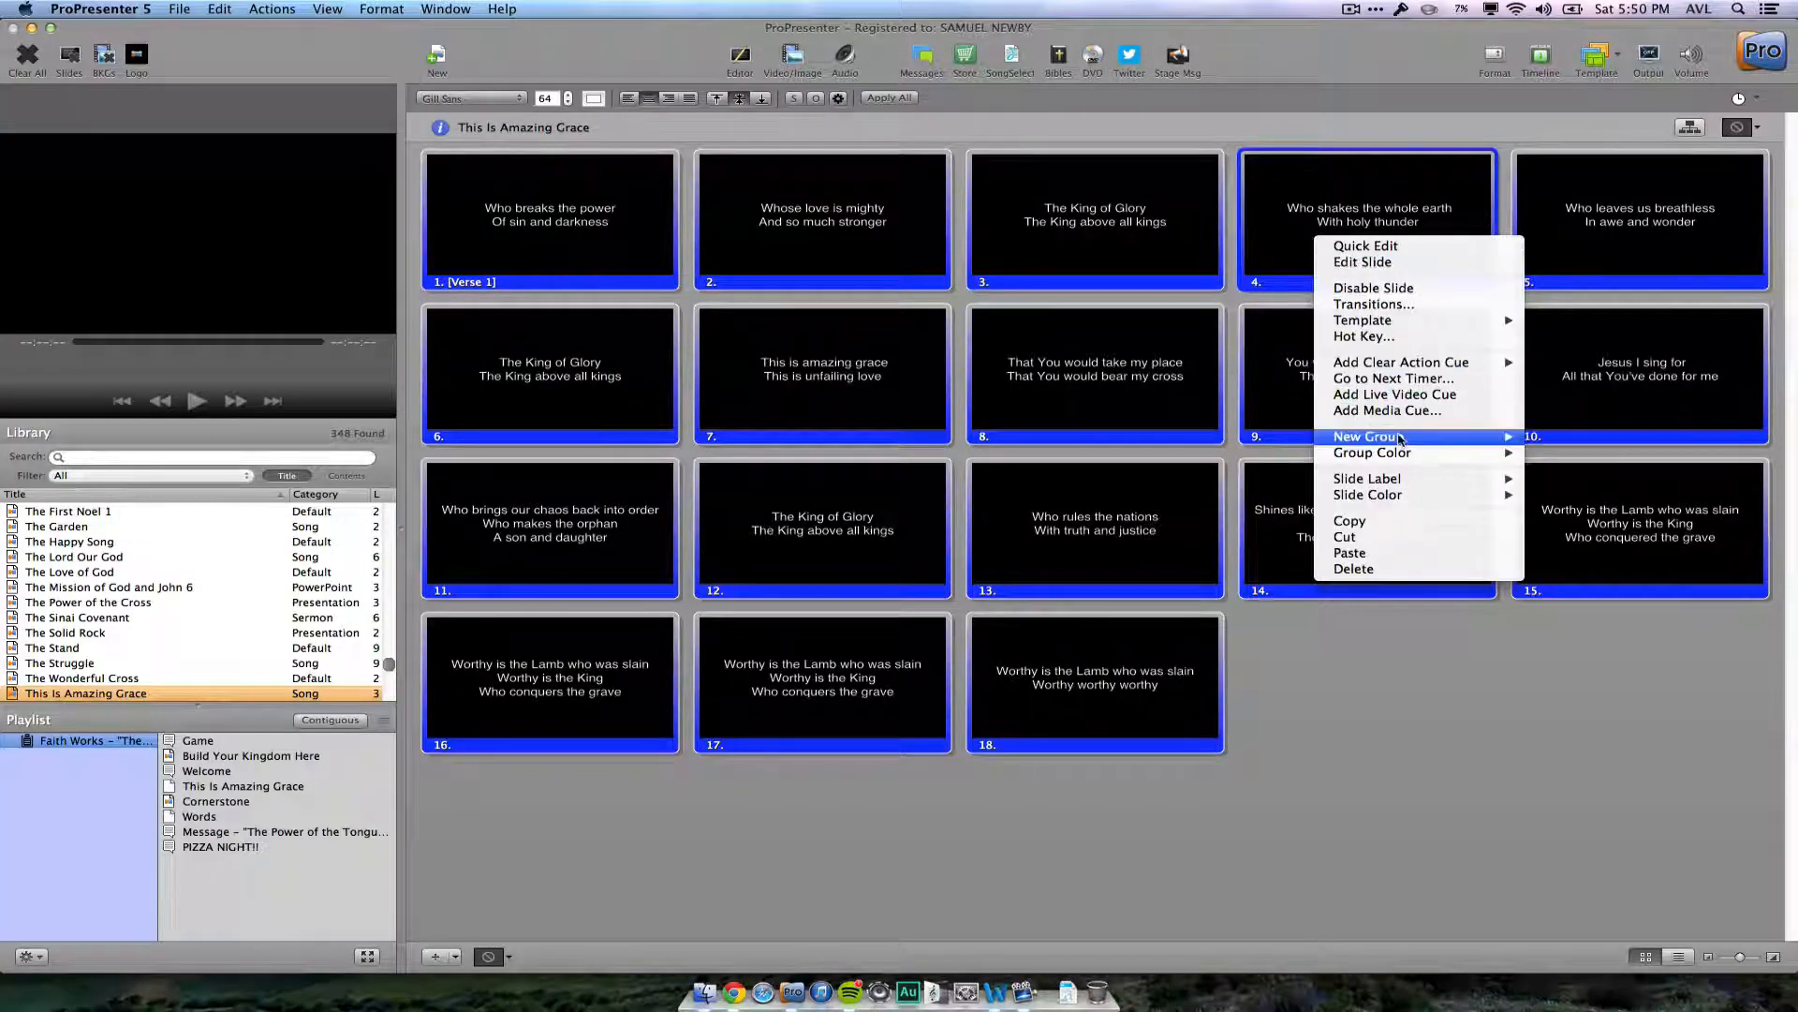
mouse_move(1400, 437)
click(1551, 483)
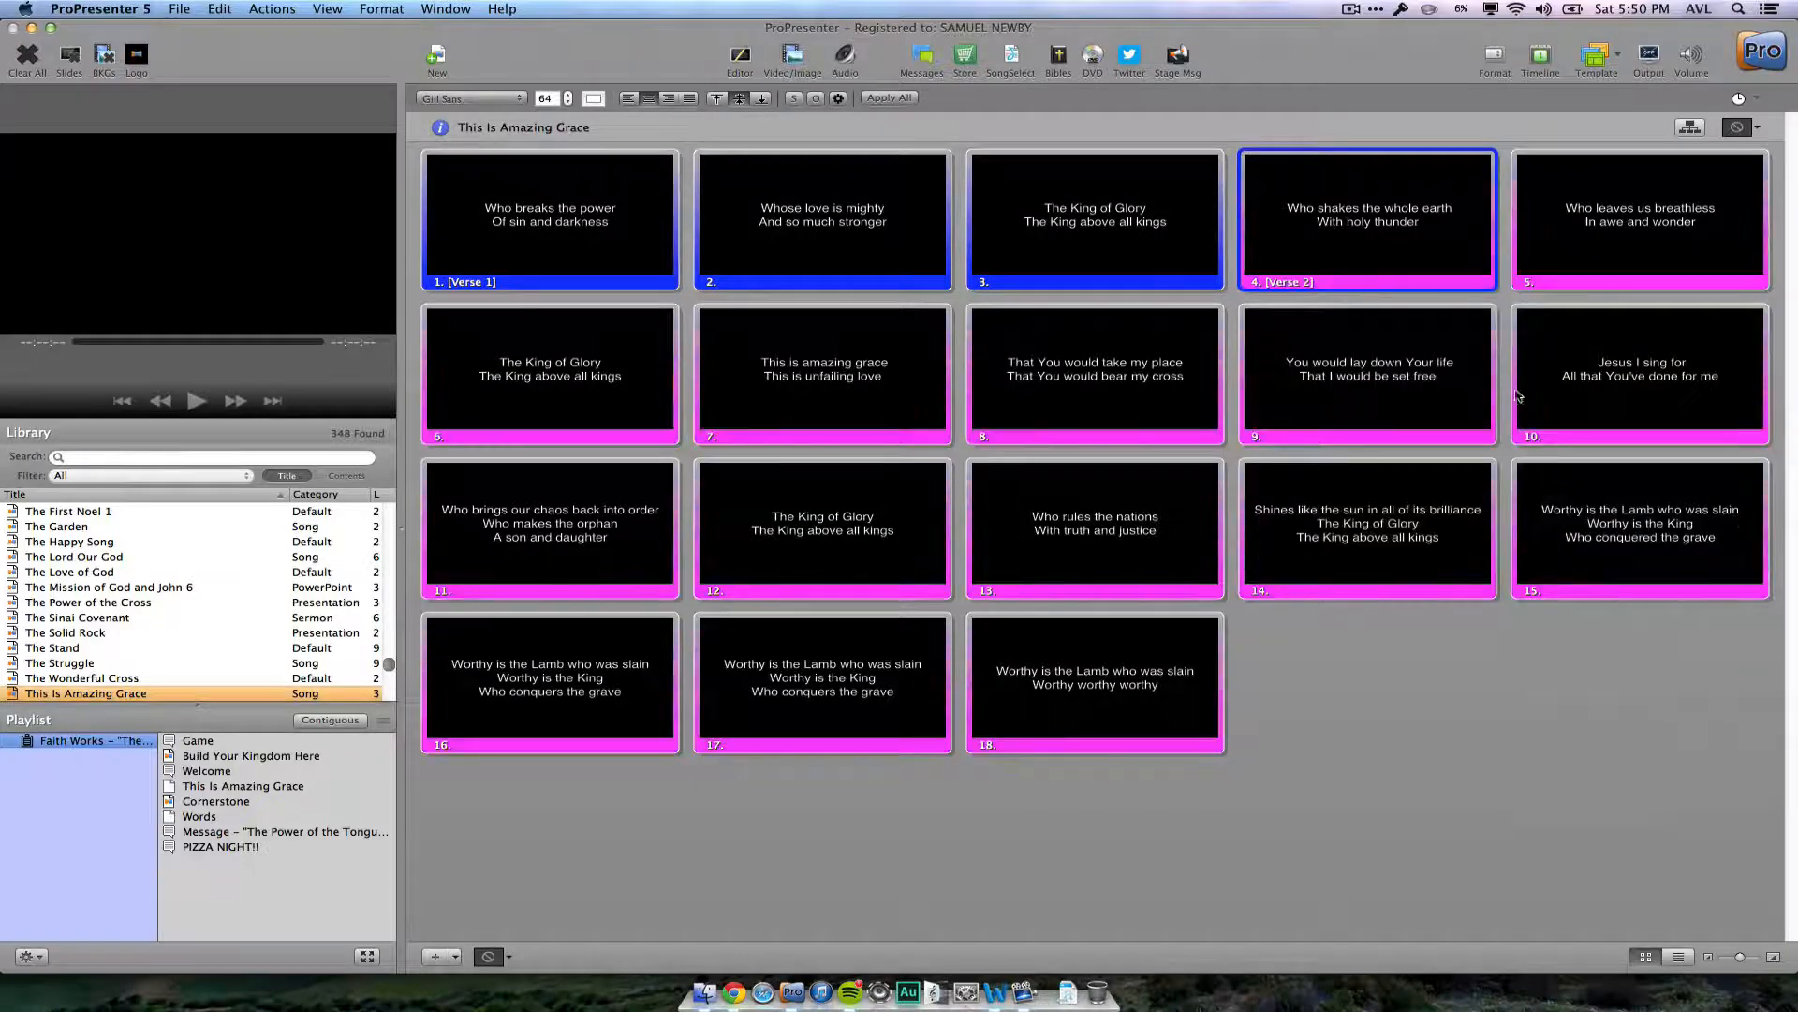
- Check where the chorus begins in the Word lyrics, and start a new Chorus 1 group at slide 7 in ProPresenter
key(super+Tab)
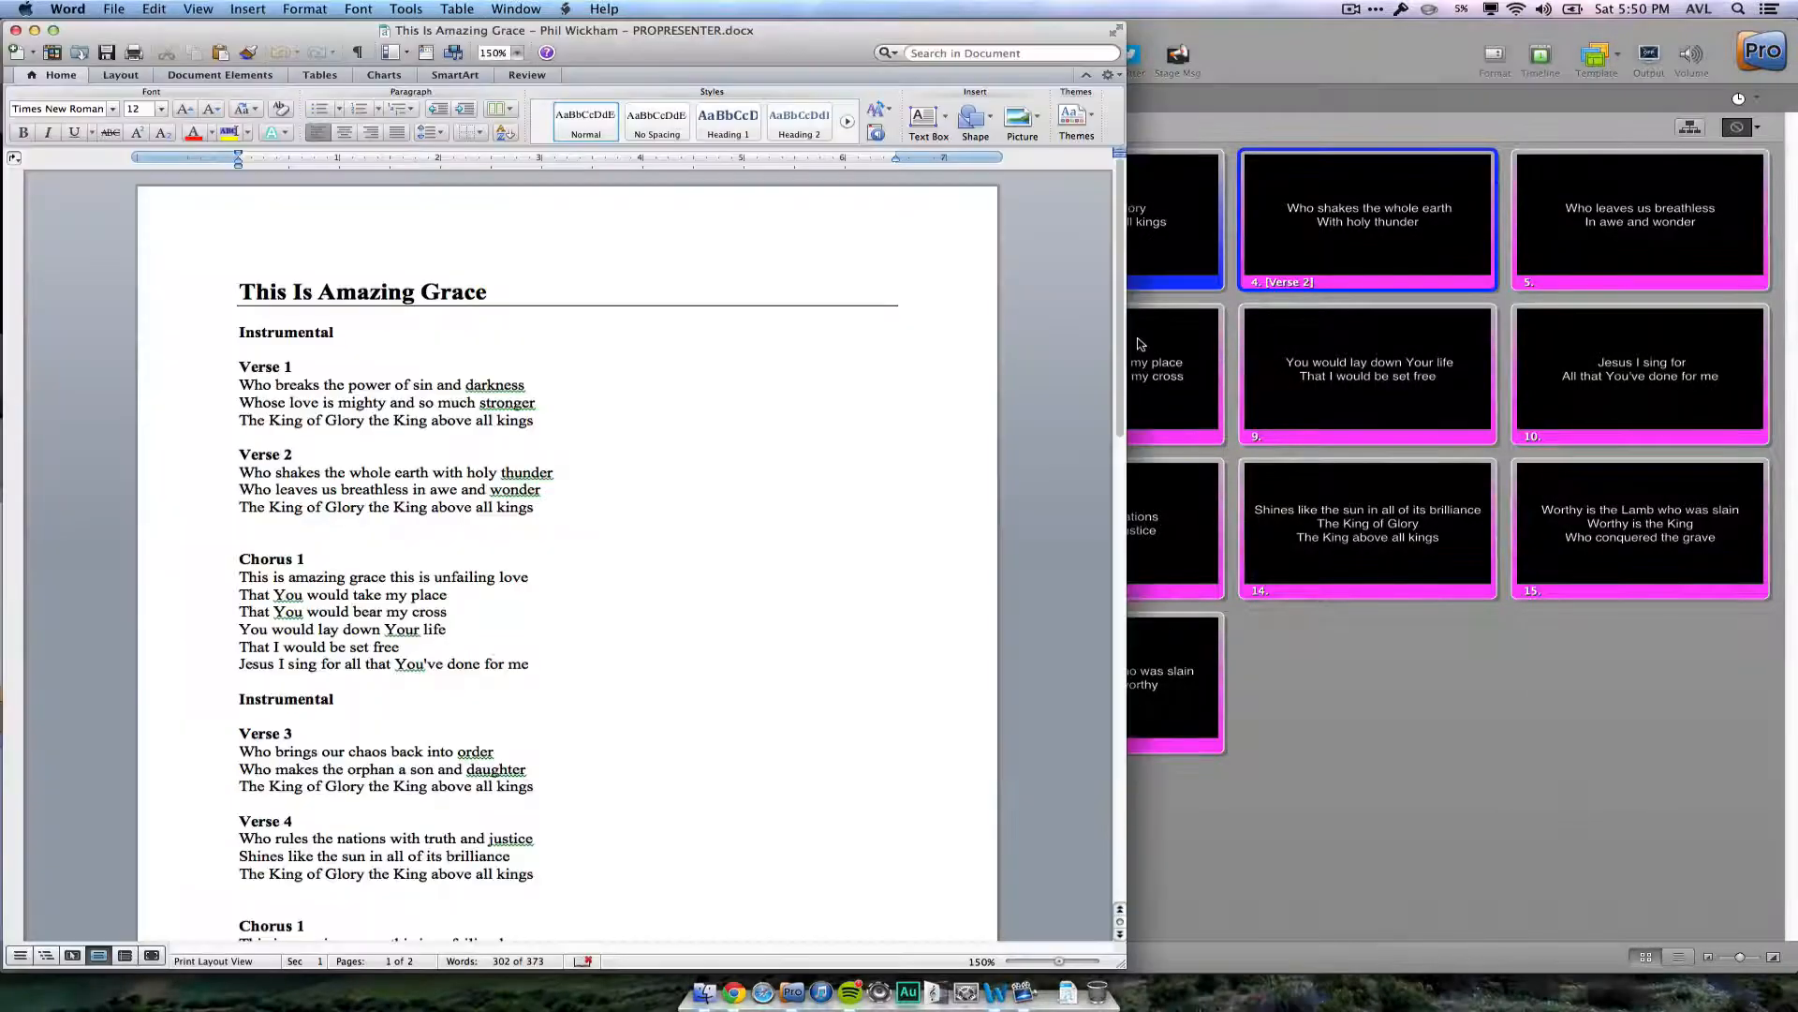
key(super+Tab)
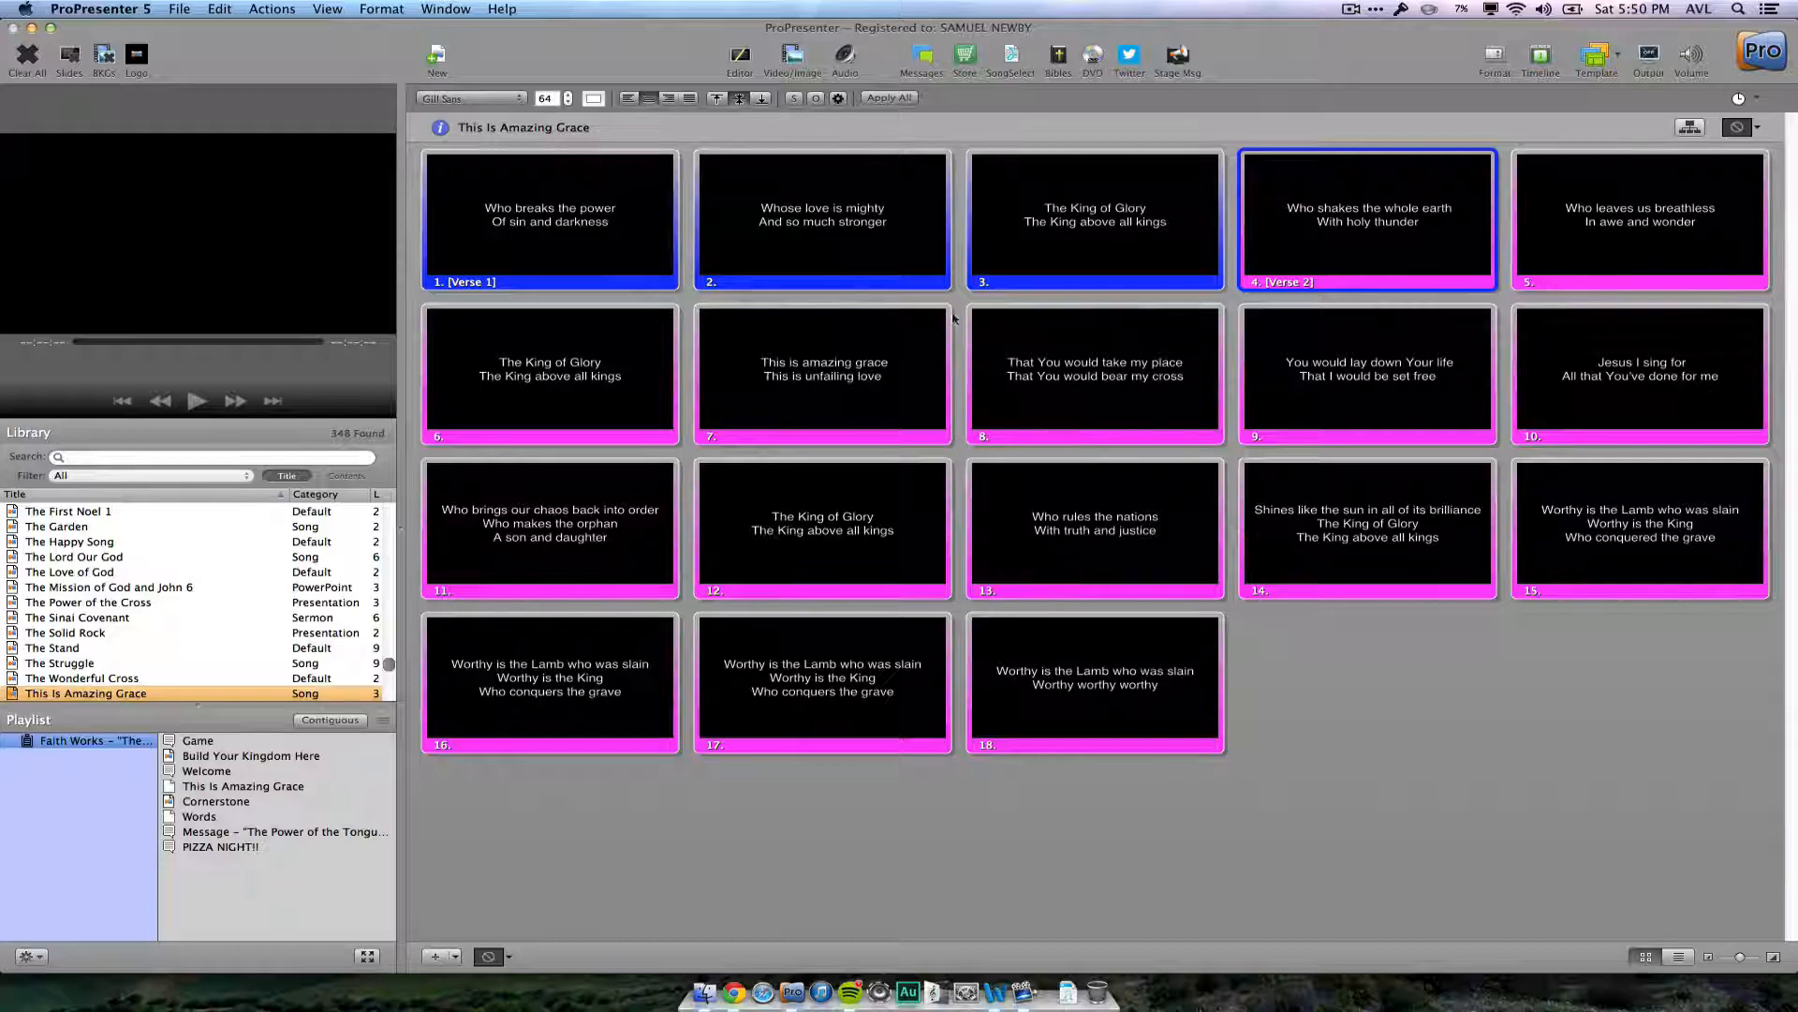
right_click(844, 367)
mouse_move(946, 562)
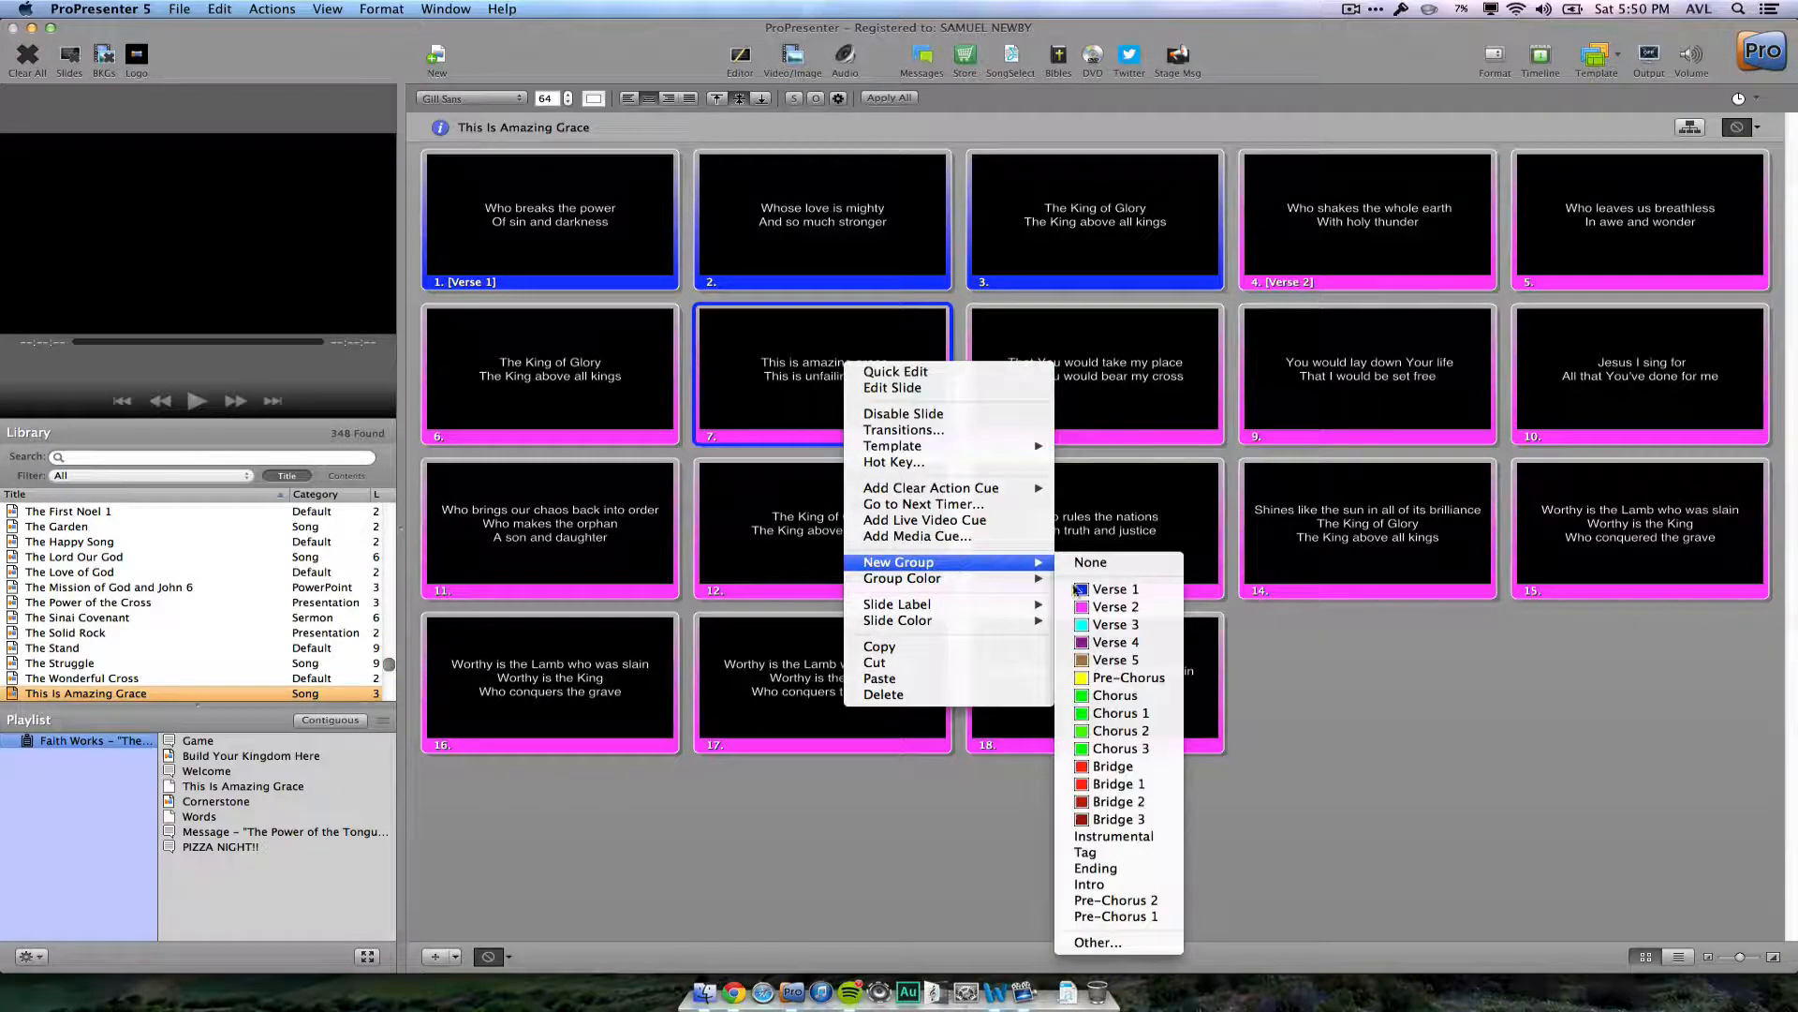
click(1109, 714)
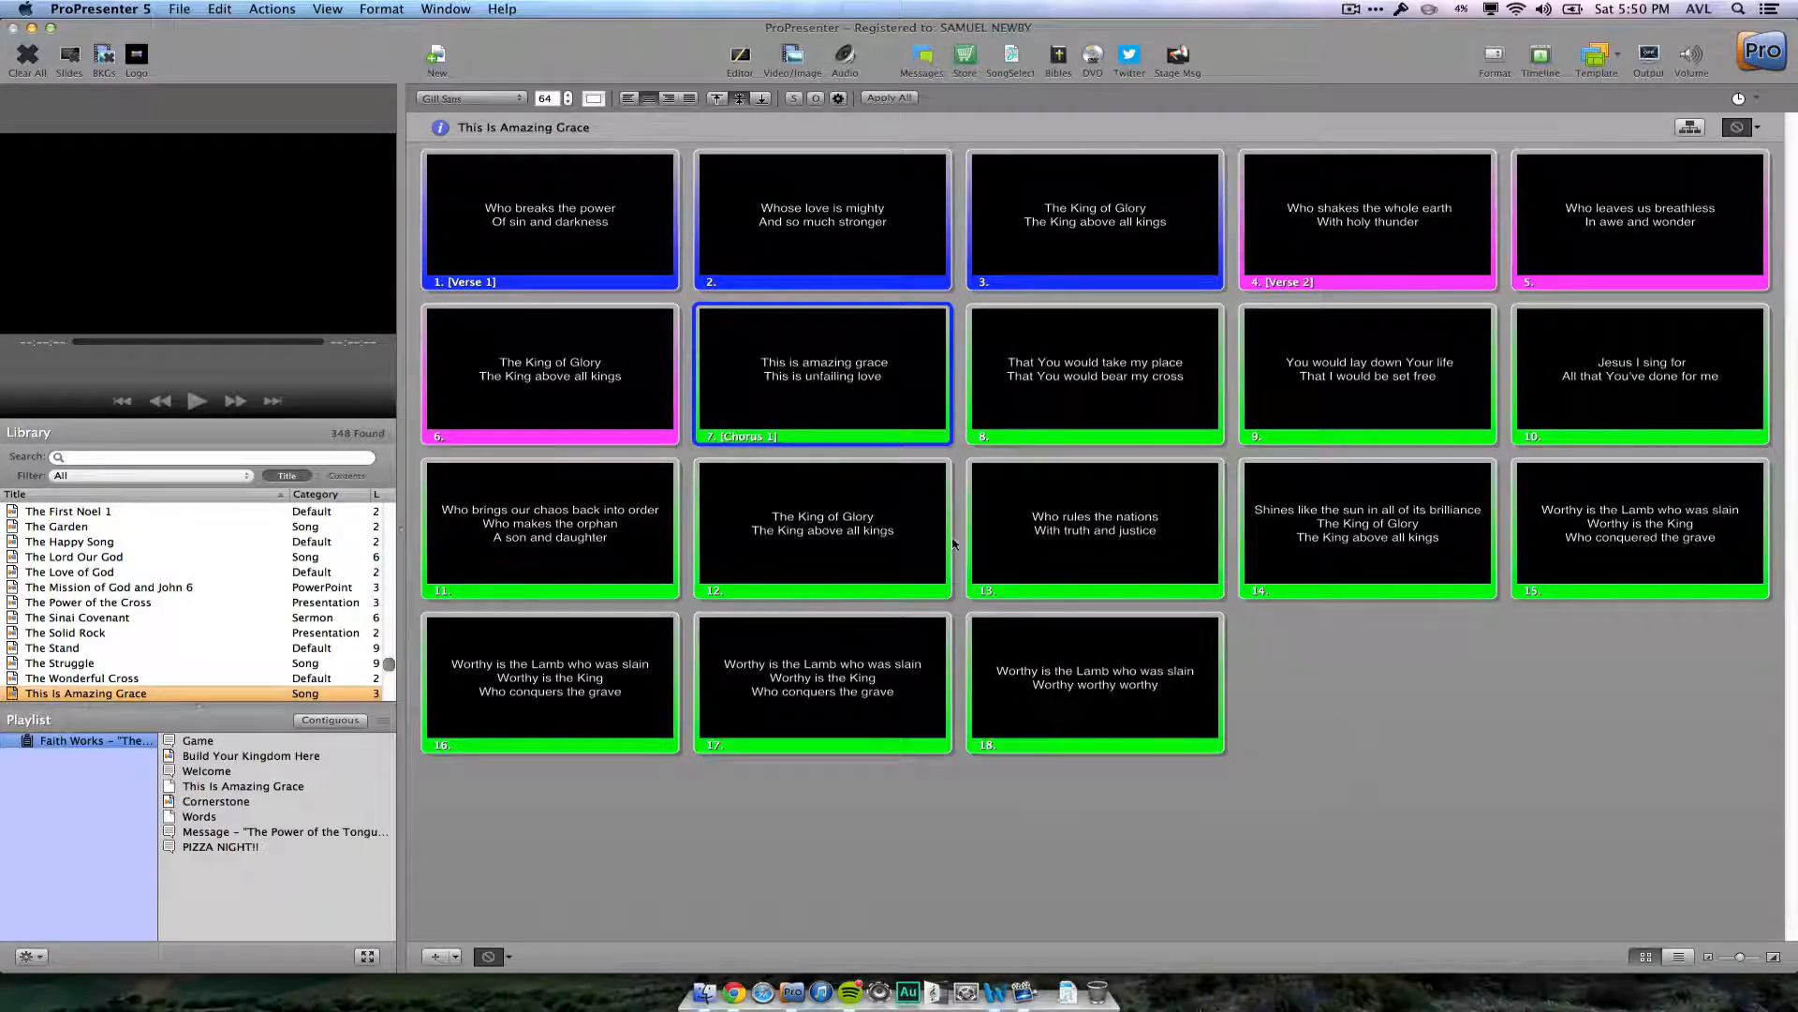
- Change the label of the group starting at slide 7 to Chorus
right_click(817, 389)
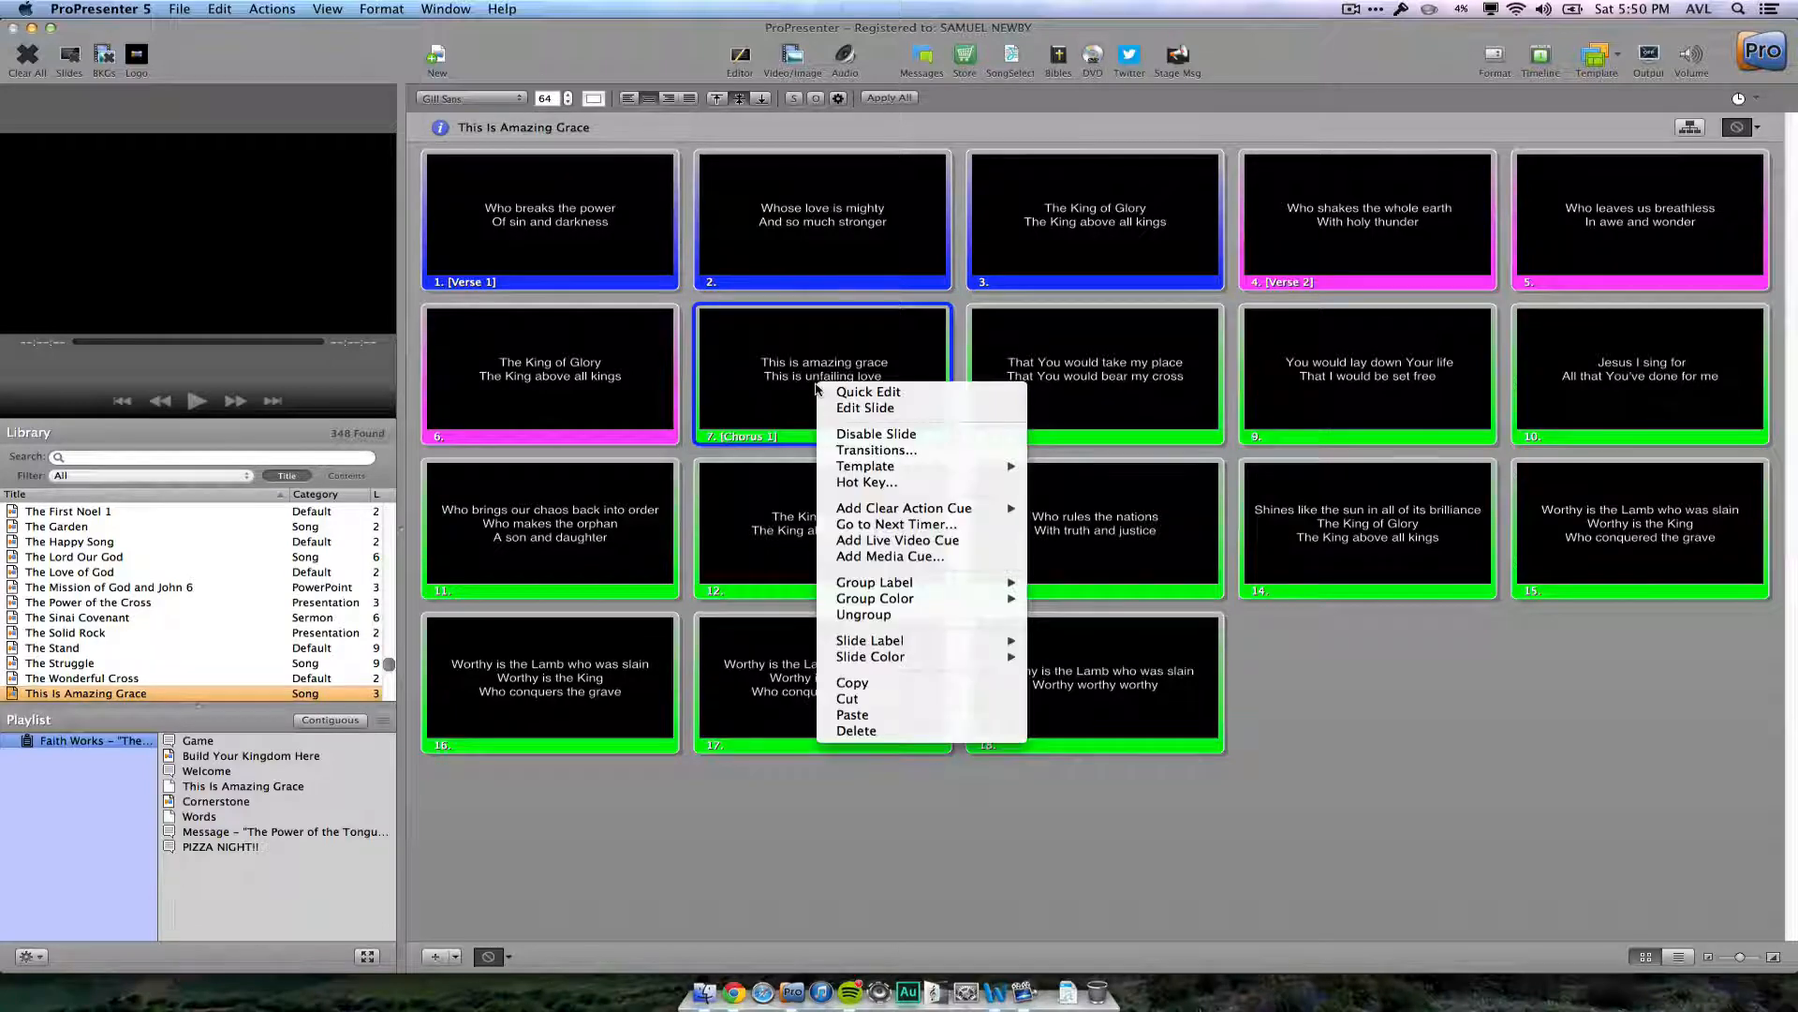
mouse_move(935, 594)
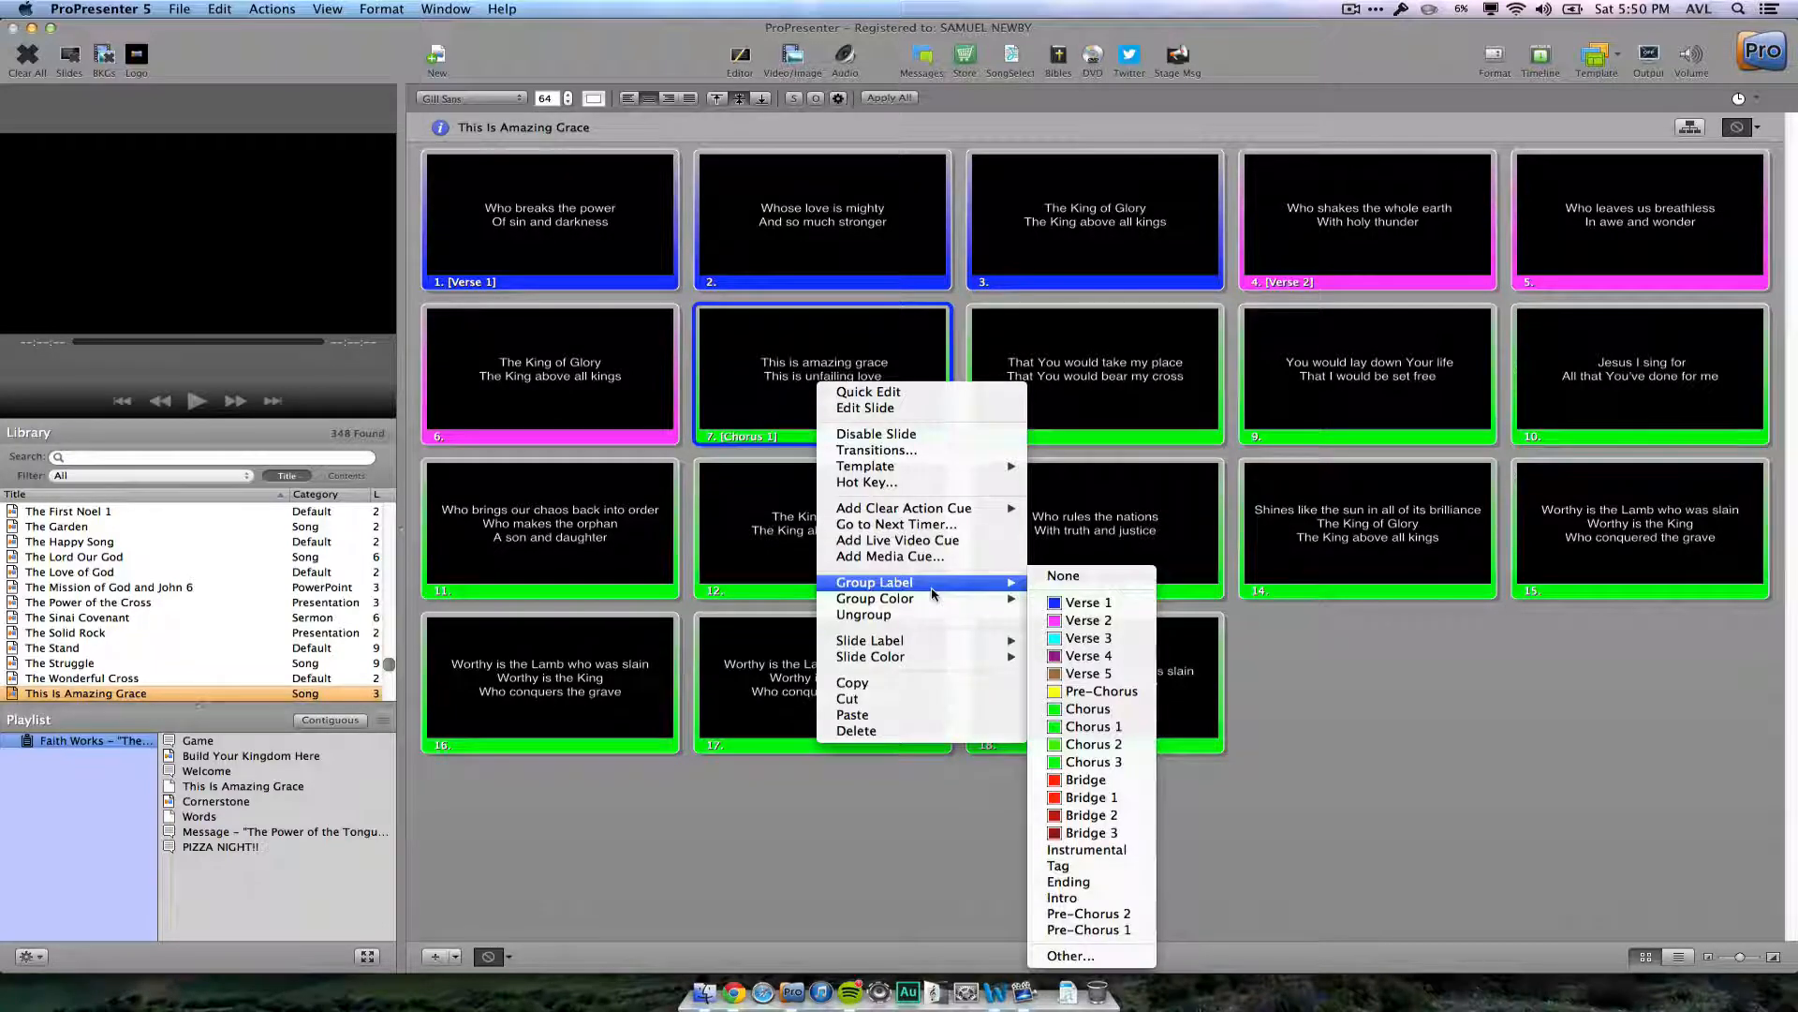
click(1106, 709)
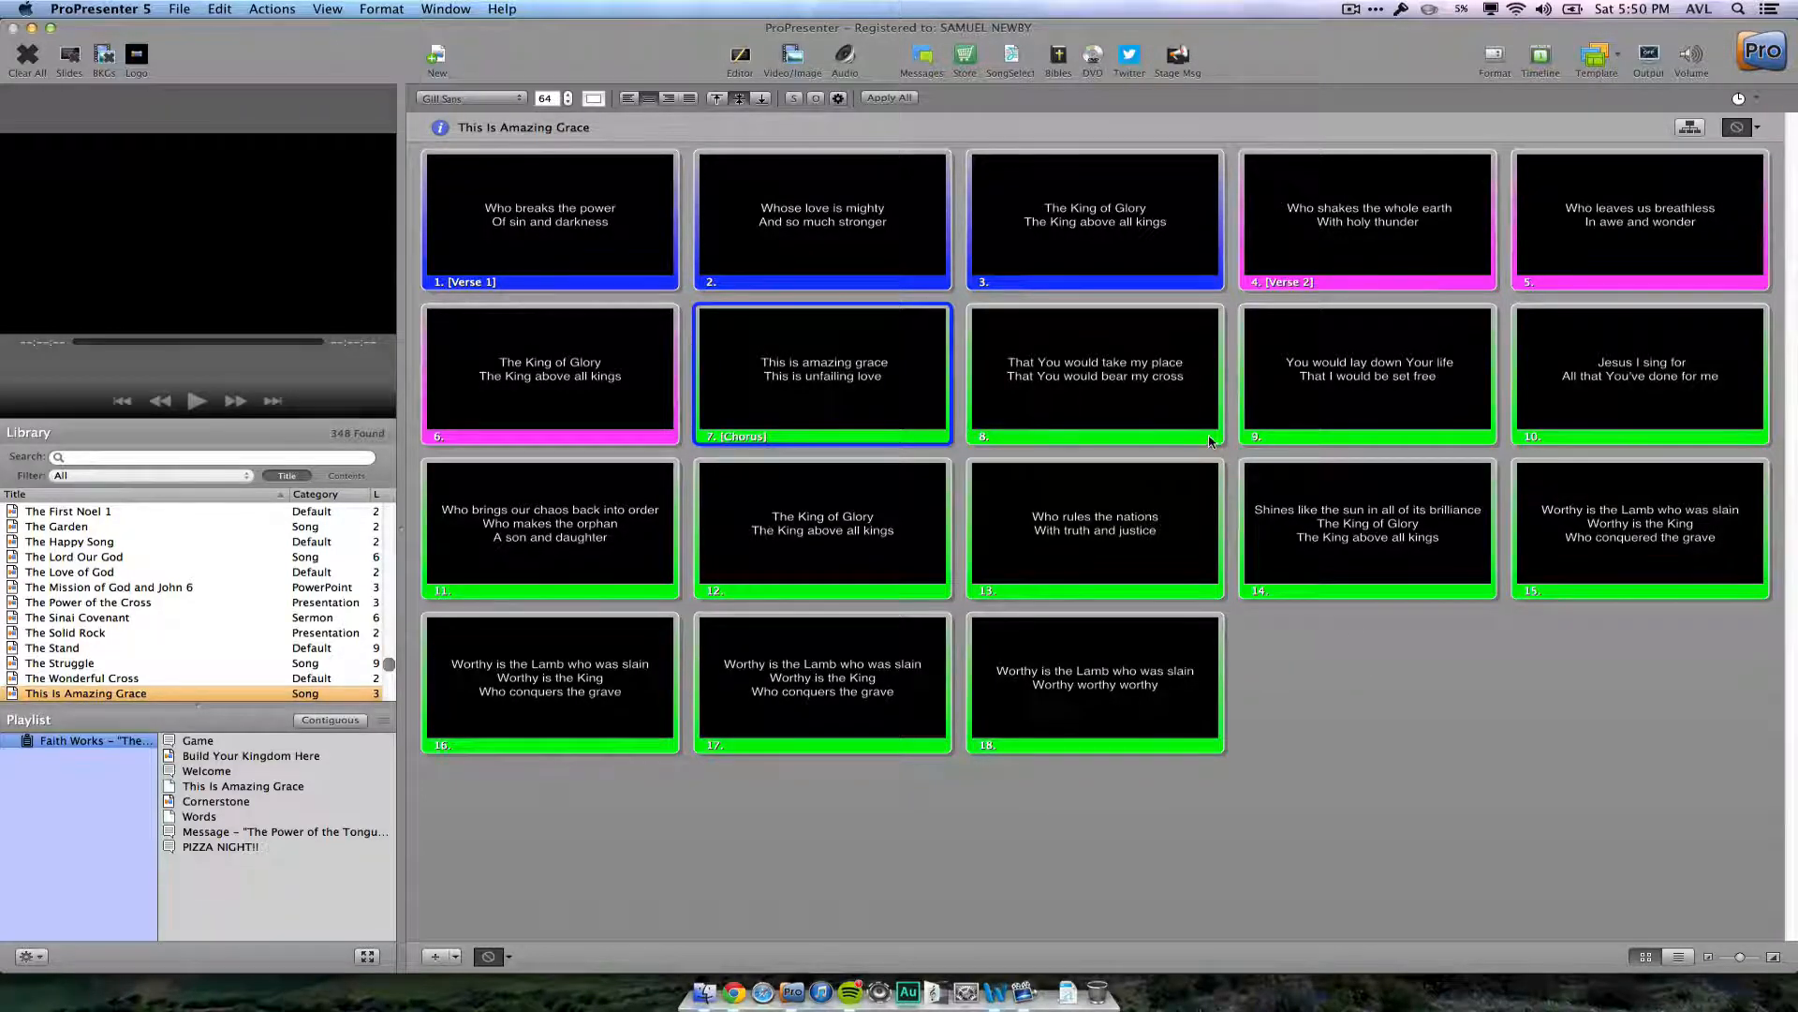
- Check the third verse in the Word lyrics, and start a new Verse 3 group at slide 11 in ProPresenter
key(super+Tab)
scroll(684, 530, down, 5)
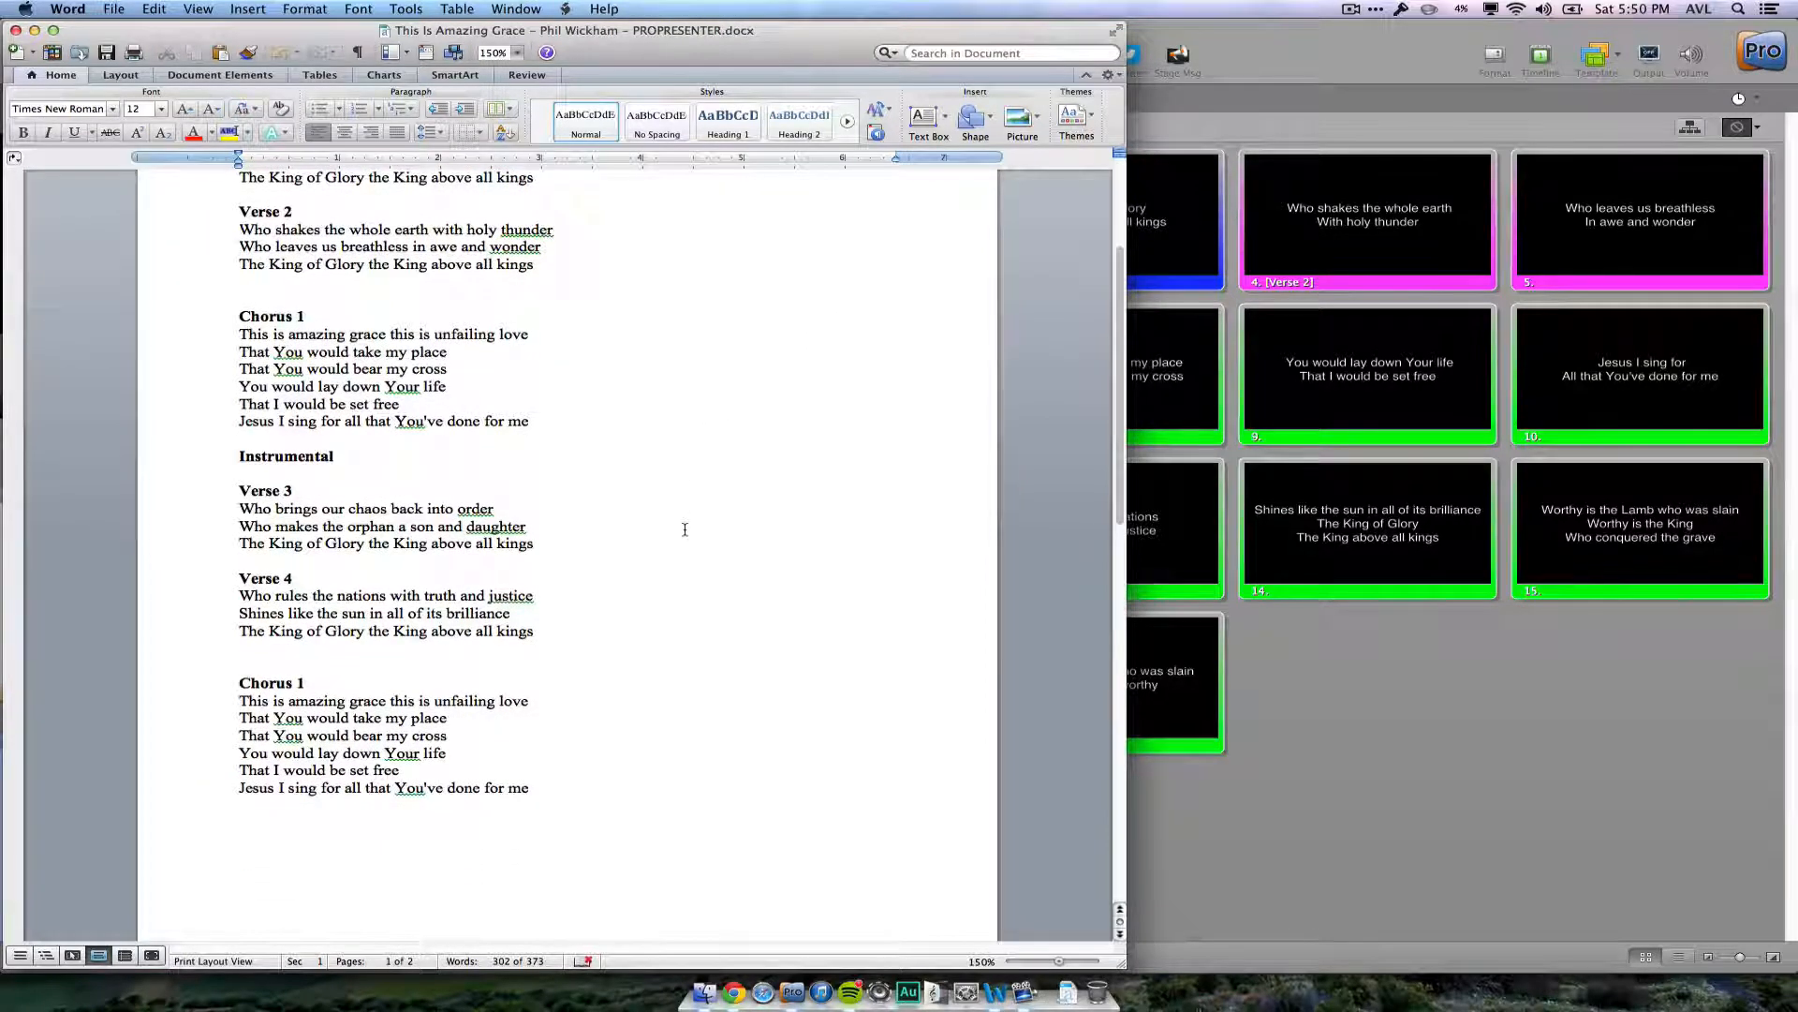
key(super+Tab)
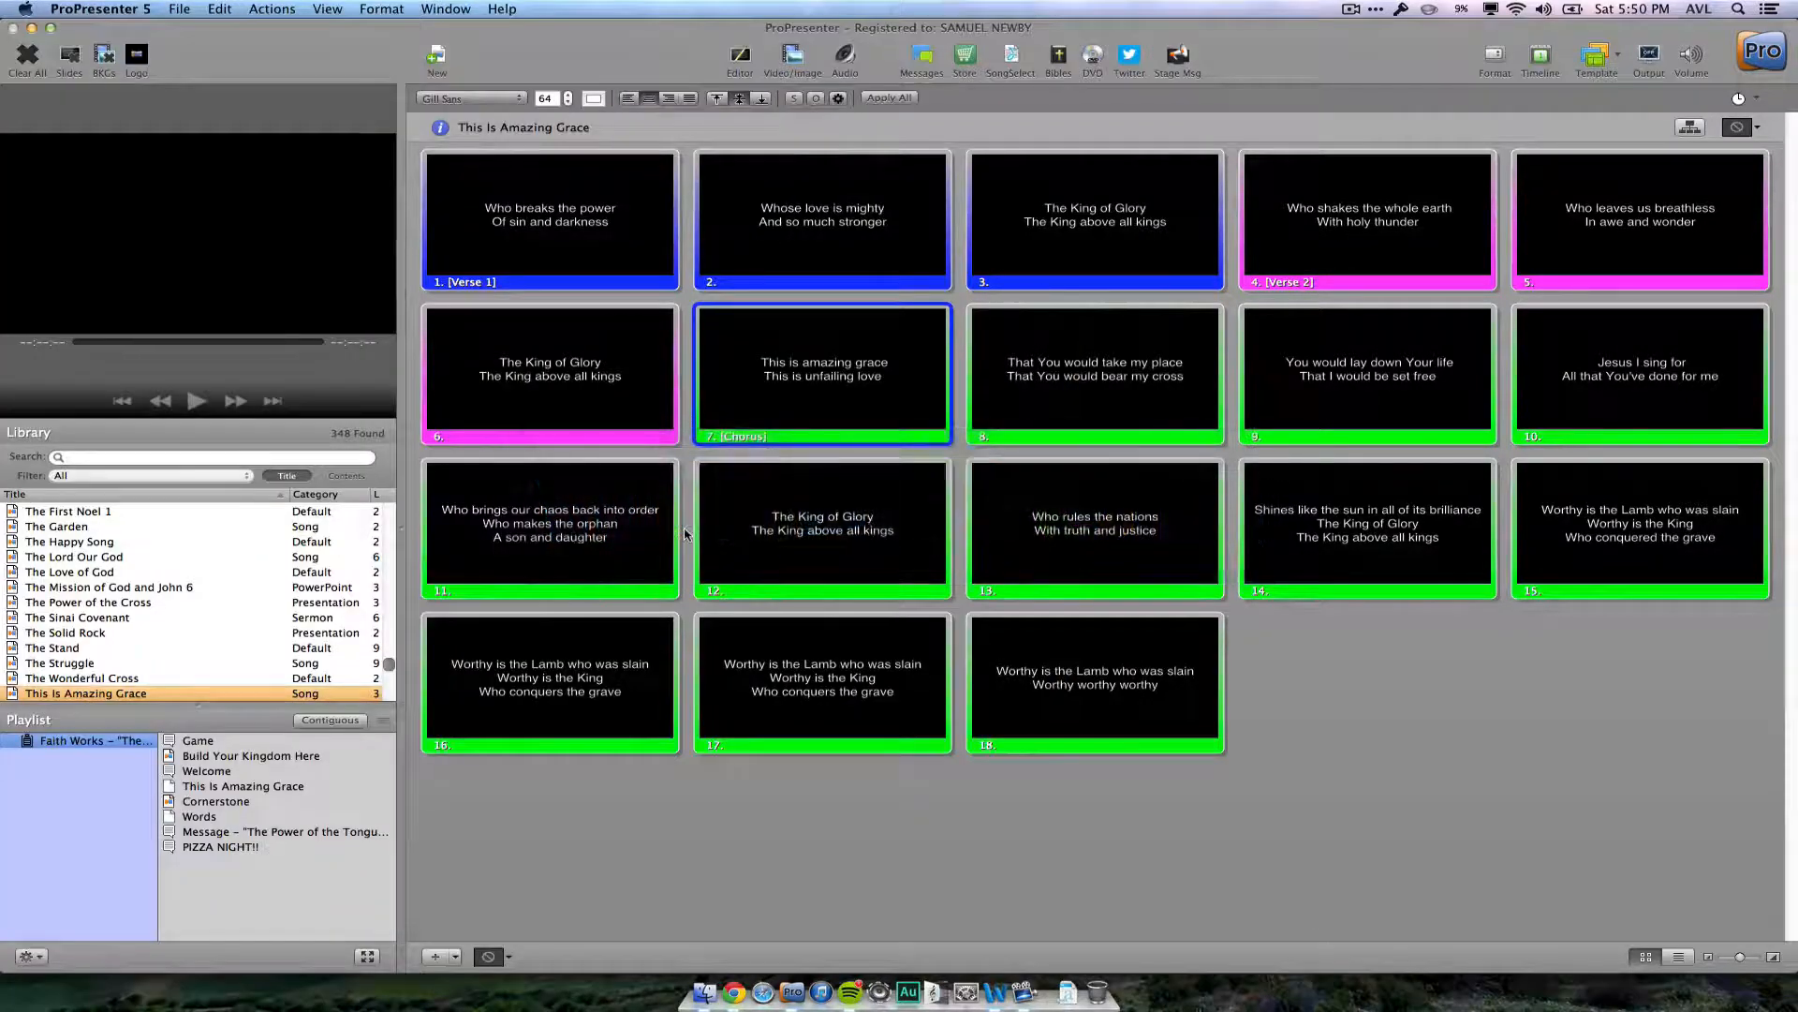
right_click(602, 507)
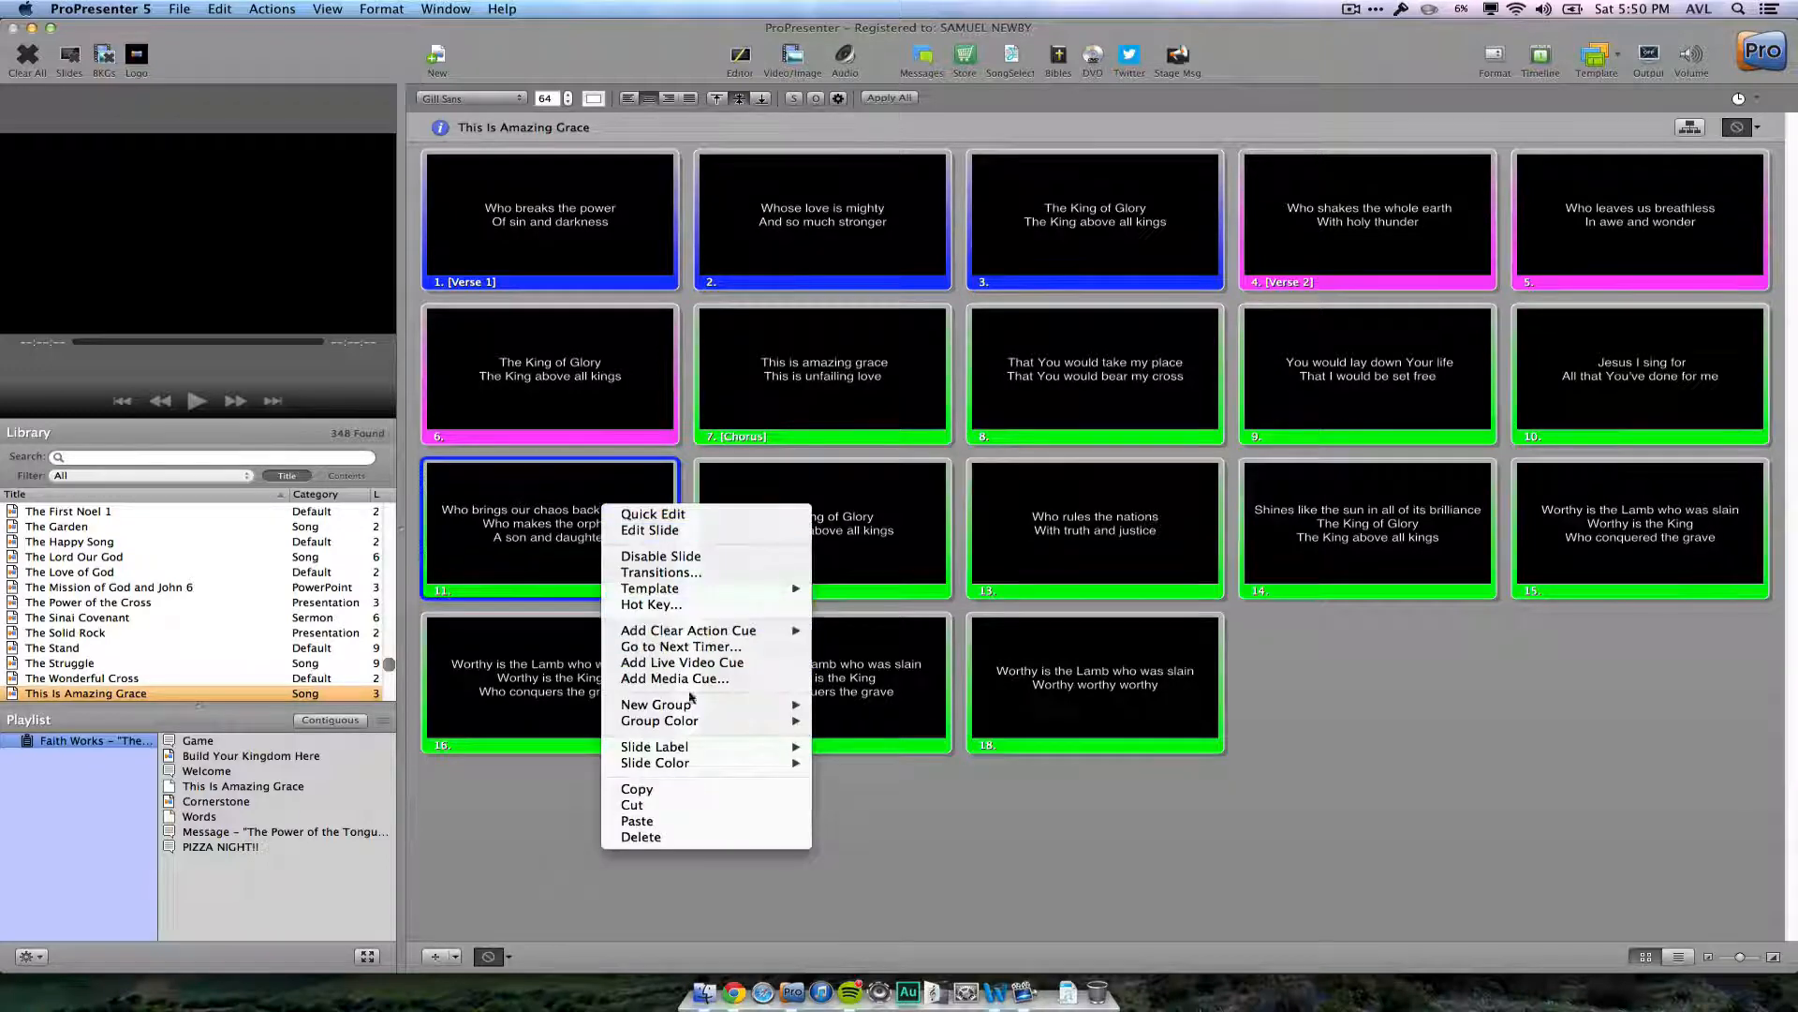
mouse_move(693, 704)
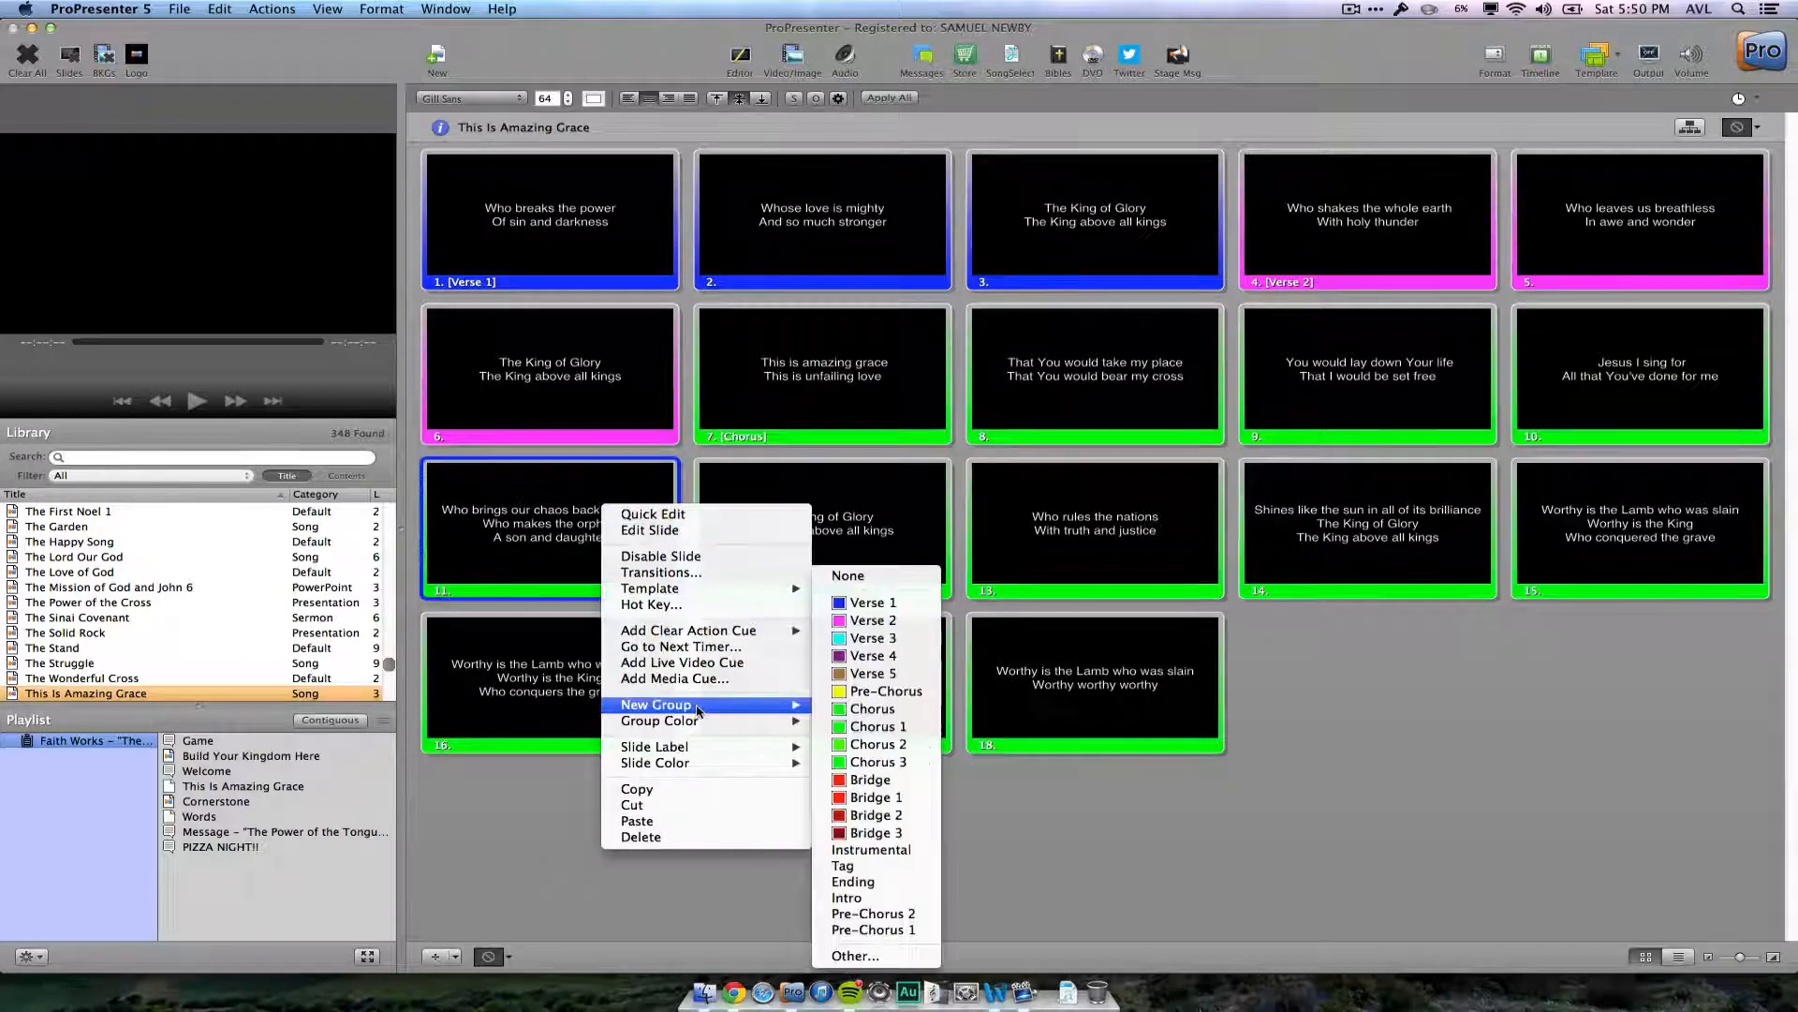
click(867, 638)
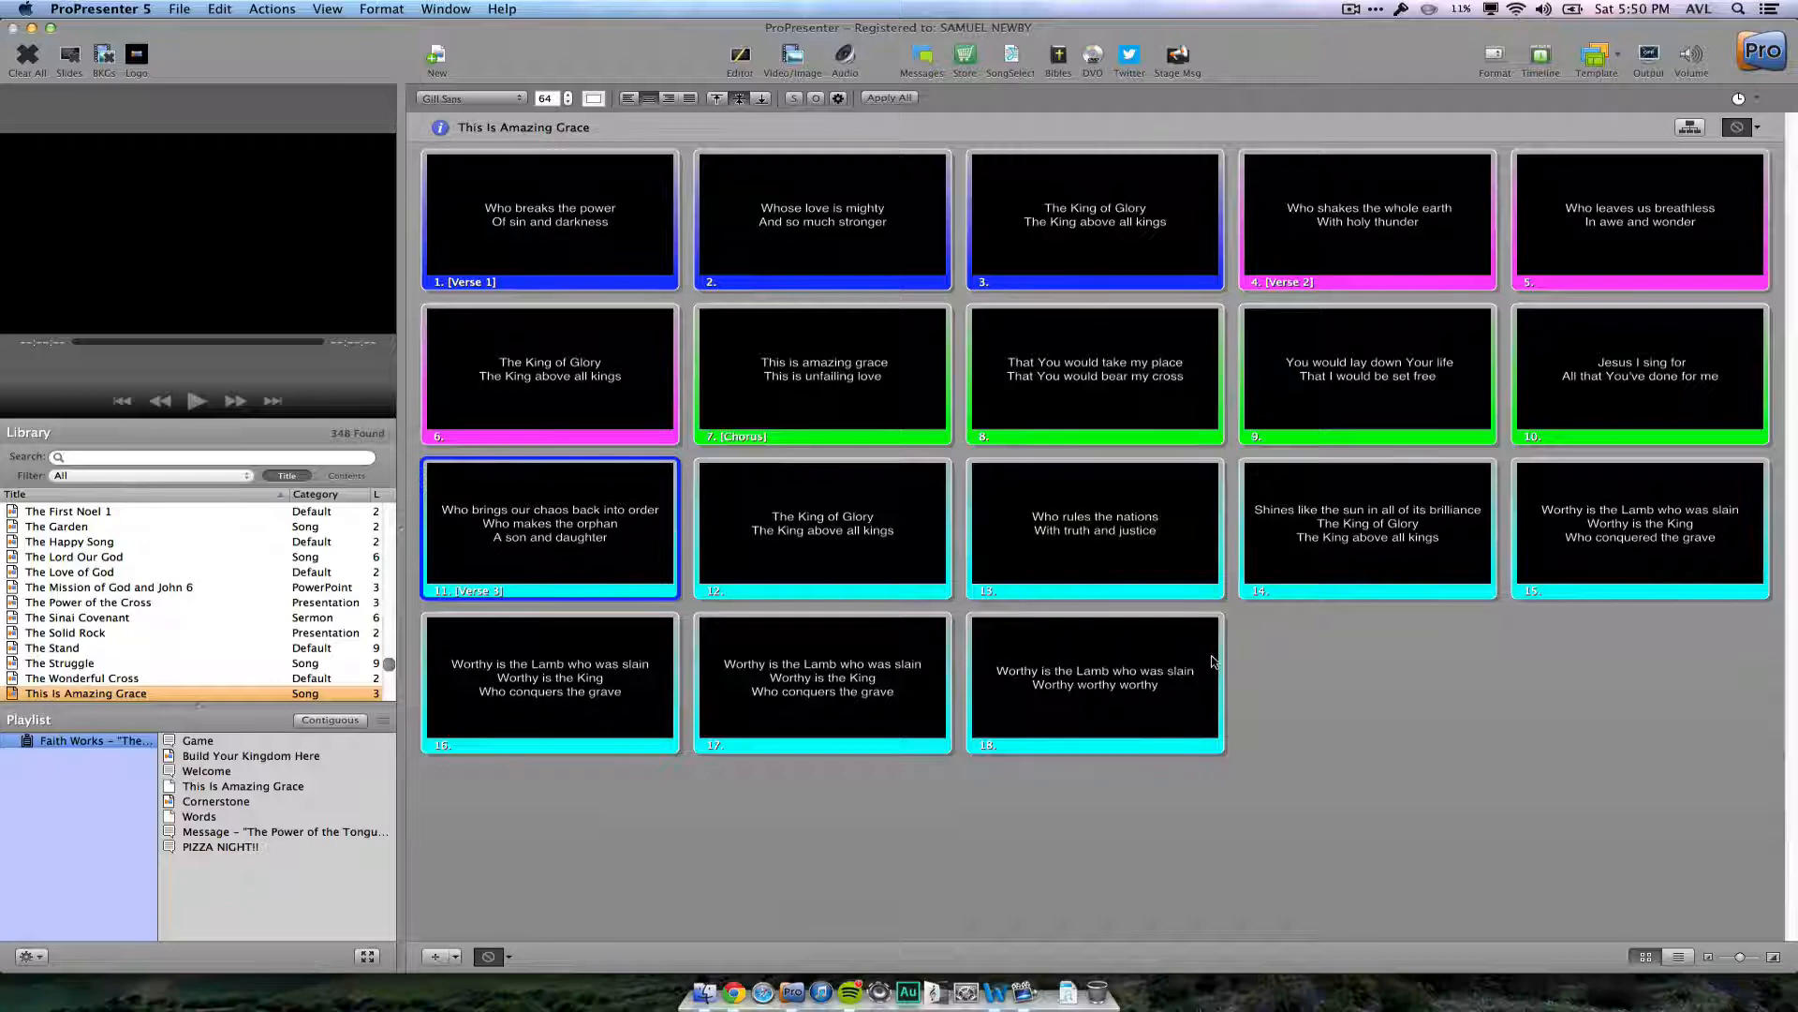
- Check the fourth verse in the Word lyrics, and start a new Verse 4 group at slide 13 in ProPresenter
key(super+Tab)
key(super+Tab)
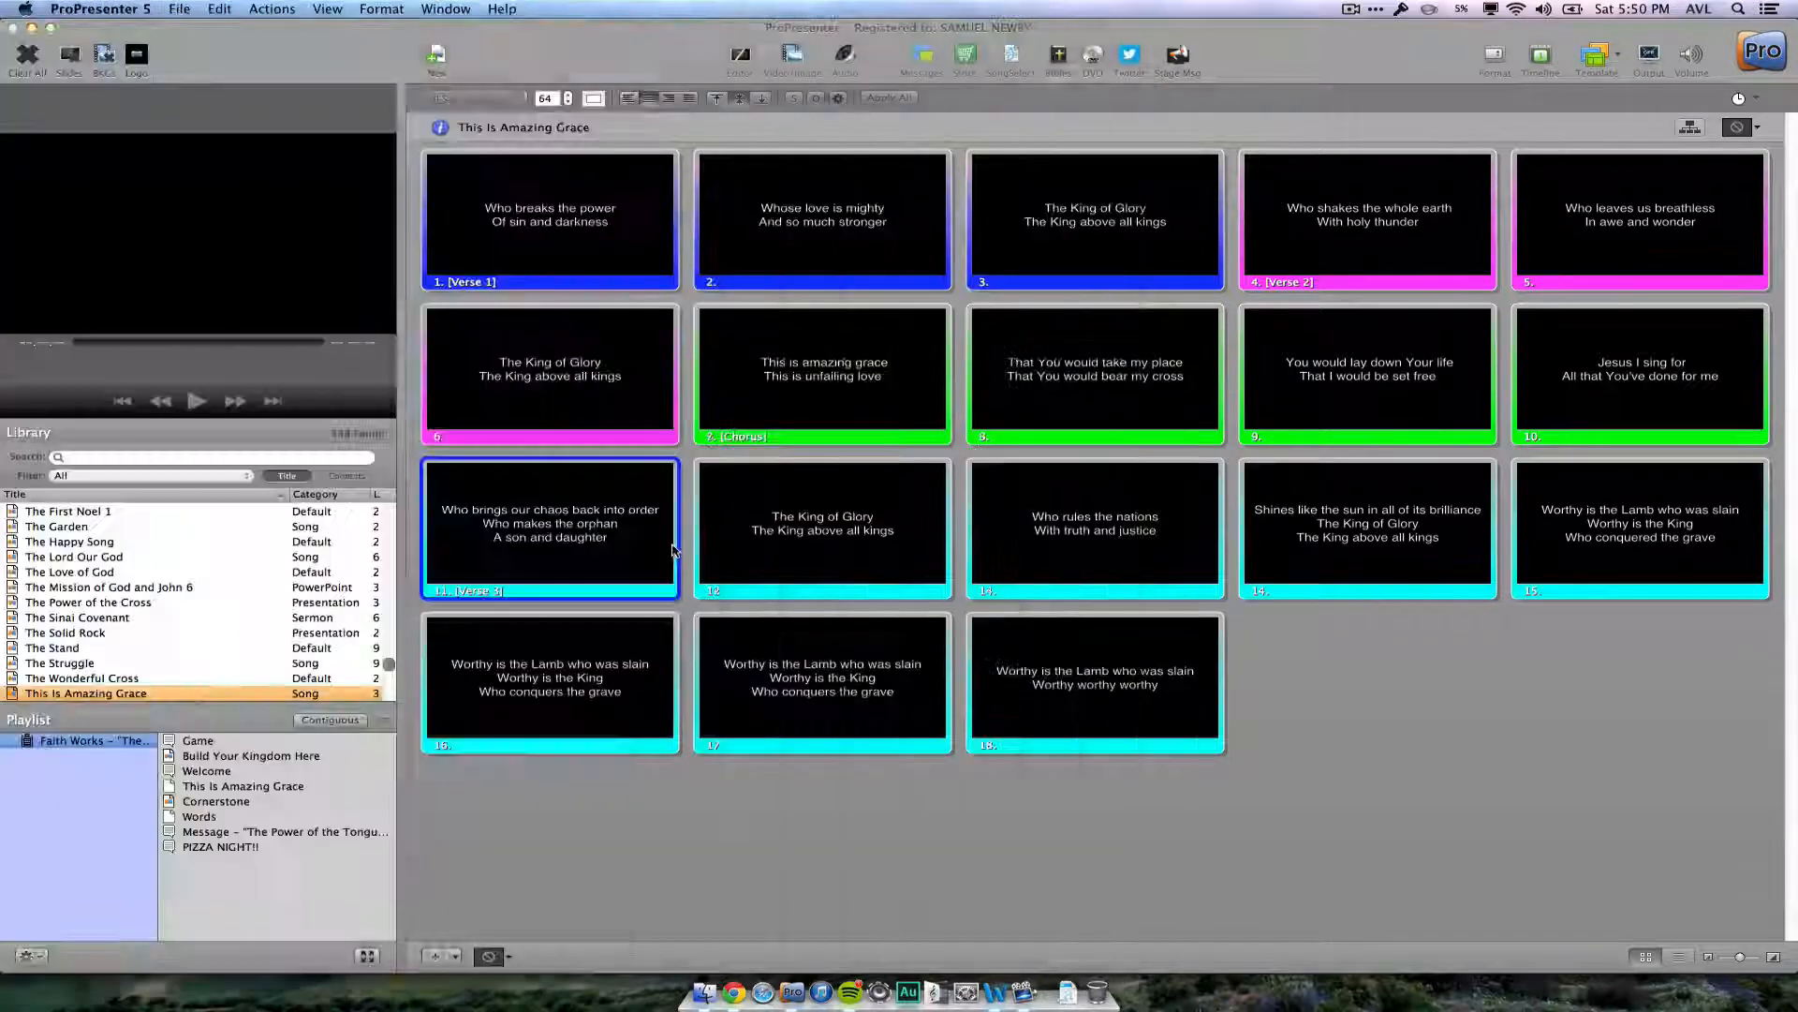
right_click(1058, 559)
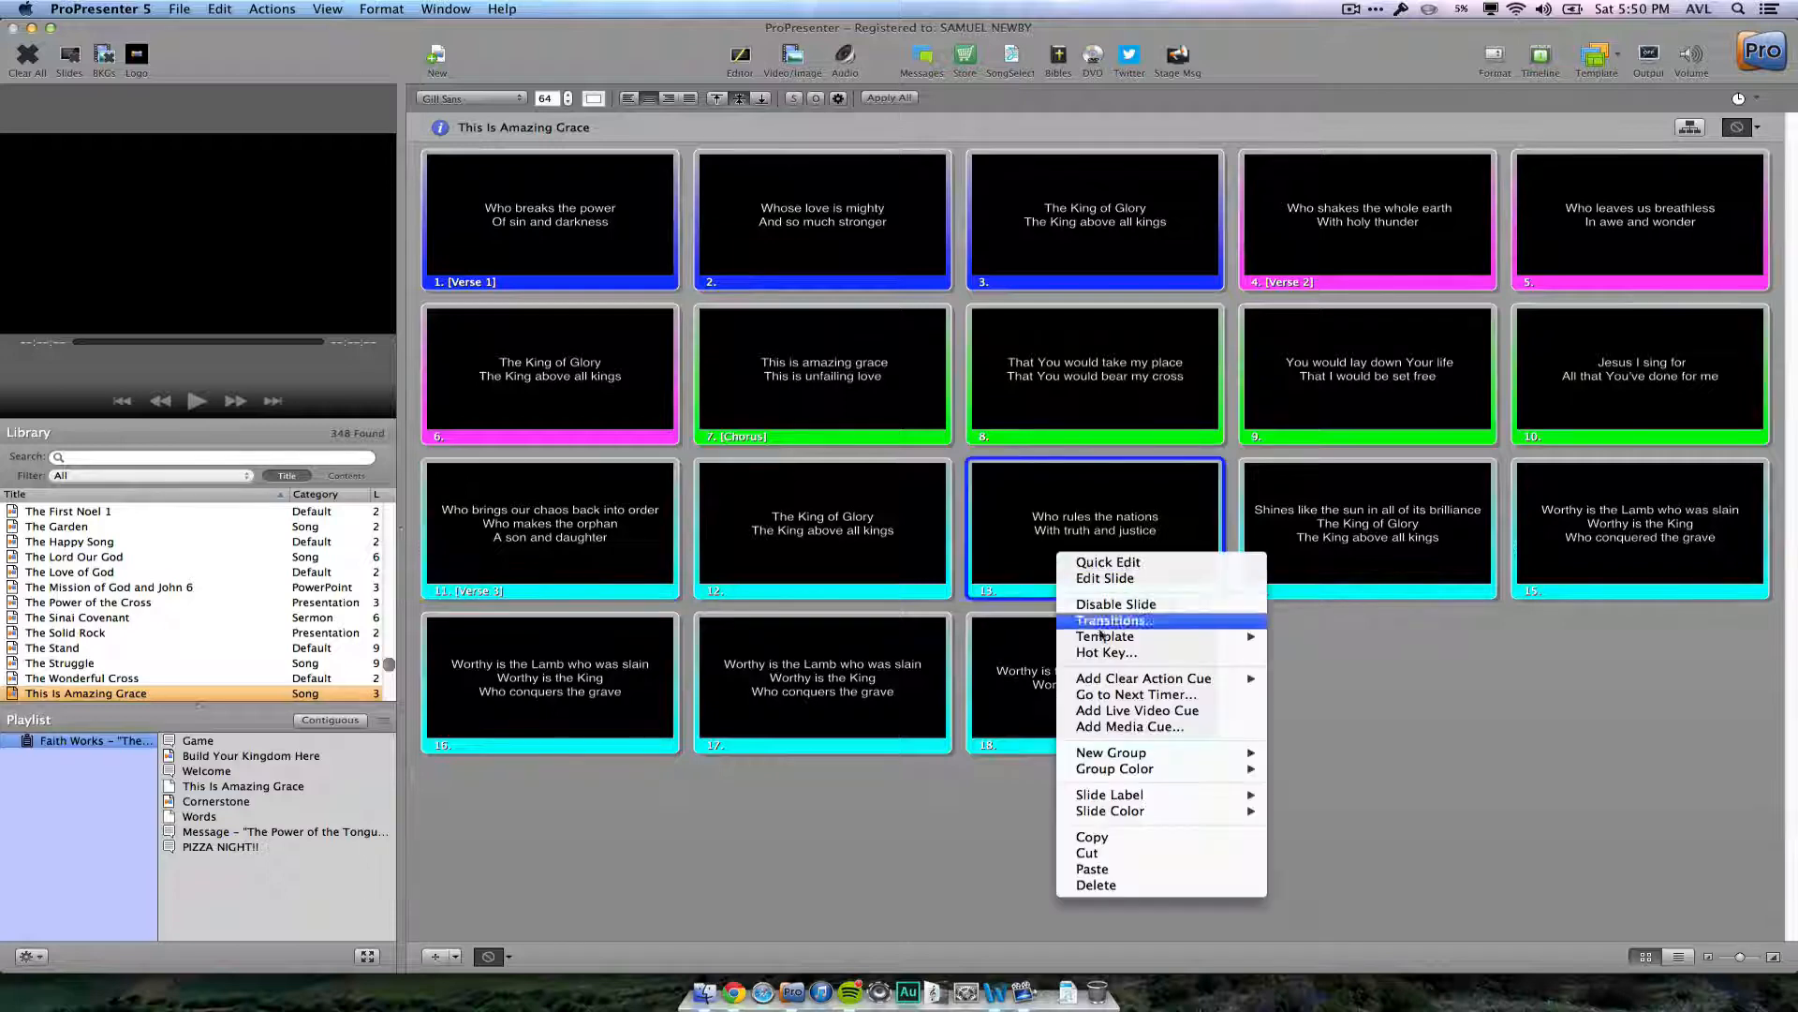
mouse_move(1148, 754)
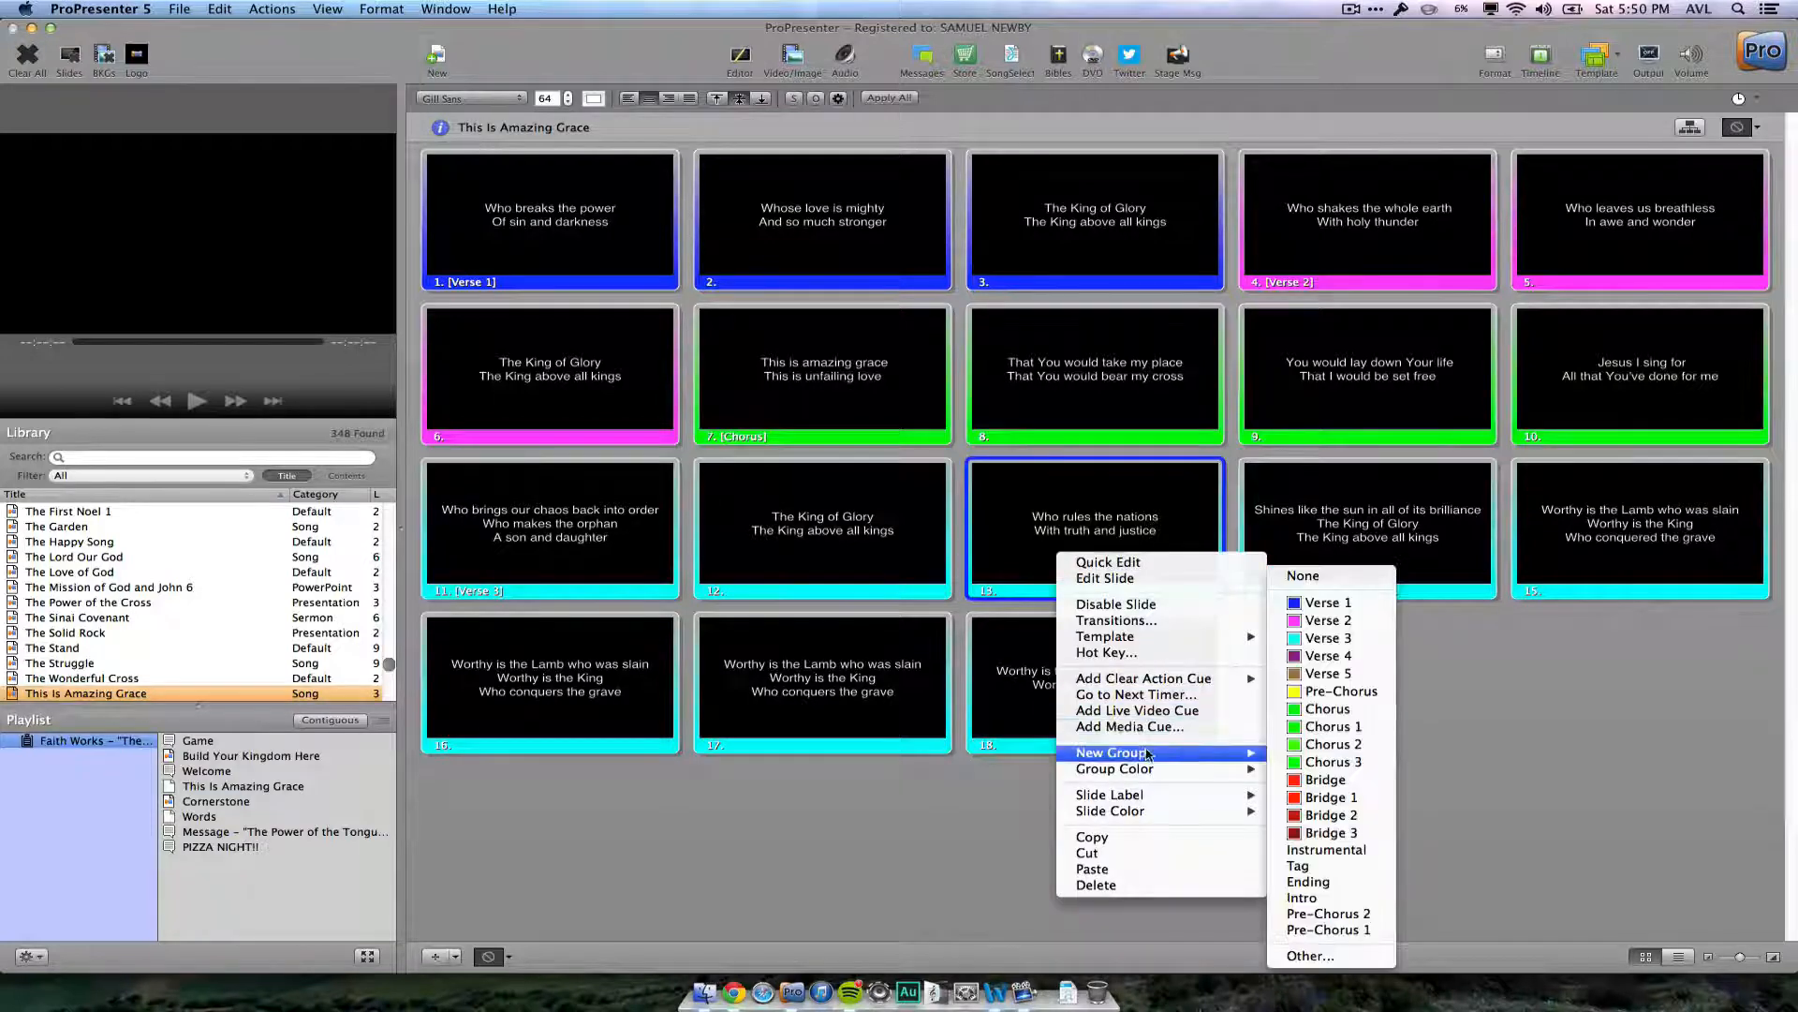
click(1295, 655)
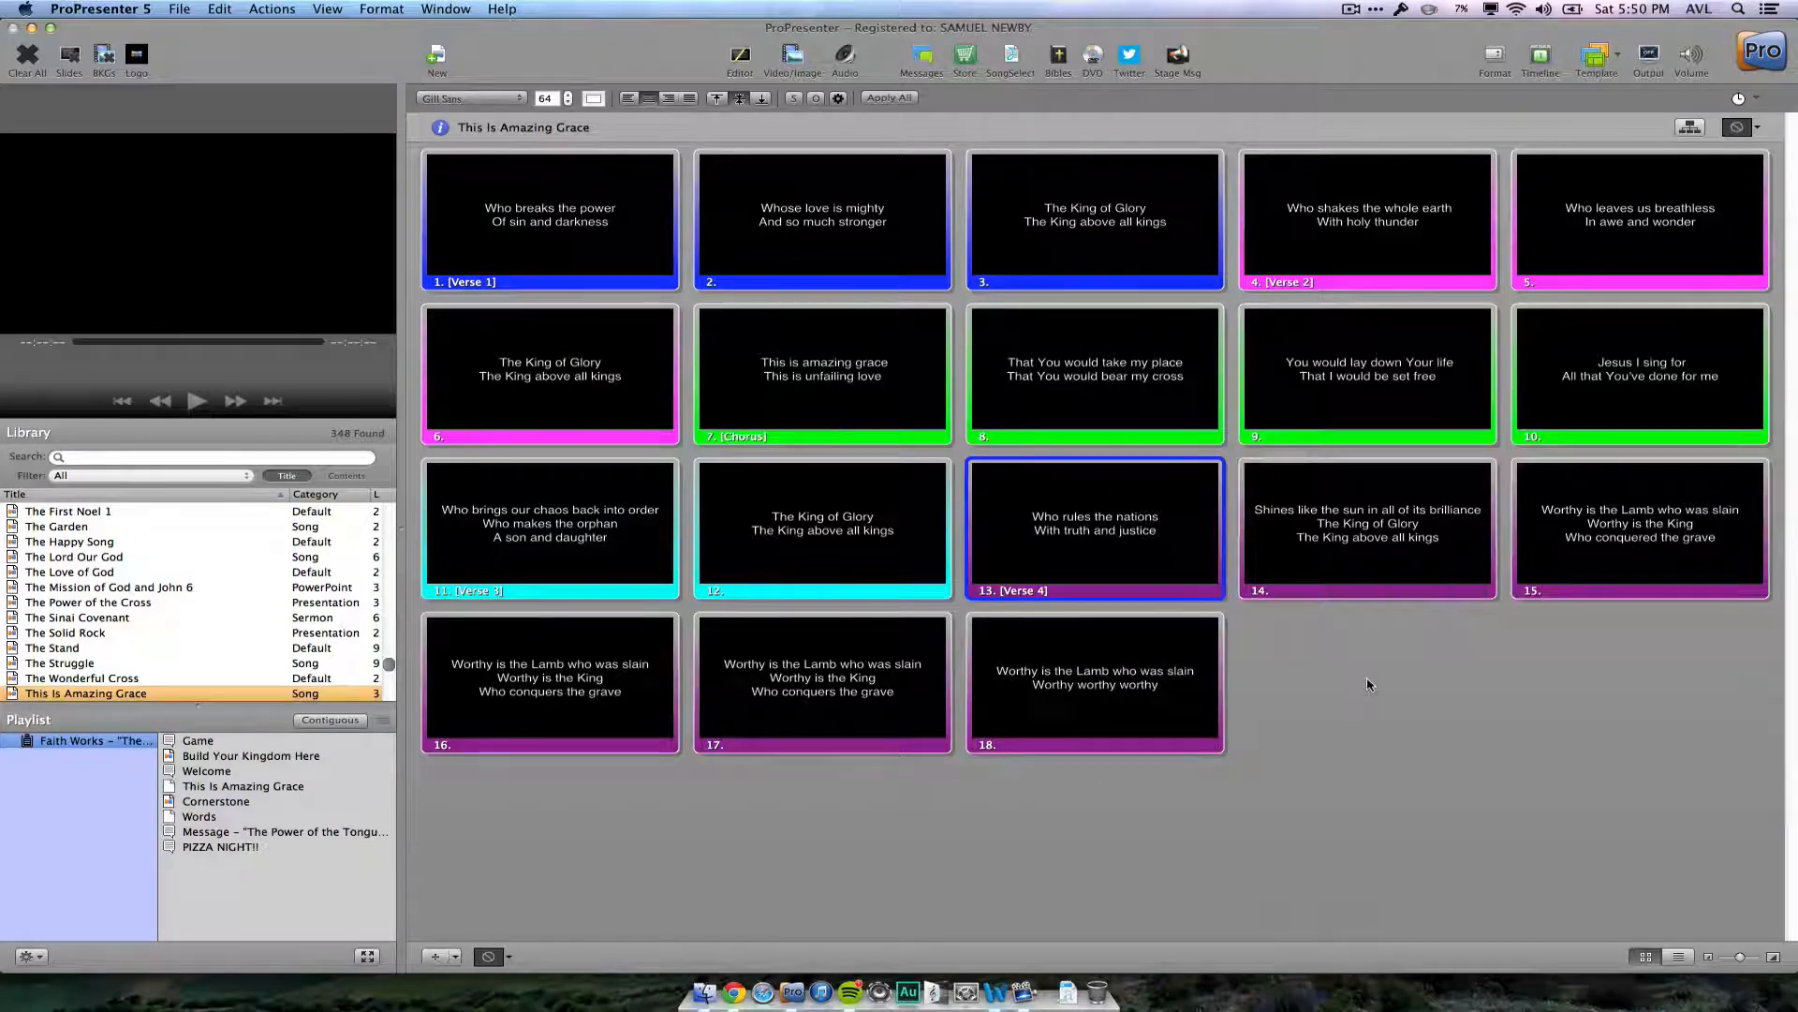
- Check the bridge on the second page of the Word lyrics, and start a new Bridge group at slide 15 in ProPresenter
key(super+Tab)
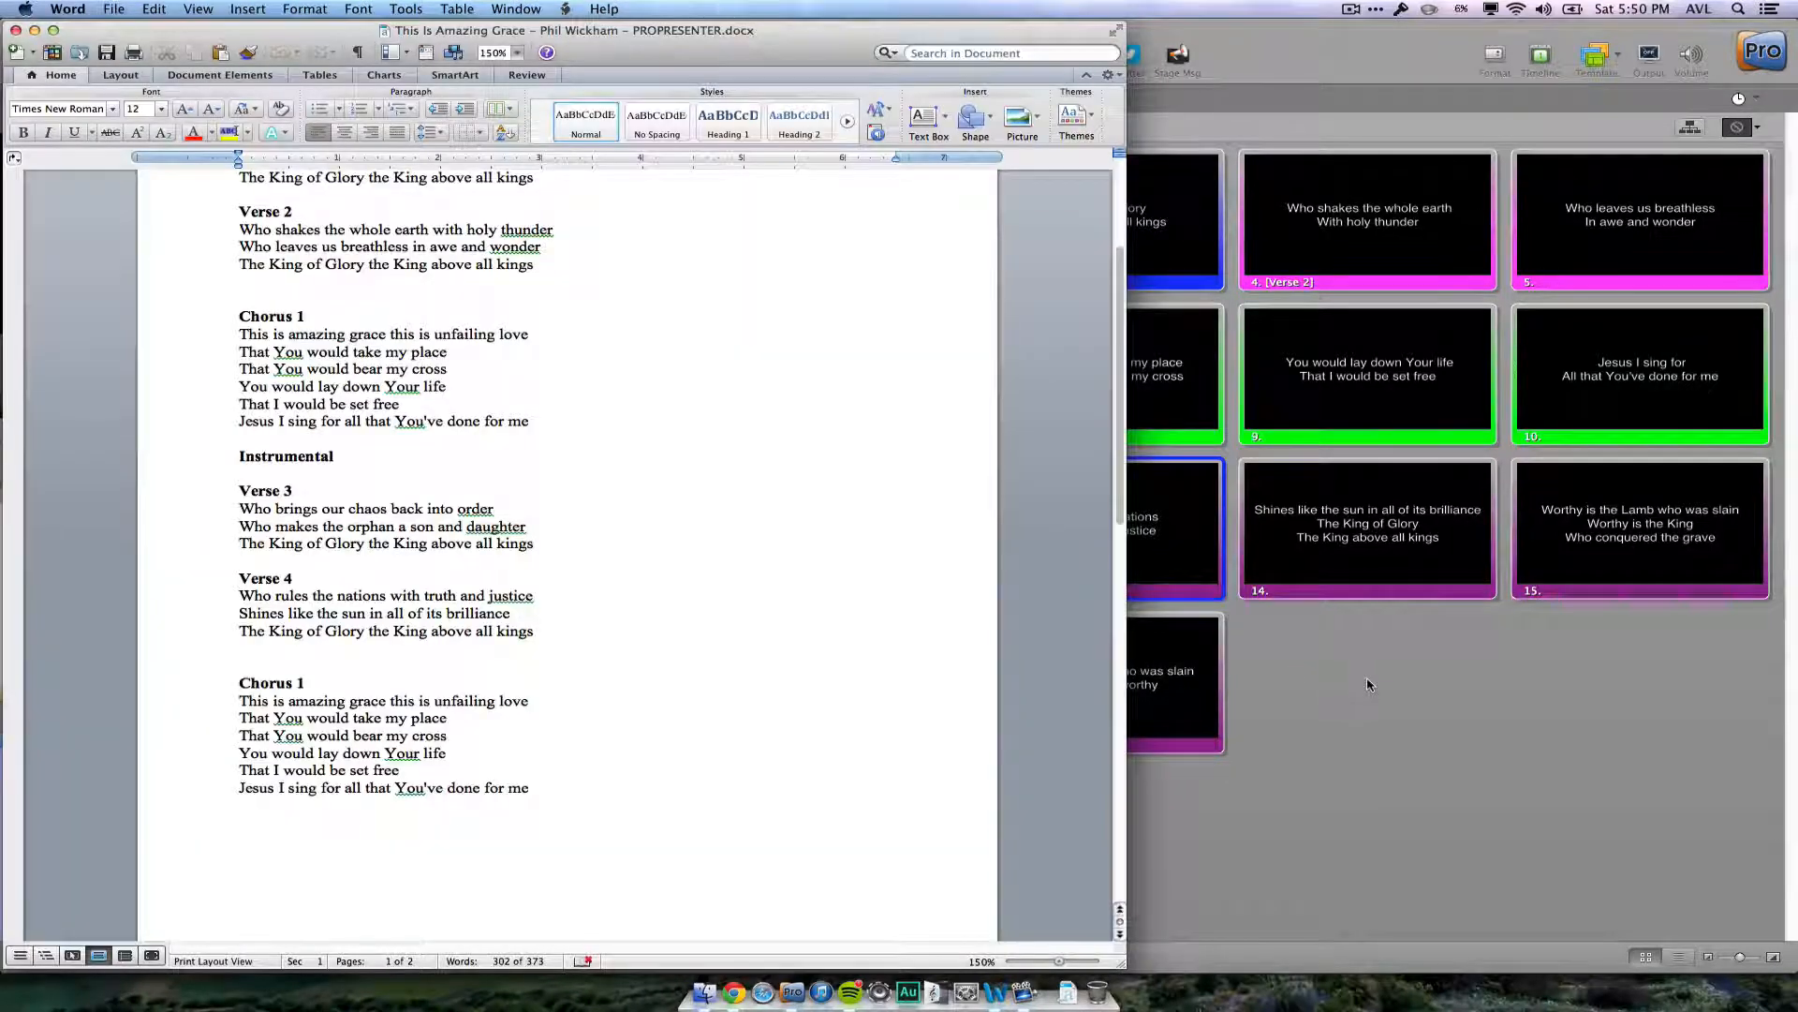
scroll(803, 581, down, 10)
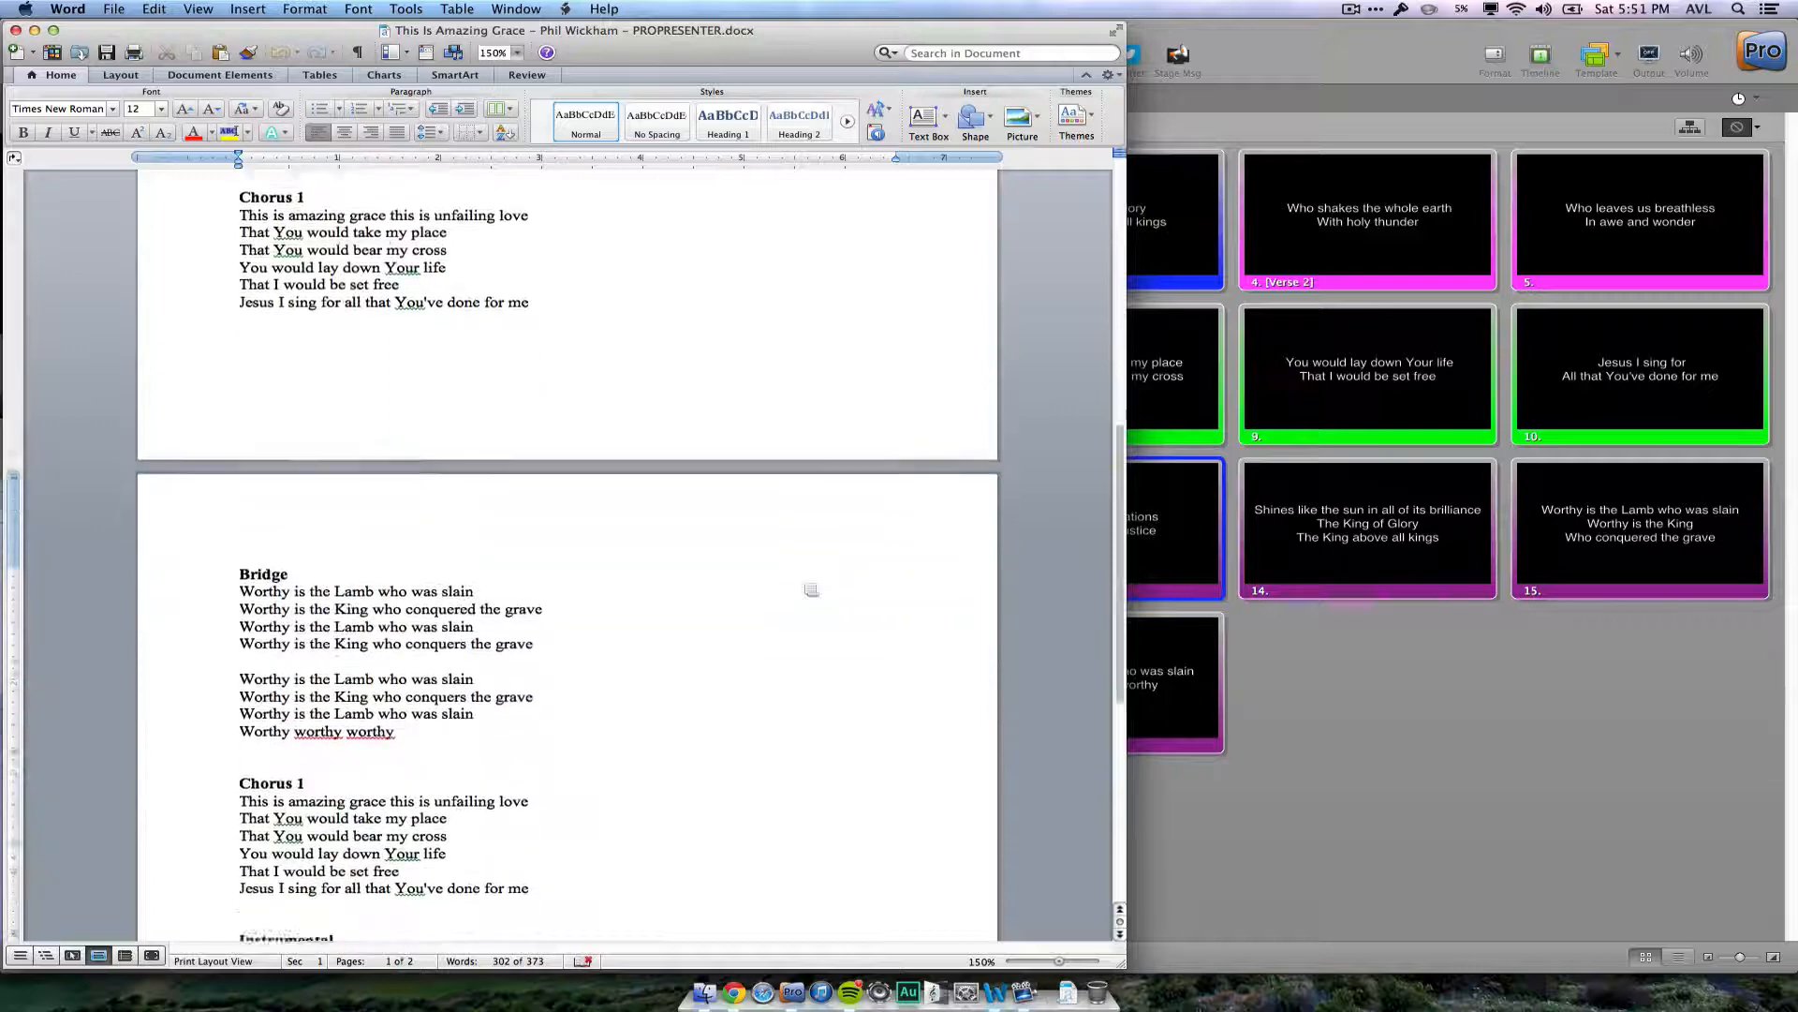
key(super+Tab)
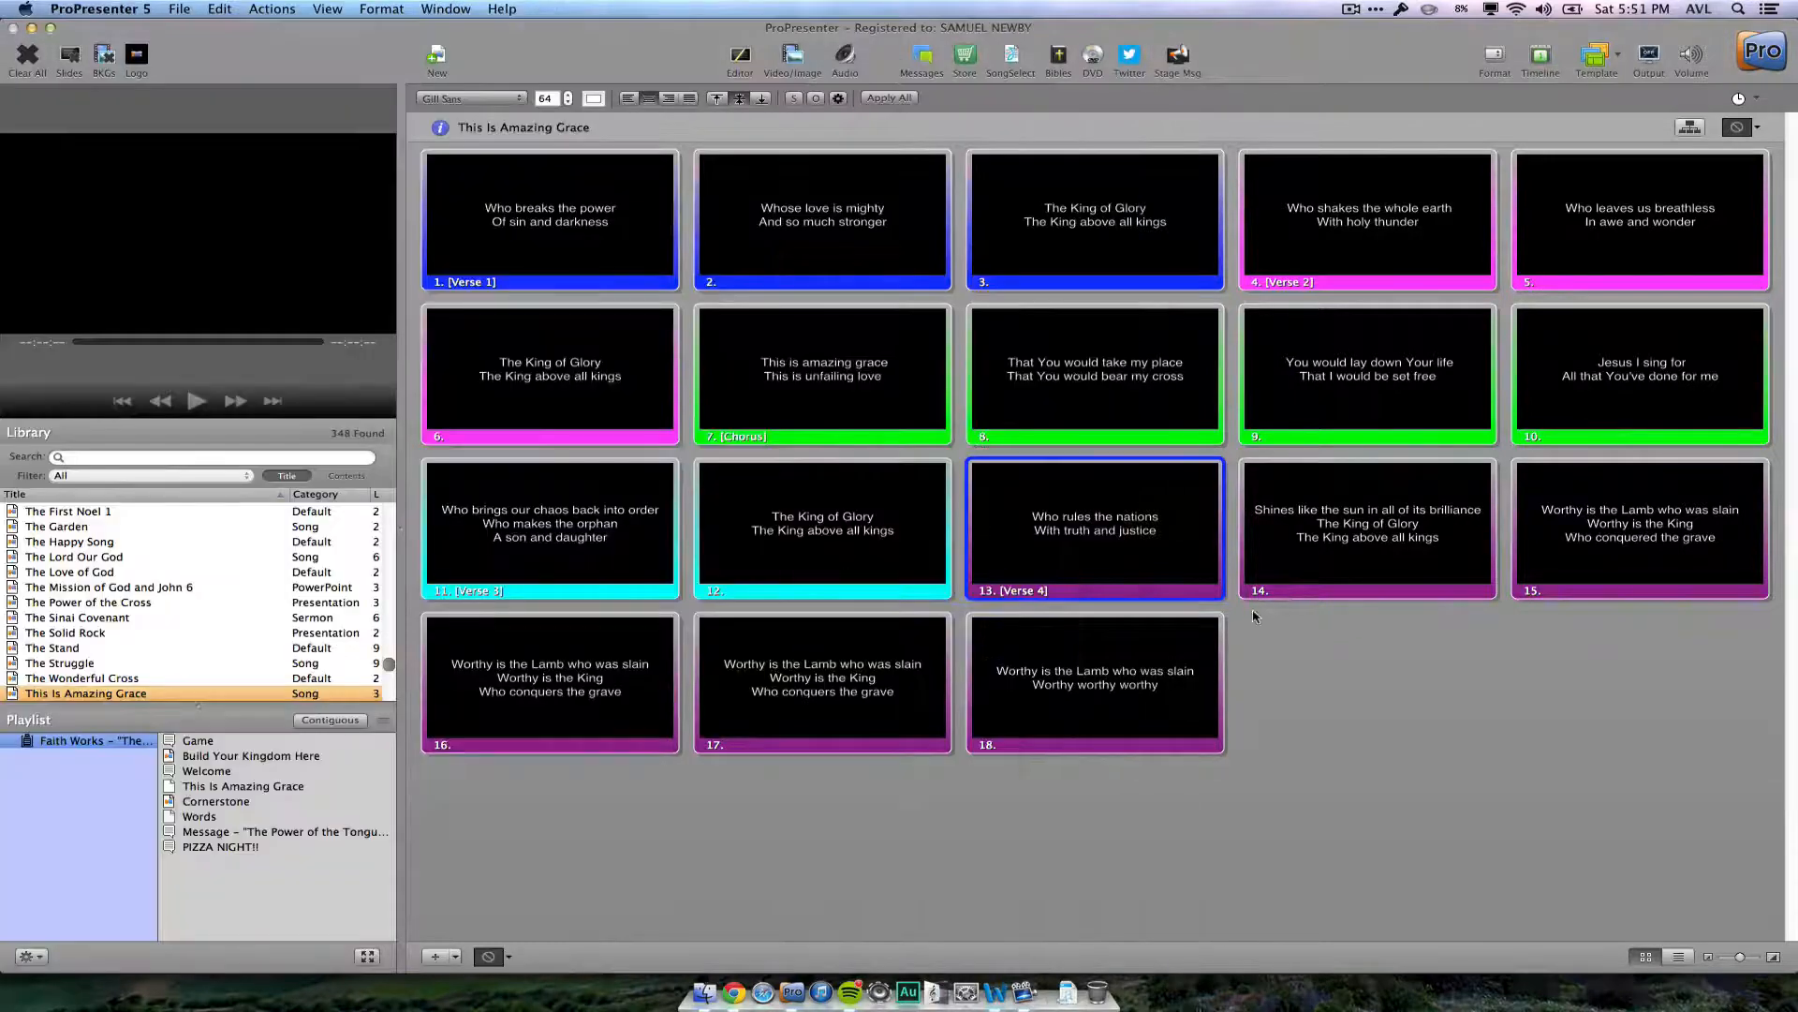
right_click(1599, 549)
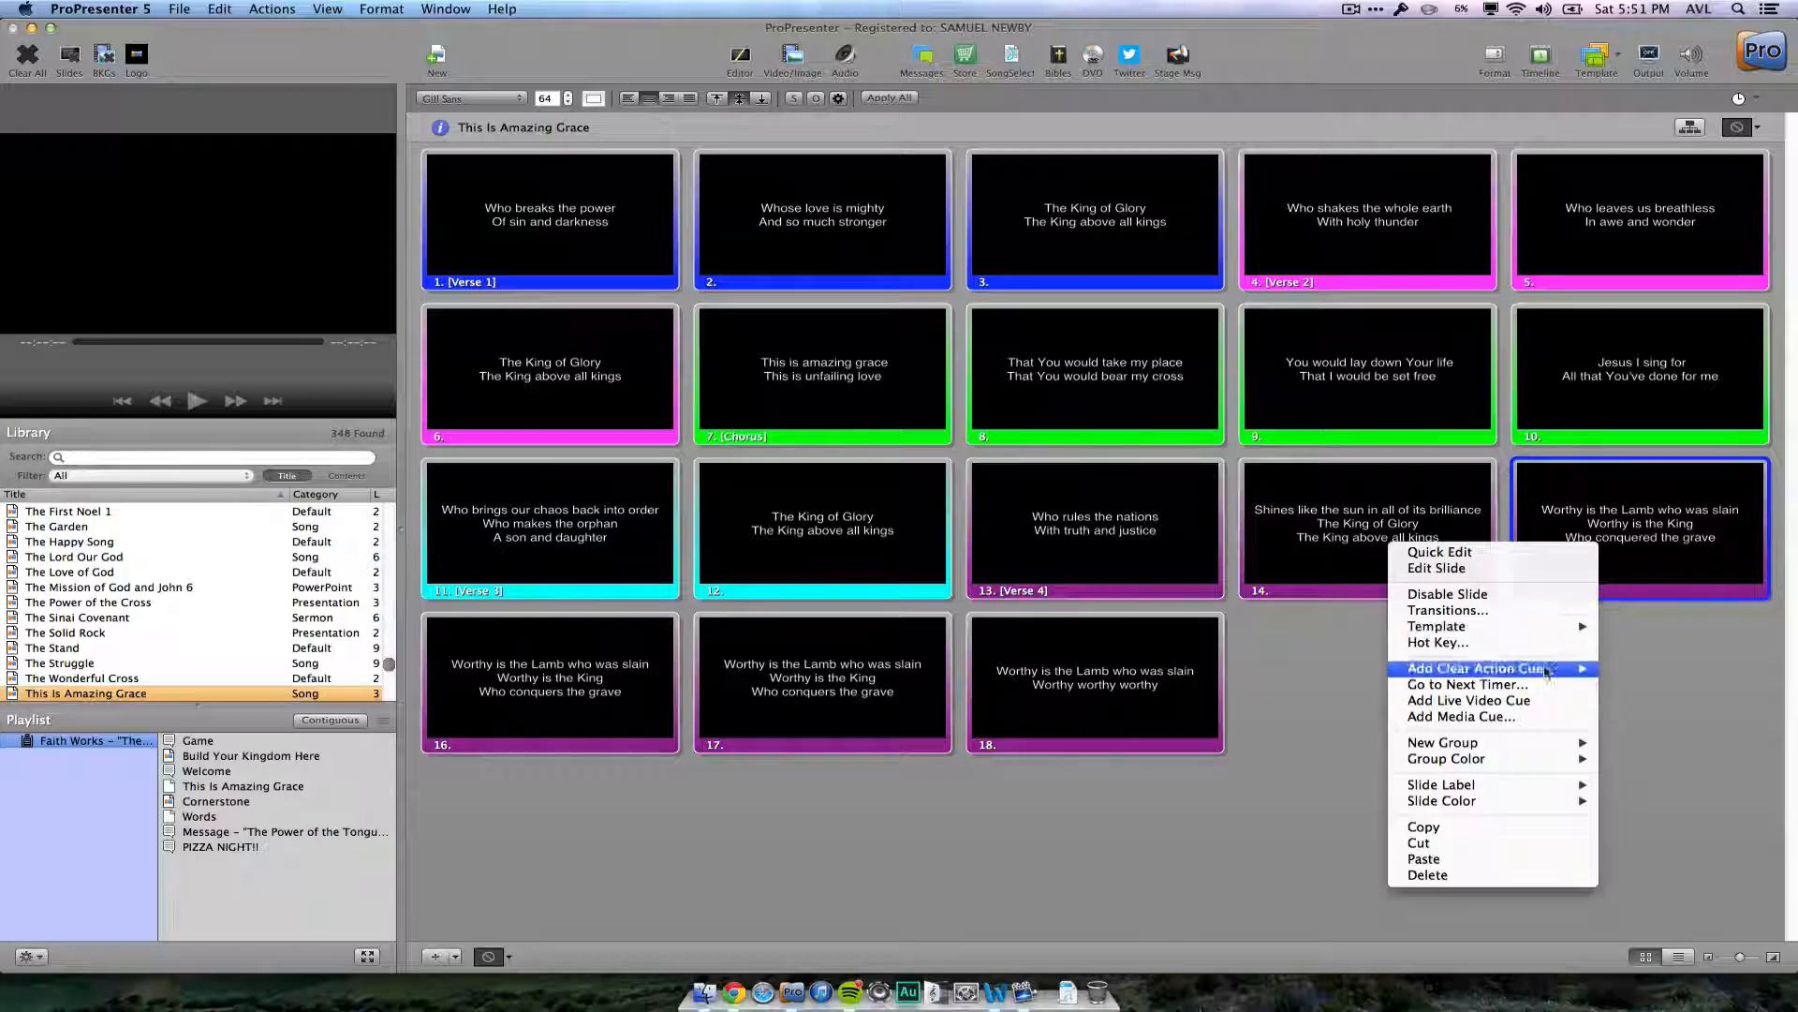
mouse_move(1550, 742)
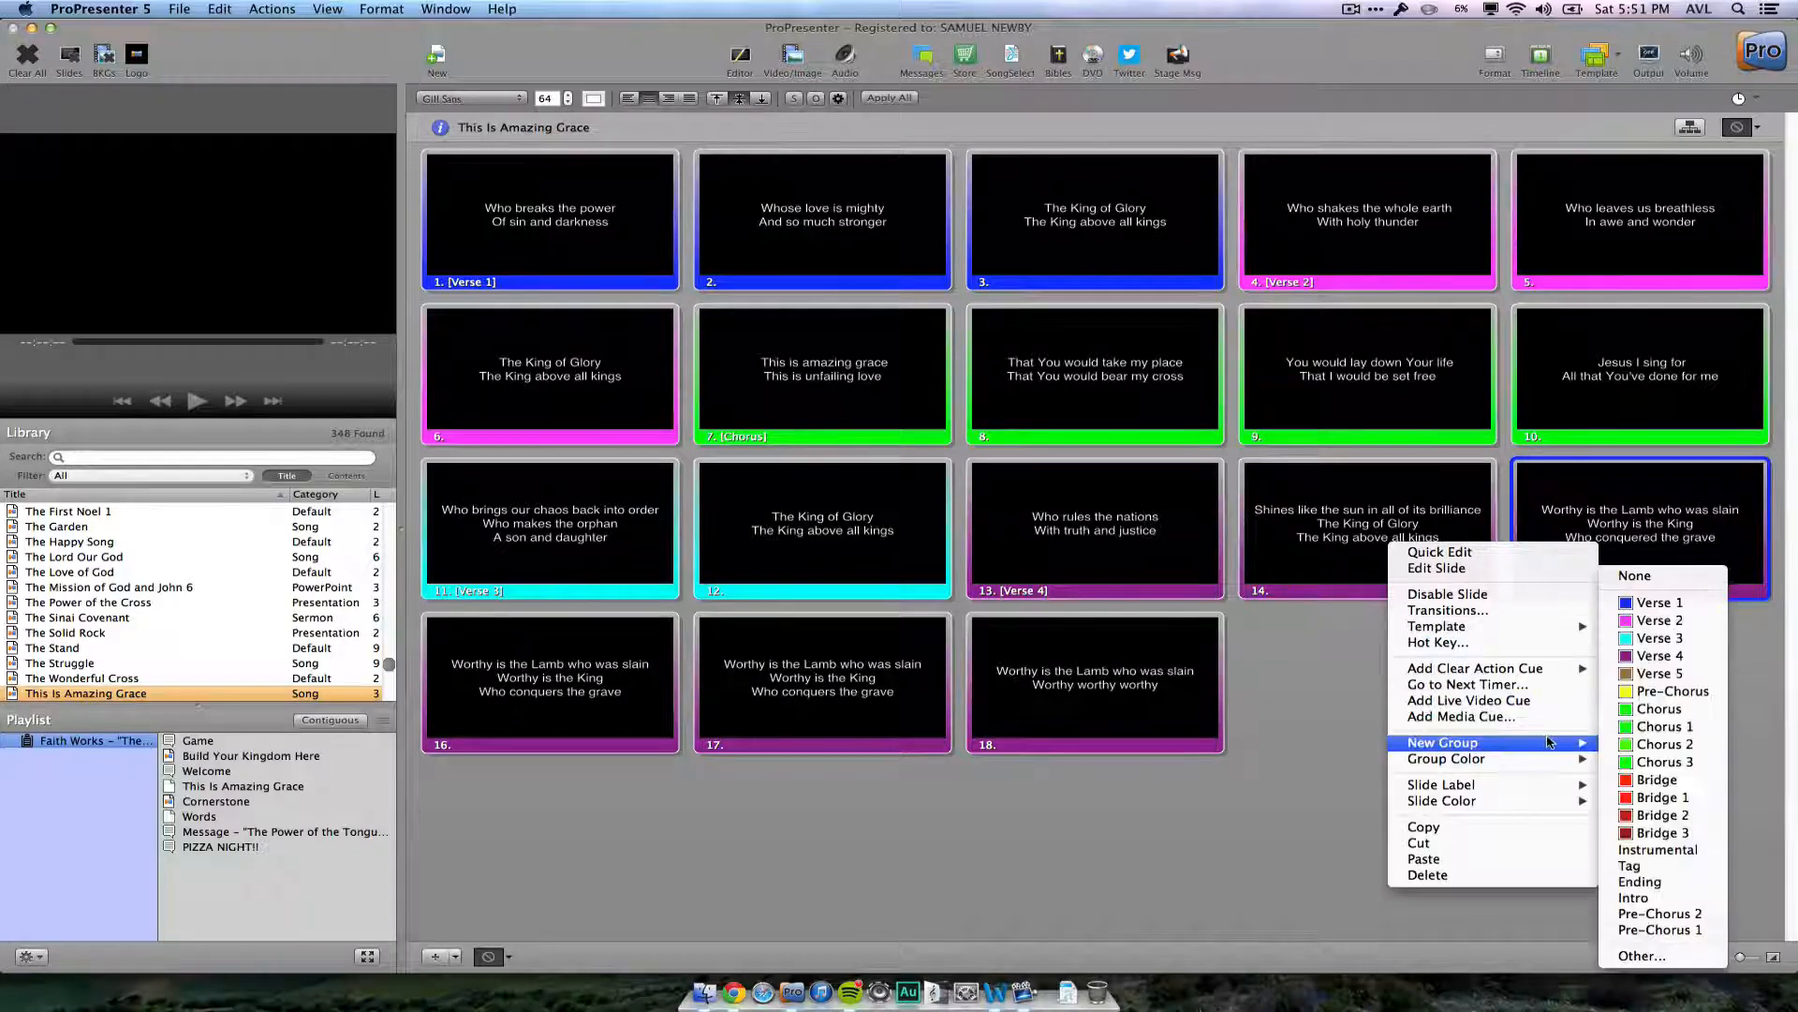
click(1632, 781)
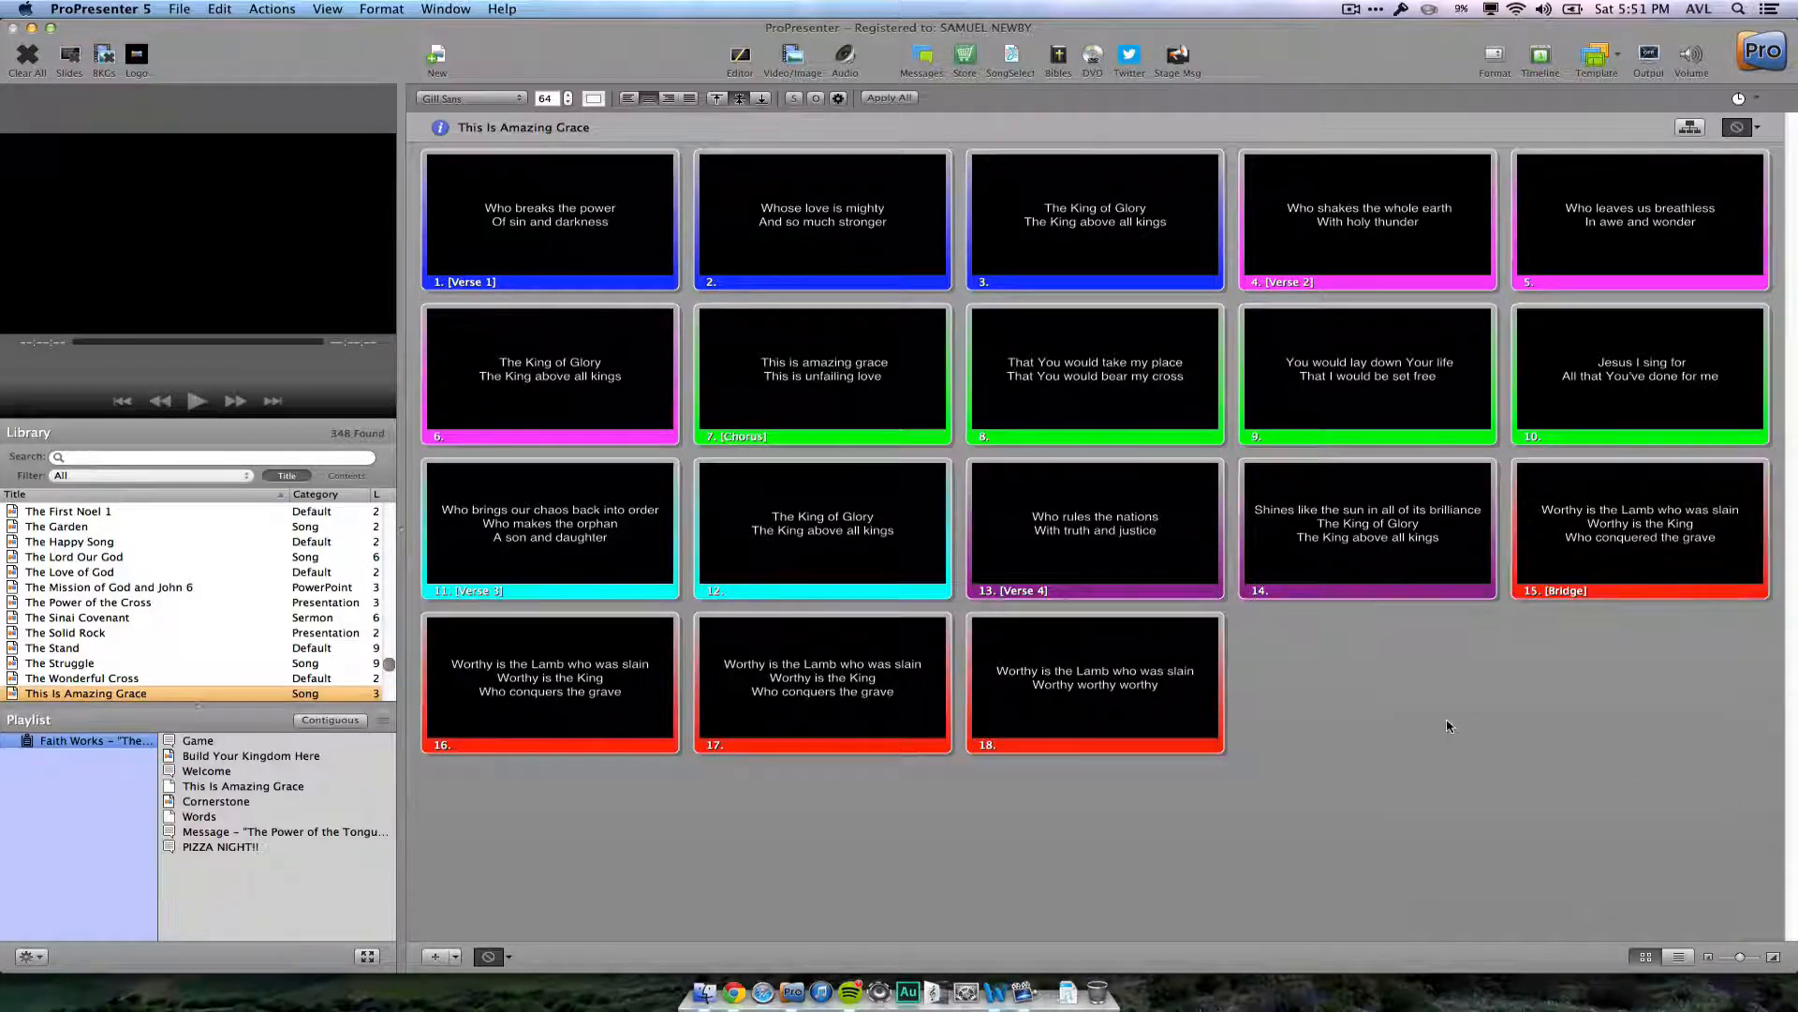
- Check the end of the Word lyrics, and add a blank slide 19 in ProPresenter as a new Instrumental group
key(super+Tab)
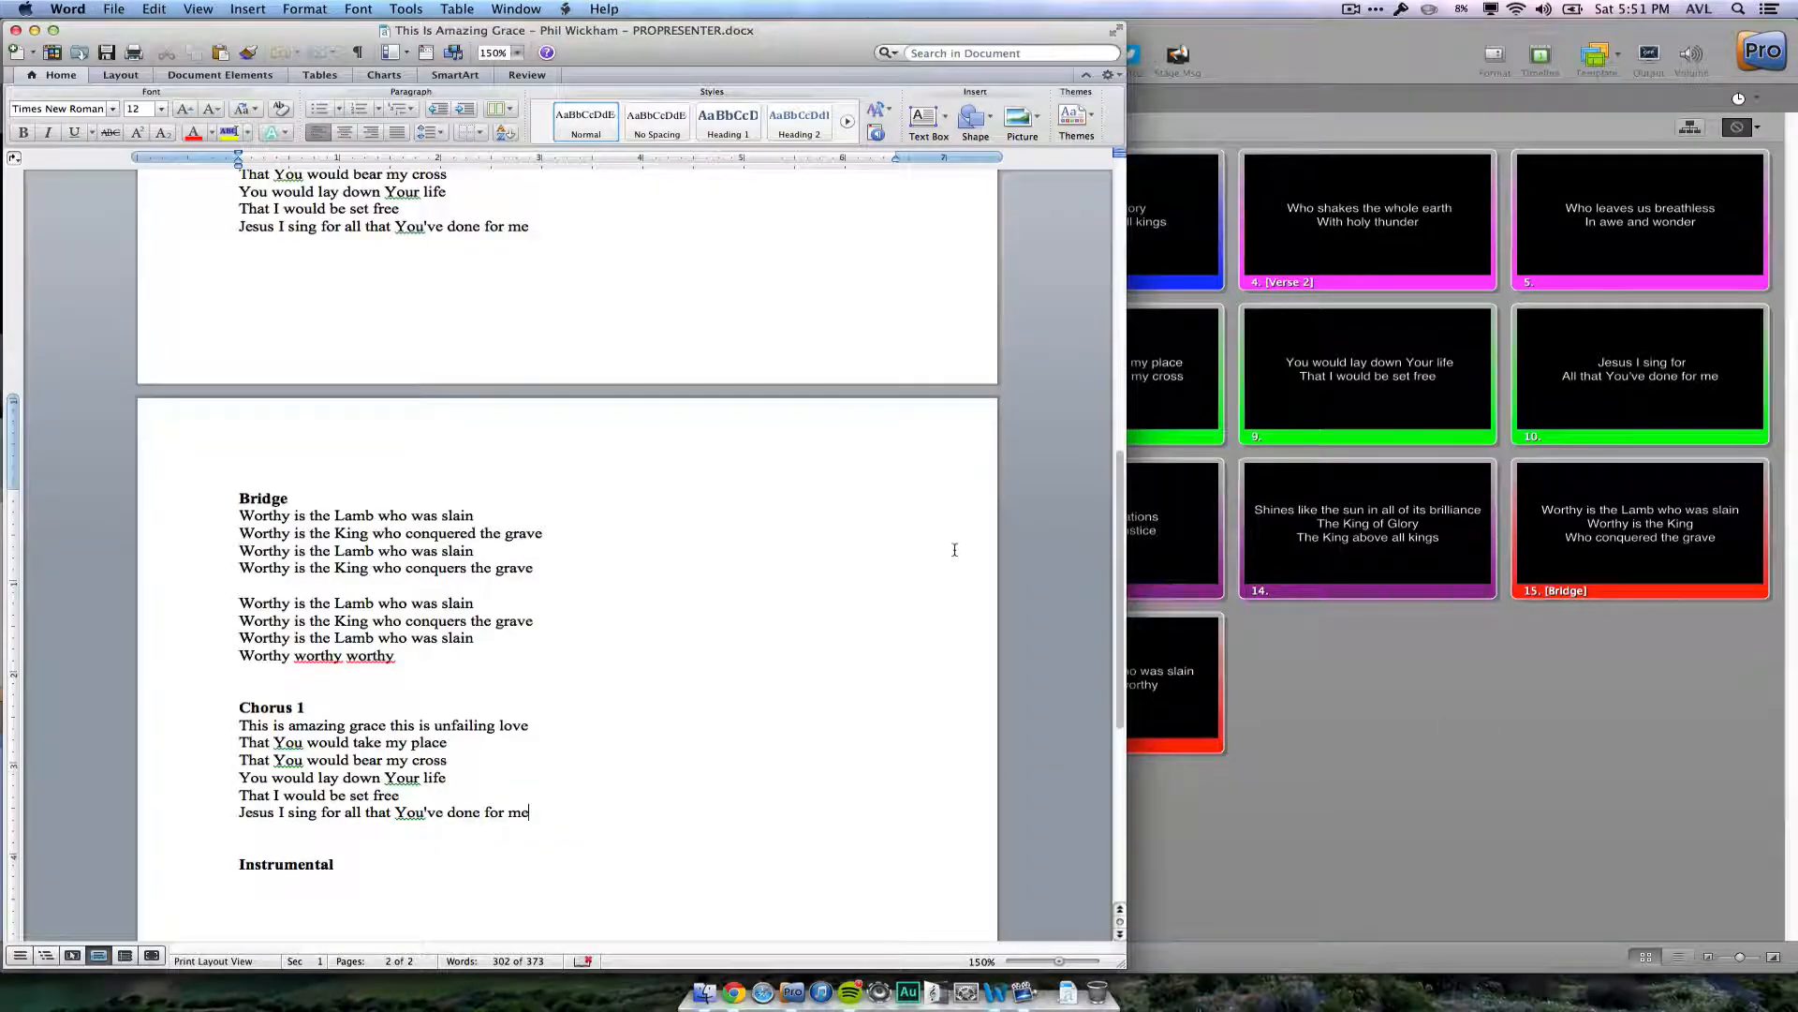
key(super+Tab)
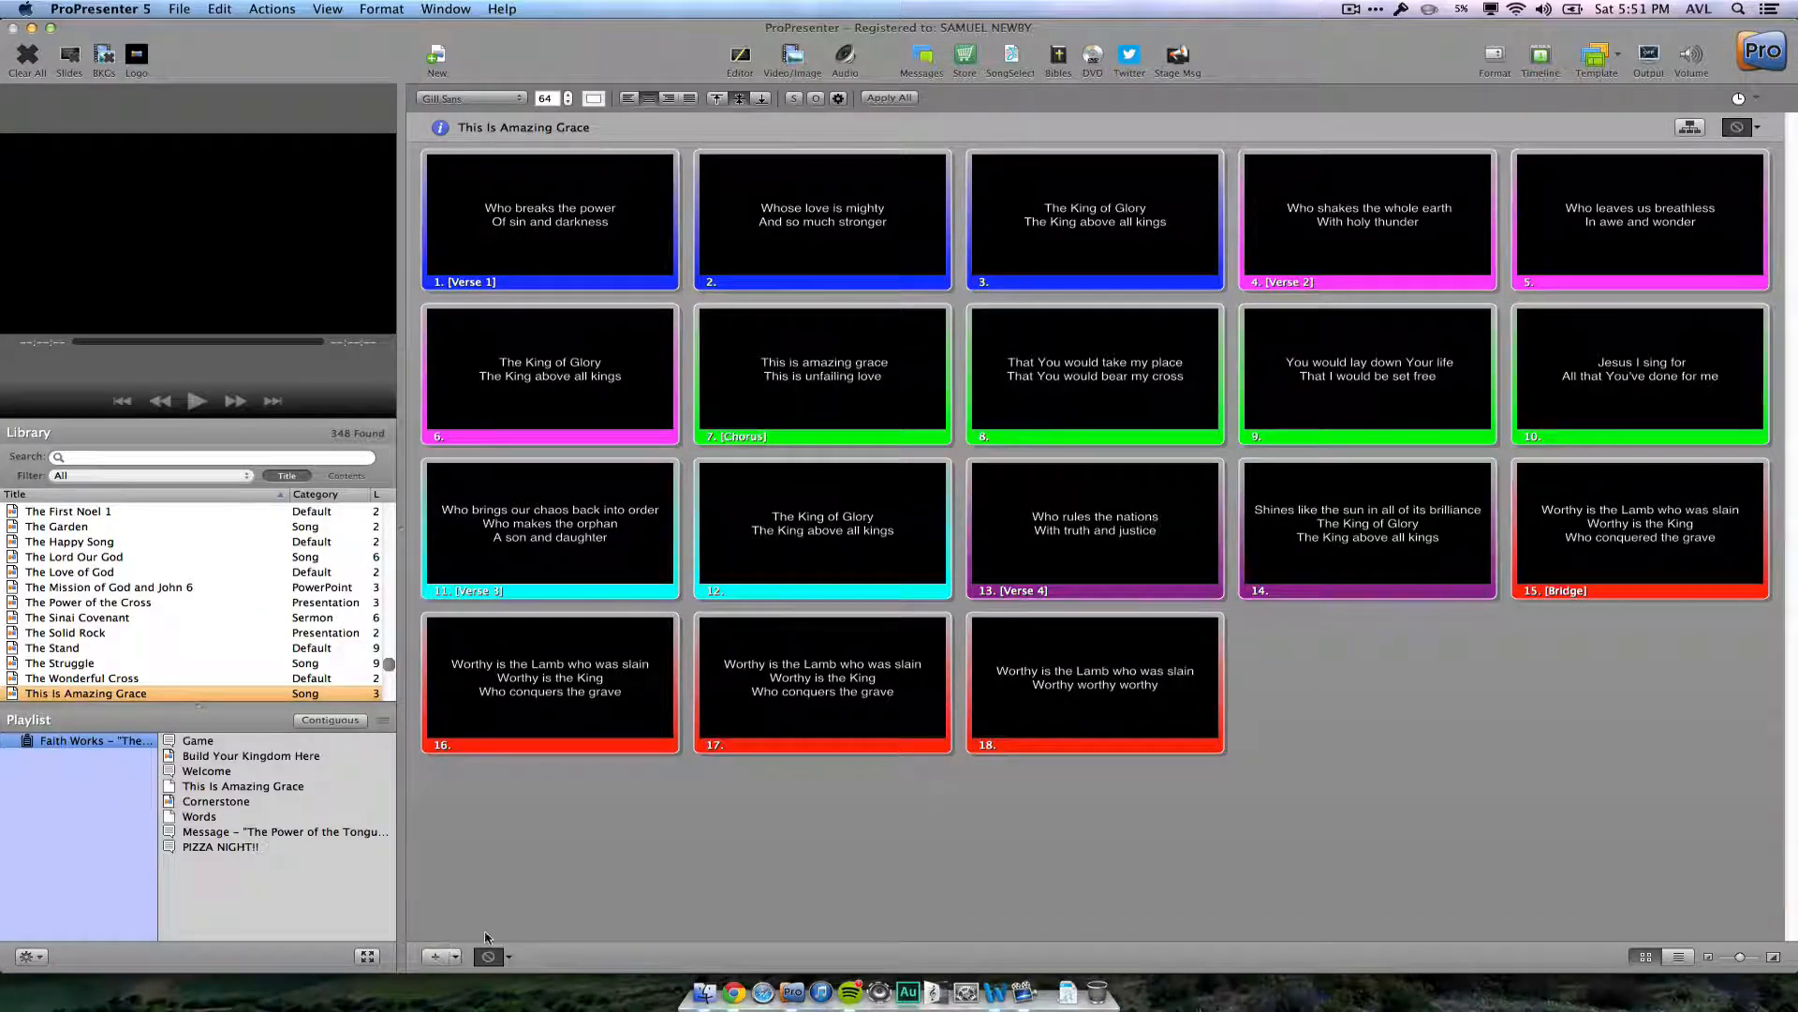
click(439, 957)
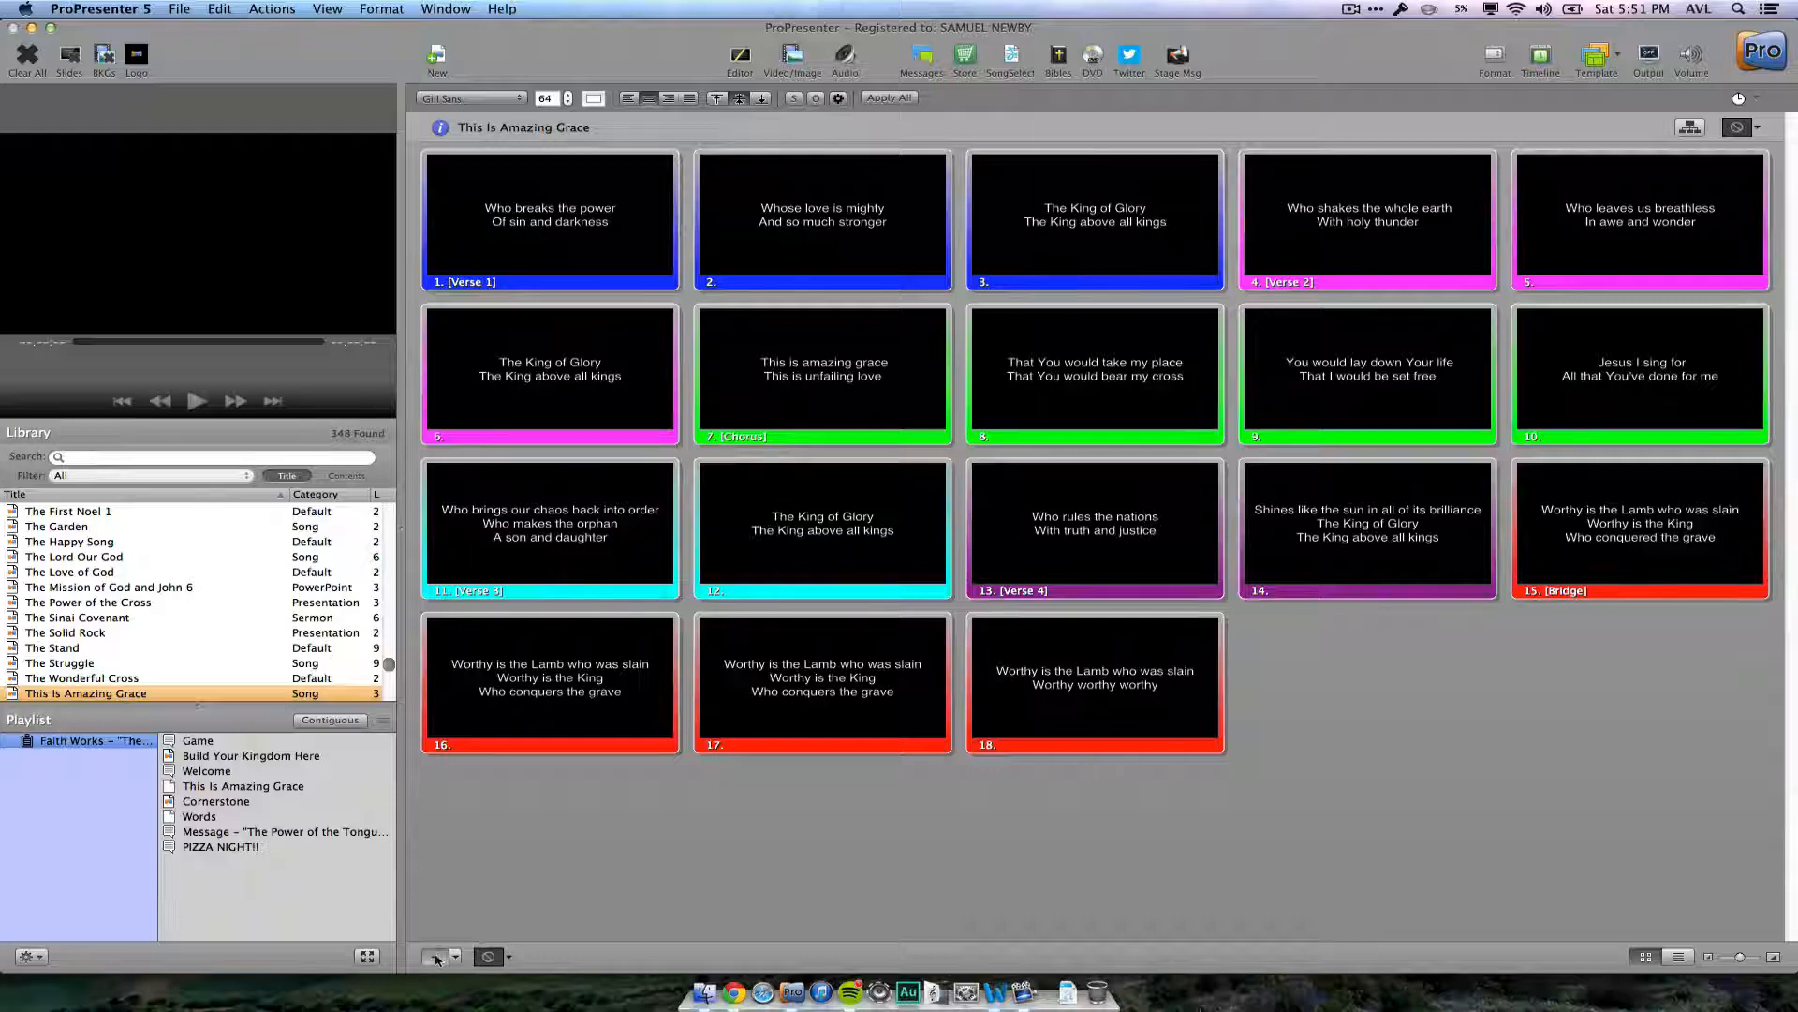
right_click(1400, 711)
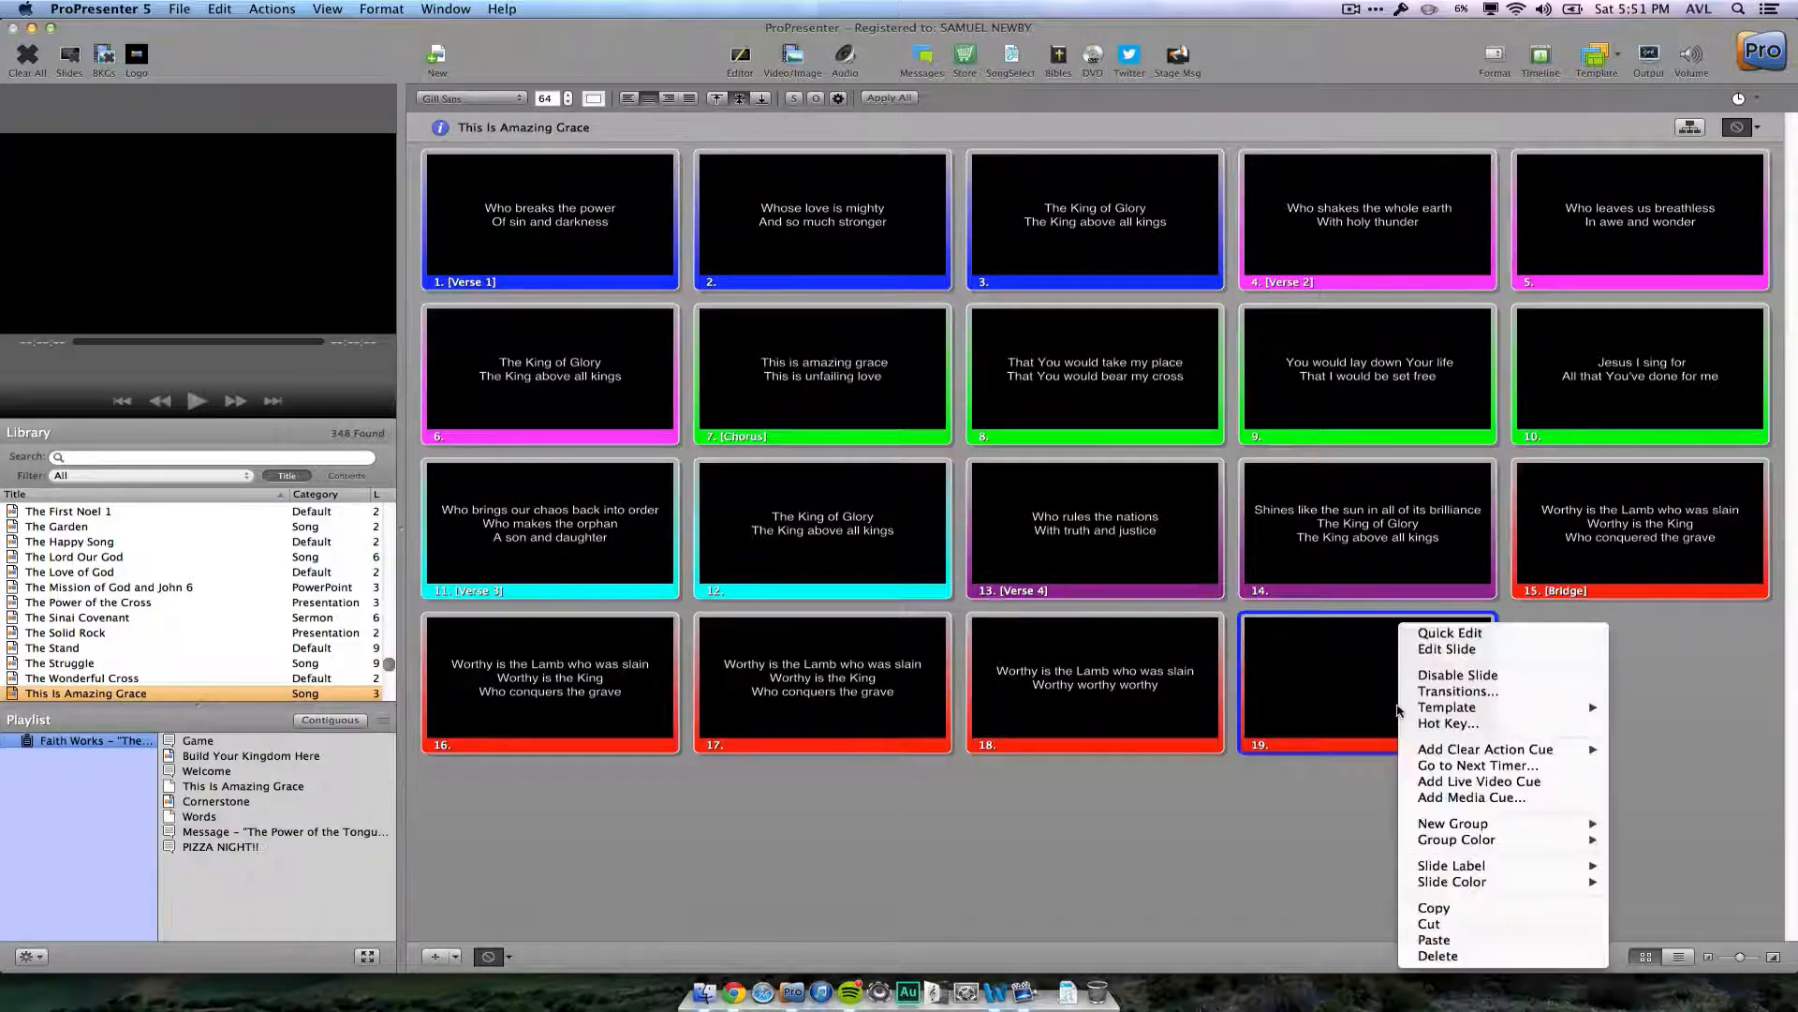
mouse_move(1497, 823)
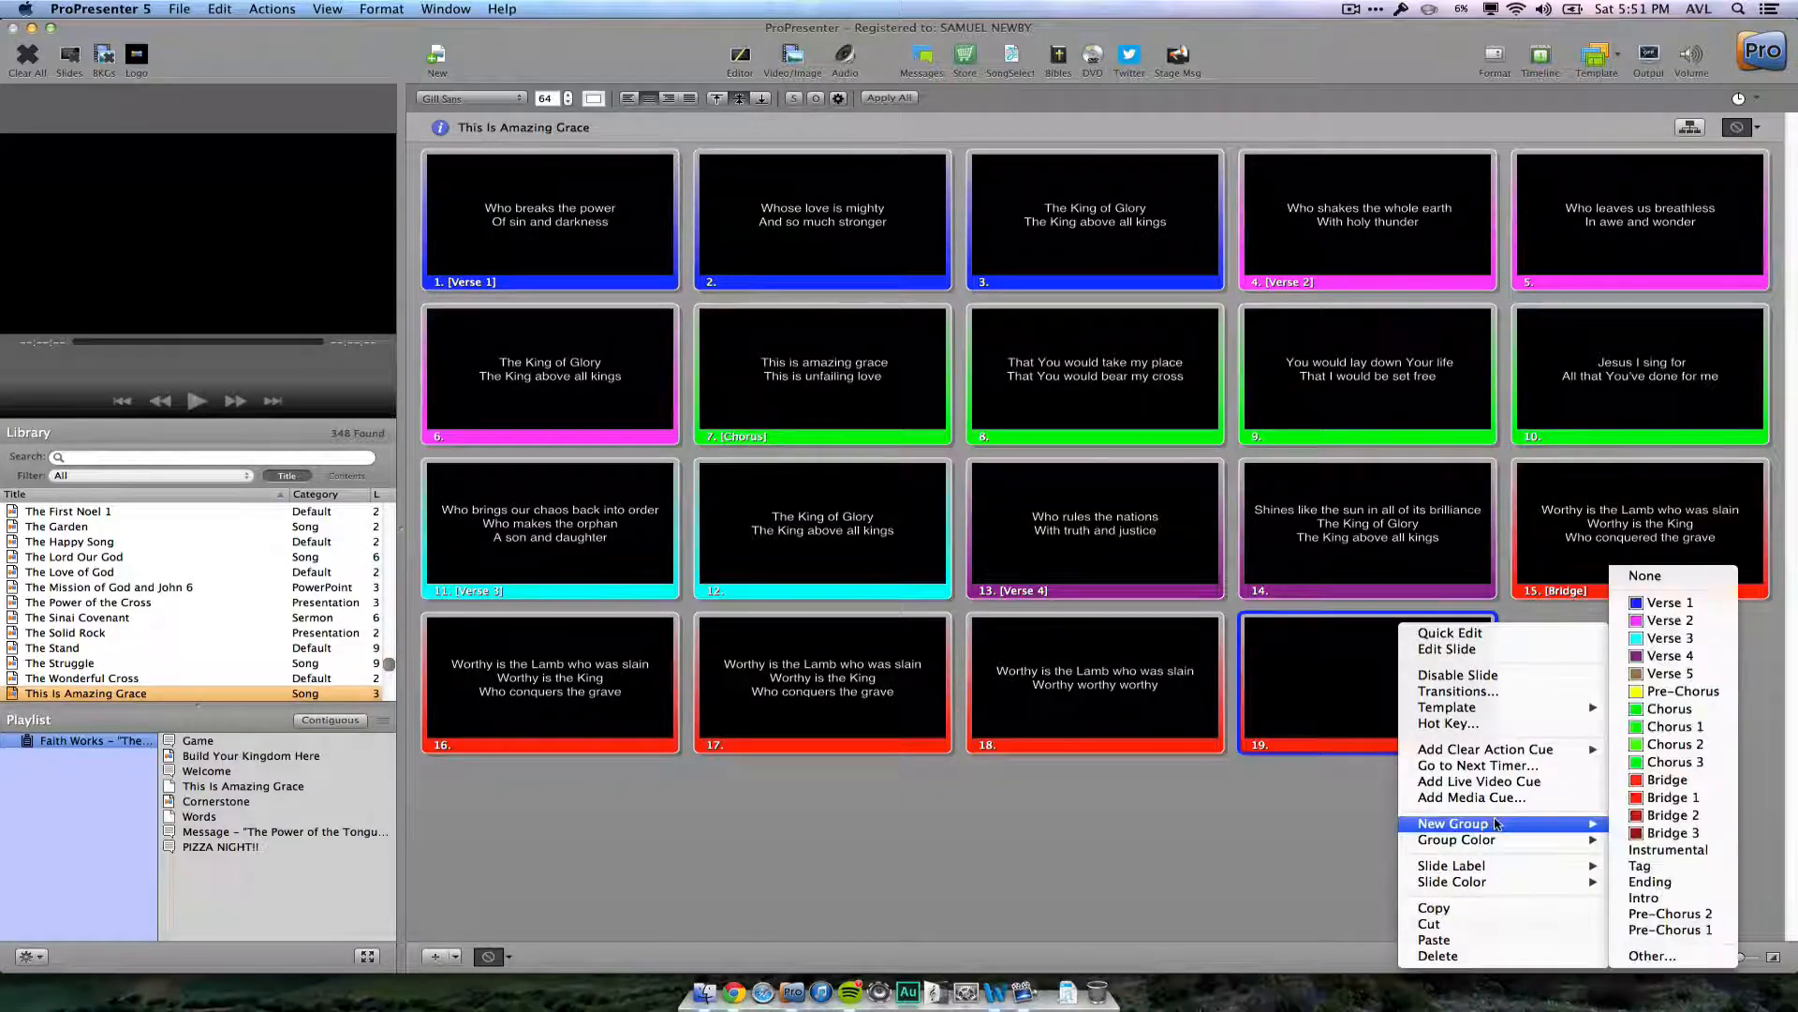
click(1668, 850)
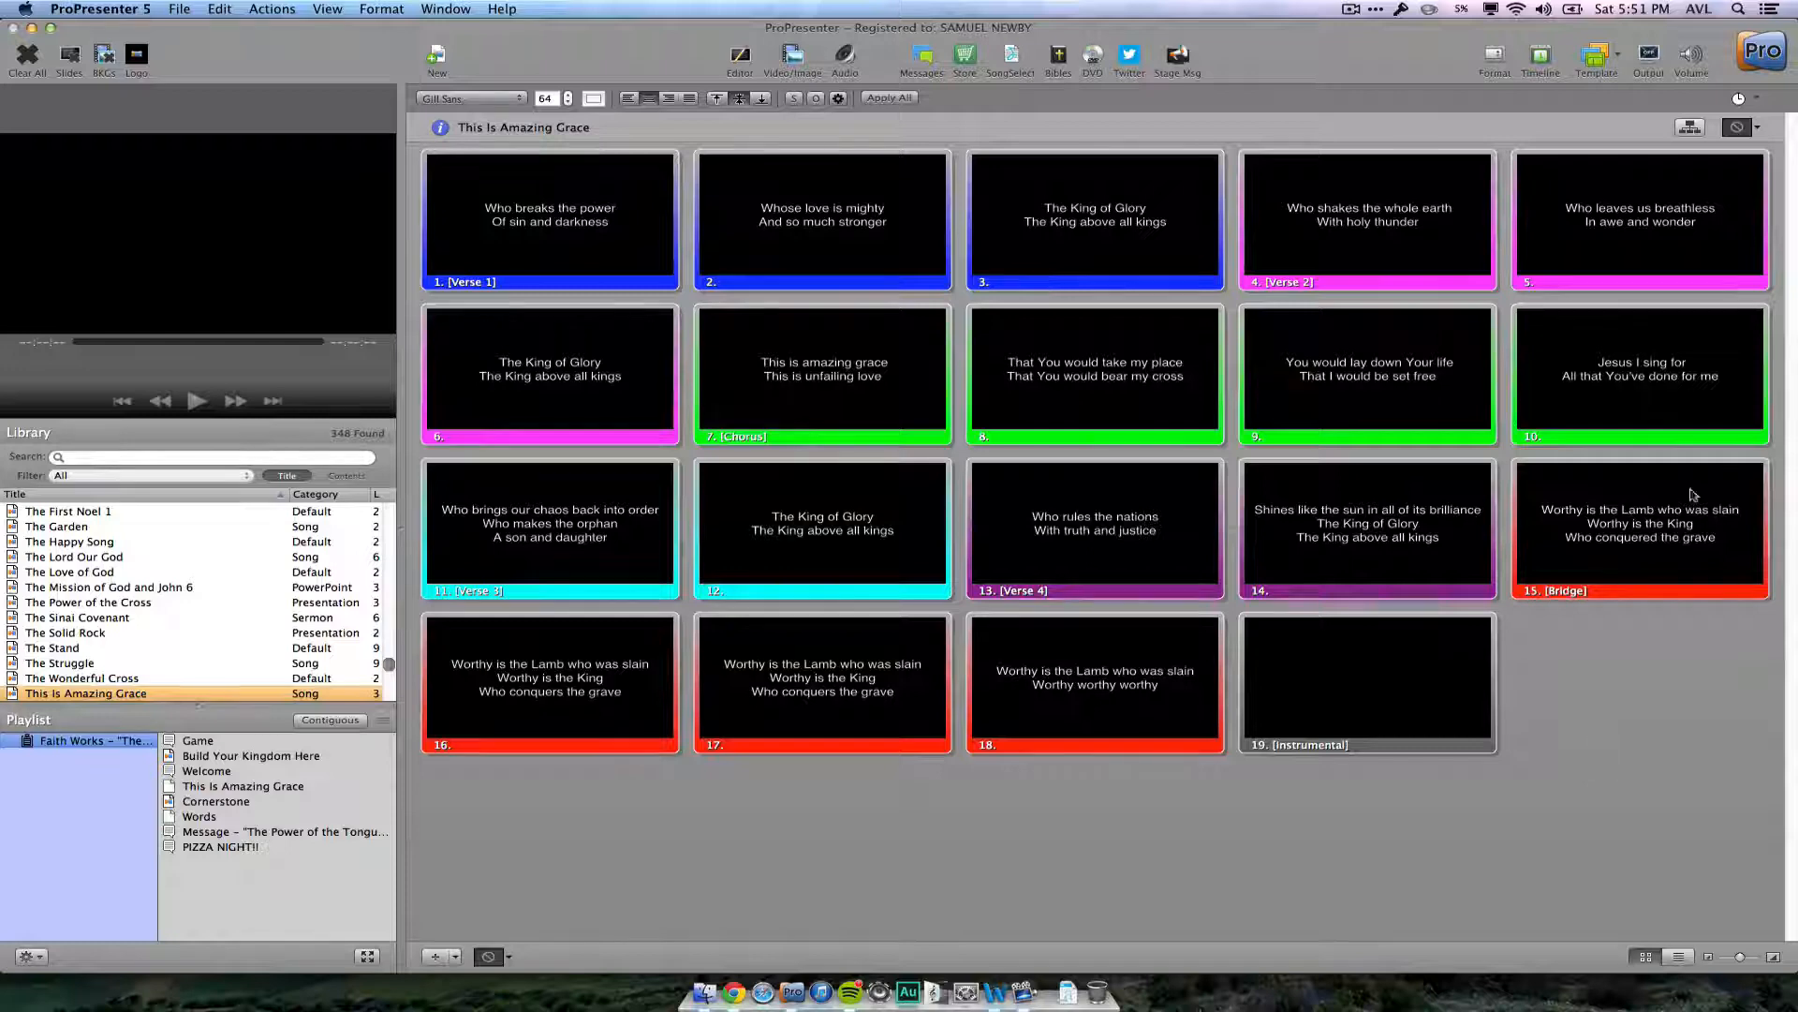
- Show the song's arrangement area and switch to New Arrangement
click(1692, 128)
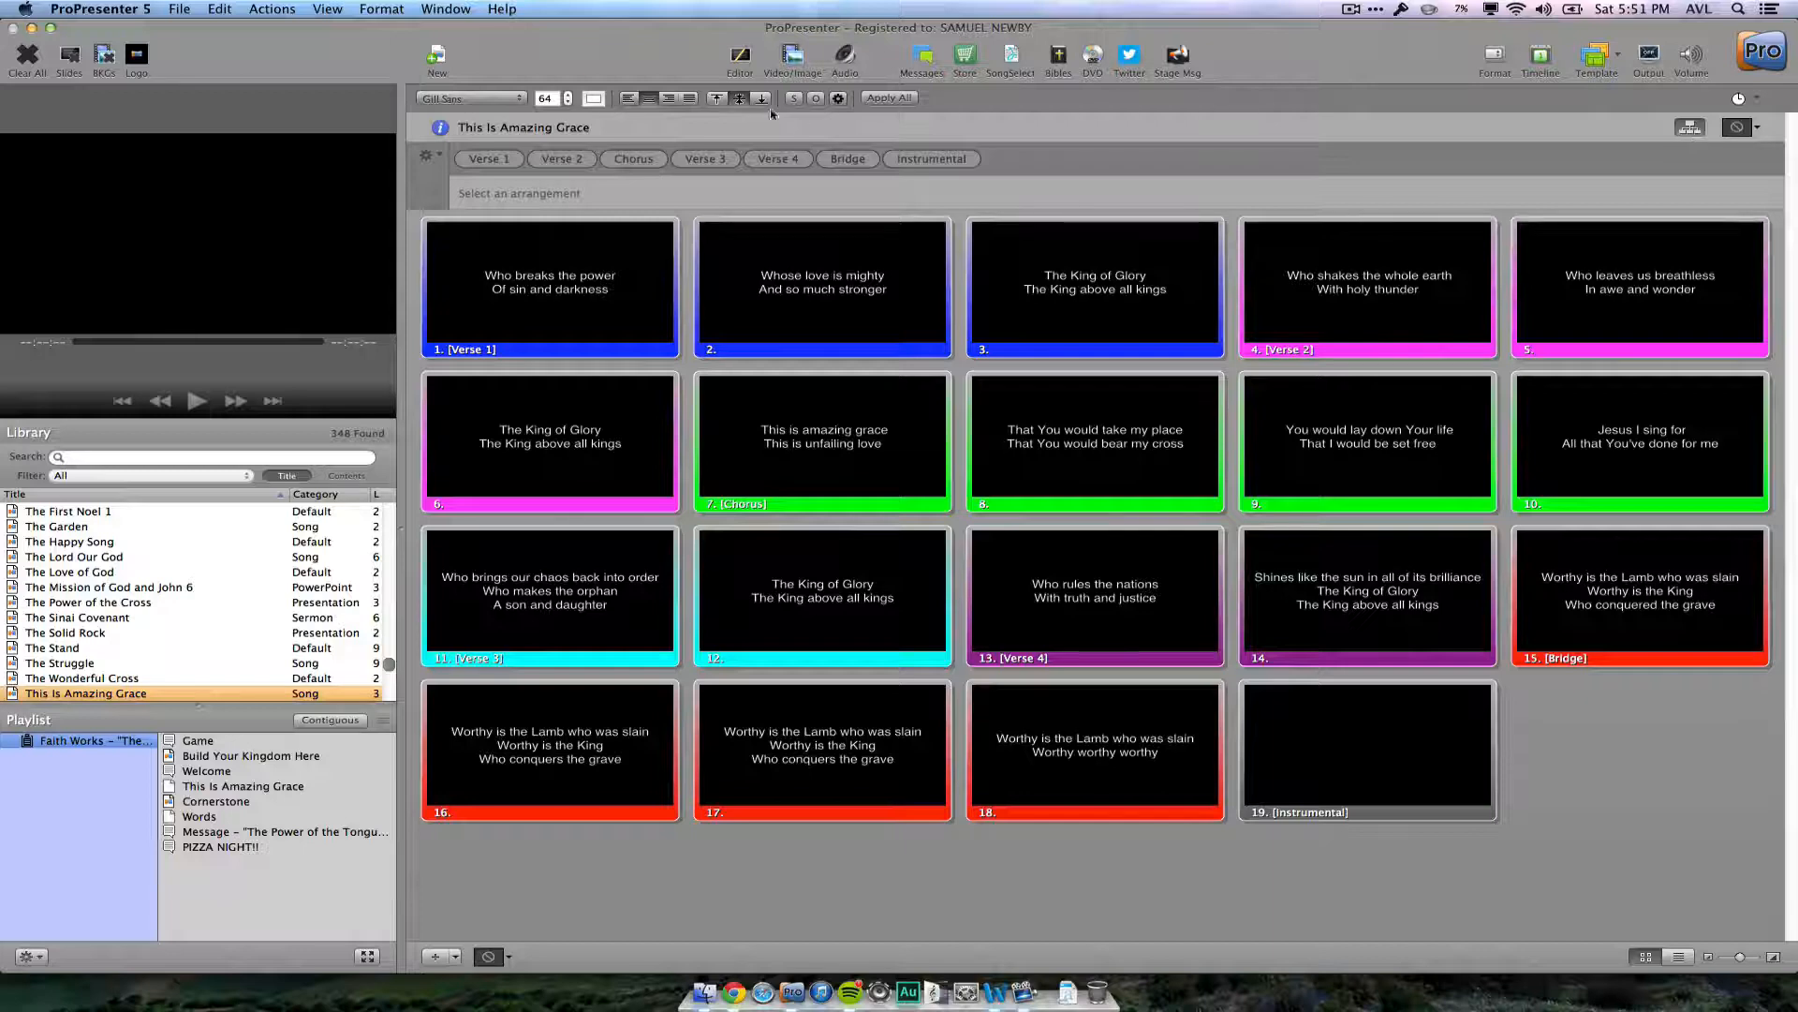
click(441, 156)
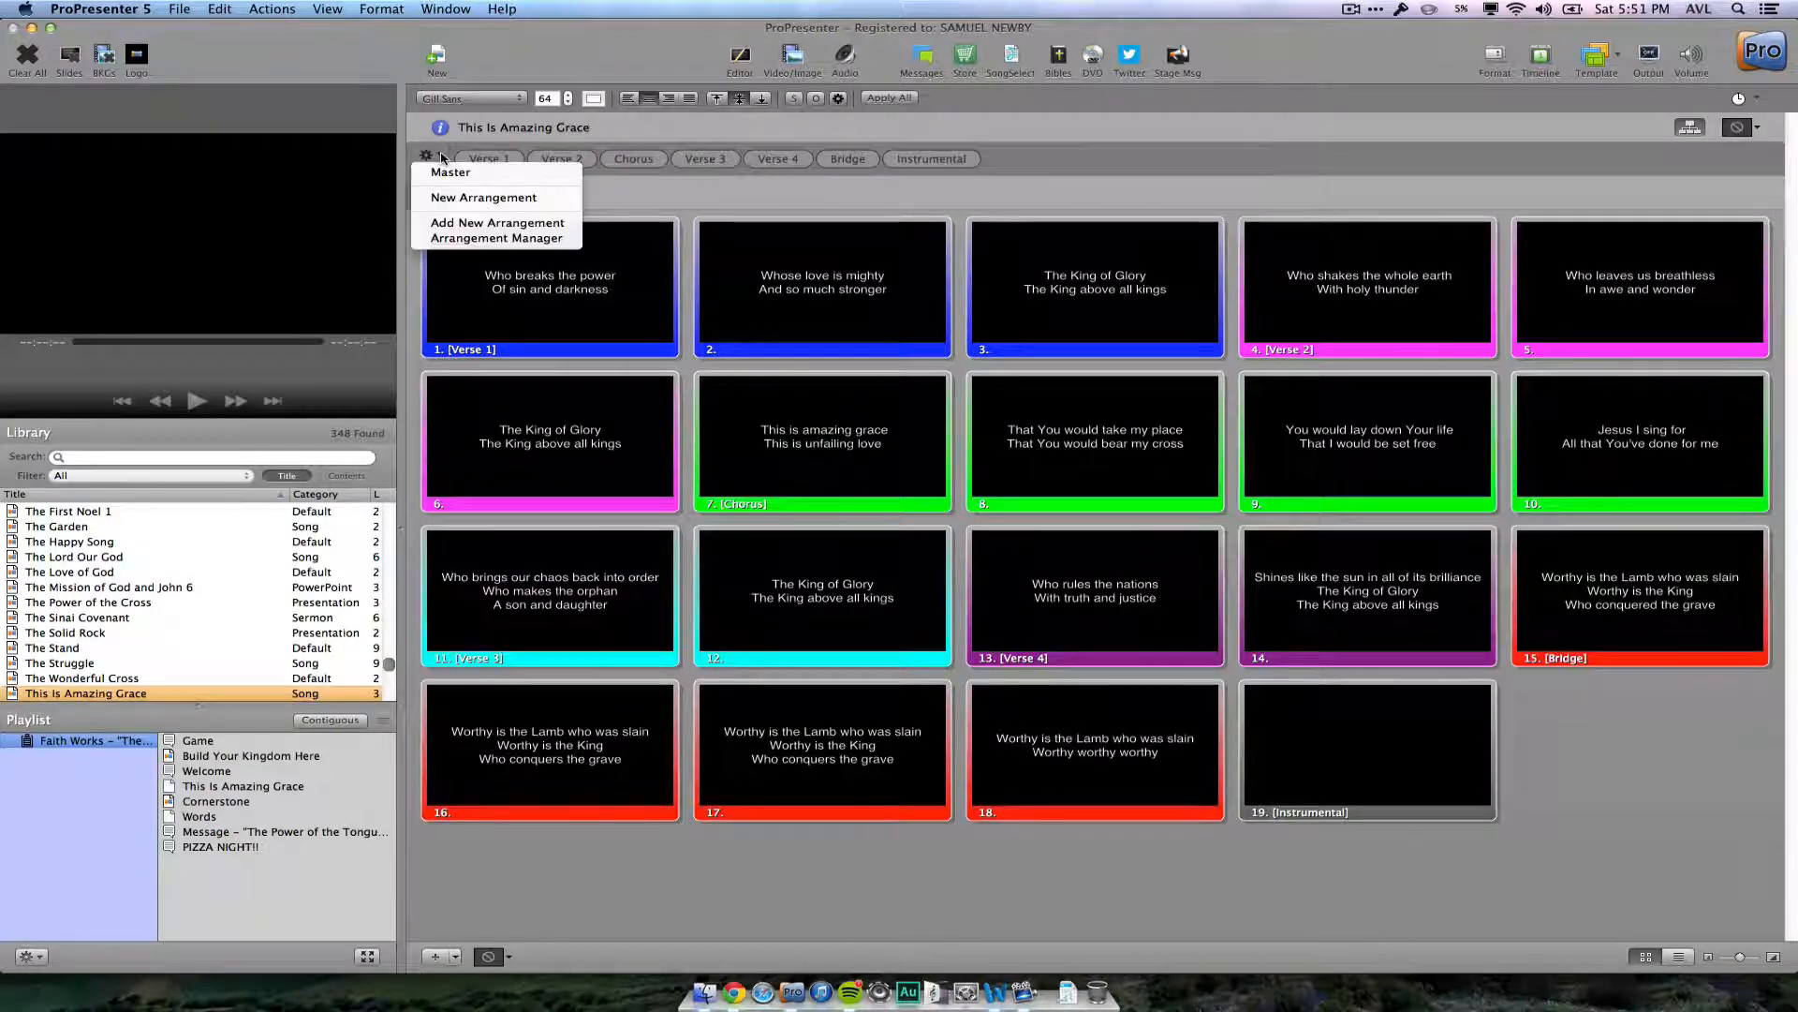
click(493, 198)
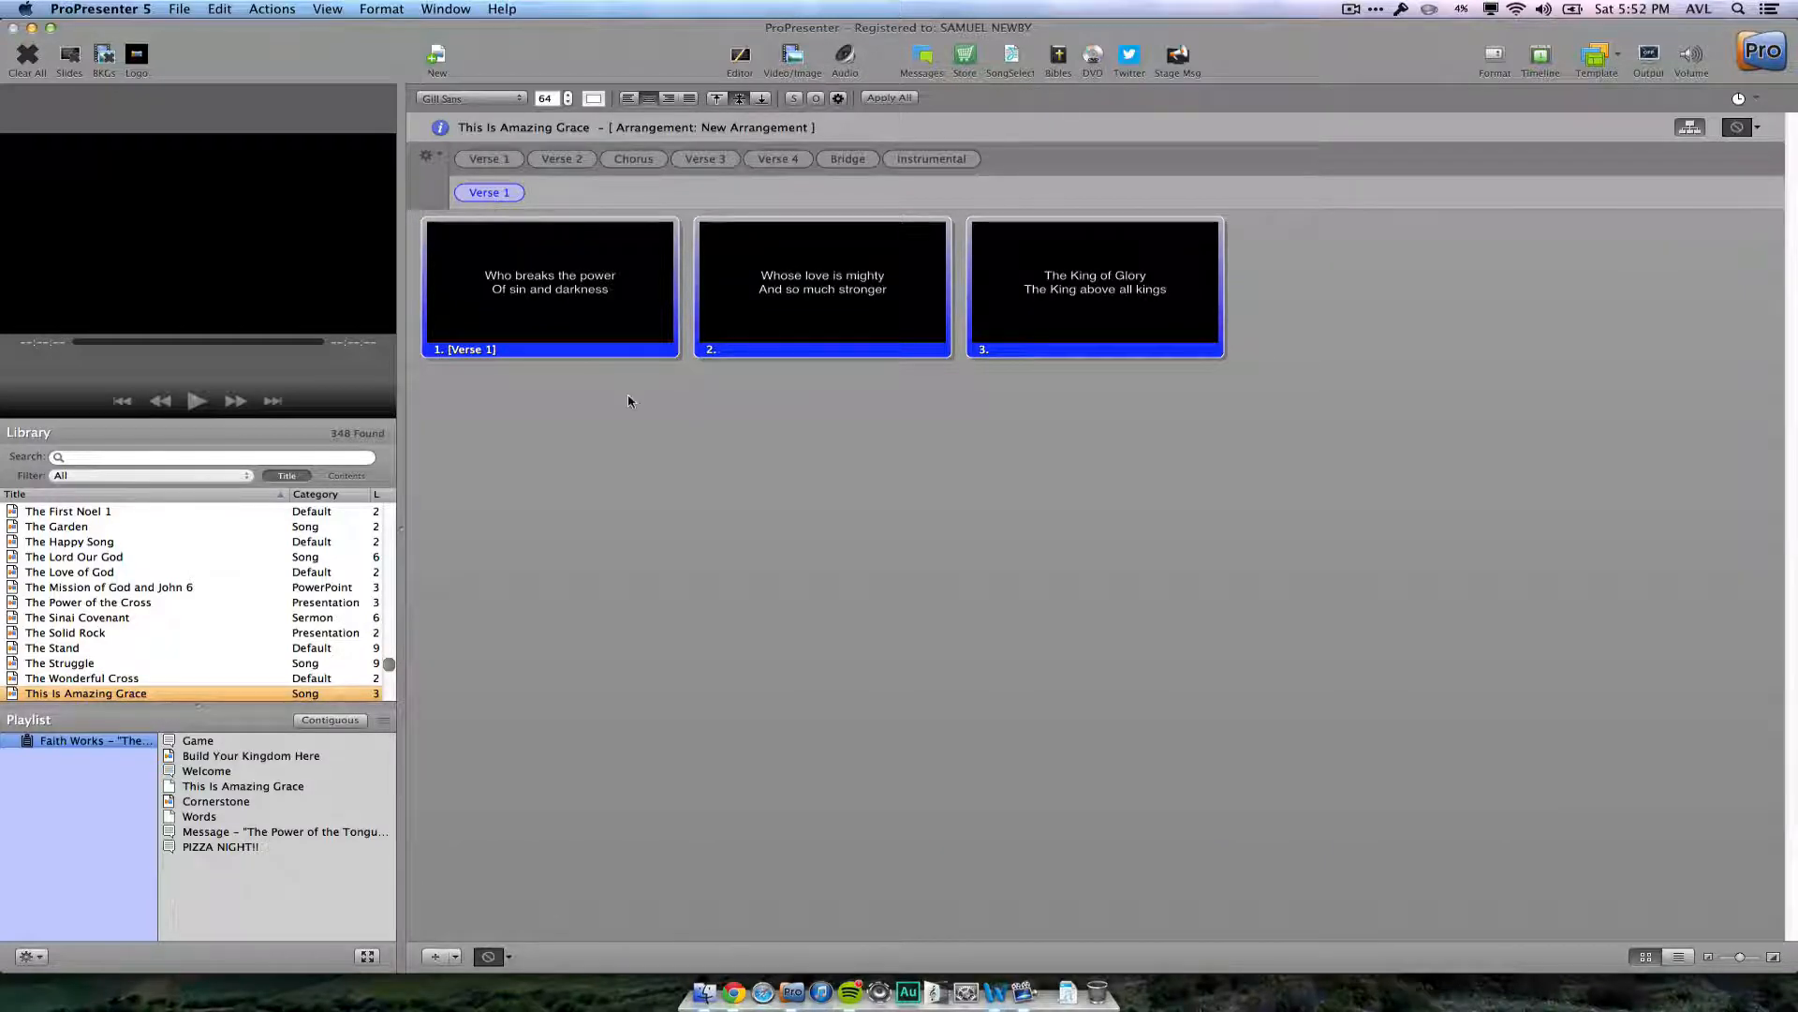
- Check the song's opening in the Word lyrics, and replace Verse 1 with Instrumental as the first part of the ProPresenter arrangement
key(super+Tab)
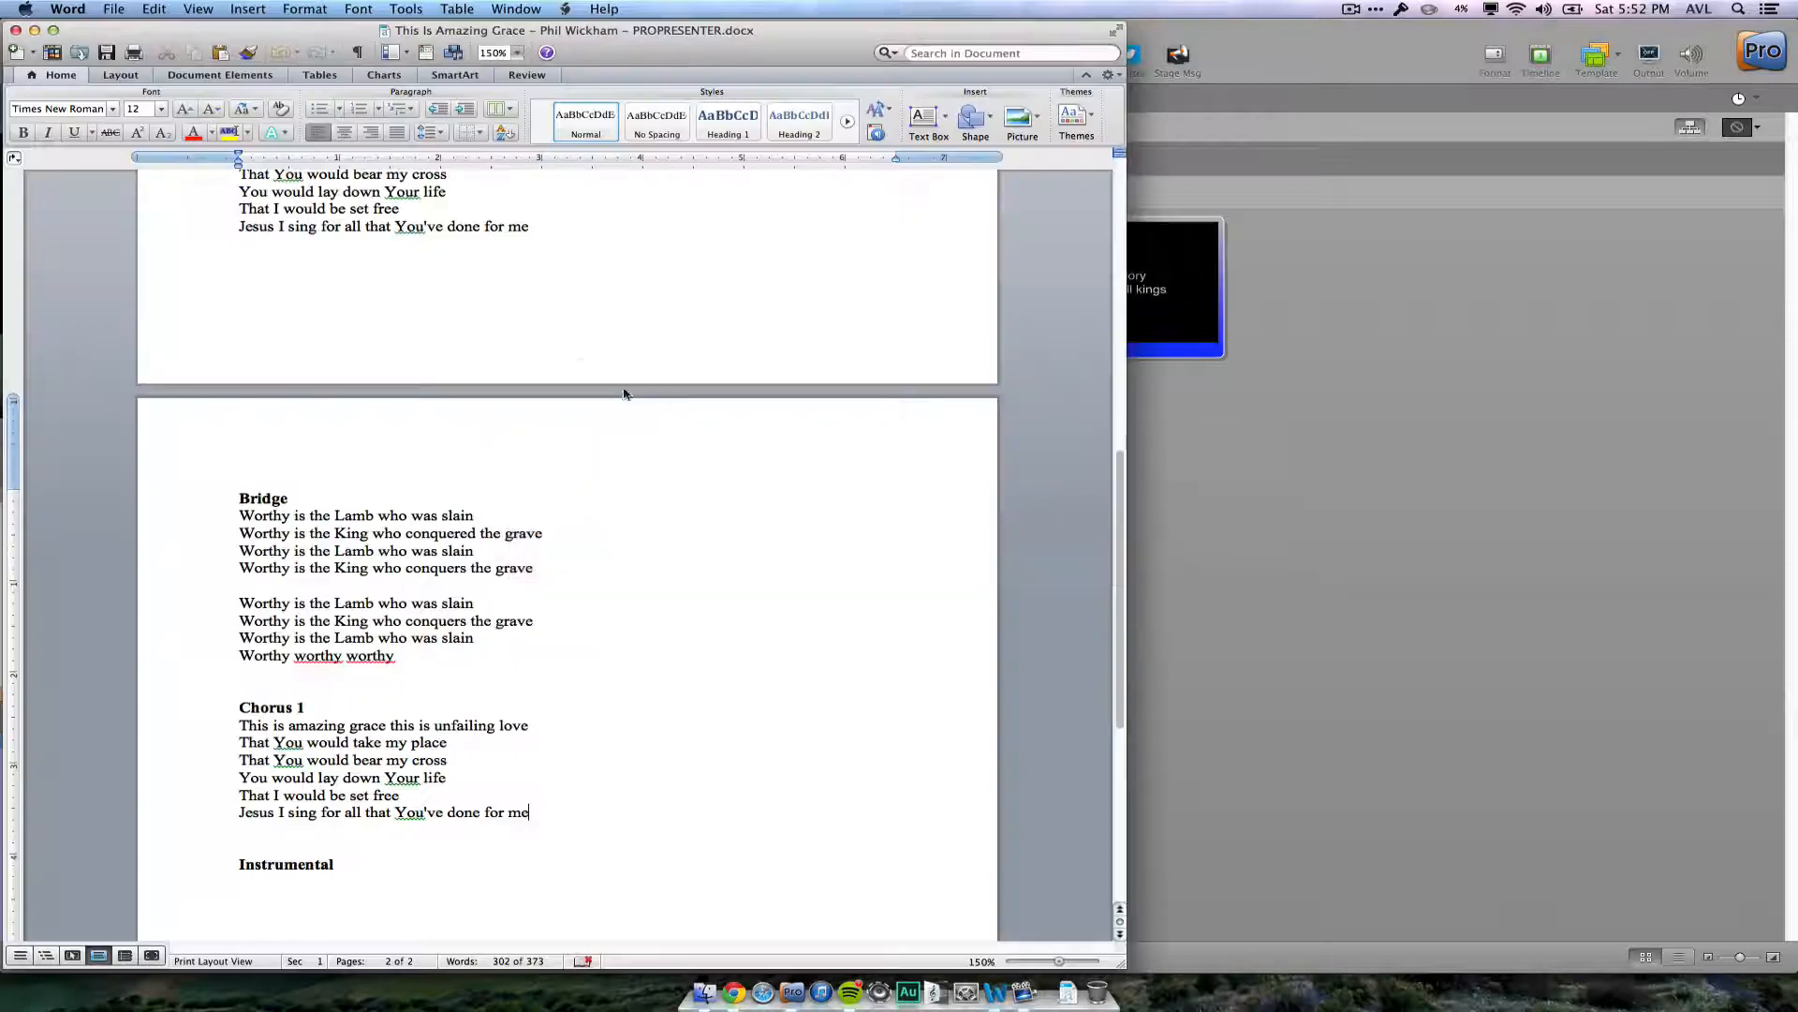
scroll(655, 507, down, 5)
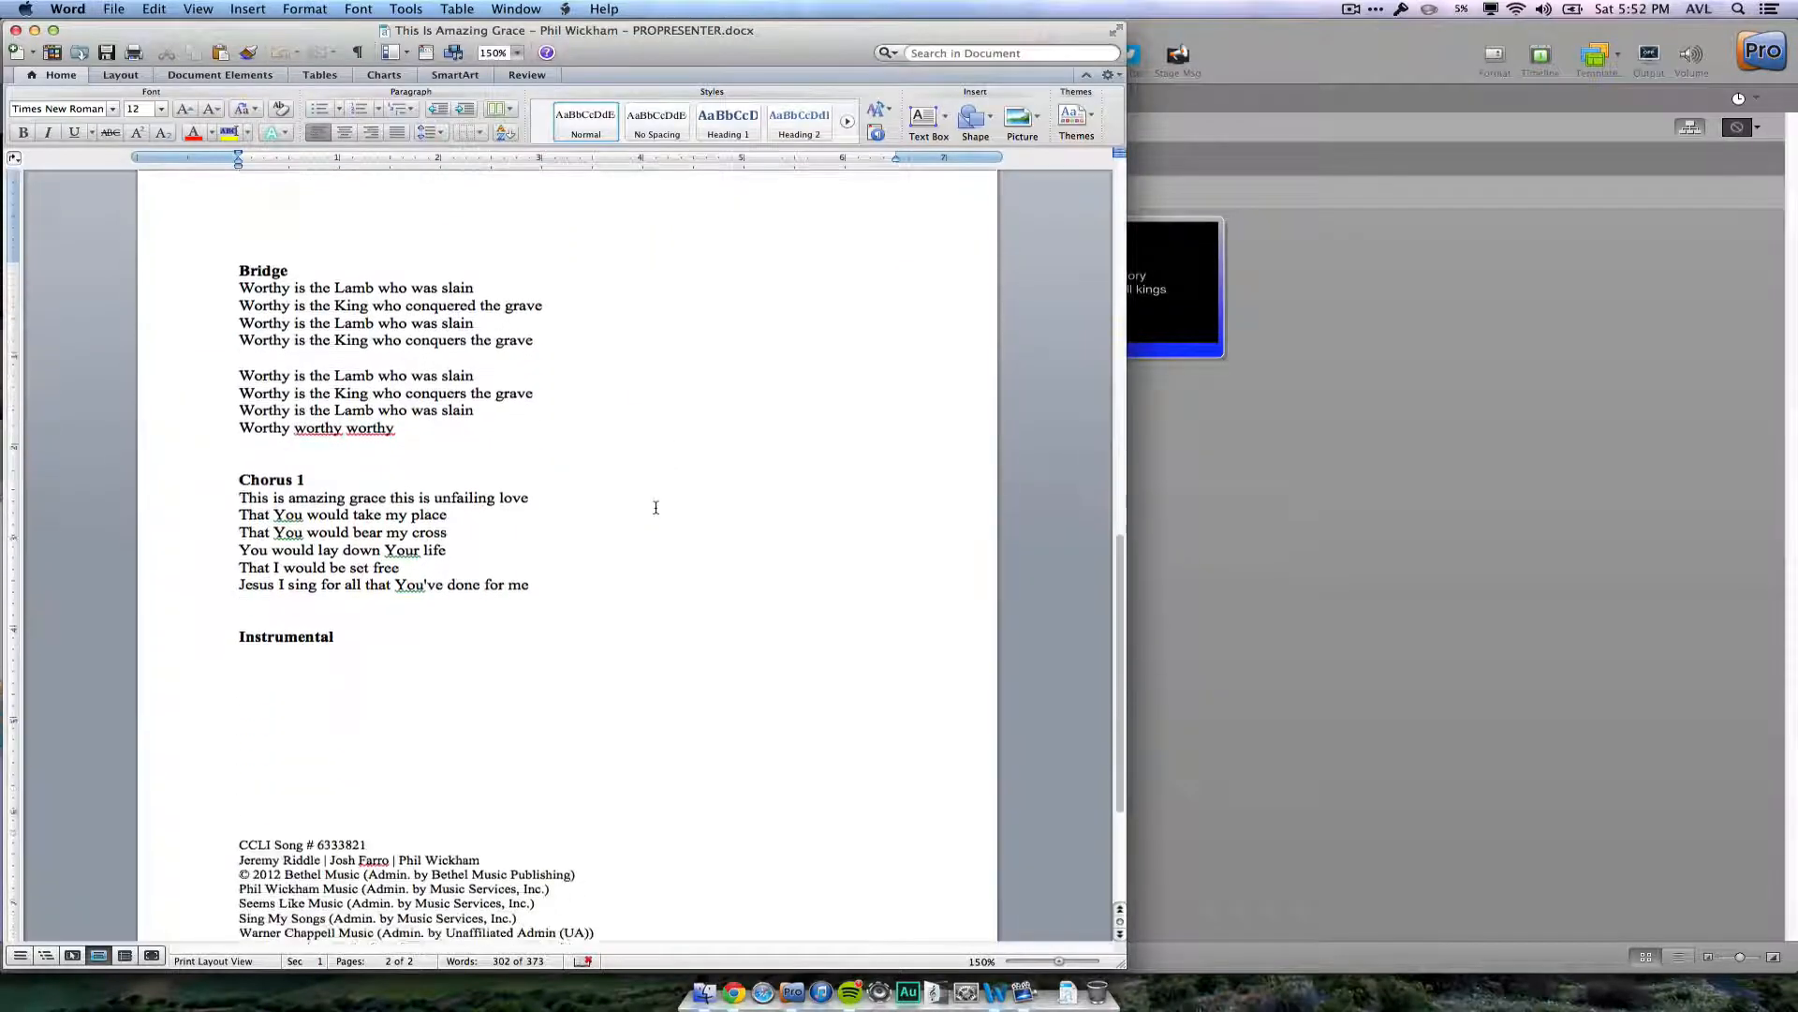
scroll(656, 507, up, 10)
scroll(655, 507, up, 5)
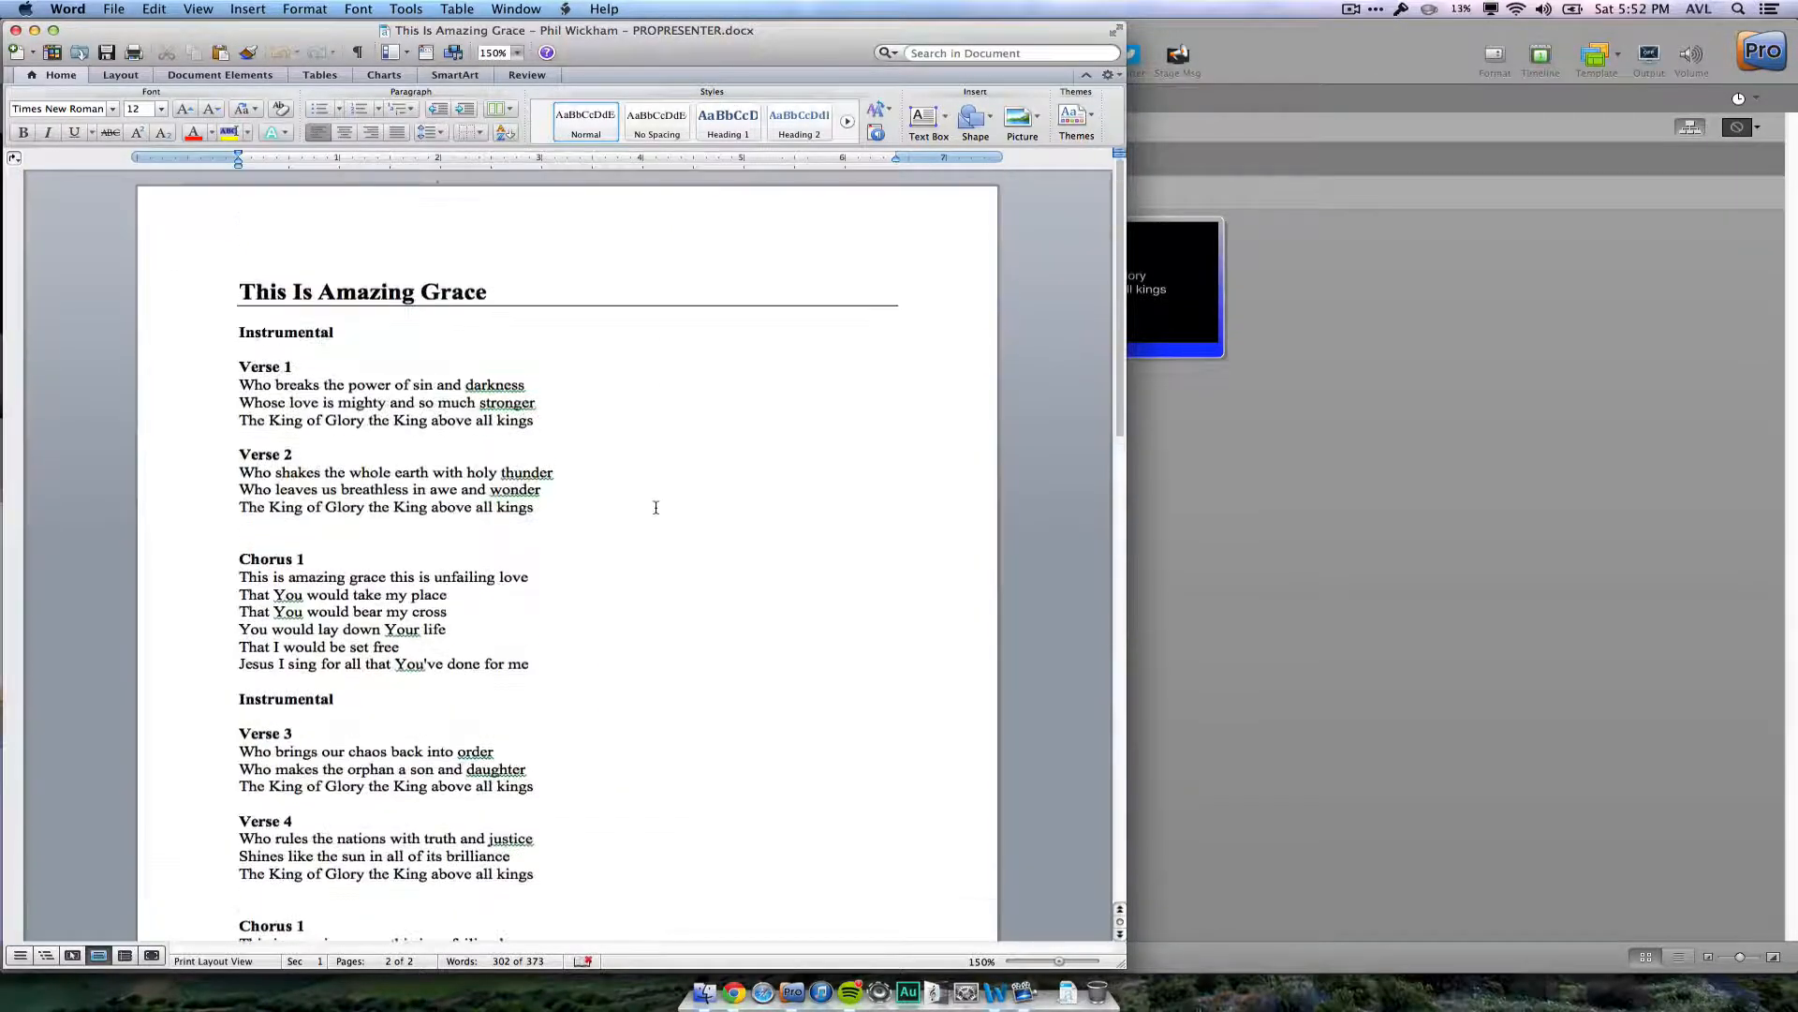
key(super+Tab)
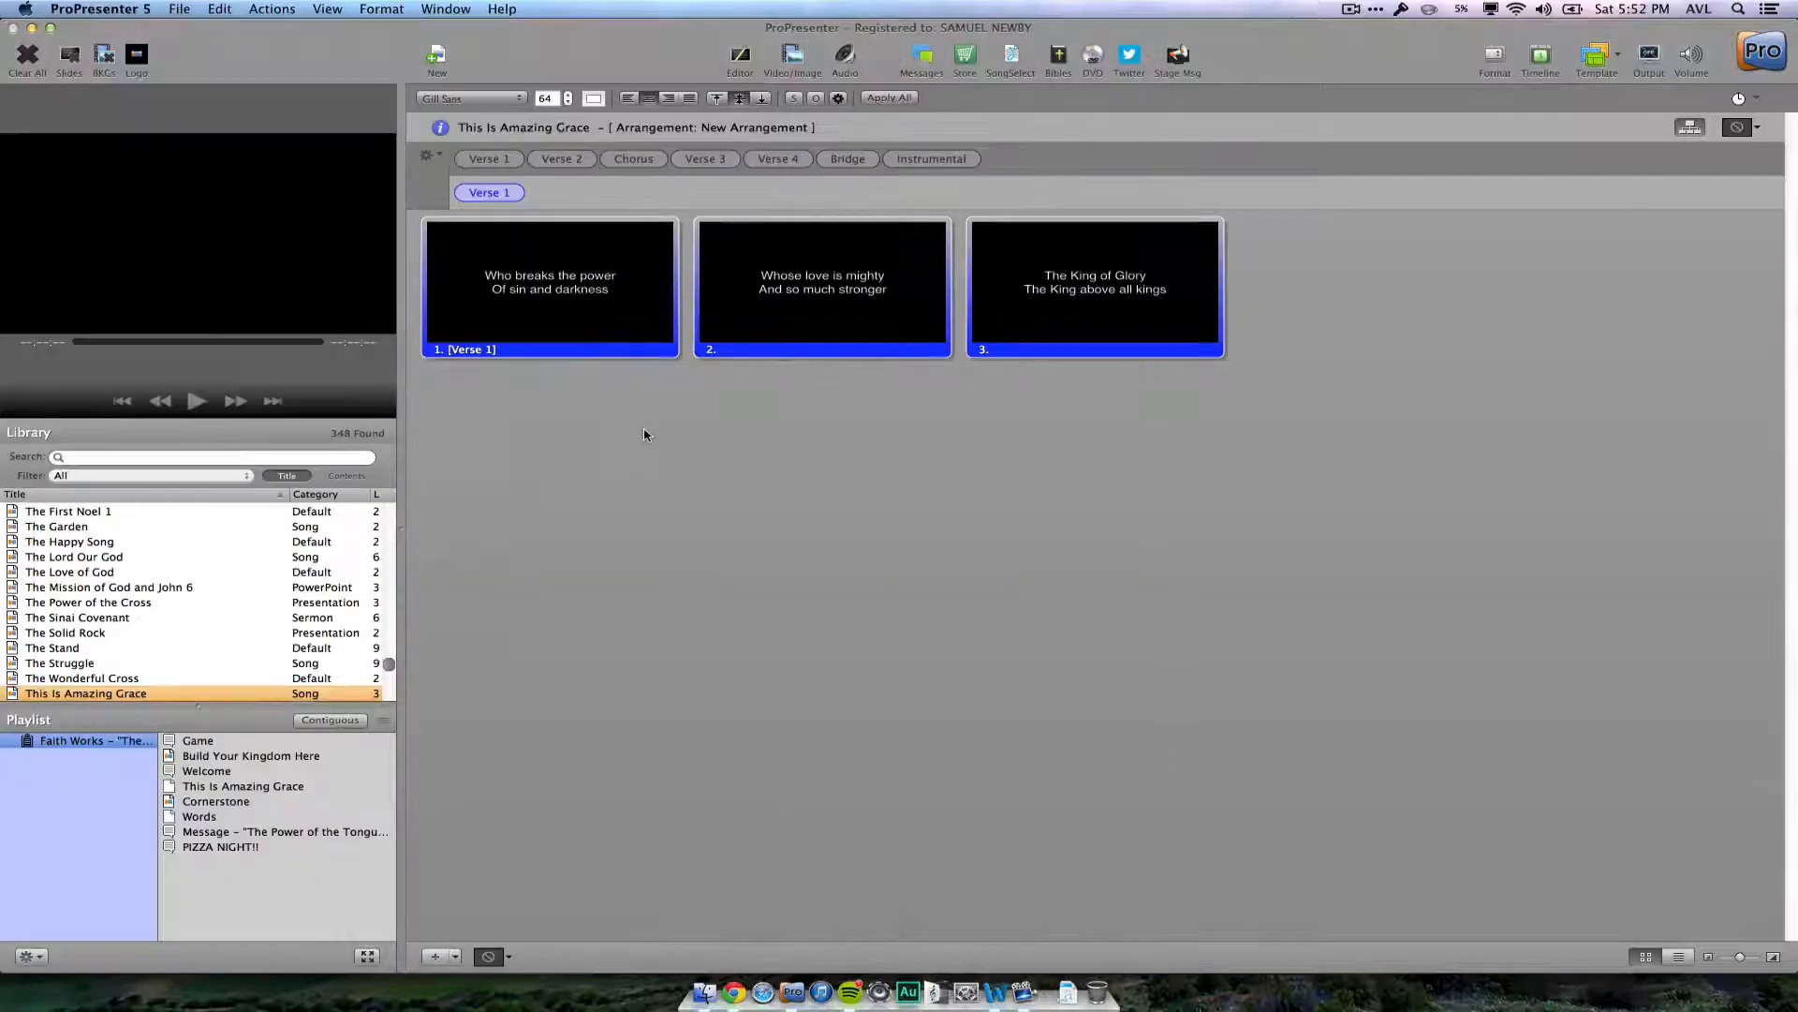
click(516, 194)
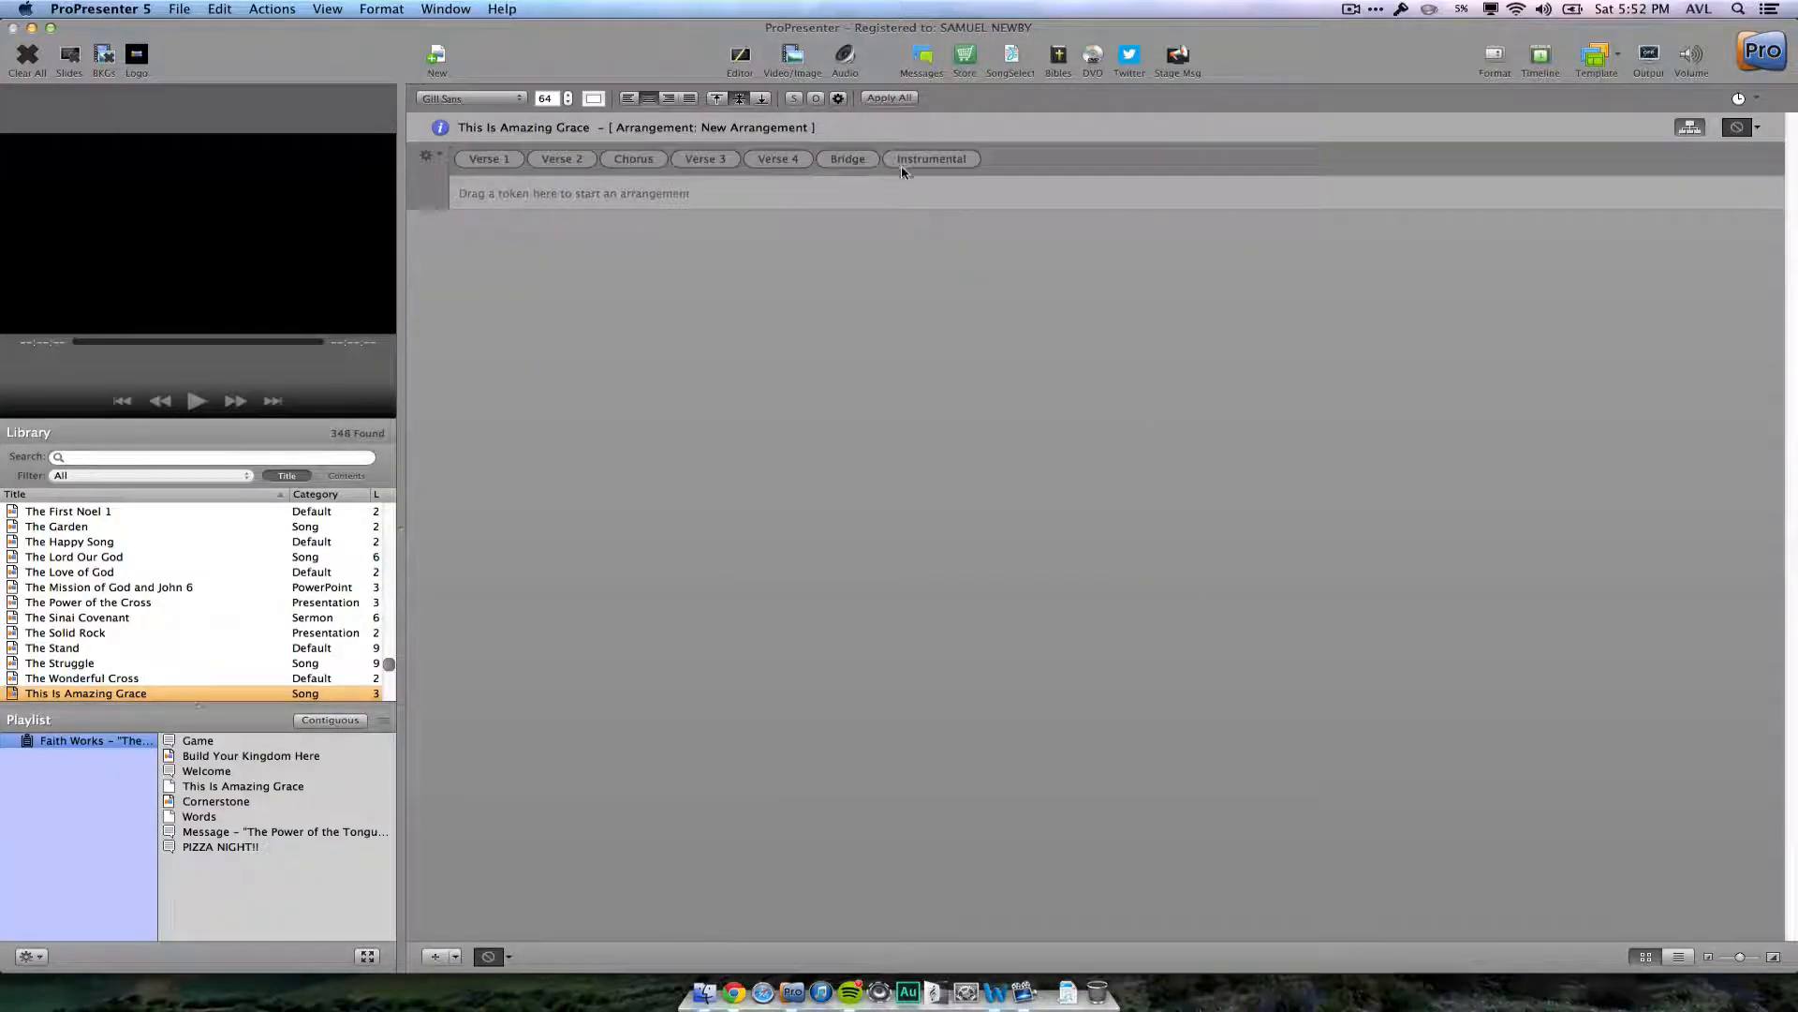
drag(923, 161, 769, 197)
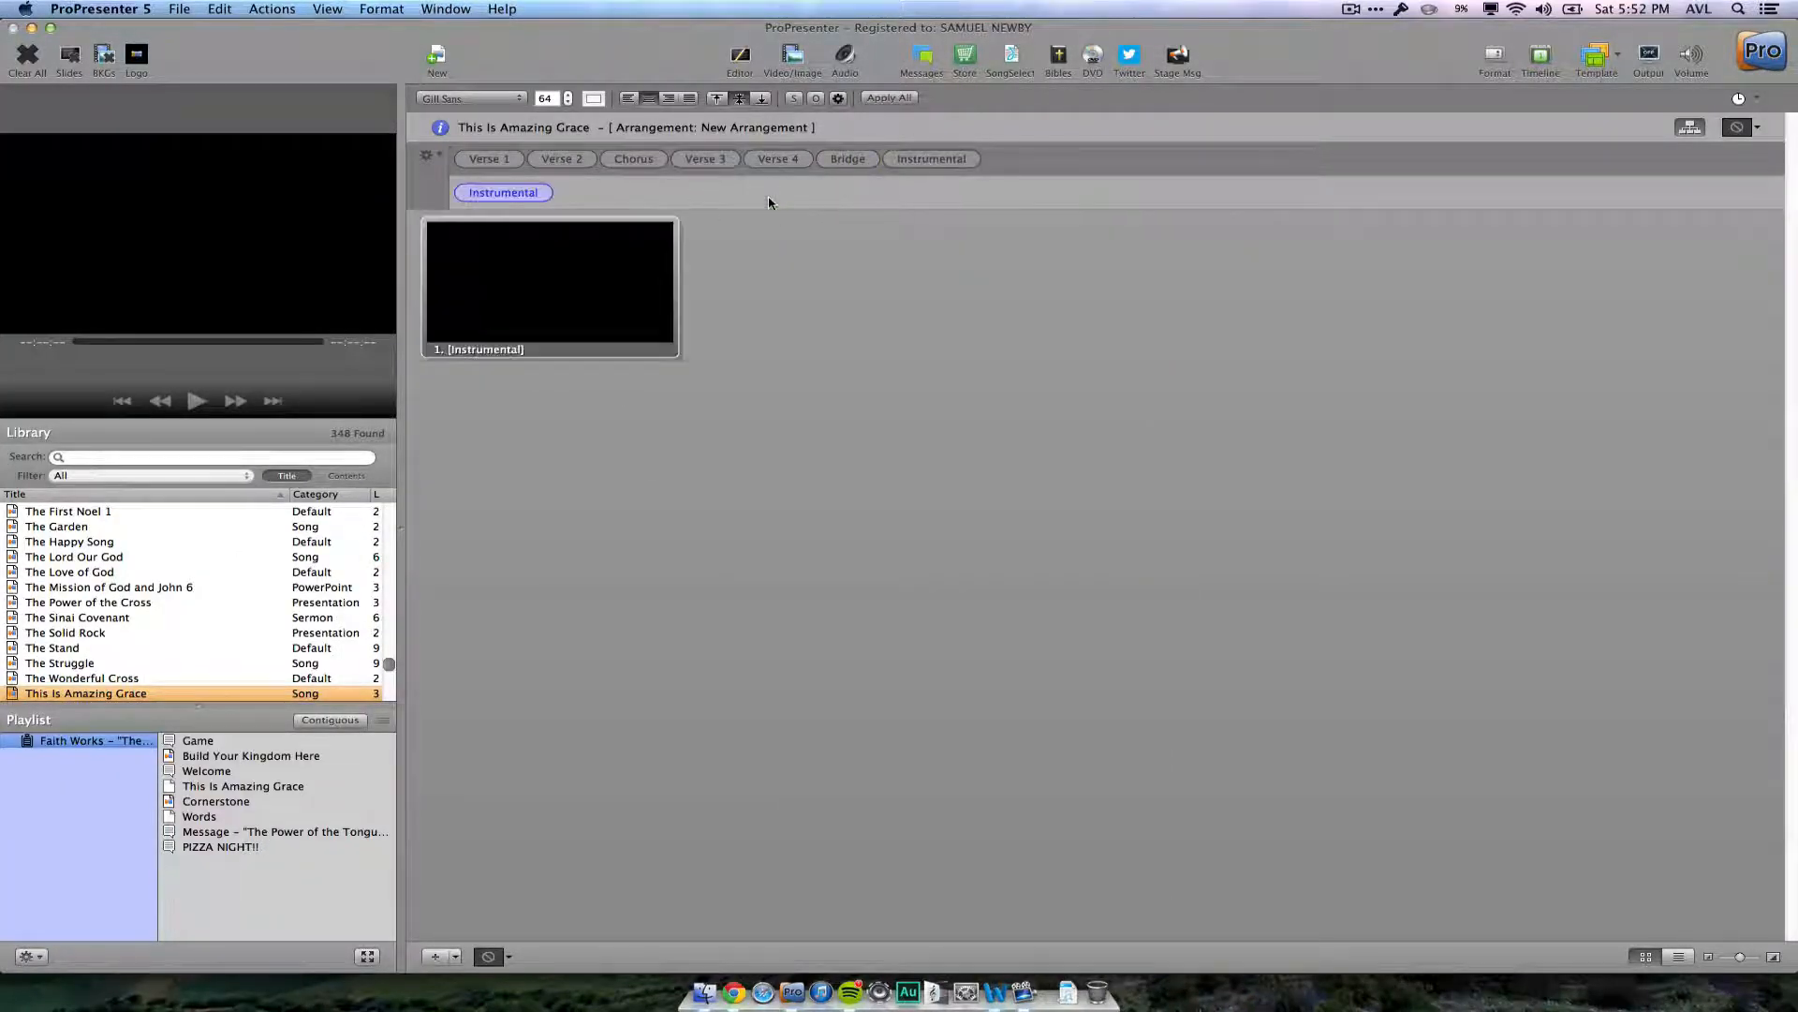
- Check the order in the Word lyrics, and append Verse 1, Verse 2 and Chorus to the ProPresenter arrangement
key(super+Tab)
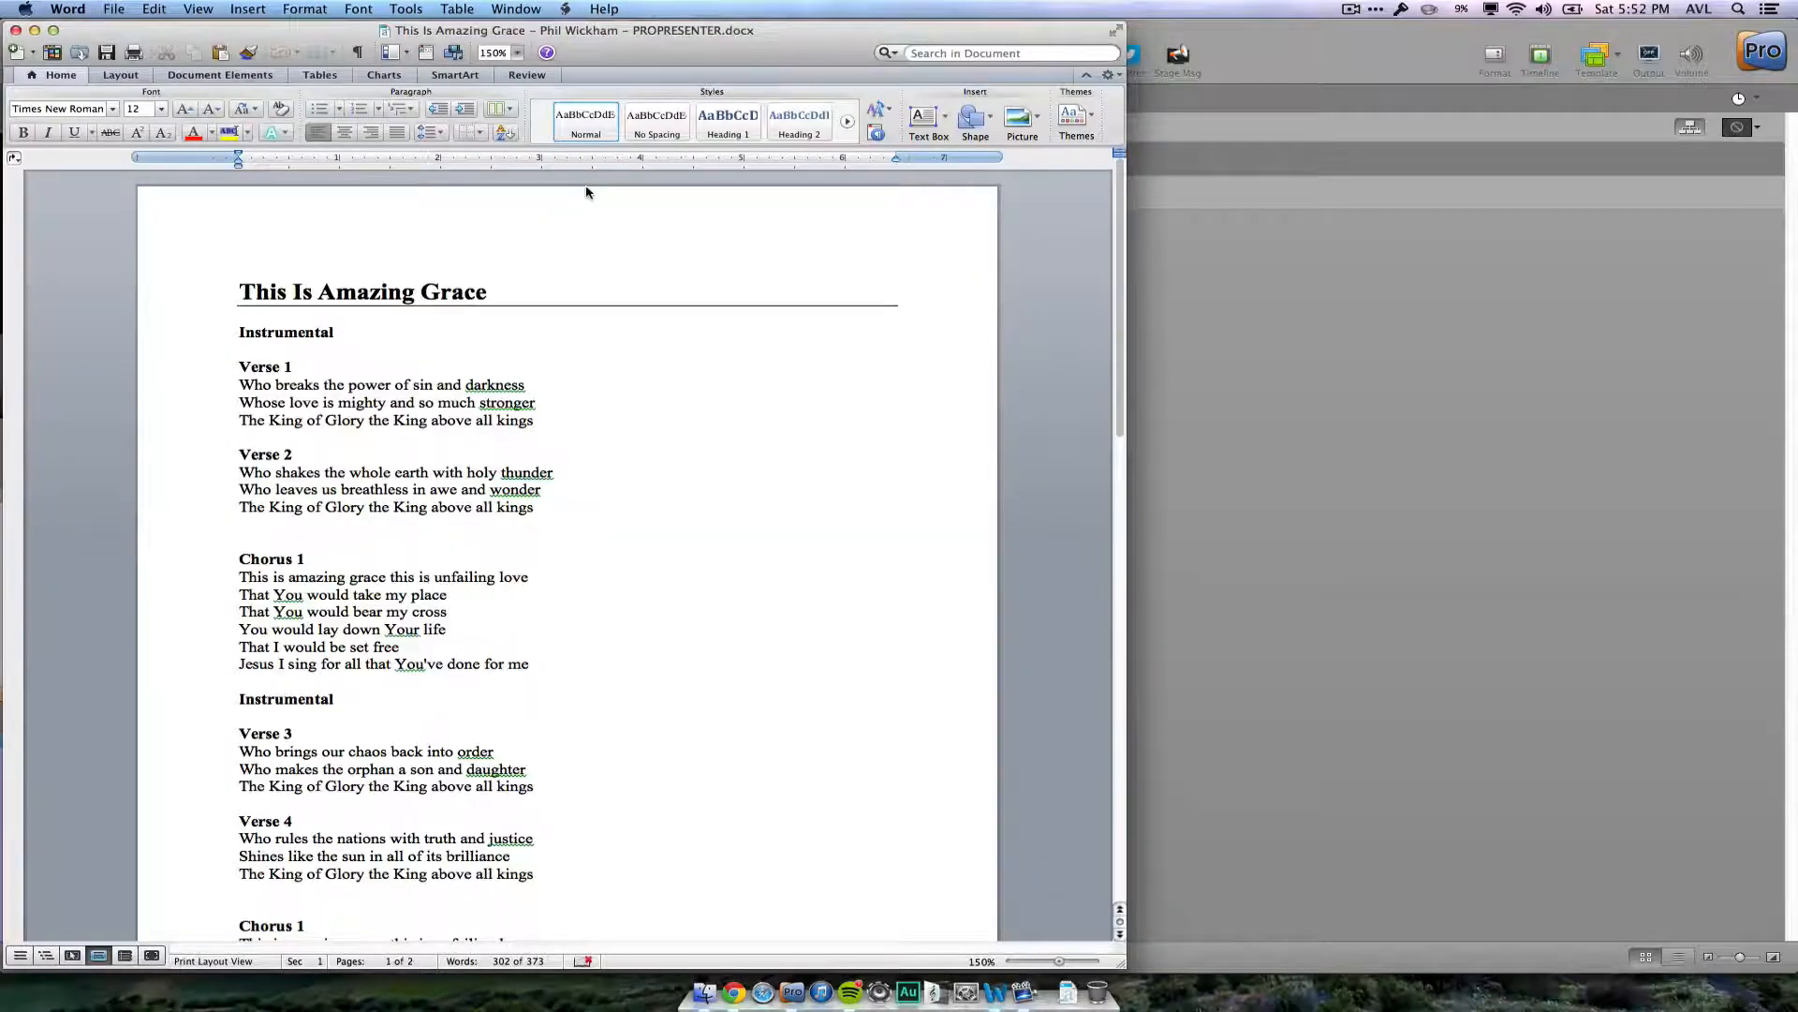
key(super+Tab)
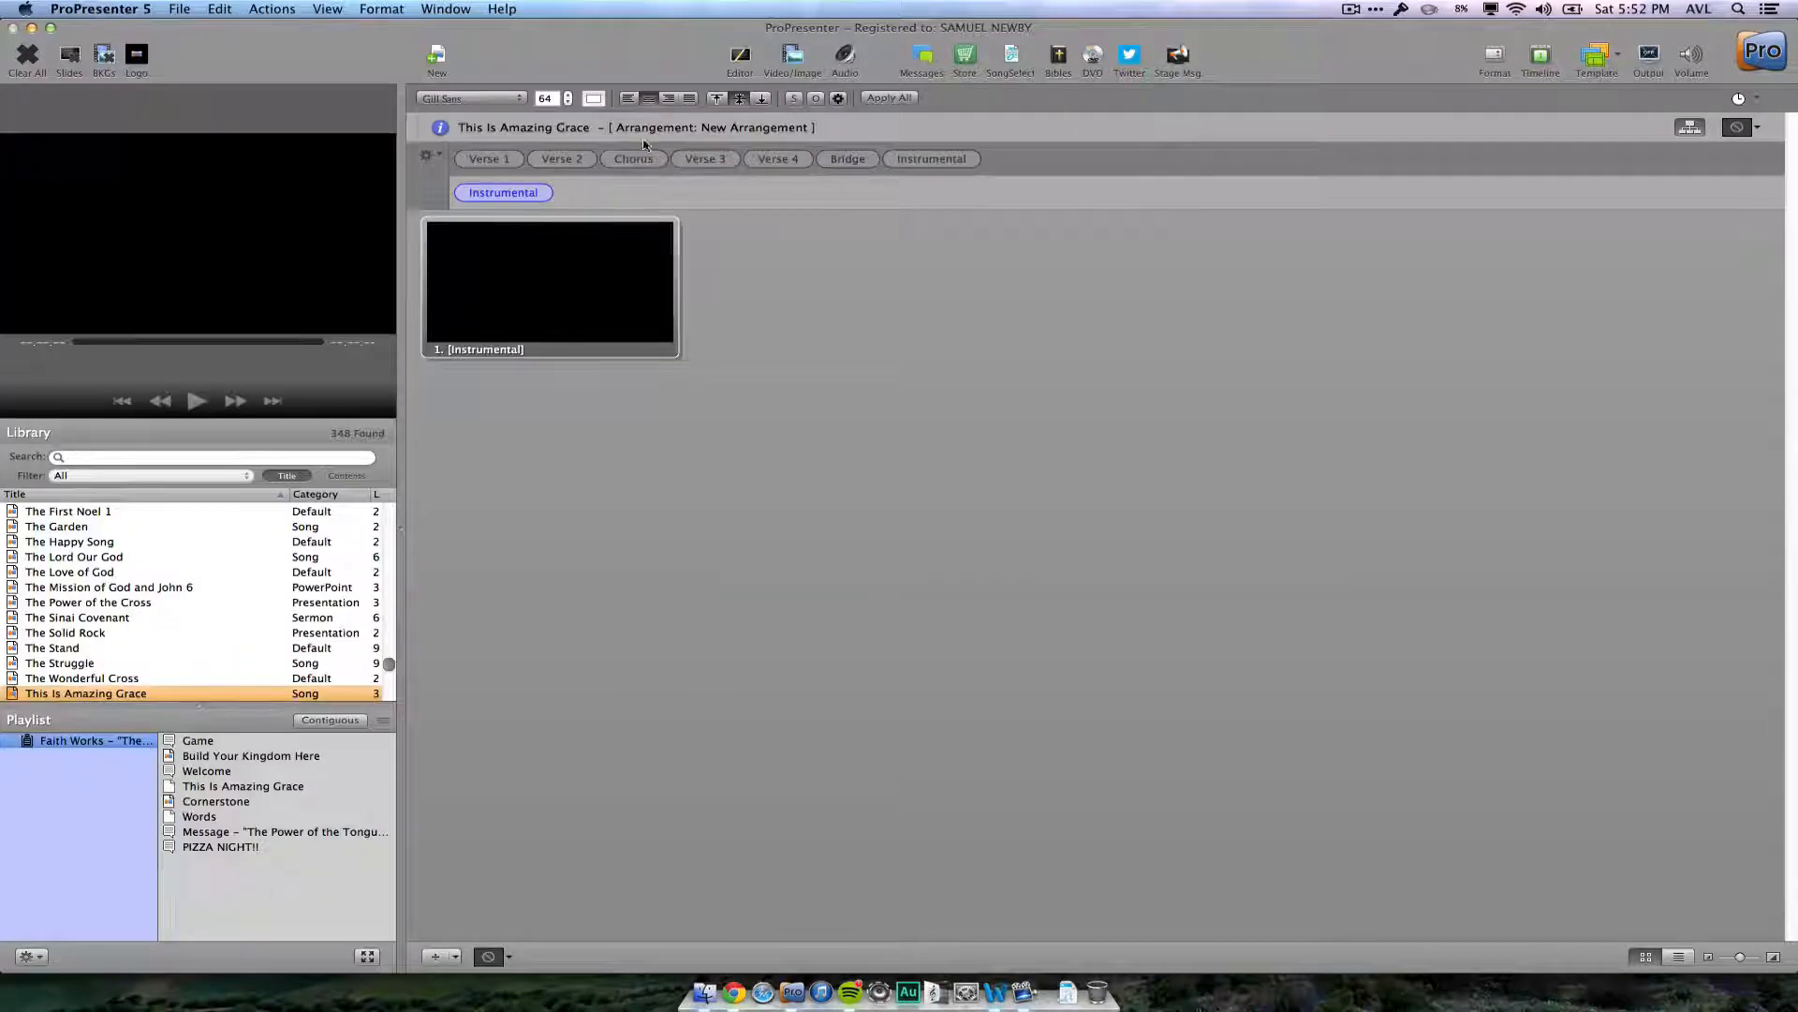
drag(497, 159, 734, 185)
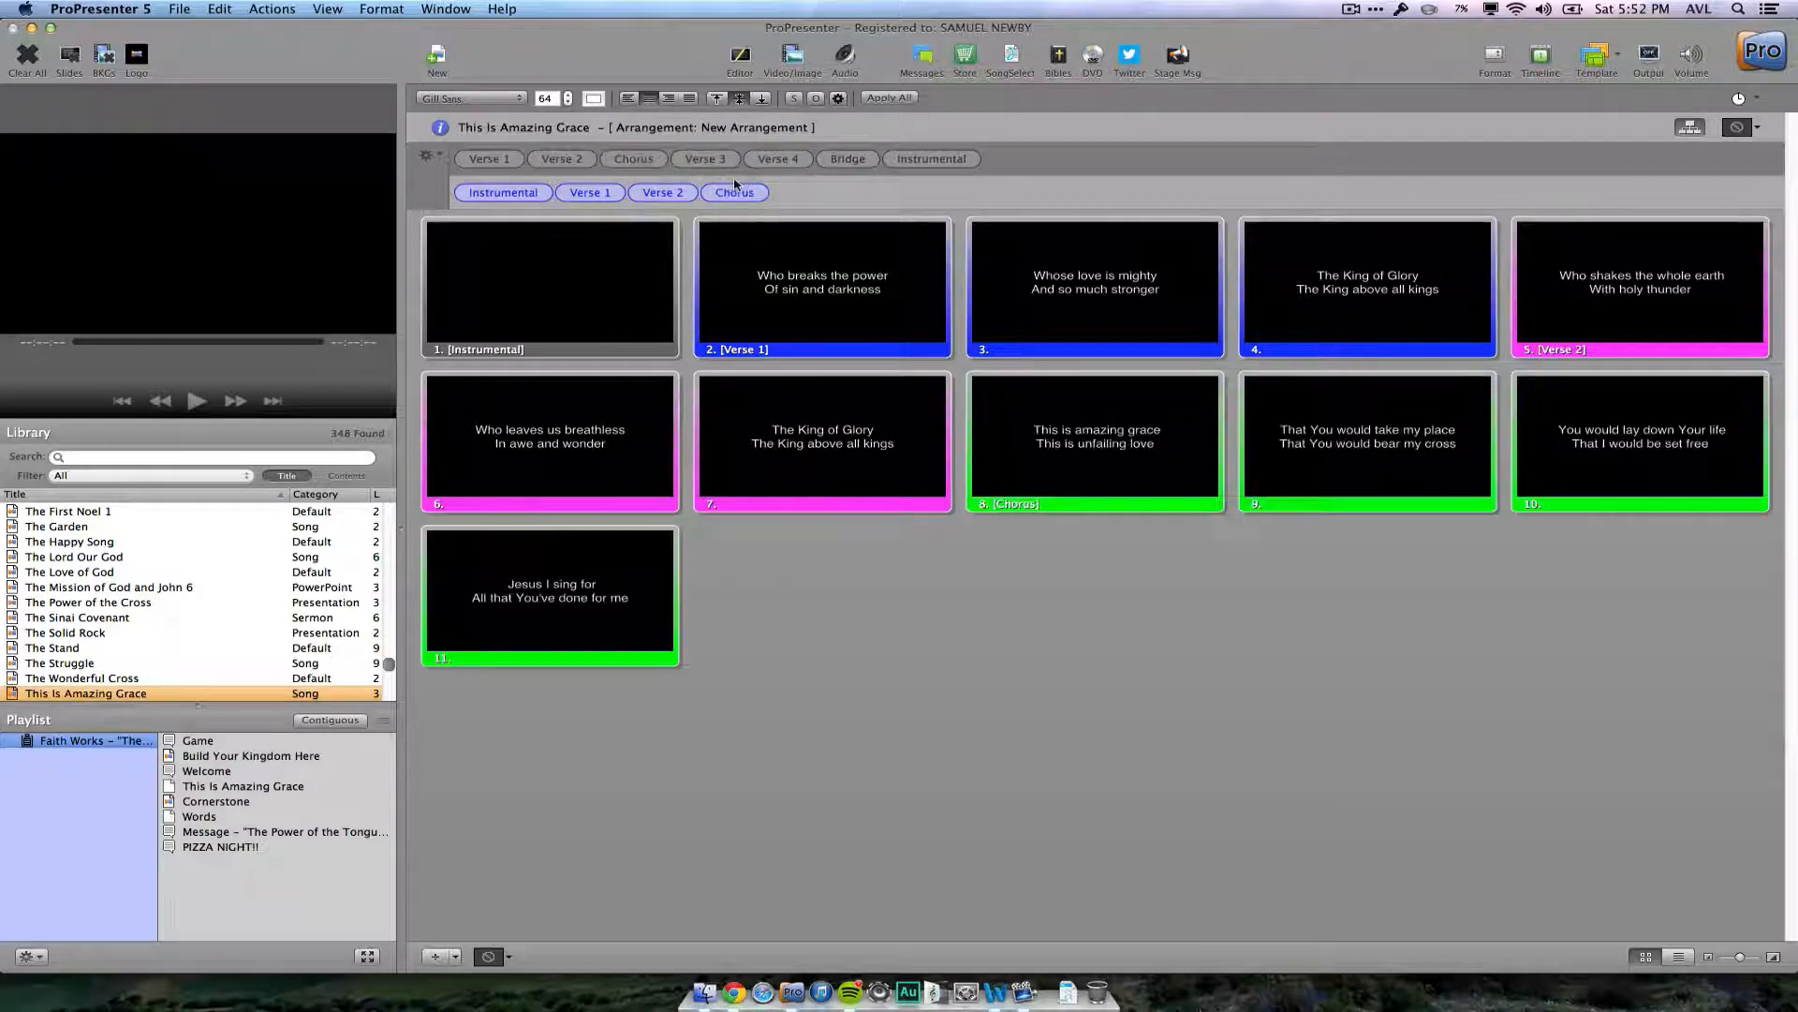
- Check what follows the first chorus in the Word lyrics, and append Instrumental, Verse 3 and Verse 4 to the ProPresenter arrangement
key(super+Tab)
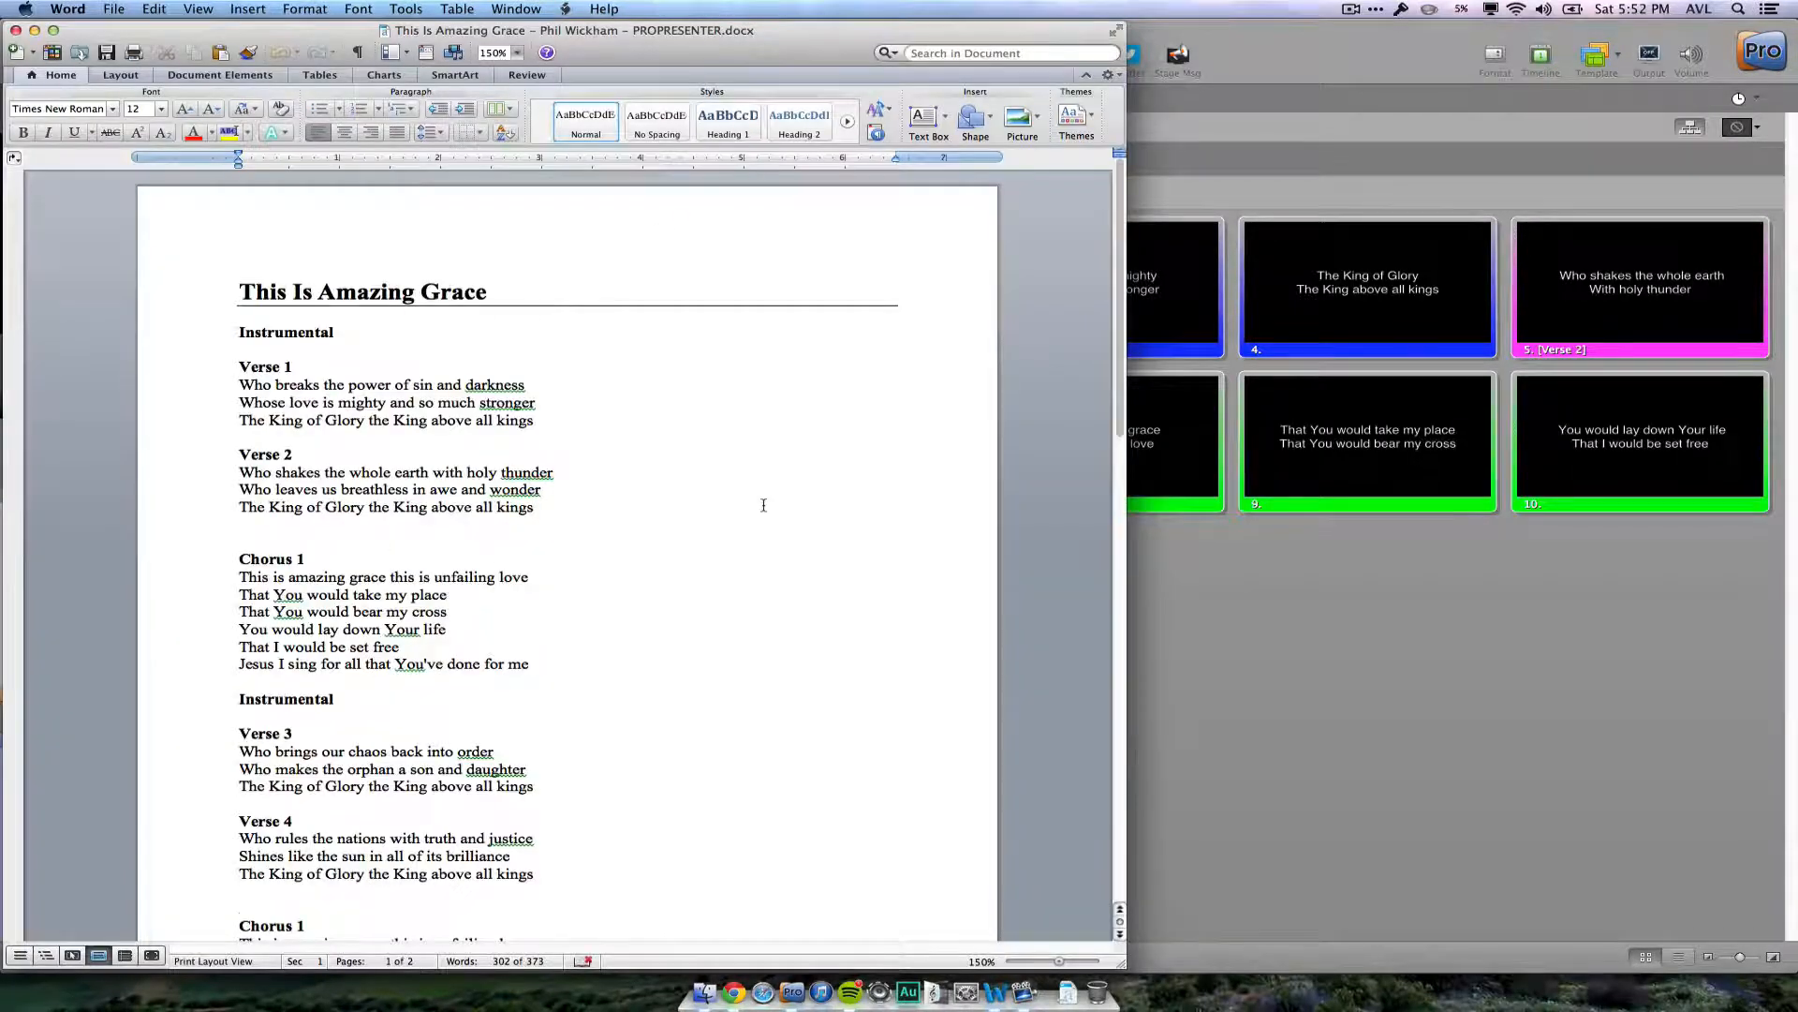
scroll(764, 505, down, 5)
key(super+Tab)
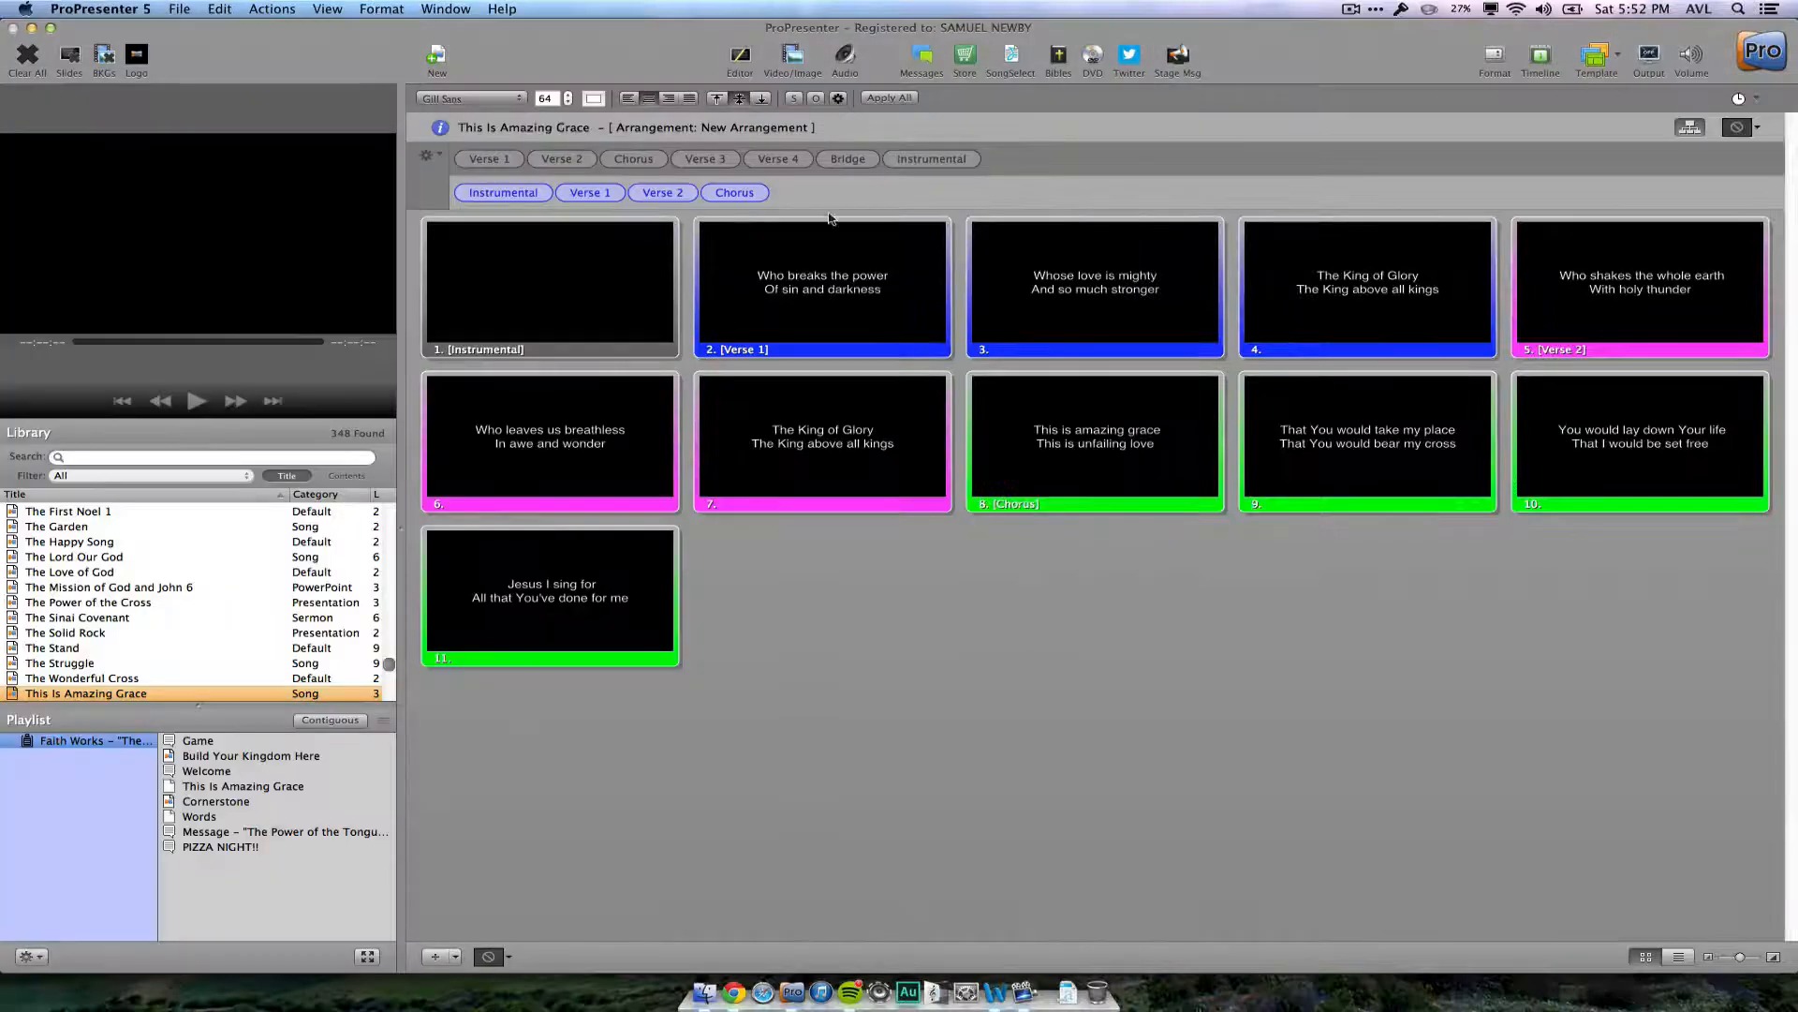
key(super+Tab)
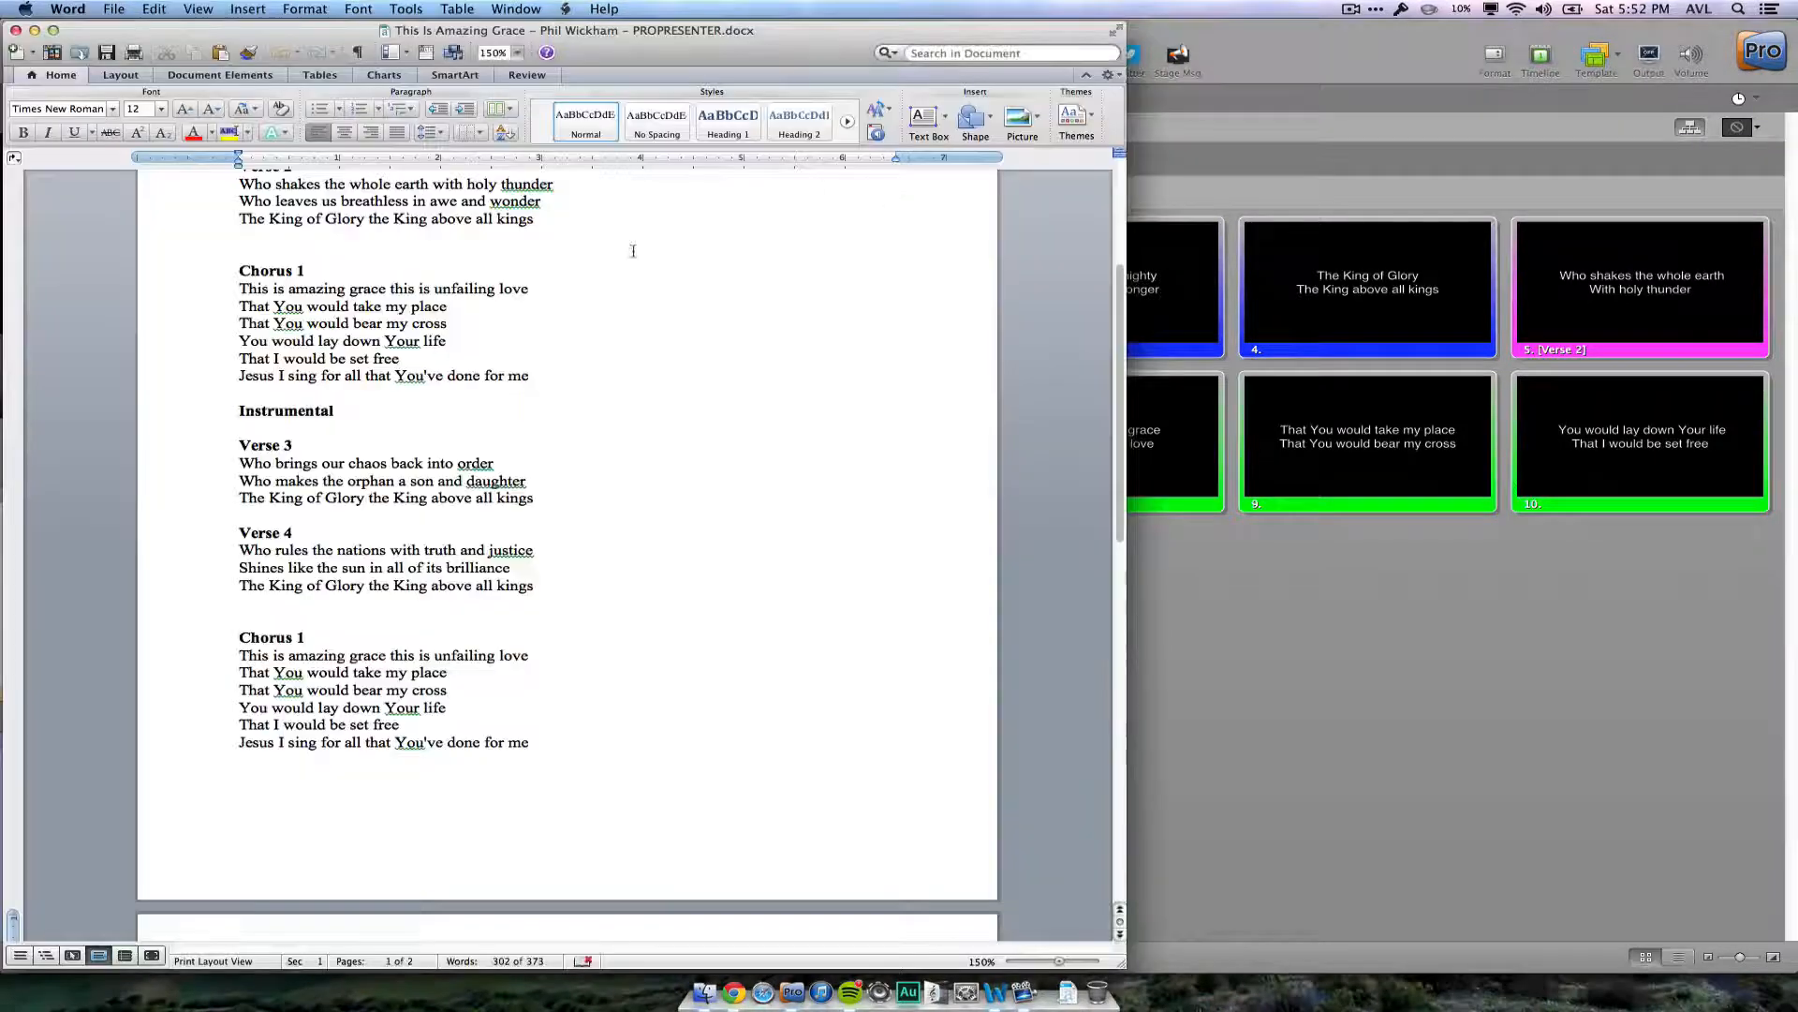
scroll(532, 308, down, 2)
key(super+Tab)
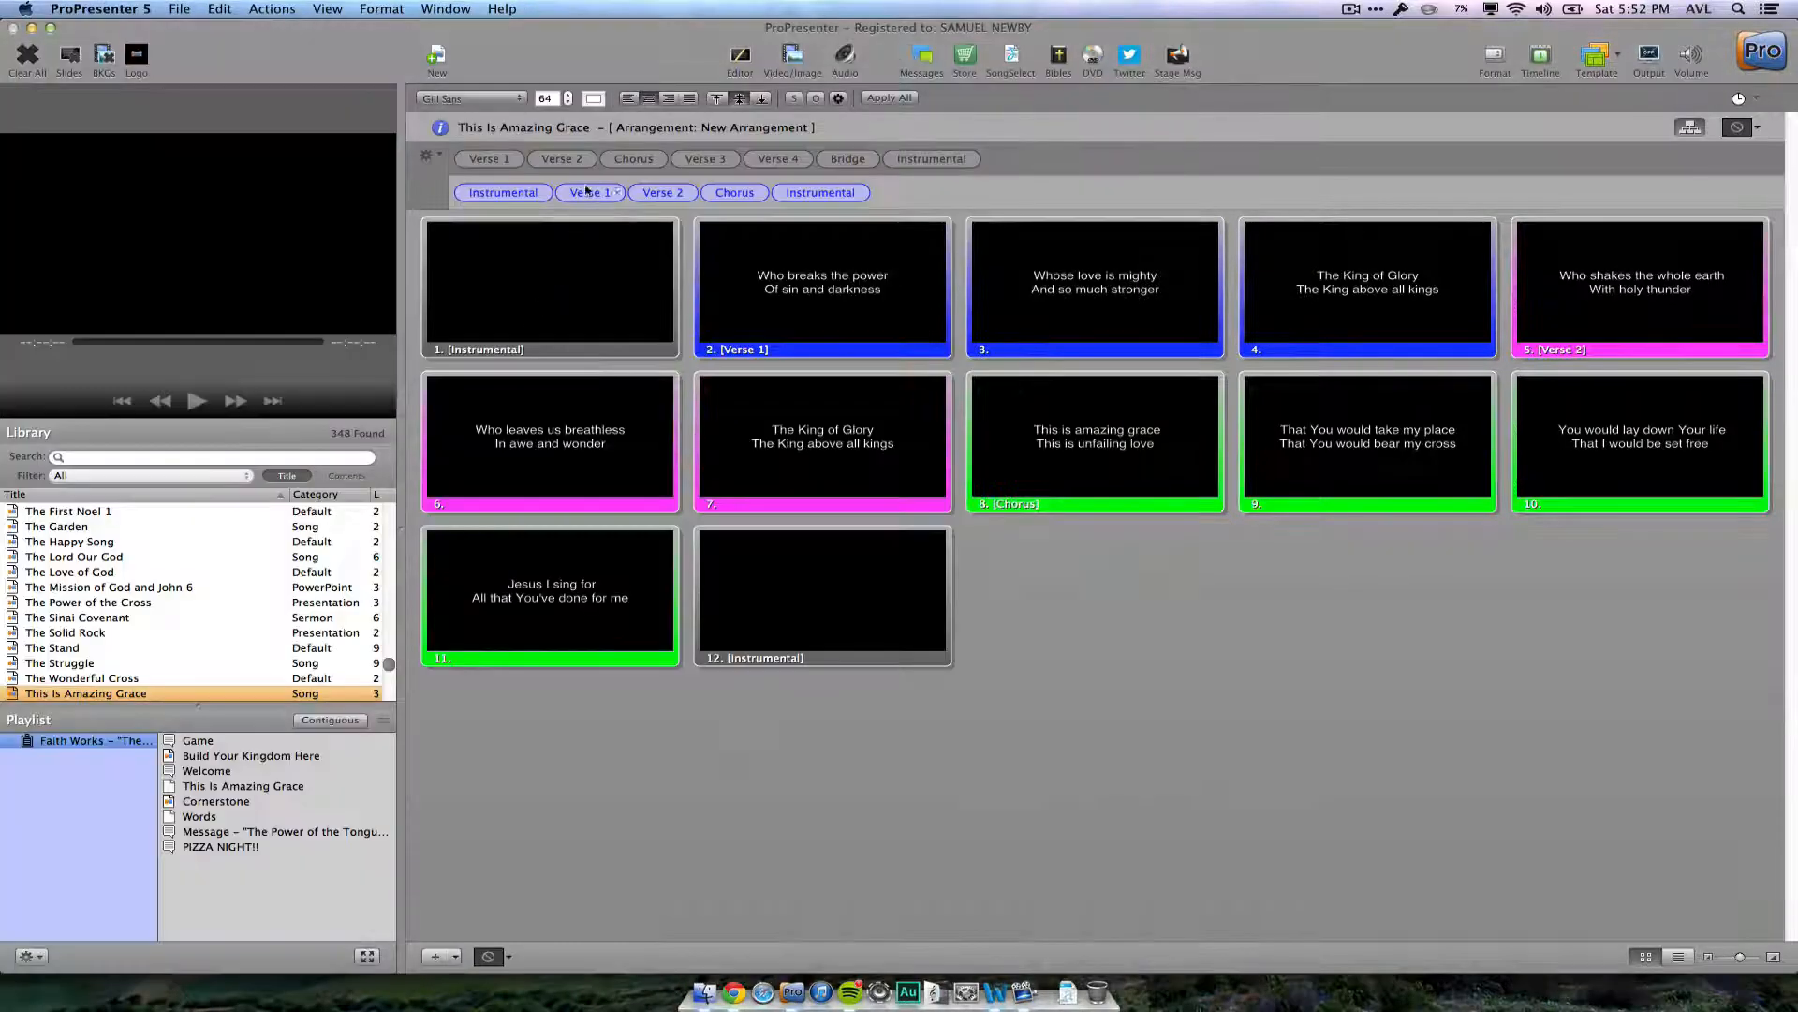
drag(709, 159, 914, 198)
drag(777, 159, 992, 192)
- Check what follows Verse 4 in the Word lyrics, and append a second Chorus to the ProPresenter arrangement
key(super+Tab)
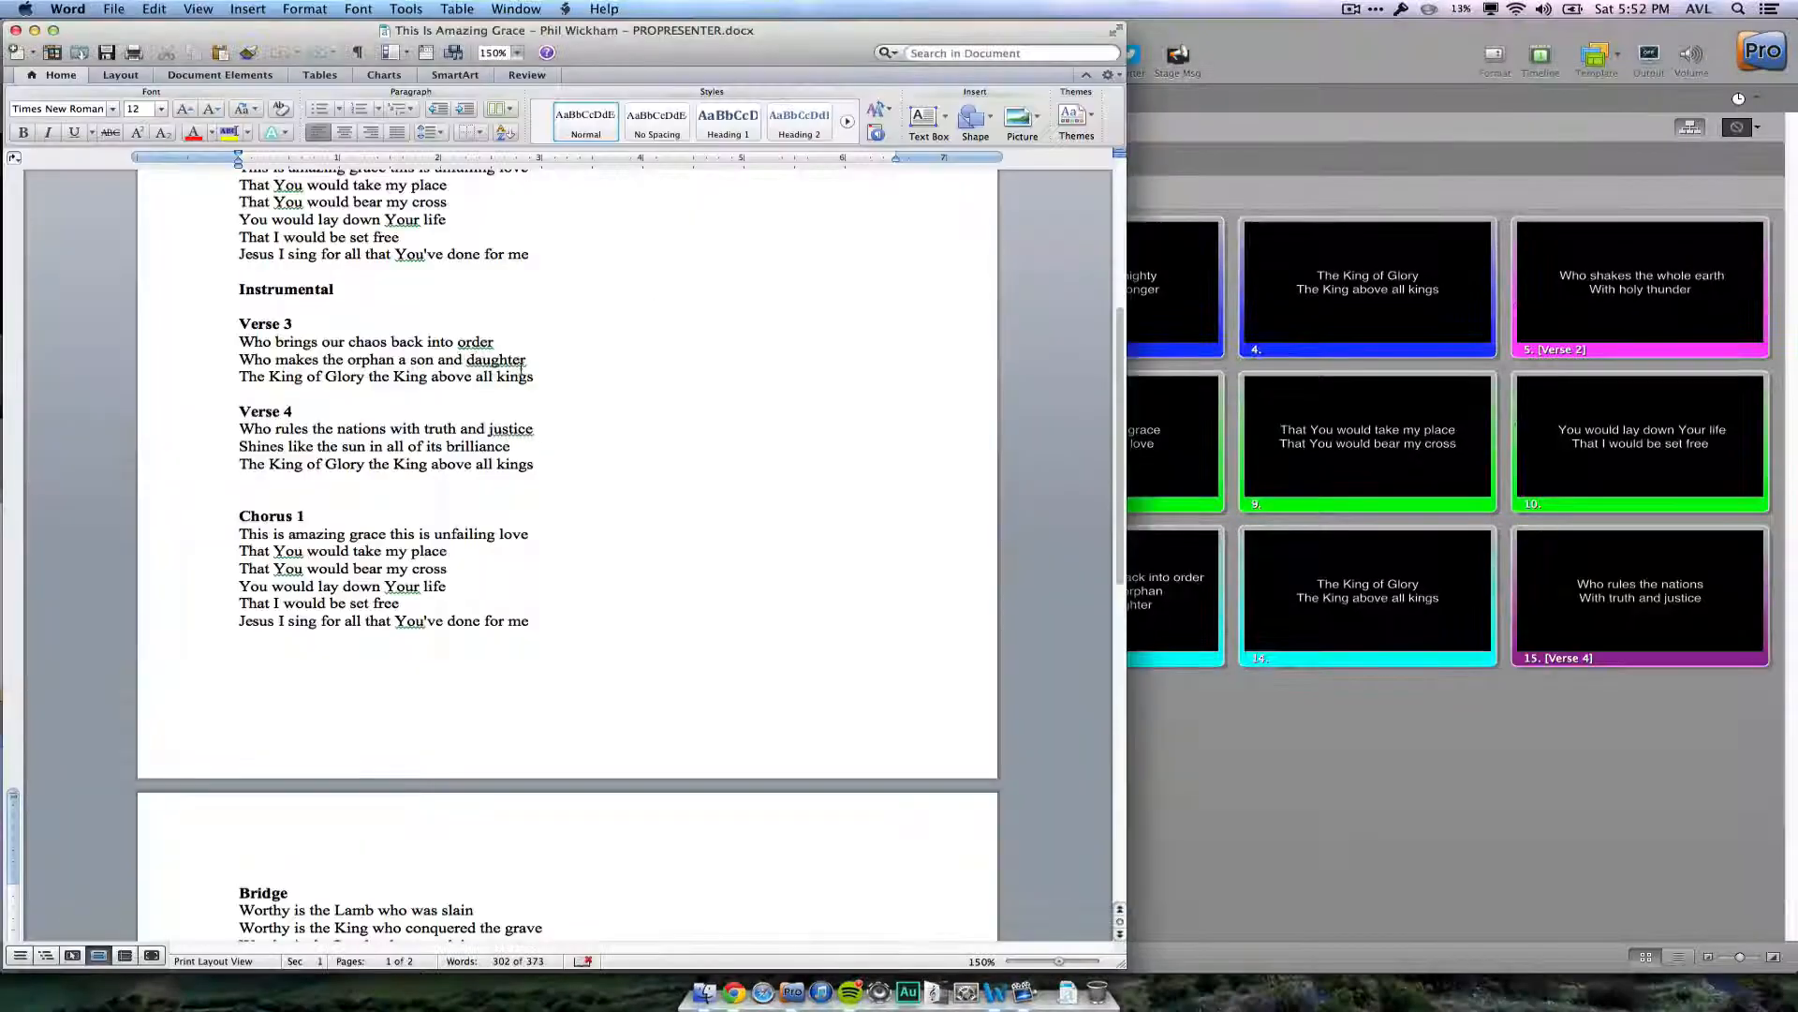
scroll(599, 406, down, 2)
key(super+Tab)
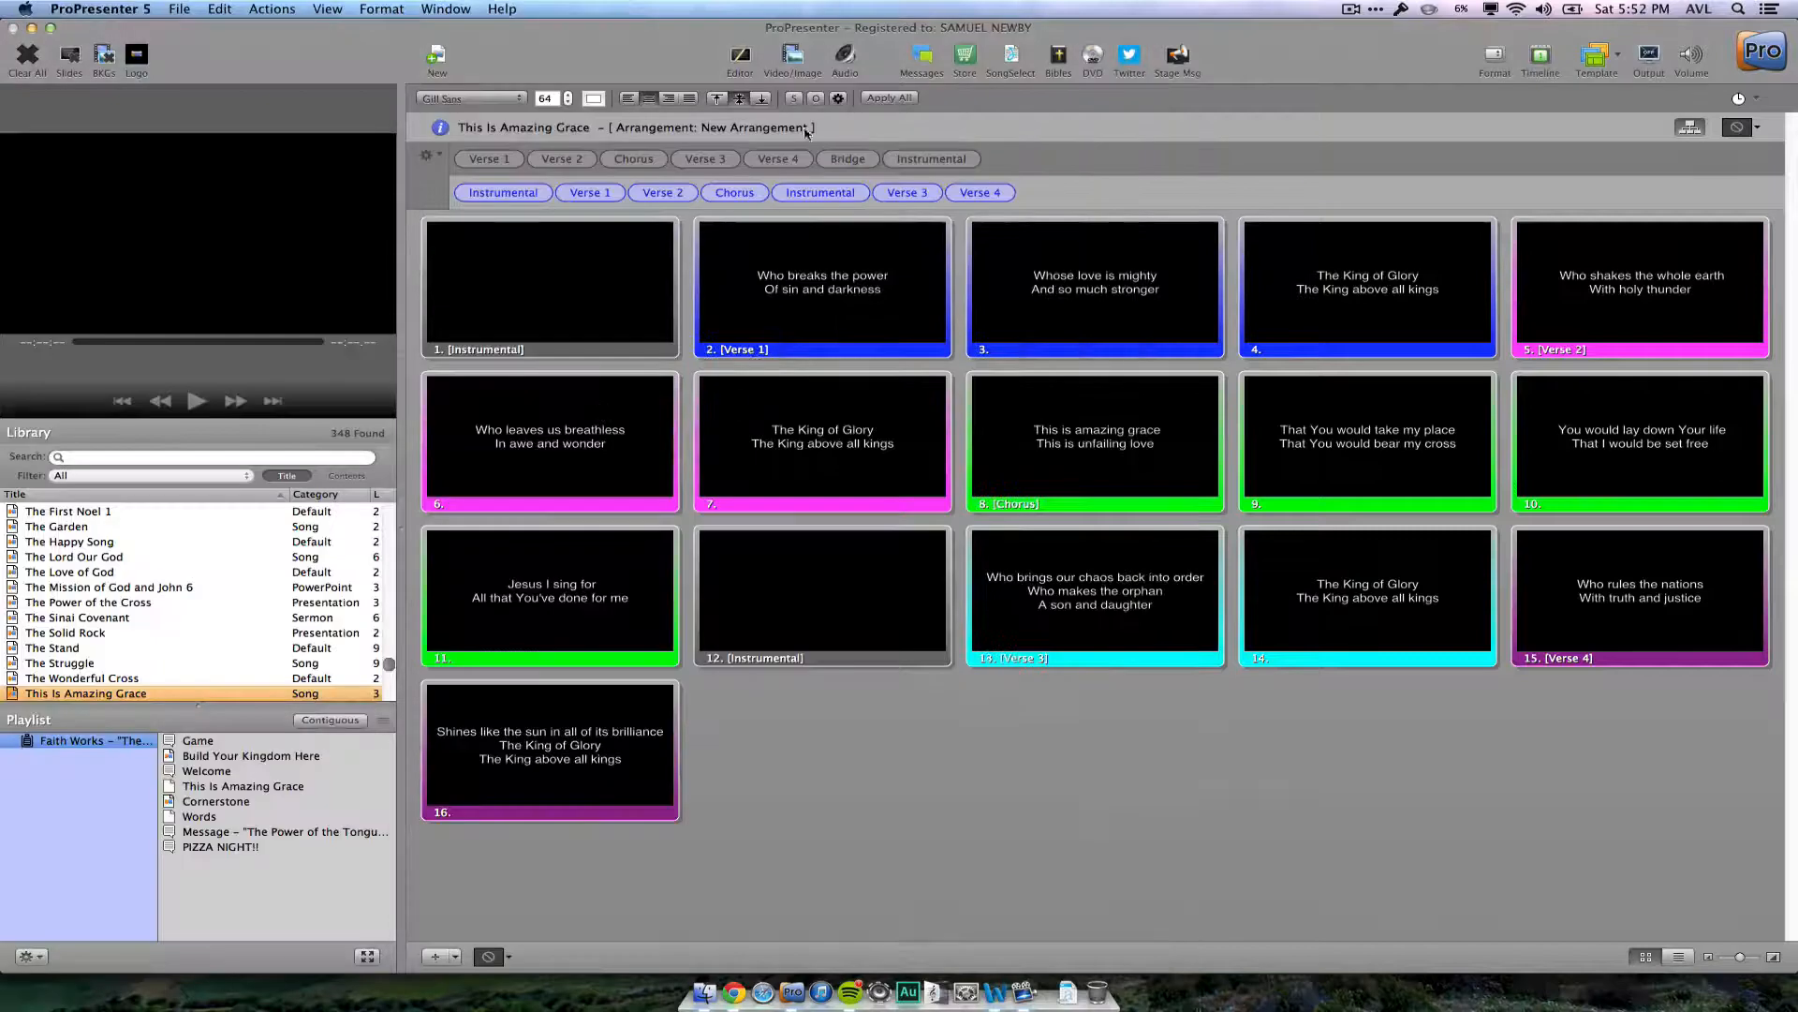
drag(632, 154, 1042, 198)
- Check what follows the second chorus in the Word lyrics, and append Bridge to the ProPresenter arrangement
key(super+Tab)
scroll(726, 365, down, 5)
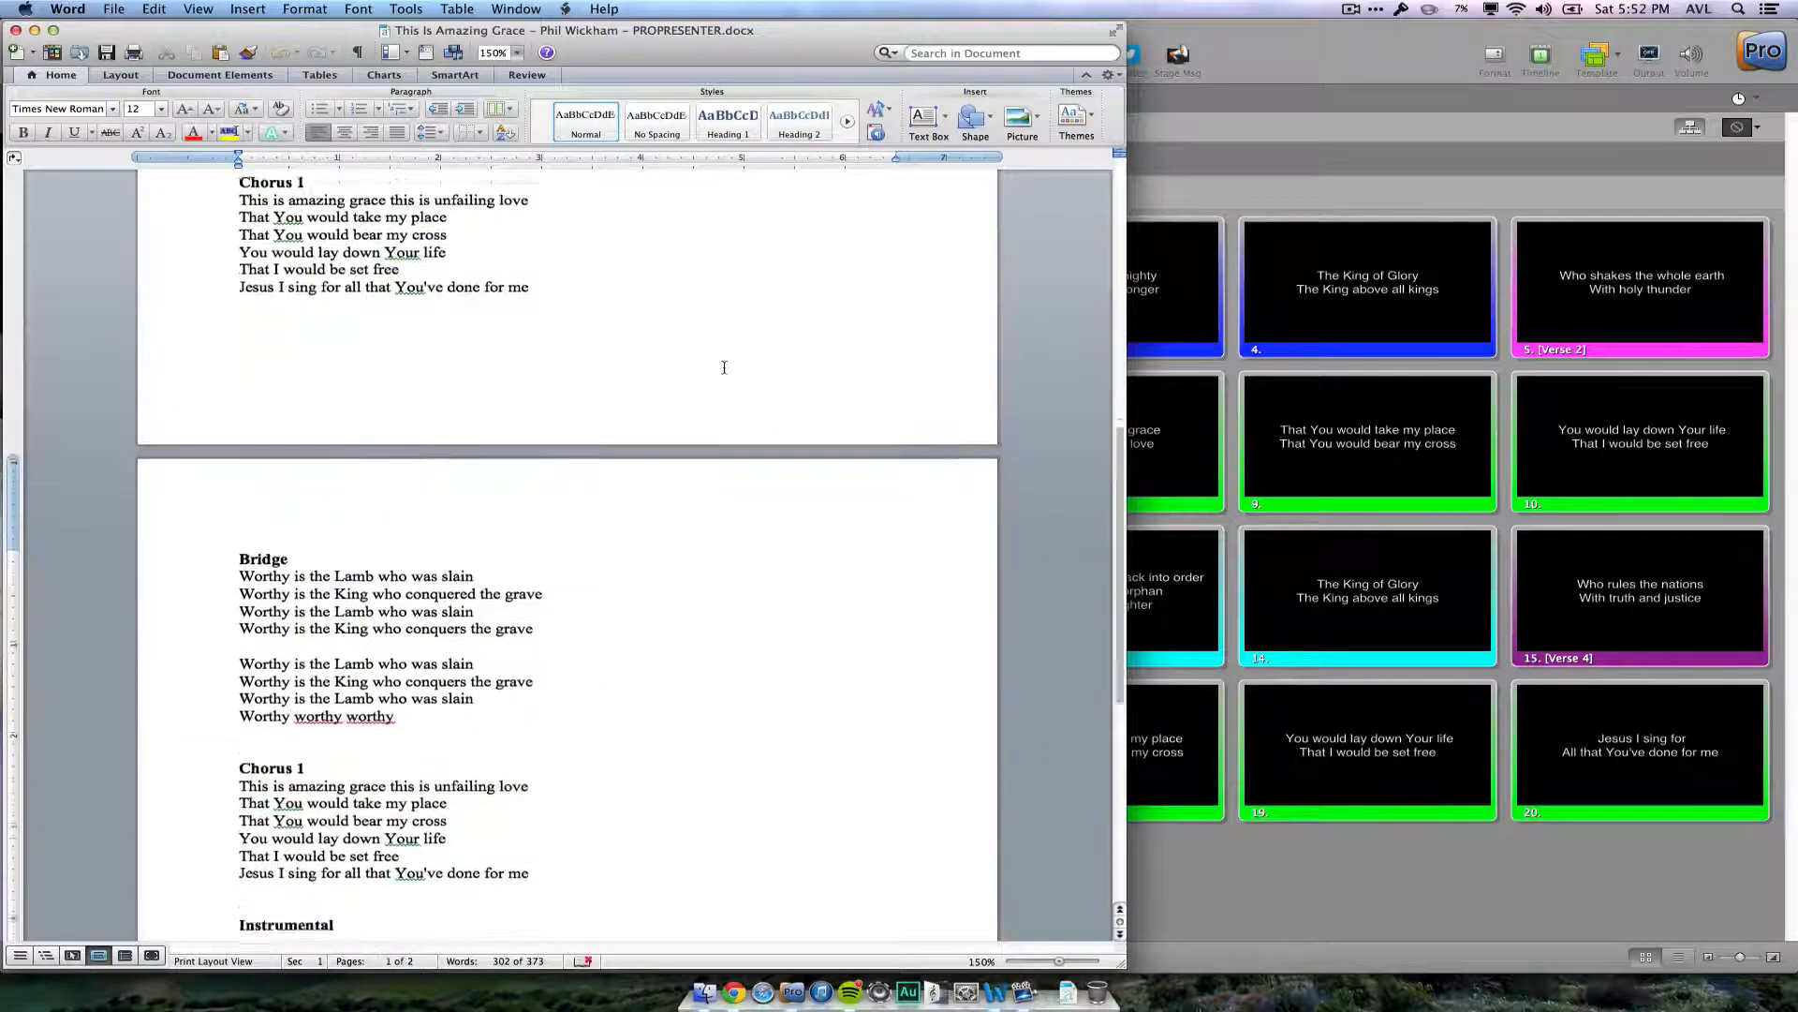
key(super+Tab)
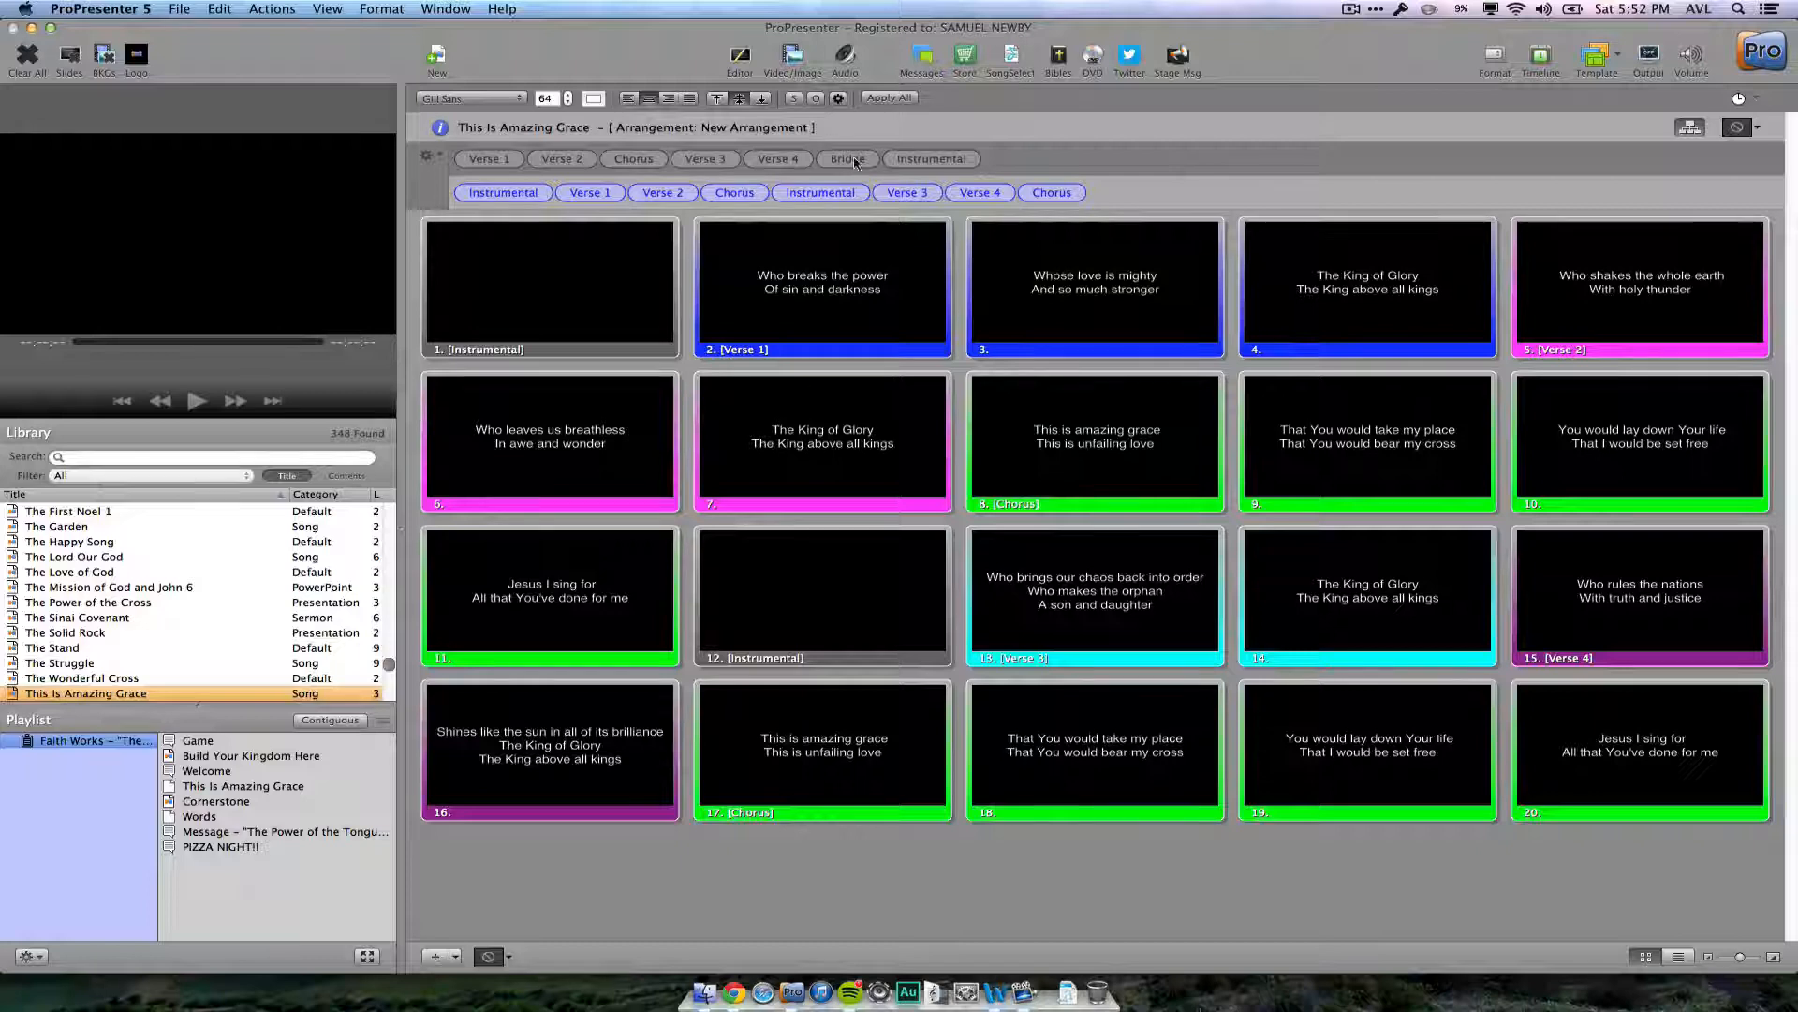
mouse_move(850, 161)
mouse_down()
mouse_move(1150, 172)
mouse_move(1158, 192)
mouse_up()
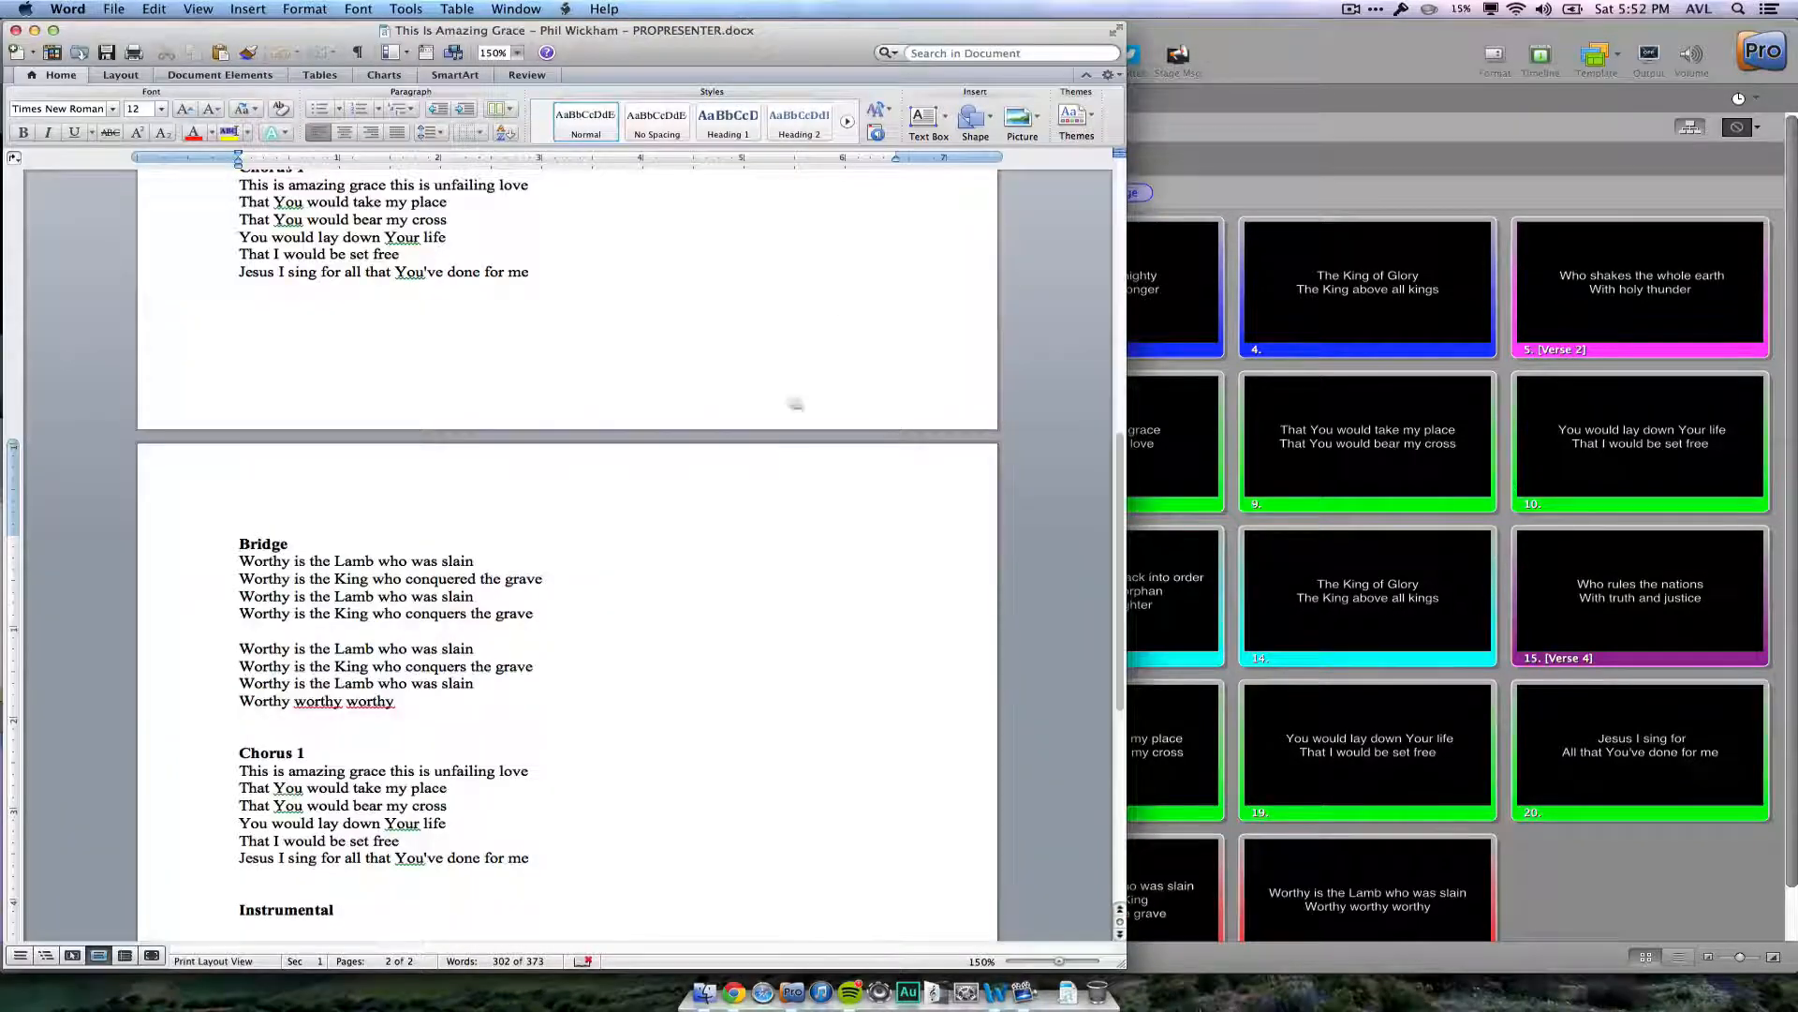
- Check what follows the bridge in the Word lyrics, and append Chorus and Instrumental to end the ProPresenter arrangement
scroll(760, 461, down, 4)
key(super+Tab)
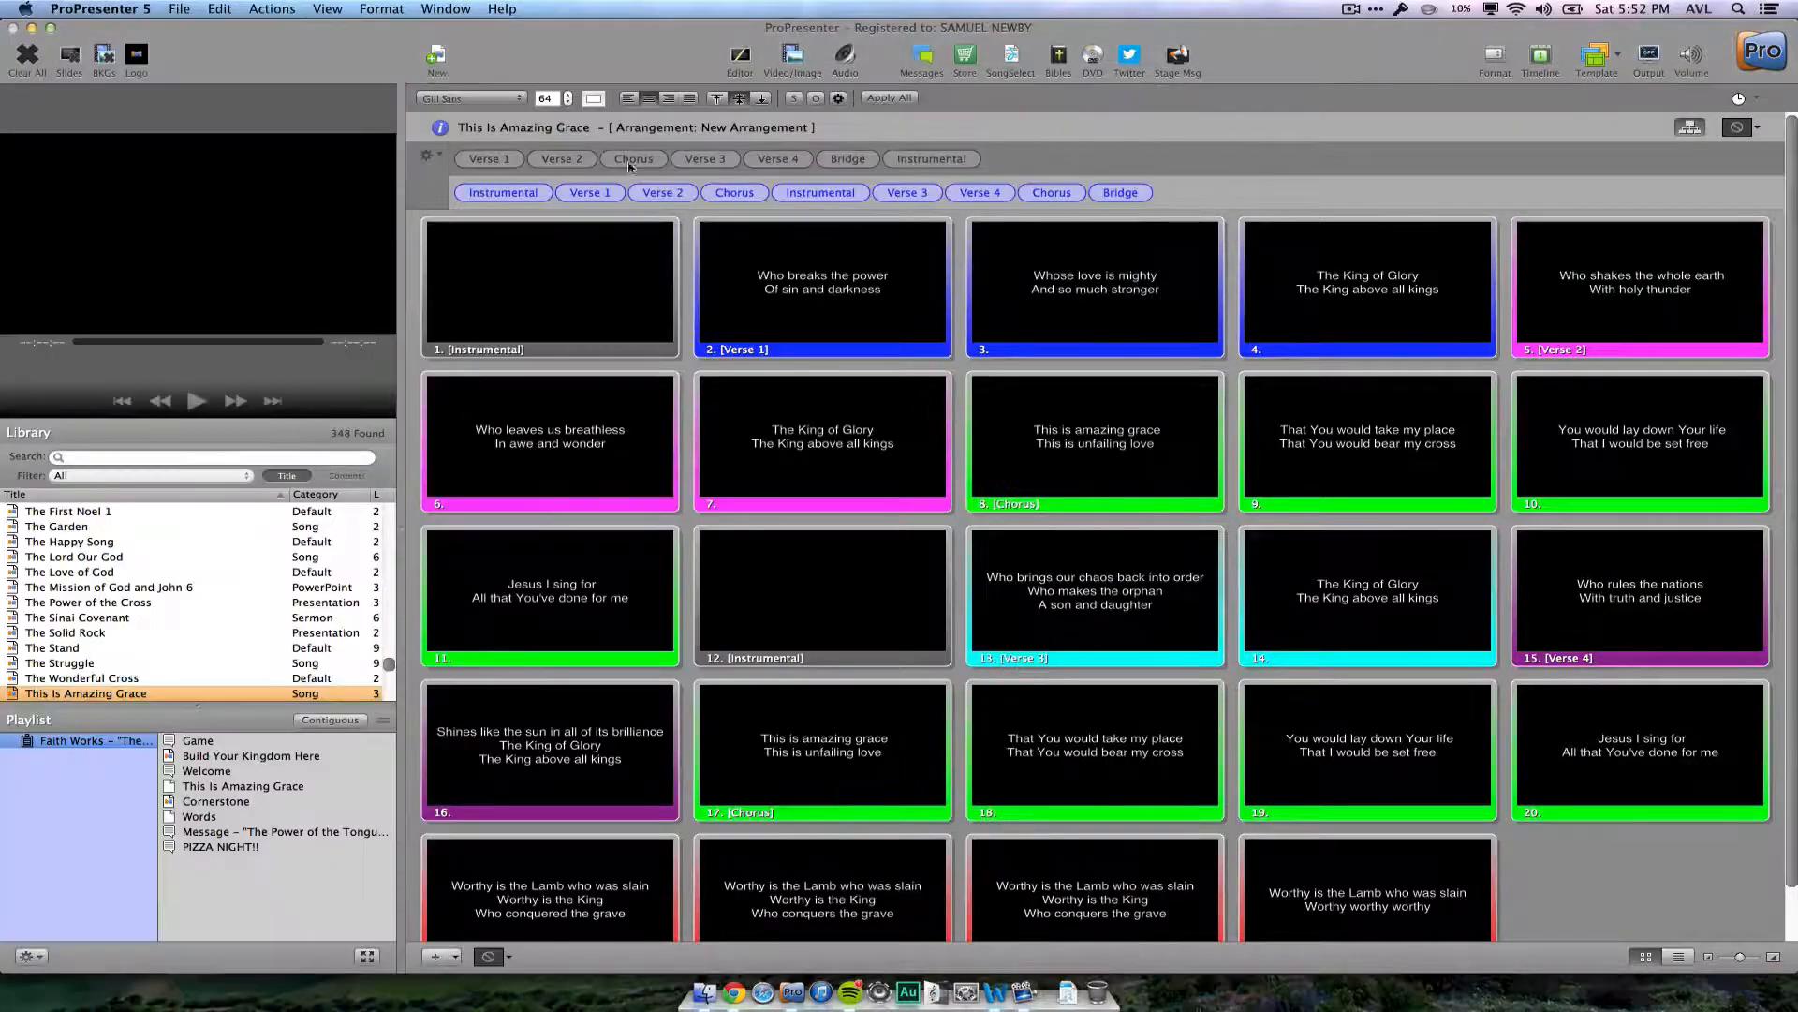
drag(626, 162, 1185, 201)
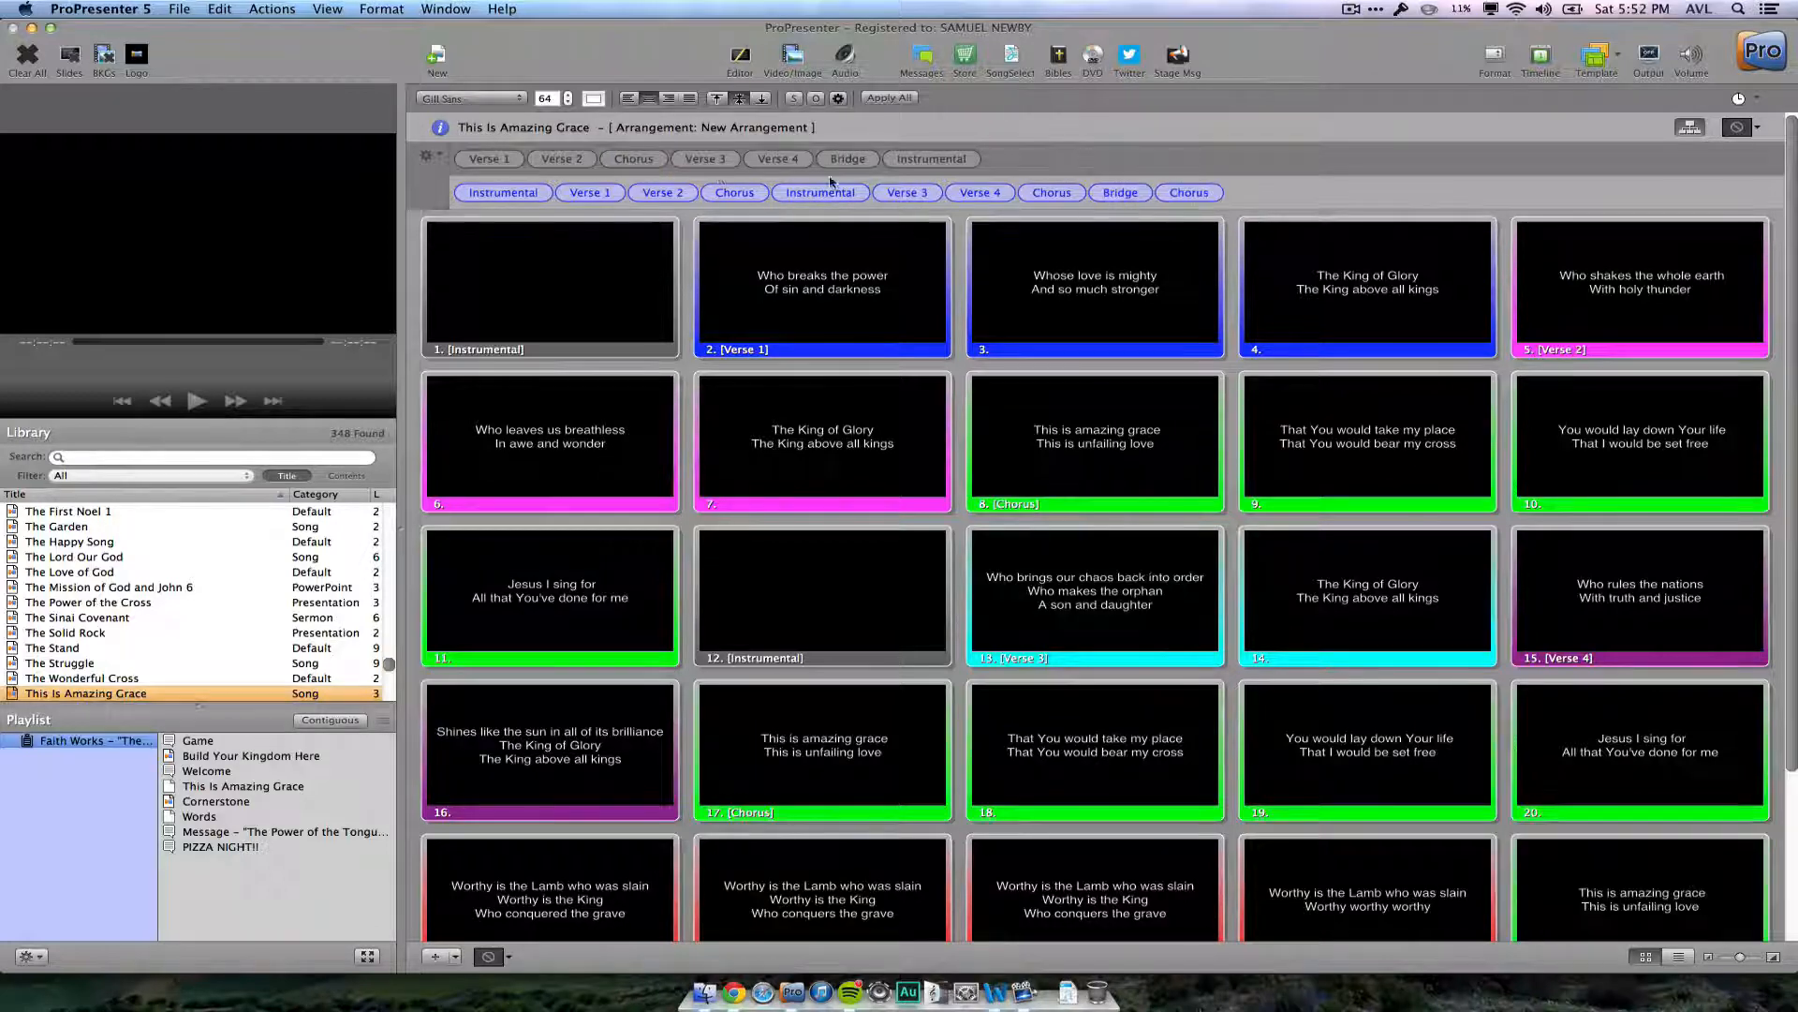
drag(931, 159, 1279, 190)
- Compare the arrangement's ending with the Word lyrics, and view the ProPresenter slides with the arrangement area briefly hidden
key(super+Tab)
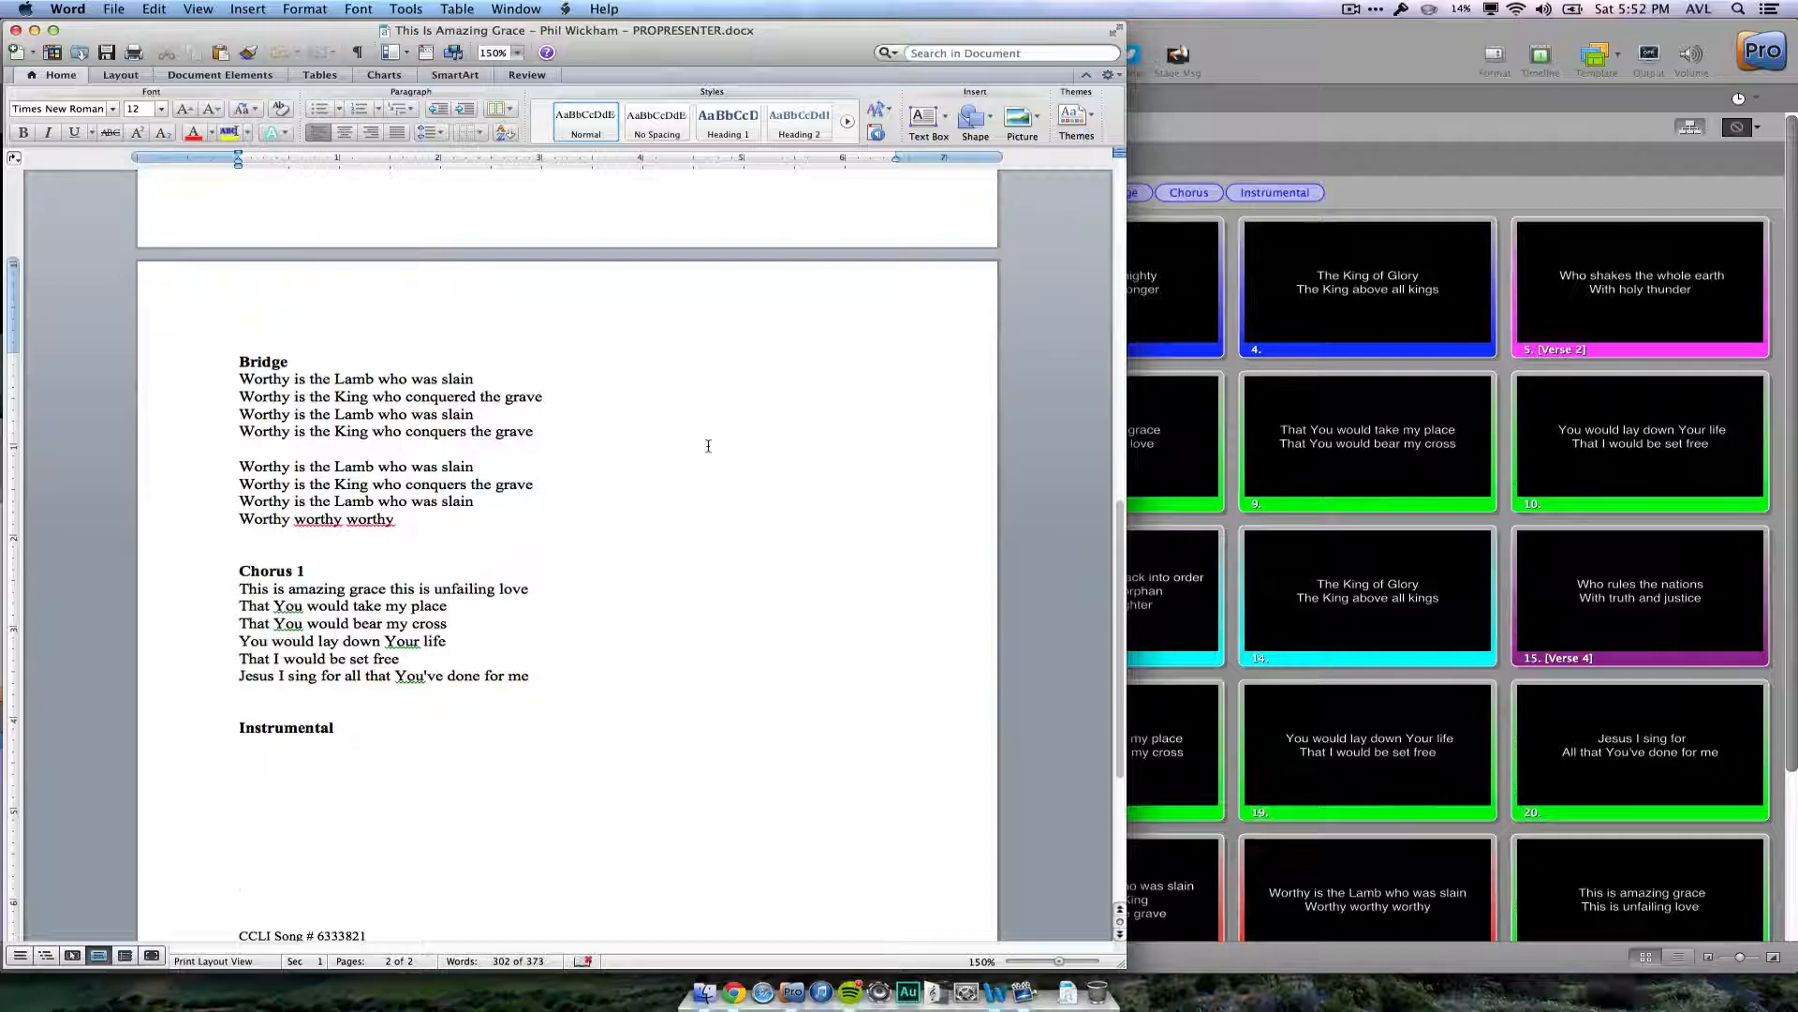
scroll(708, 446, up, 3)
key(super+Tab)
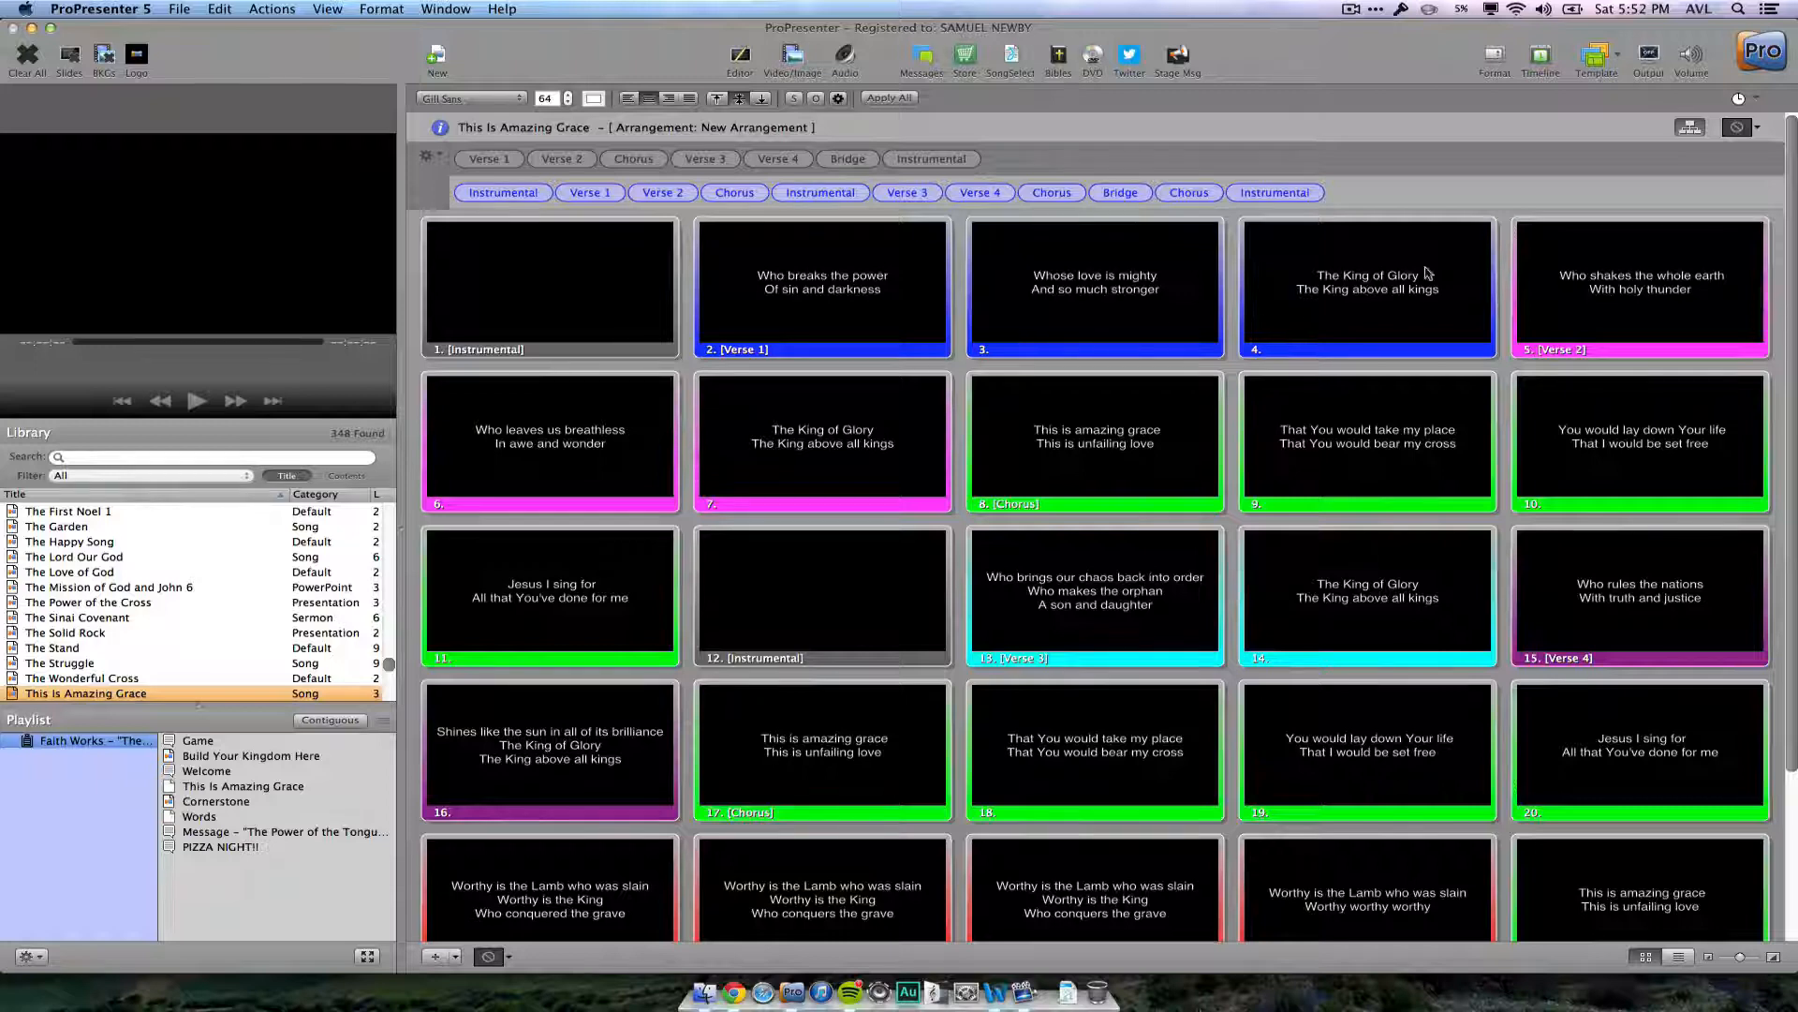
click(1691, 130)
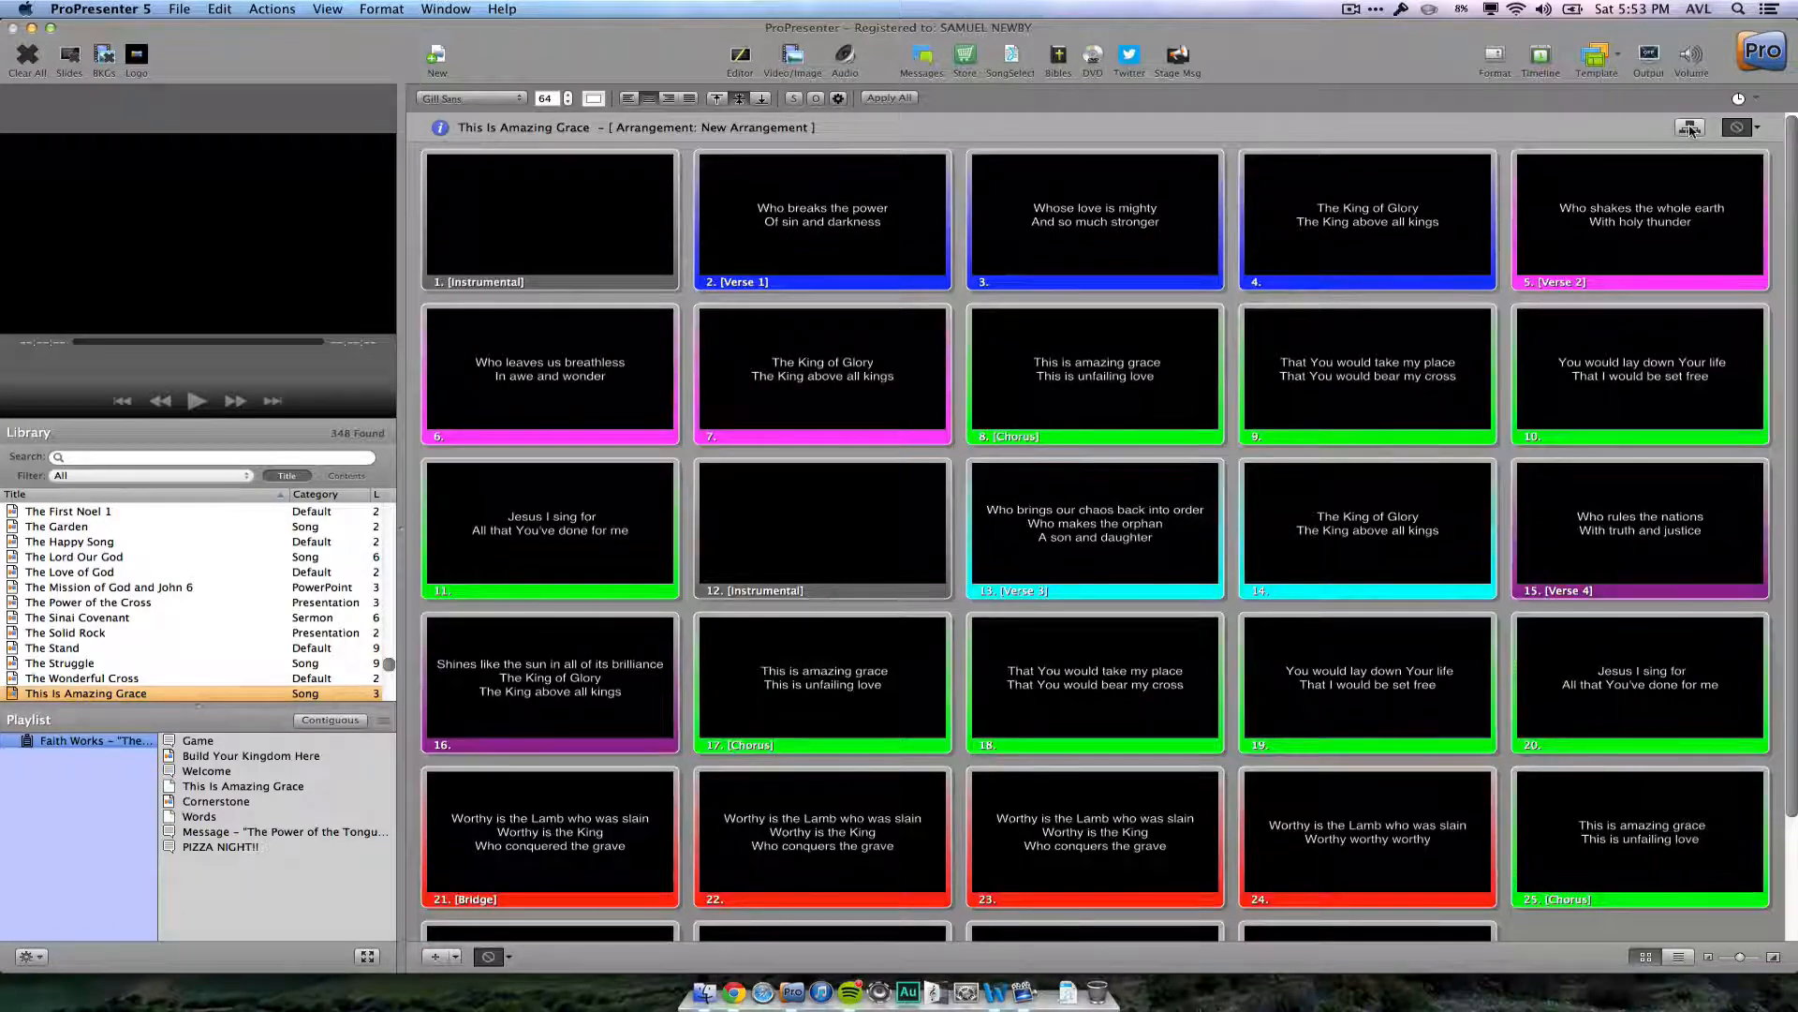
click(1690, 130)
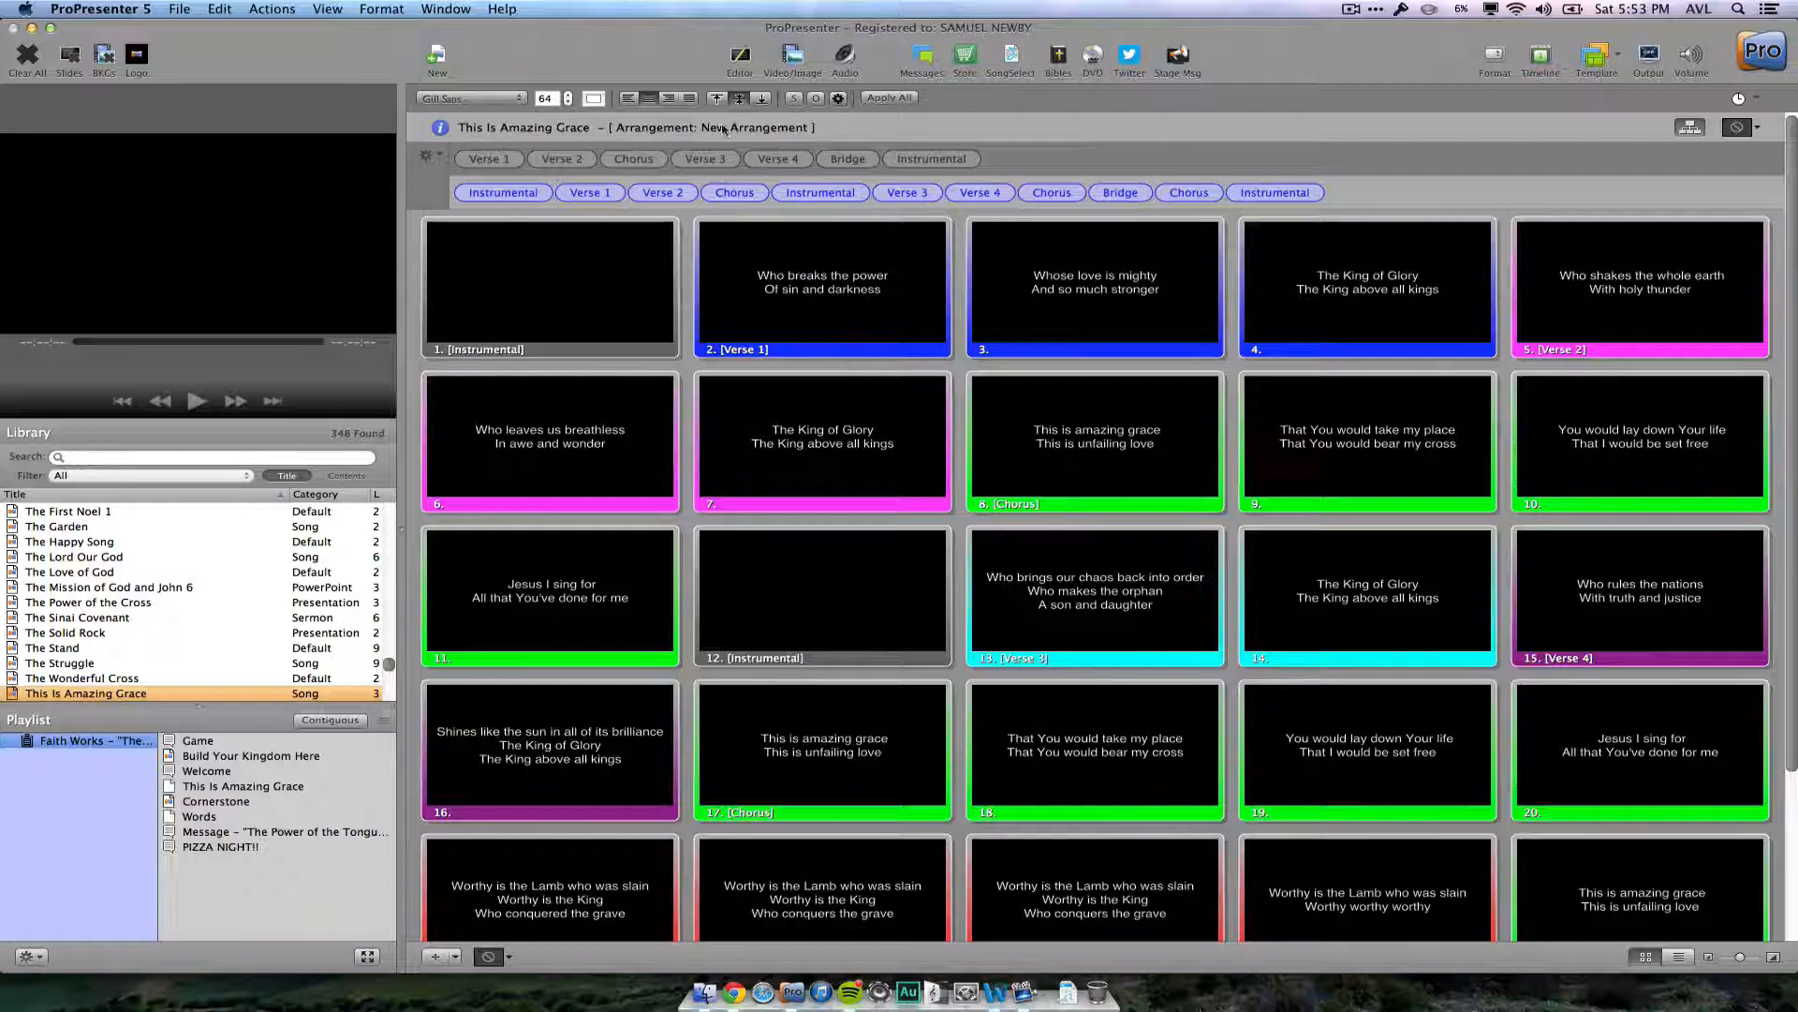
- Rename the new arrangement as "INVERT - 02/02/14" in the Arrangement Manager, checking the current date on the system clock
click(440, 156)
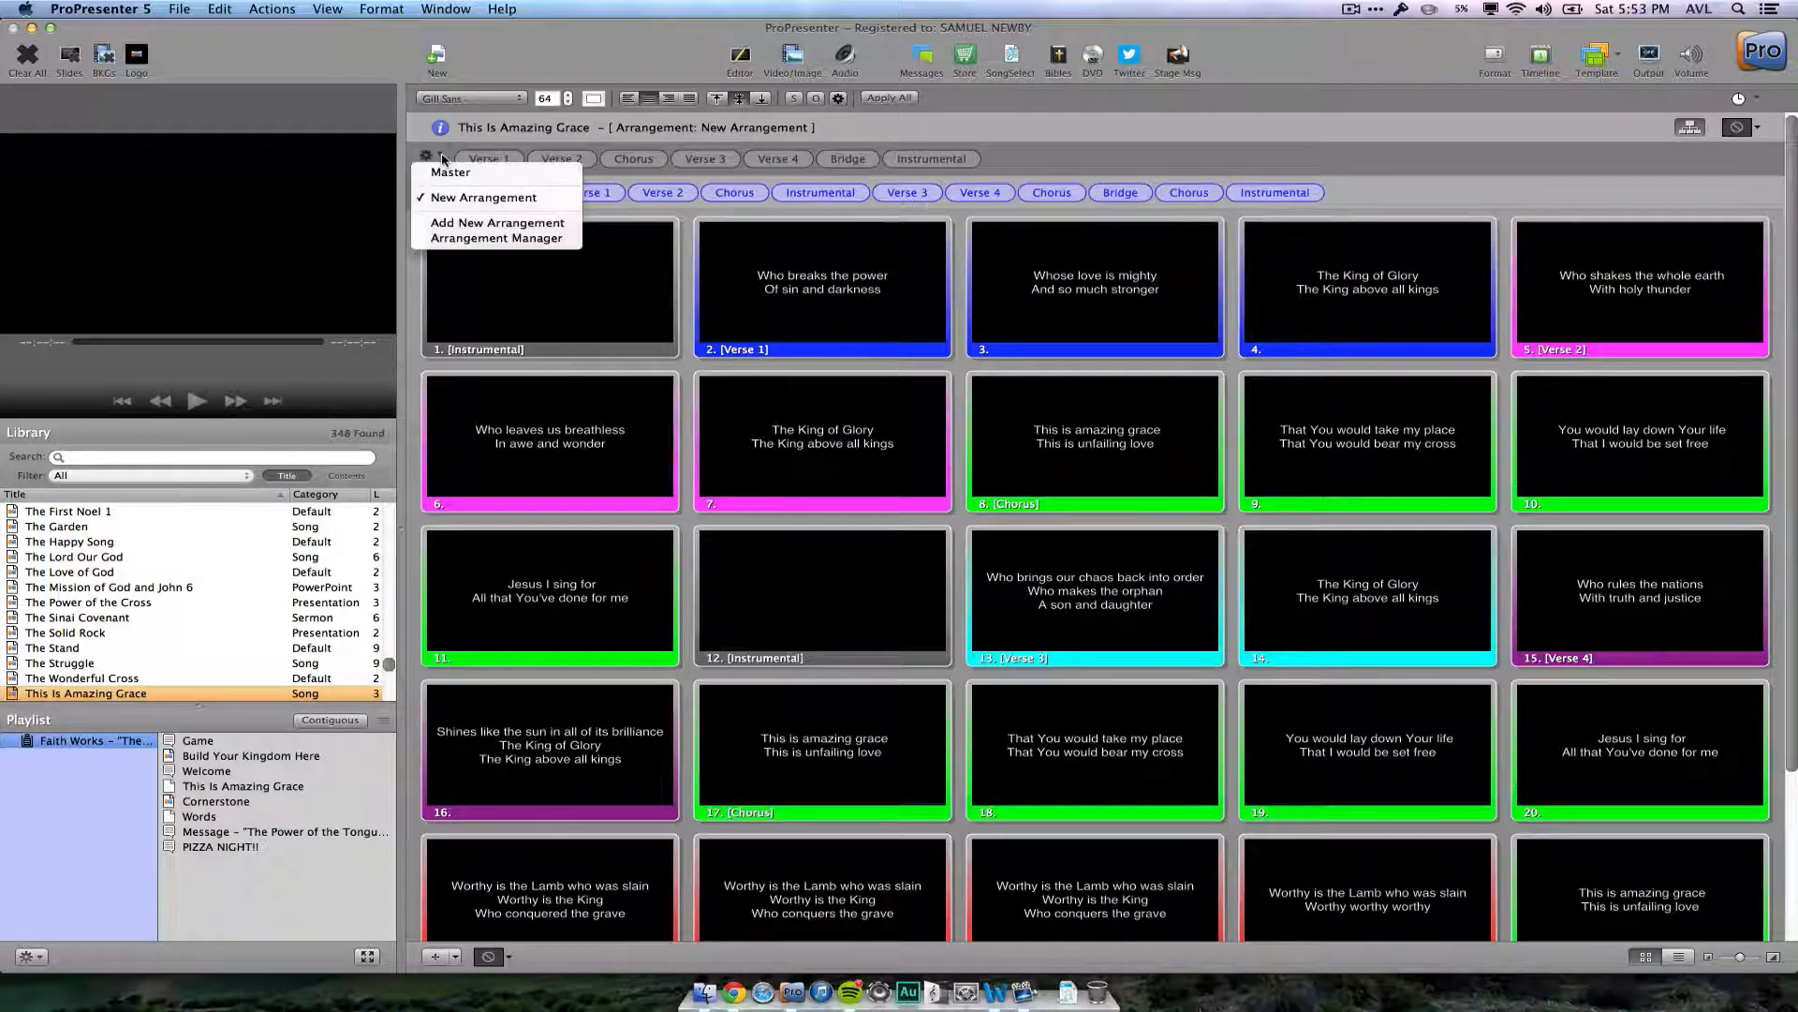
click(517, 240)
click(777, 262)
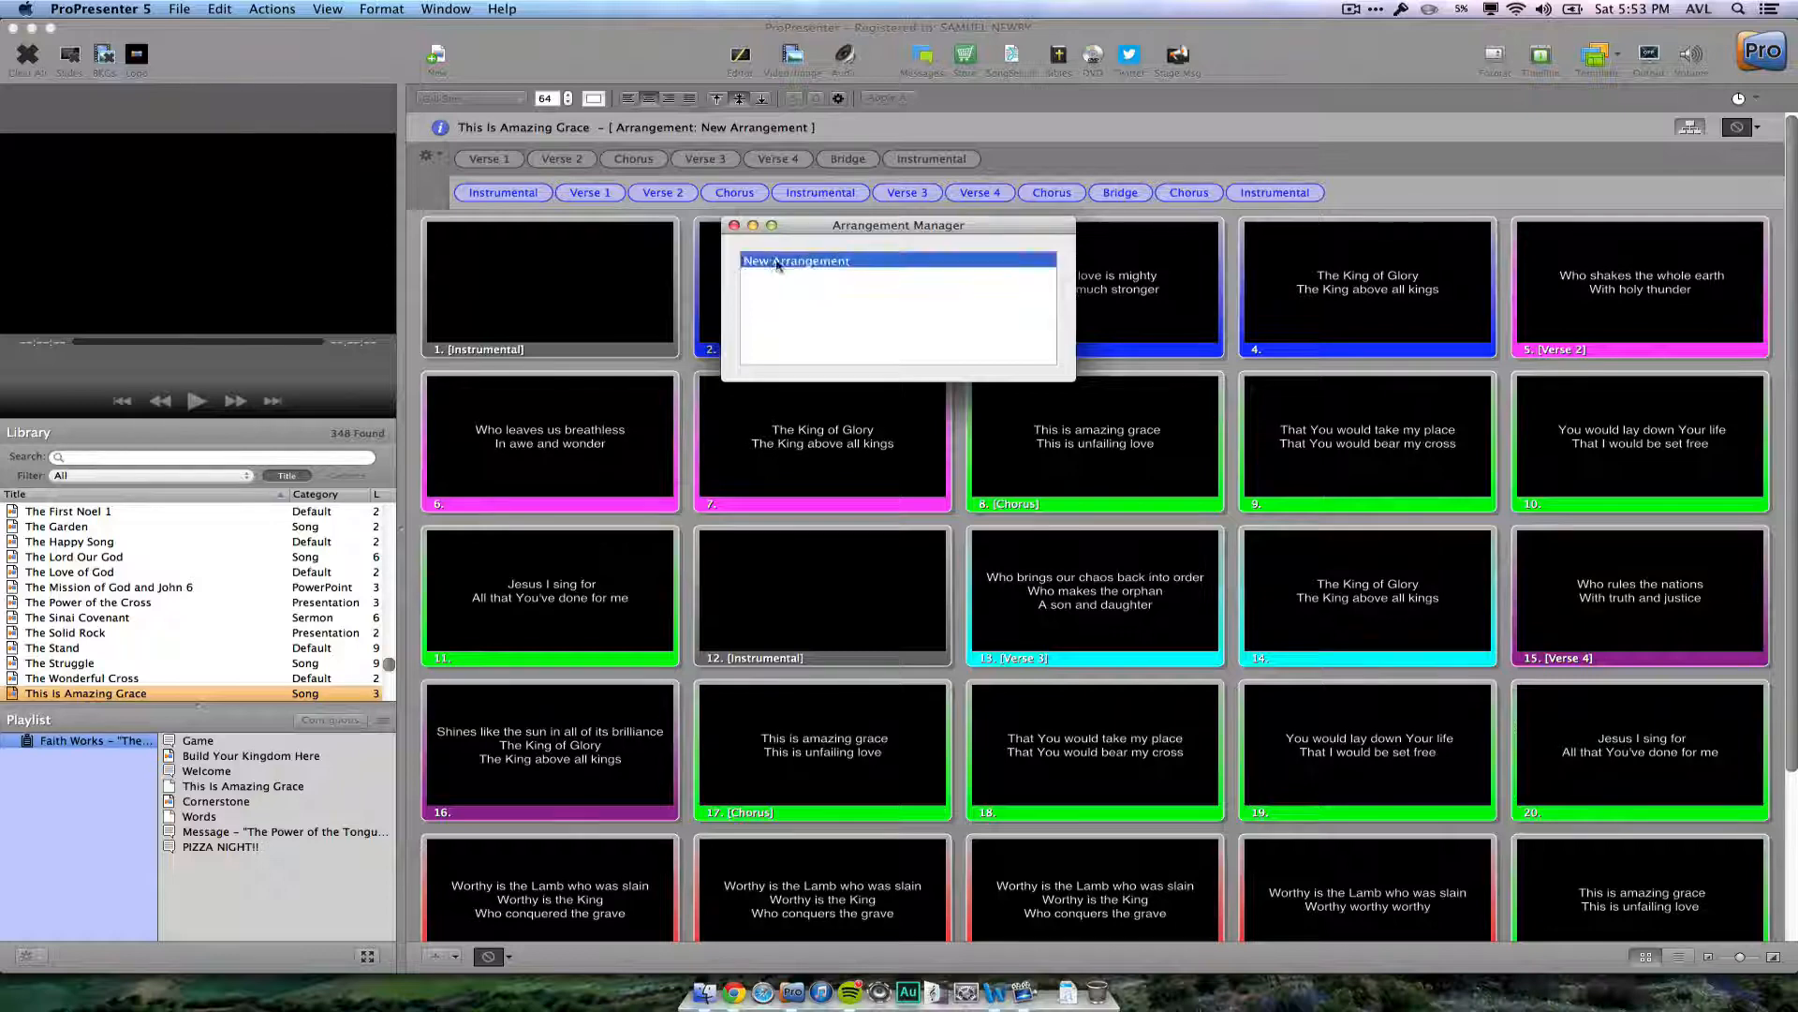
click(776, 263)
key(BackSpace)
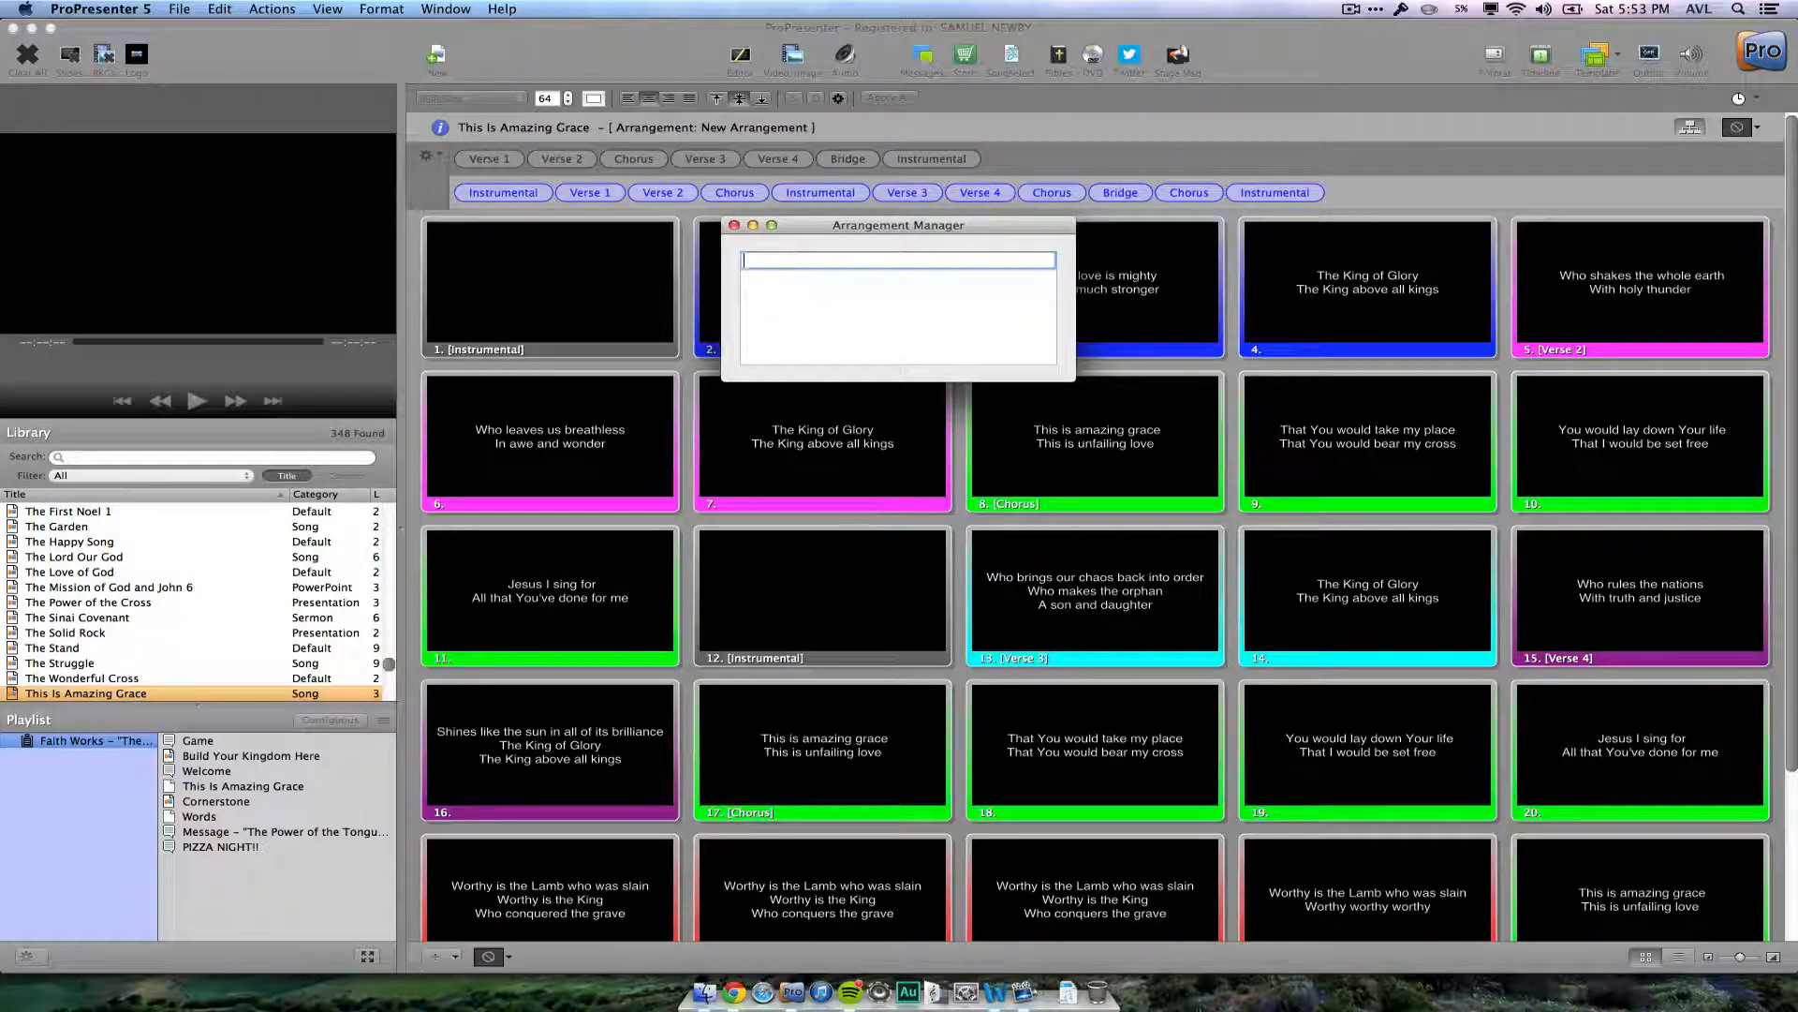
text(INVERT -)
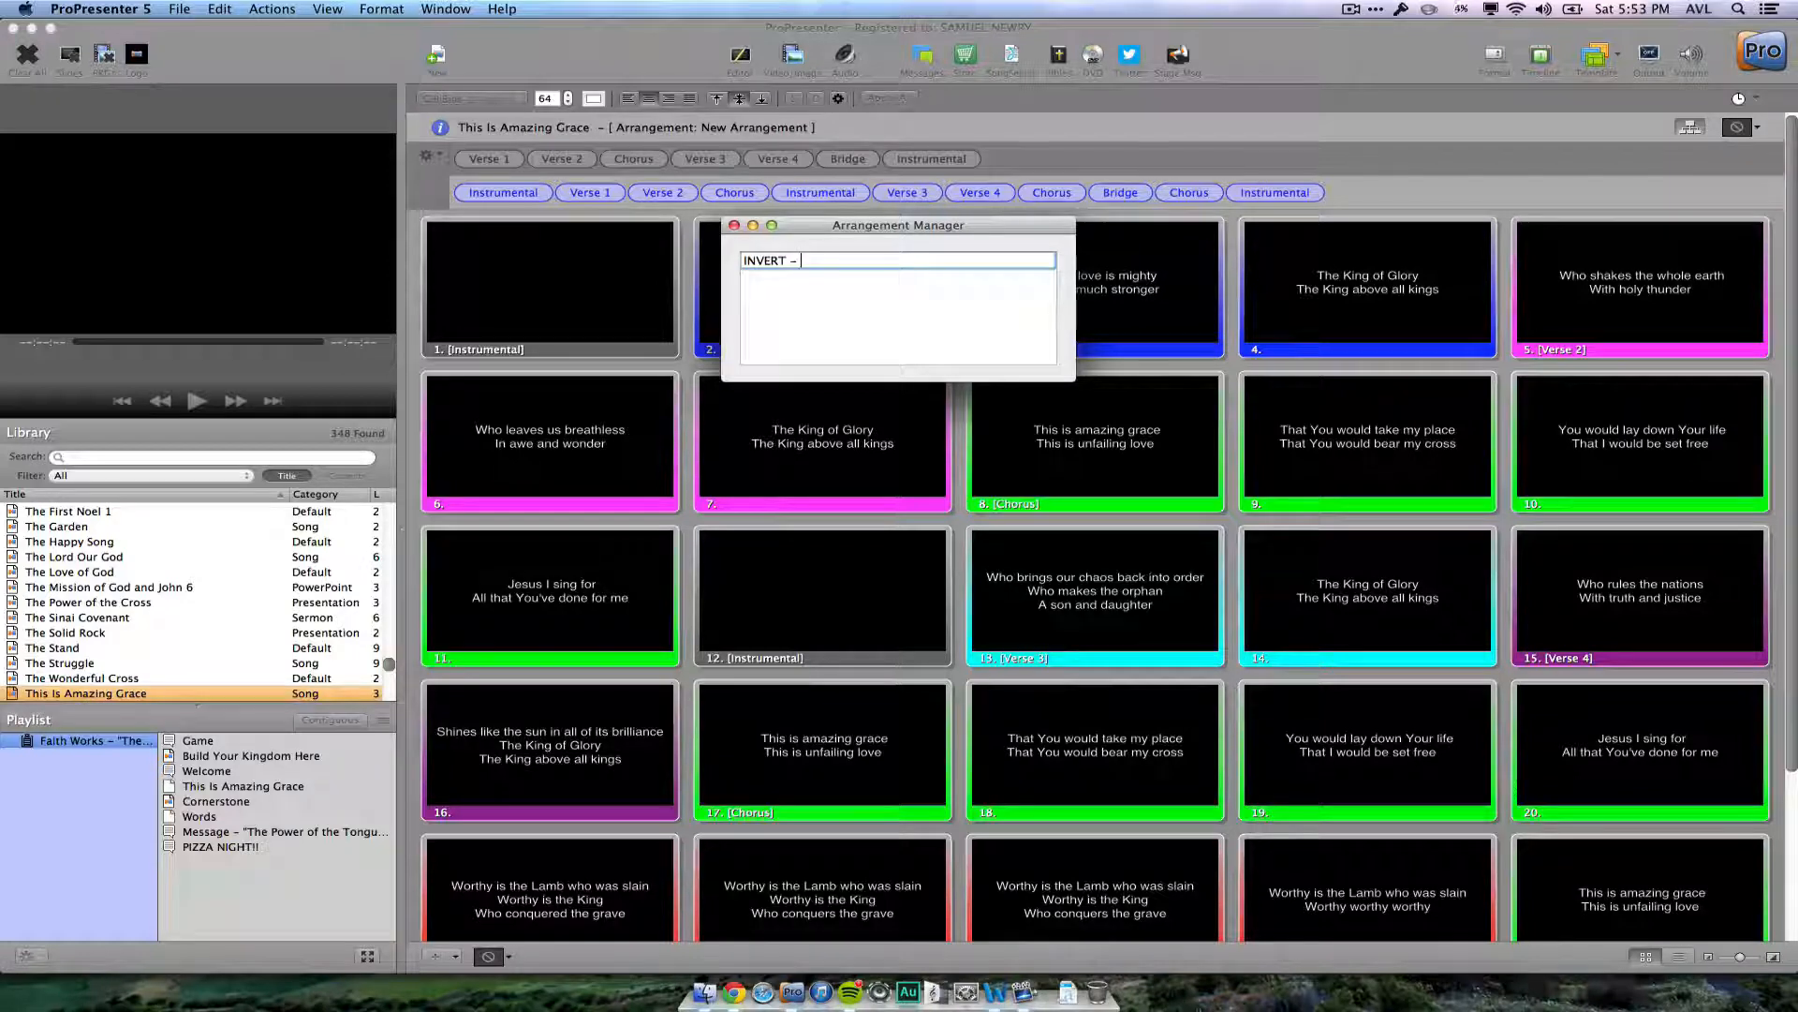
text(02)
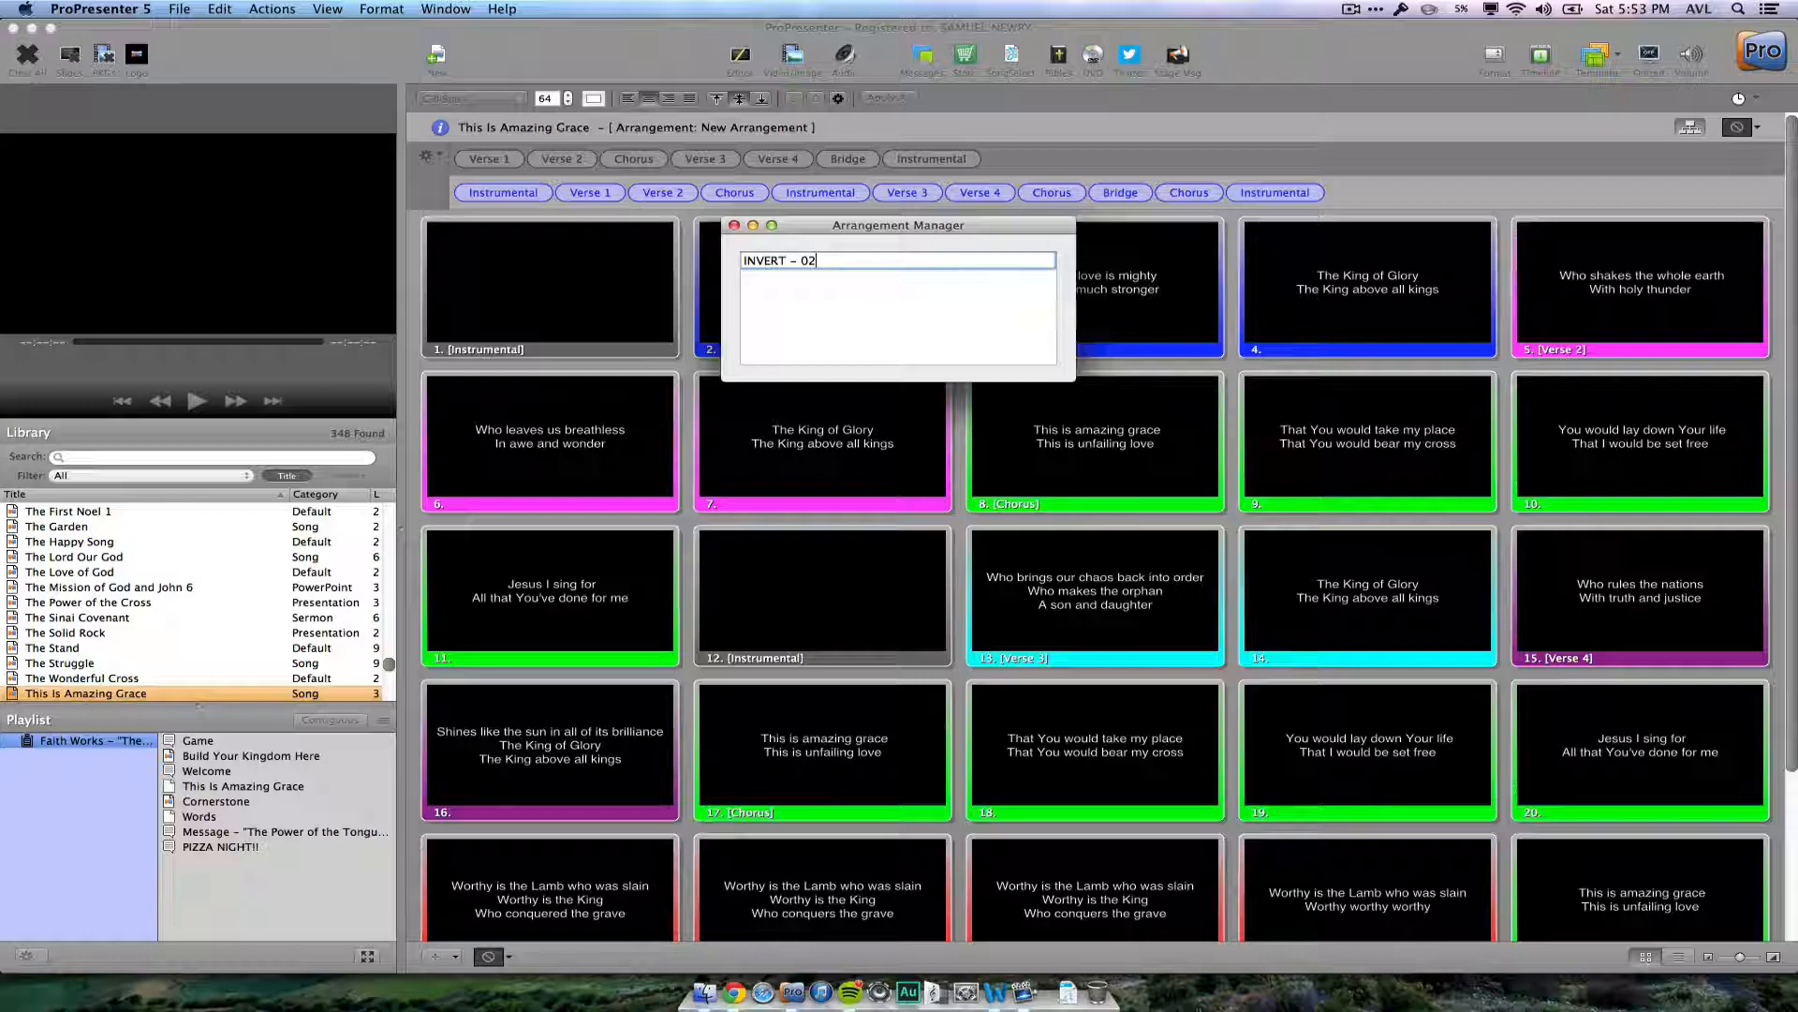
click(1643, 9)
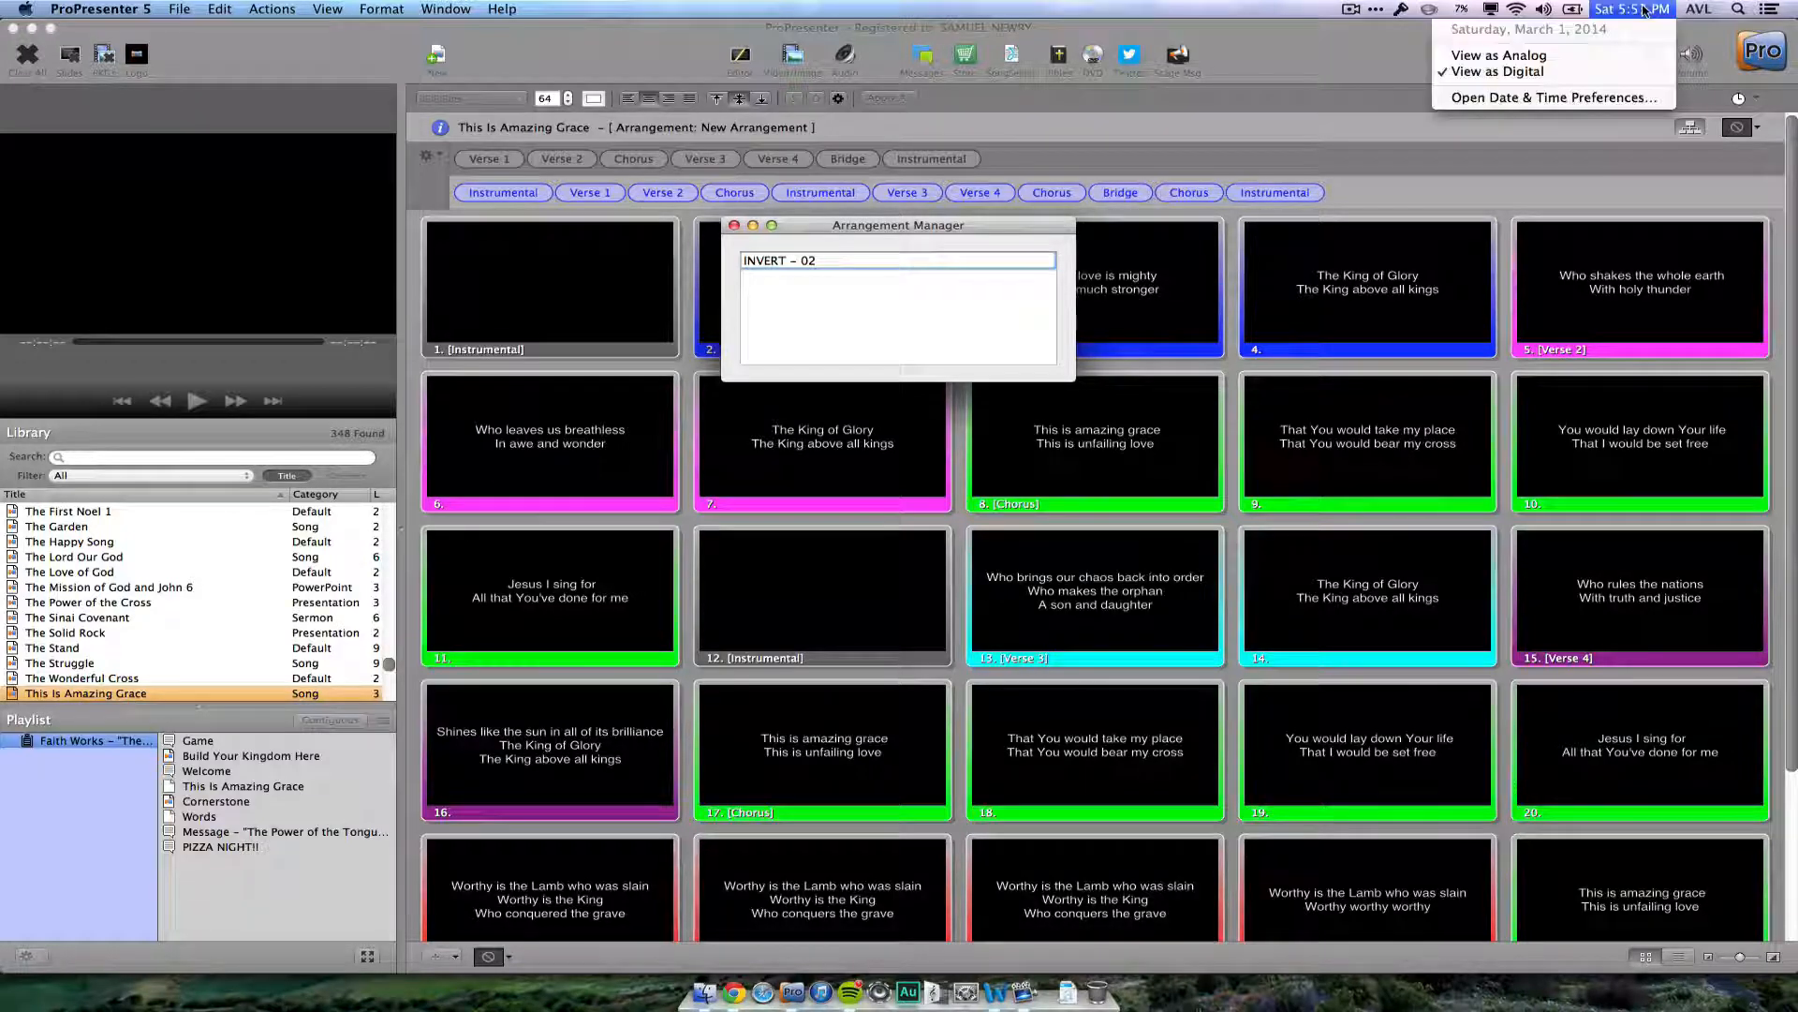
click(1644, 10)
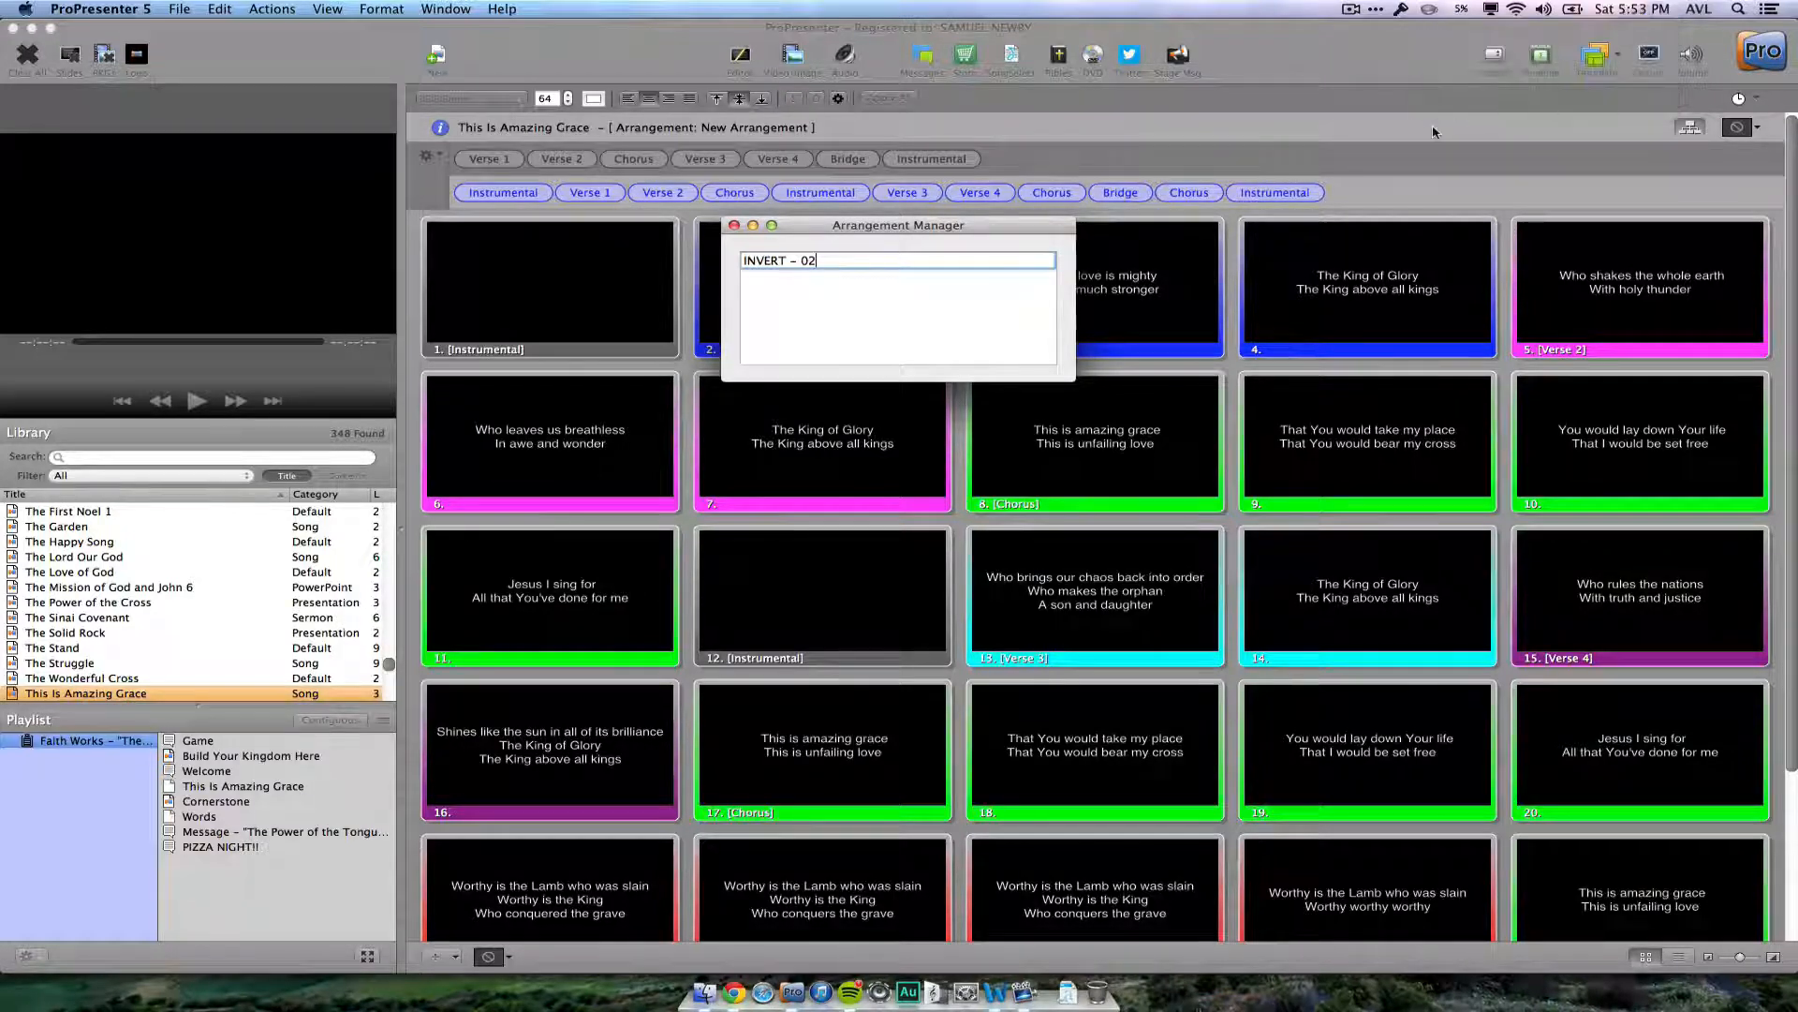
text(02/02/1)
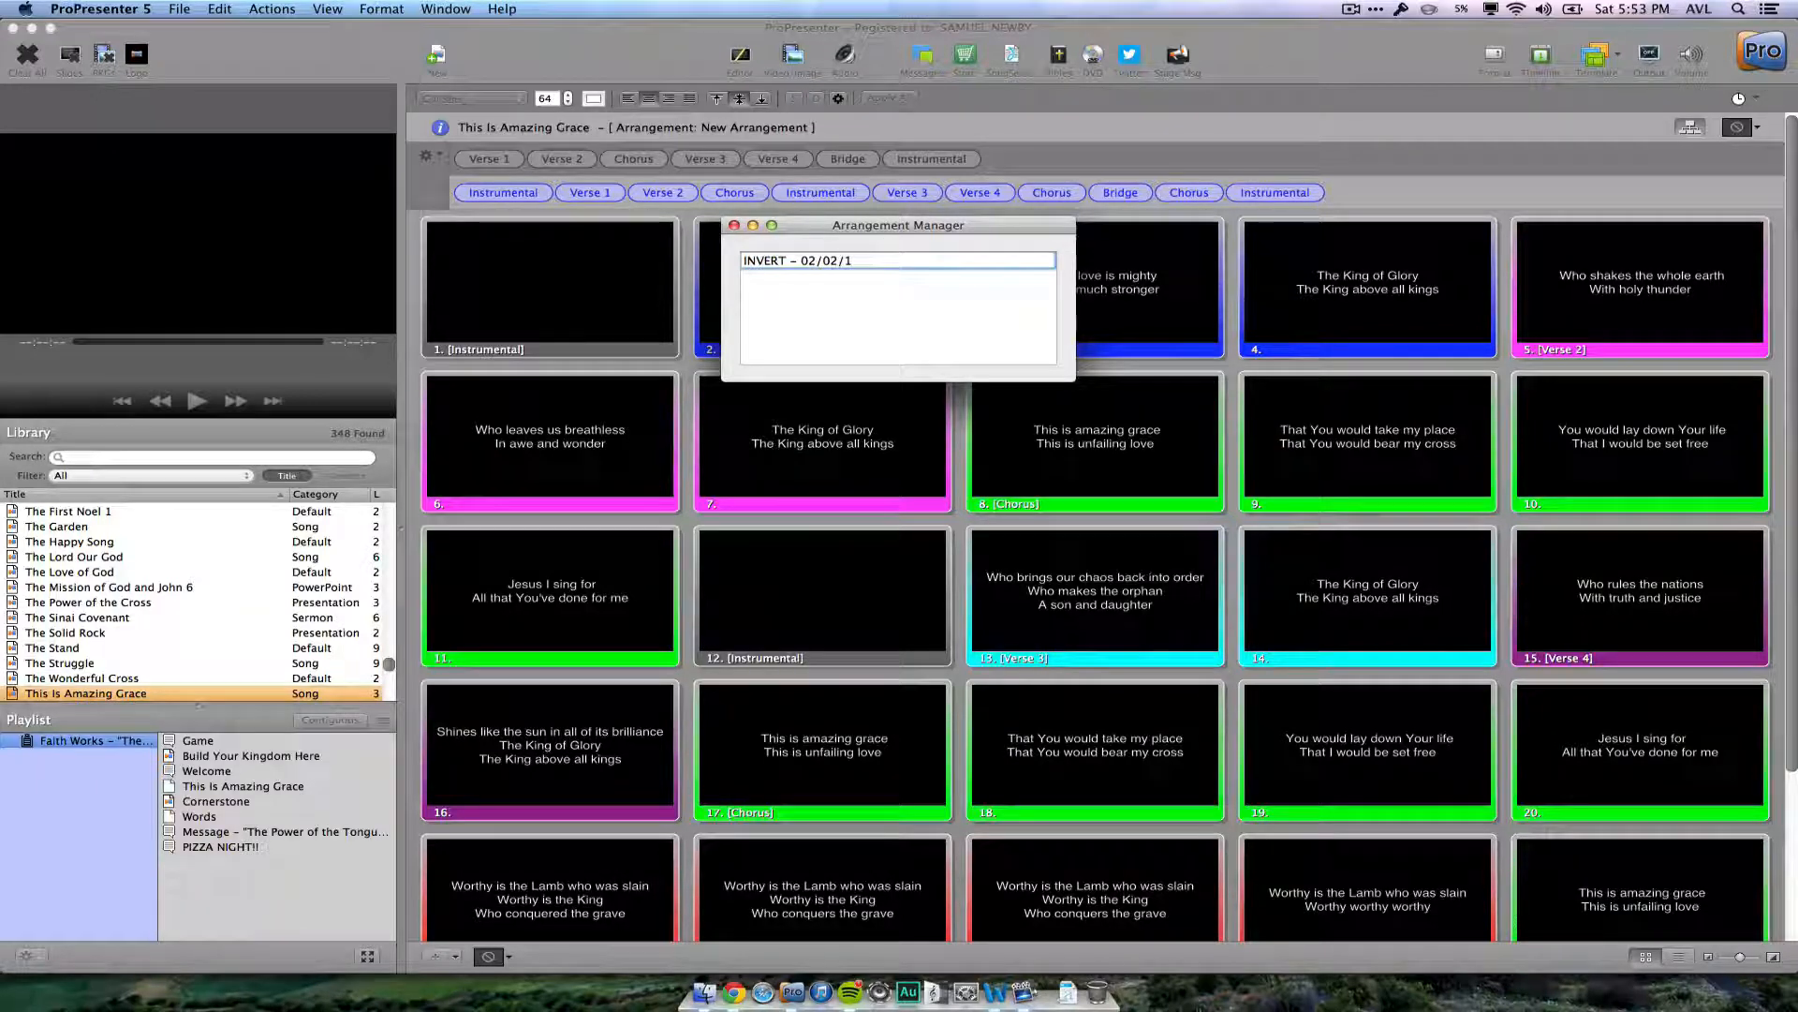
text(4)
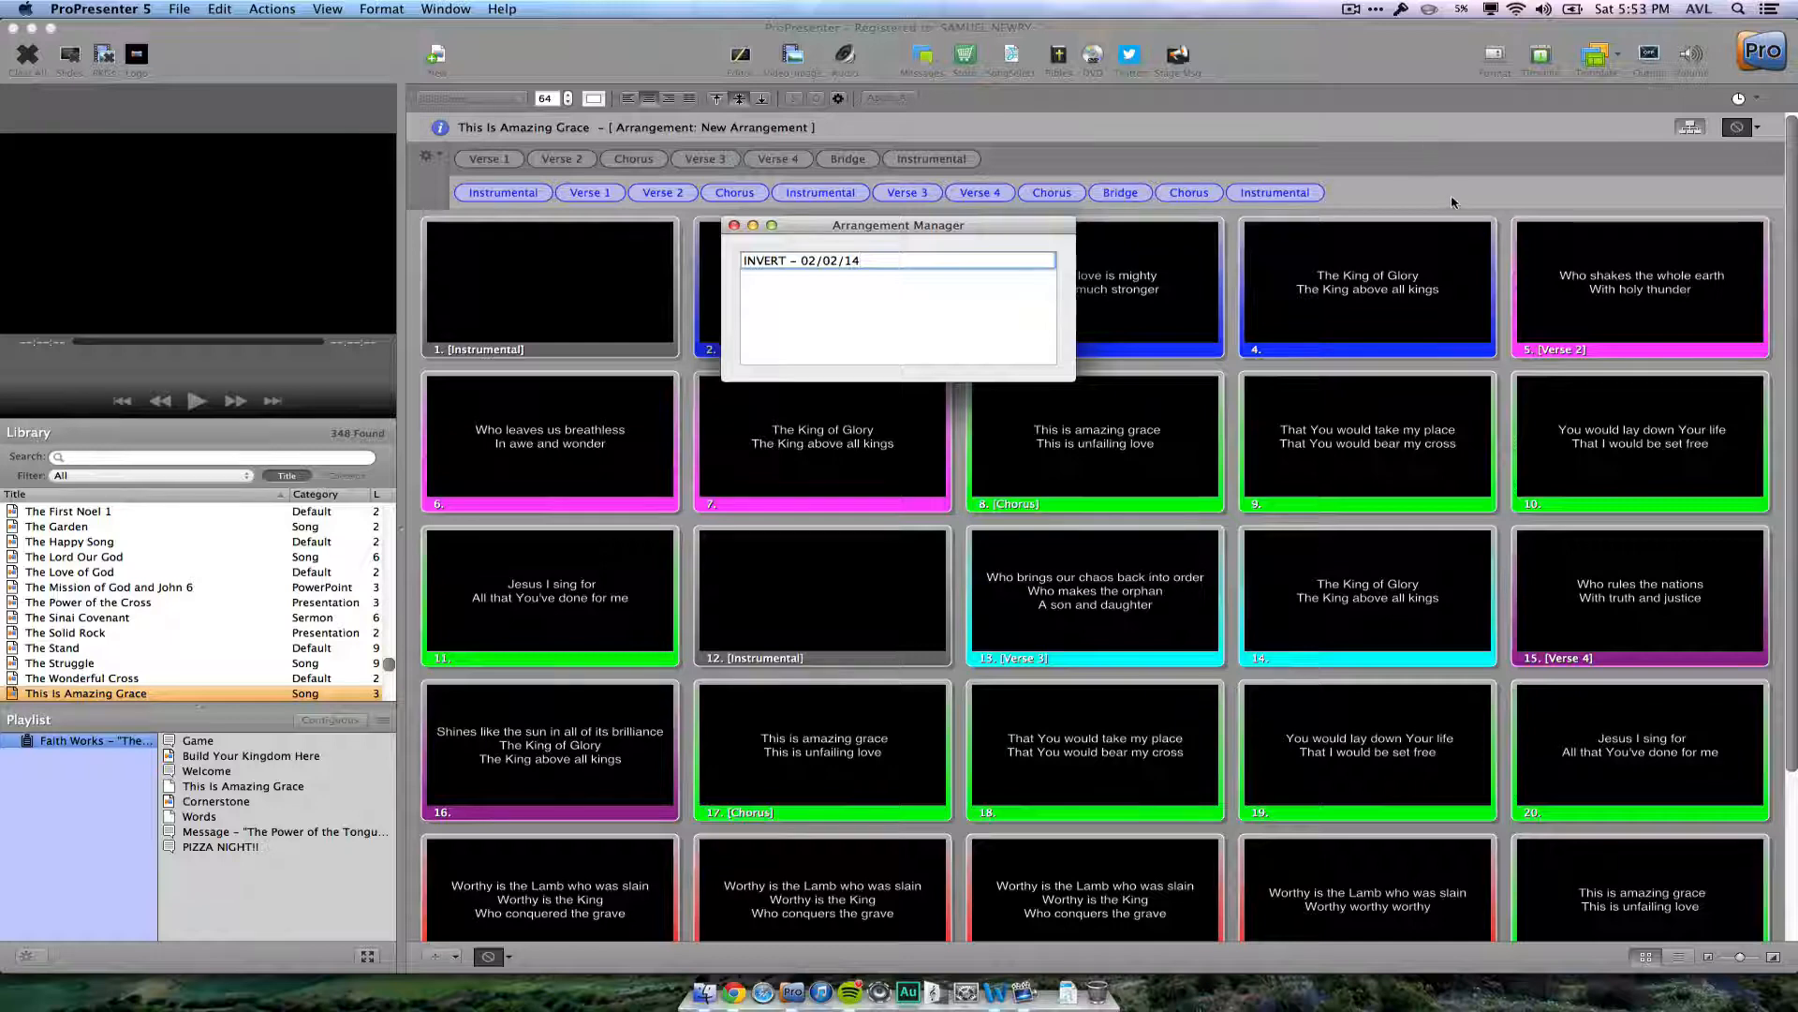
key(Return)
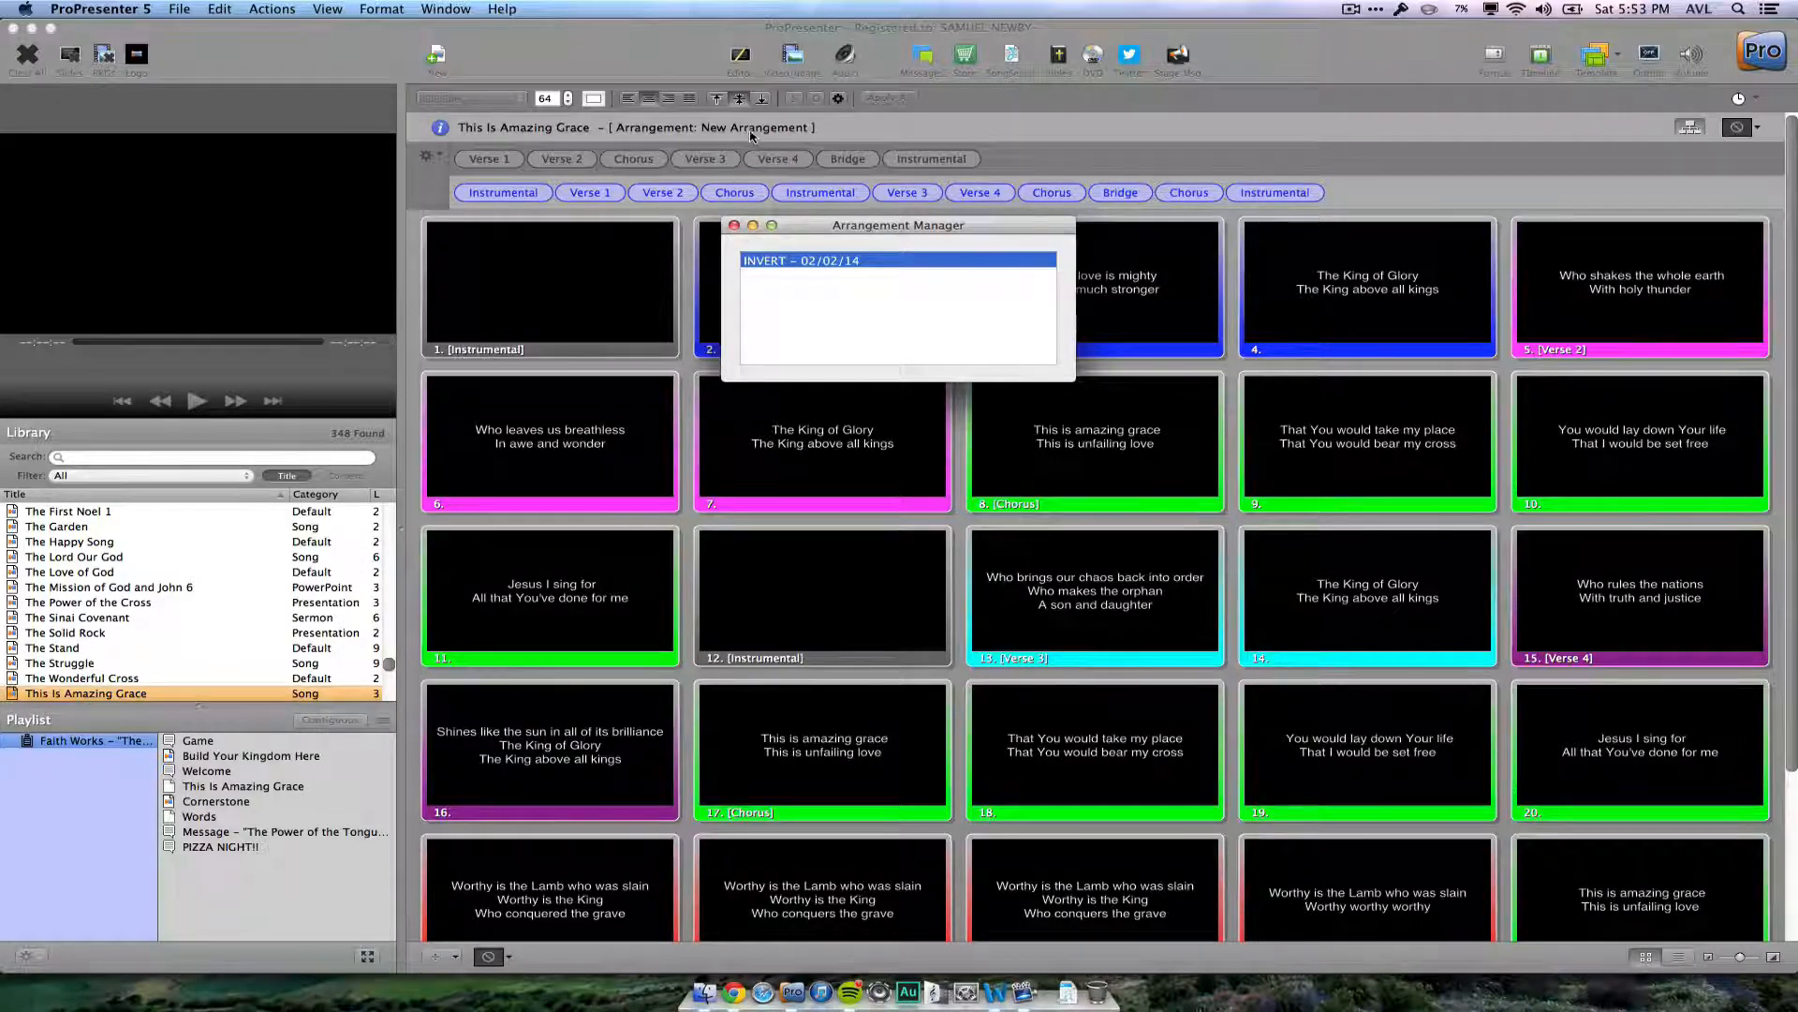
click(734, 226)
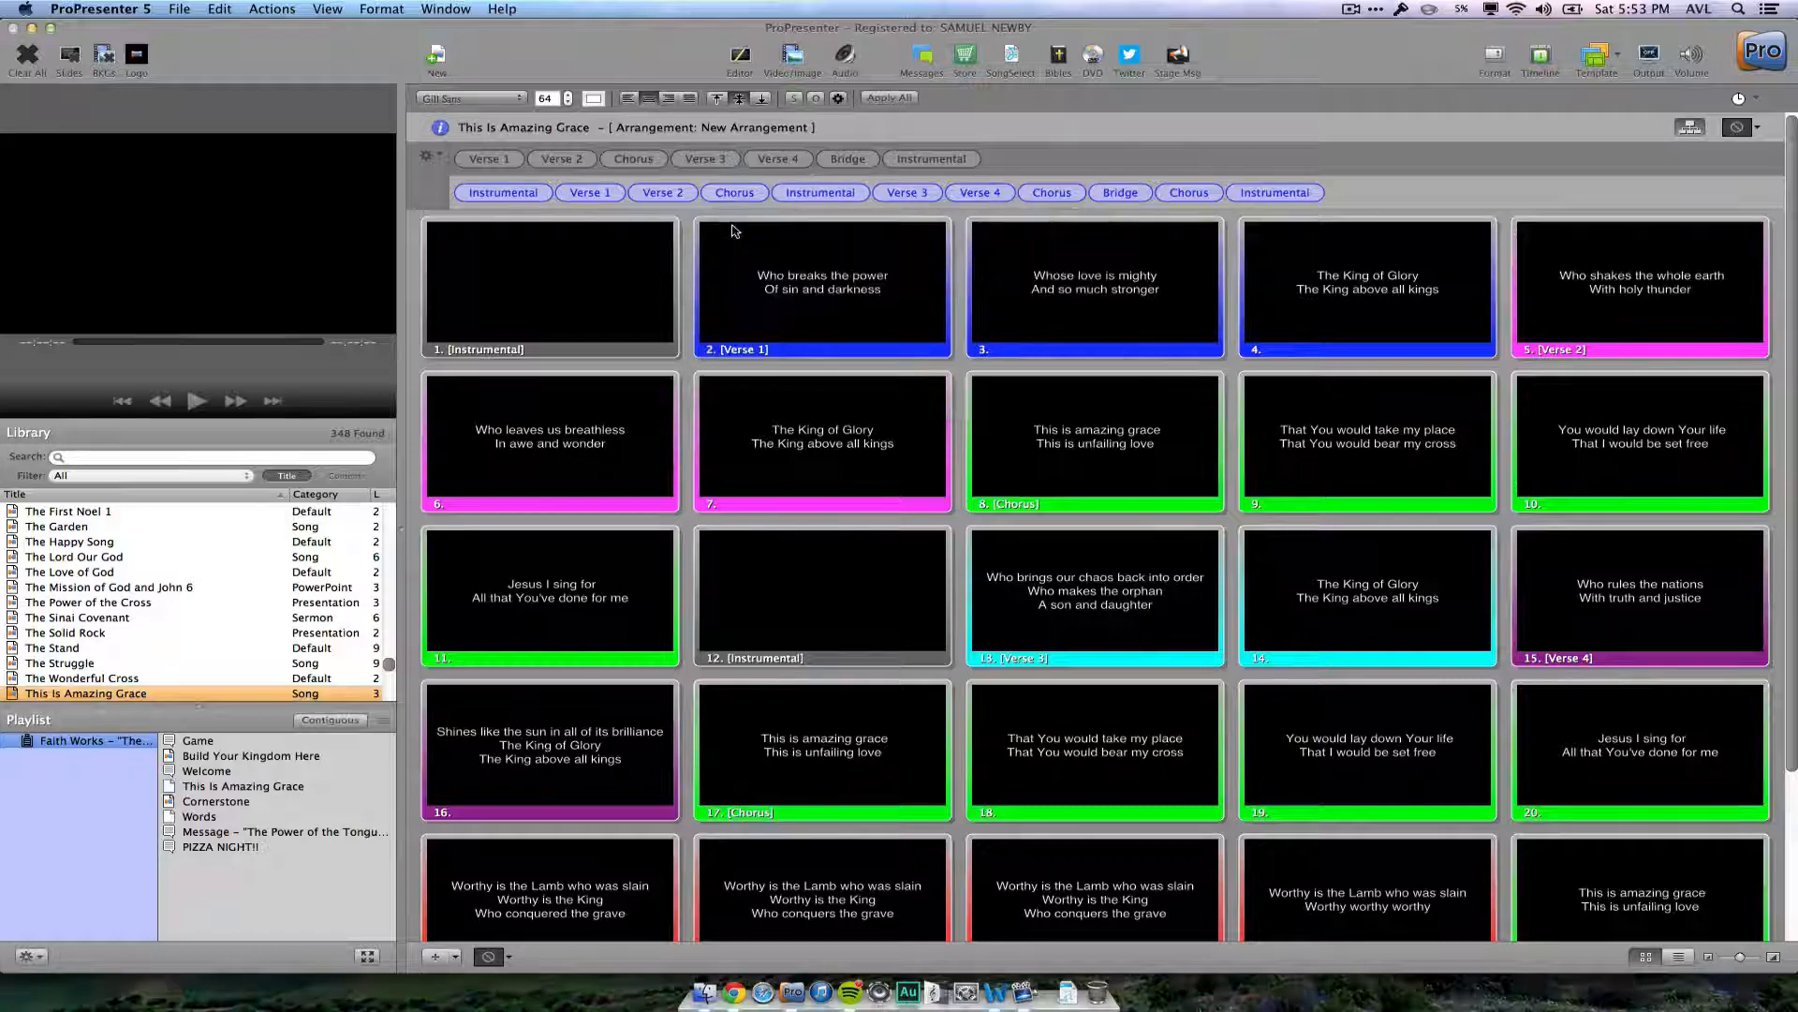
- Select the INVERT - 02/02/14 arrangement for the song, and review all its slides with the arrangement area hidden
click(440, 159)
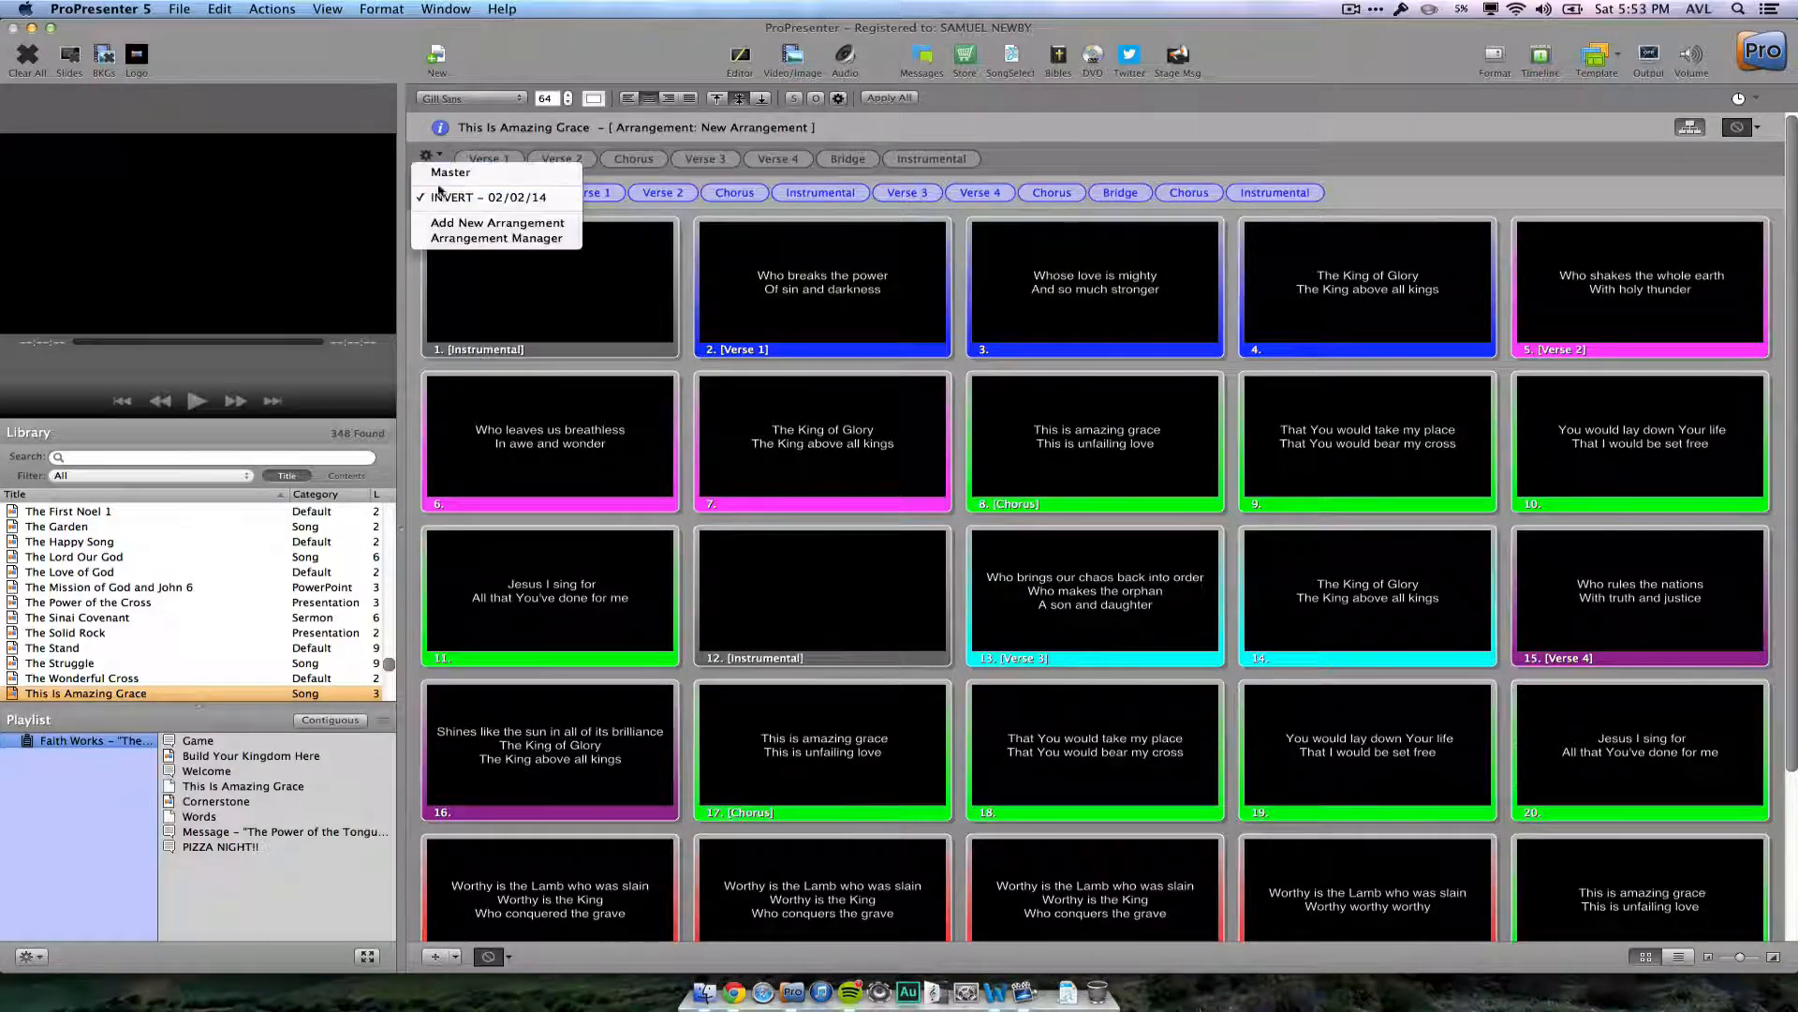
click(473, 196)
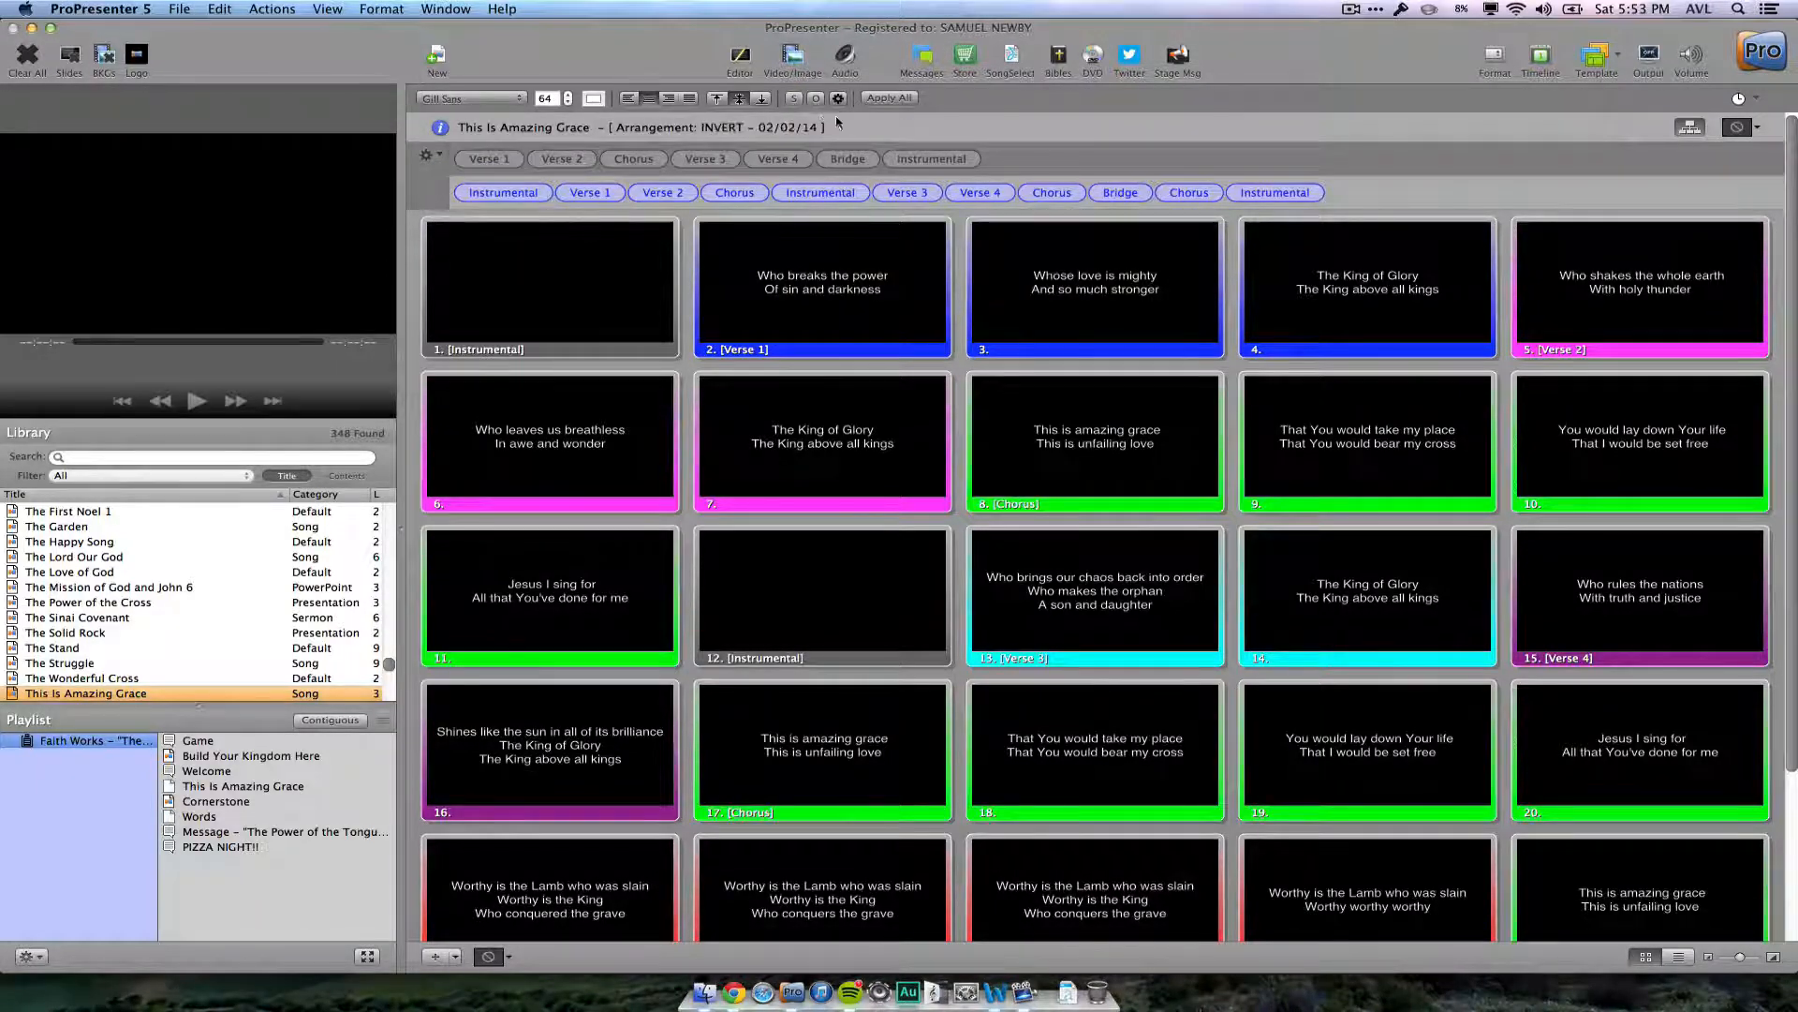
click(1689, 131)
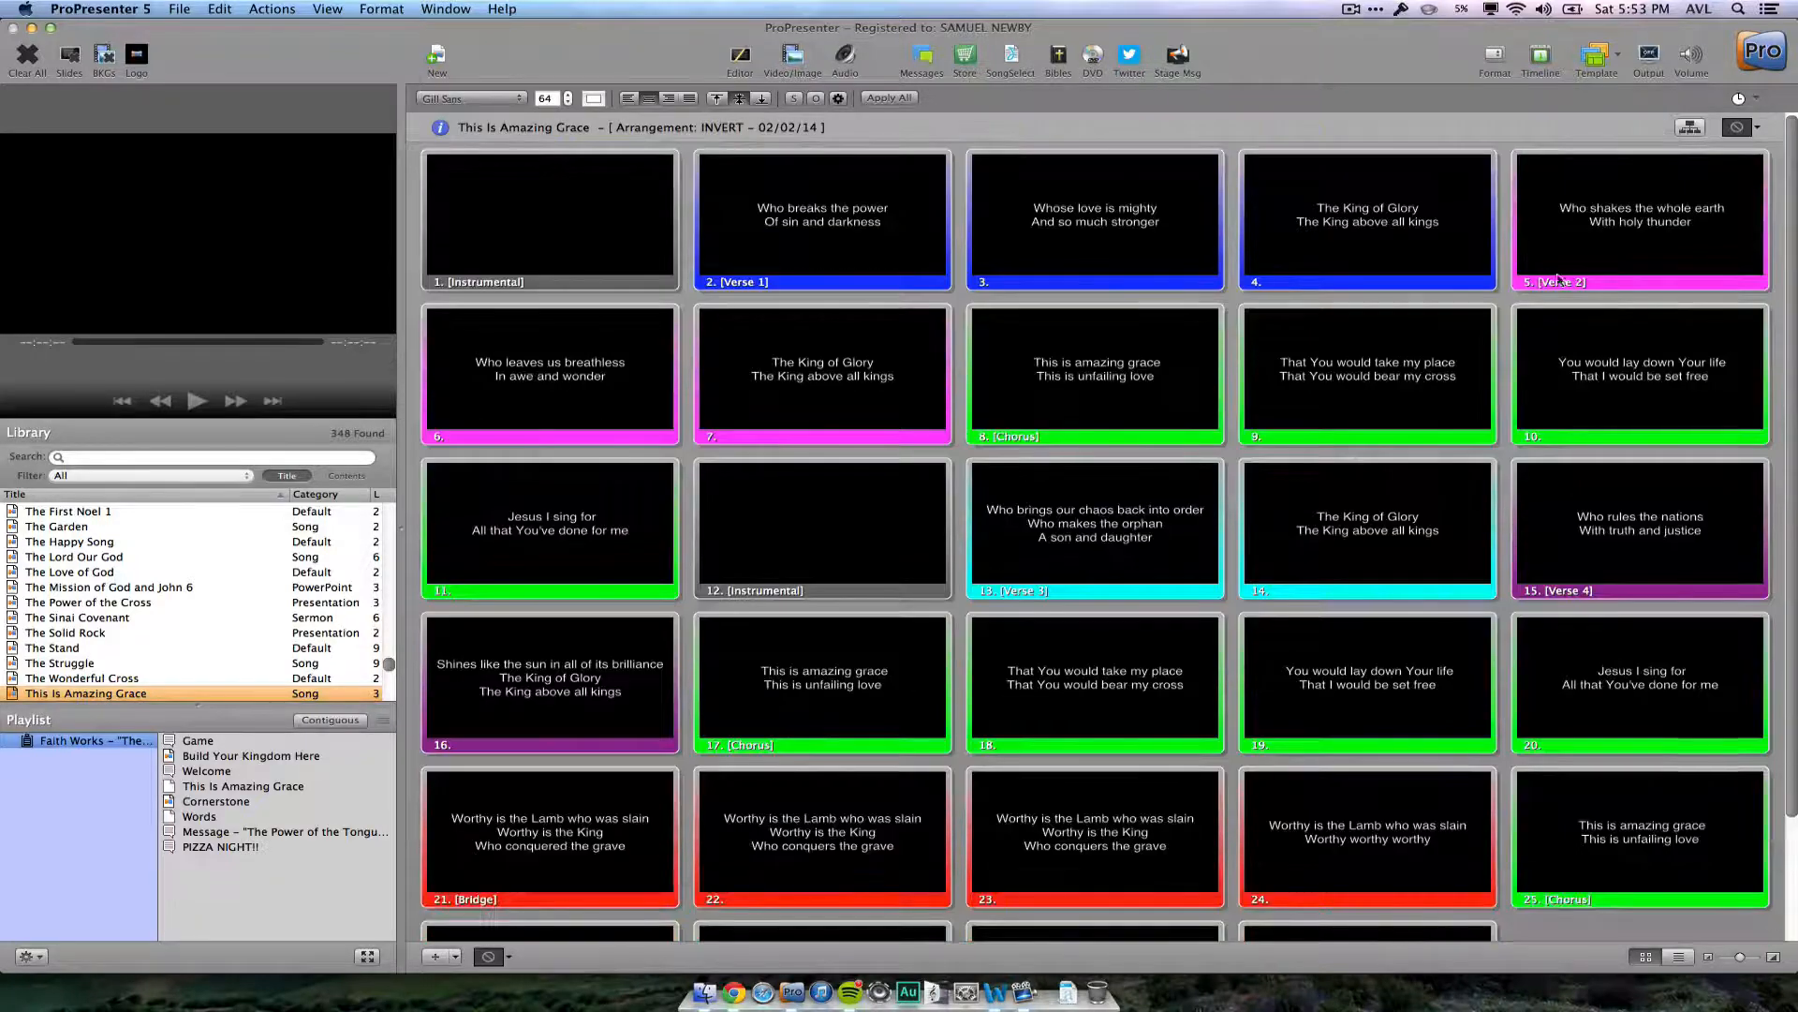
scroll(1547, 534, down, 3)
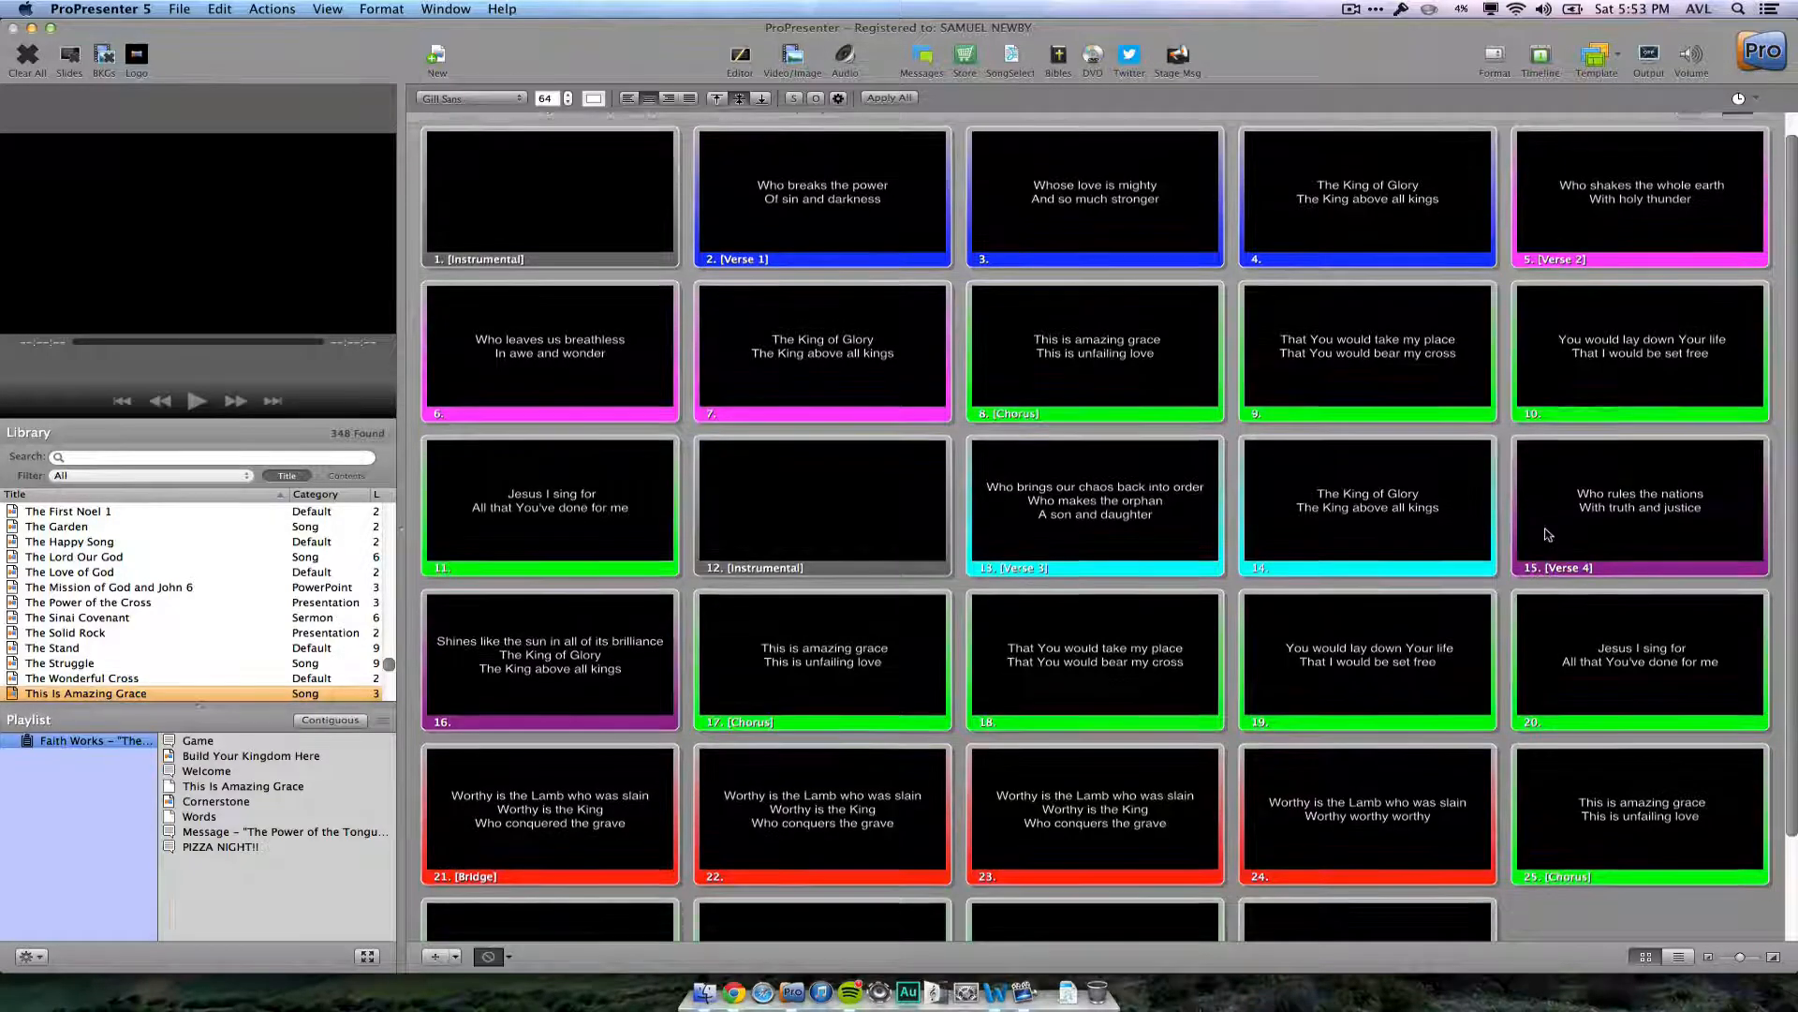
scroll(1547, 534, down, 1)
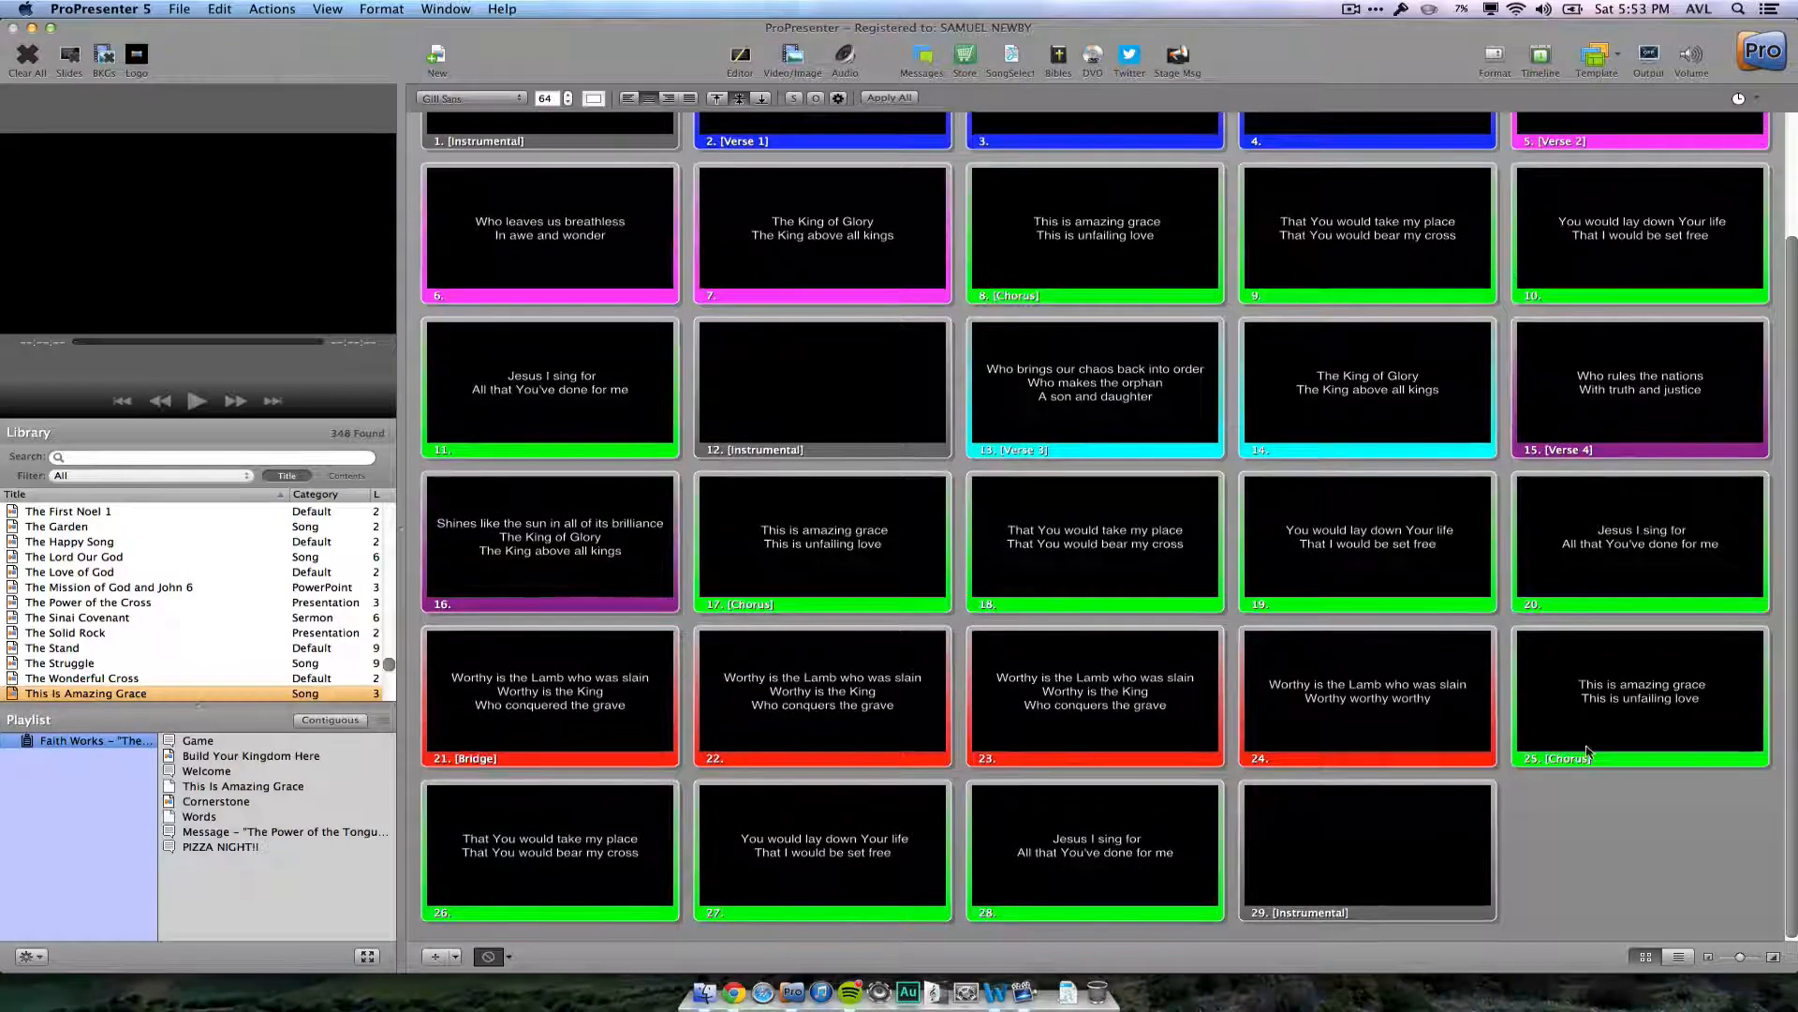
scroll(1599, 829, up, 4)
scroll(1602, 831, up, 1)
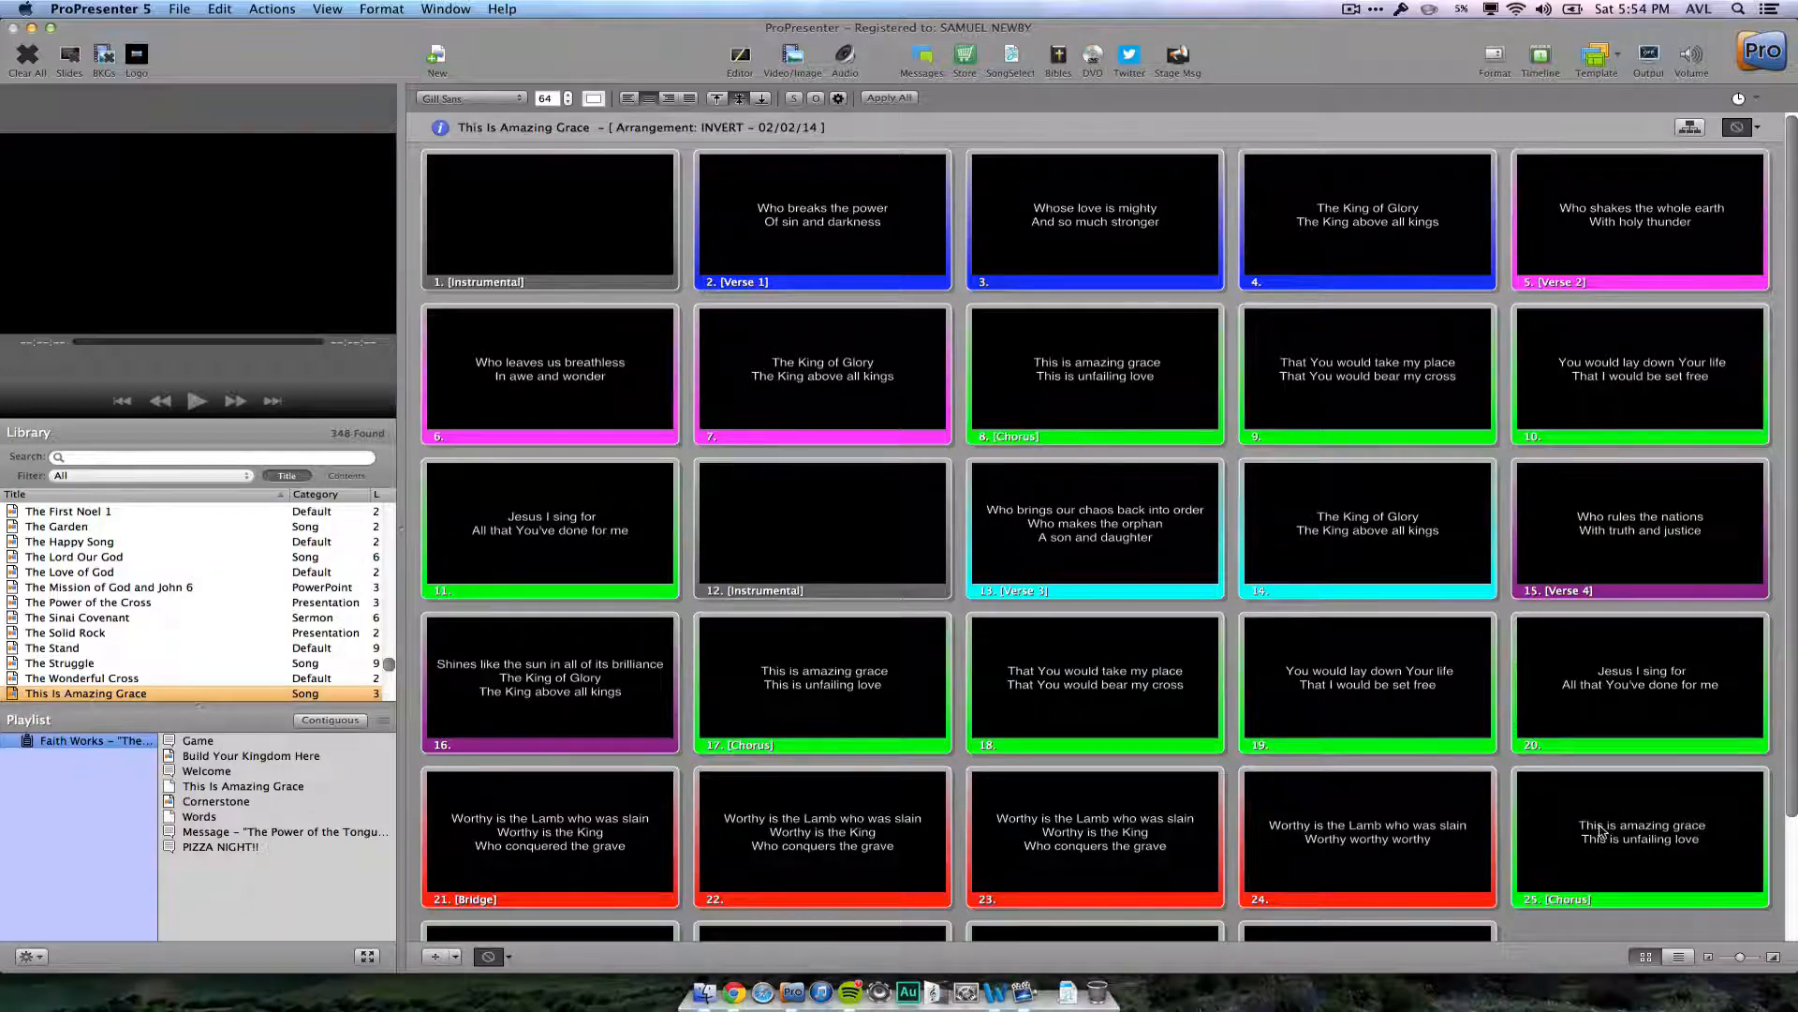
- Show the song's information fields and set the title to "This Is Amazing Grace"
click(441, 130)
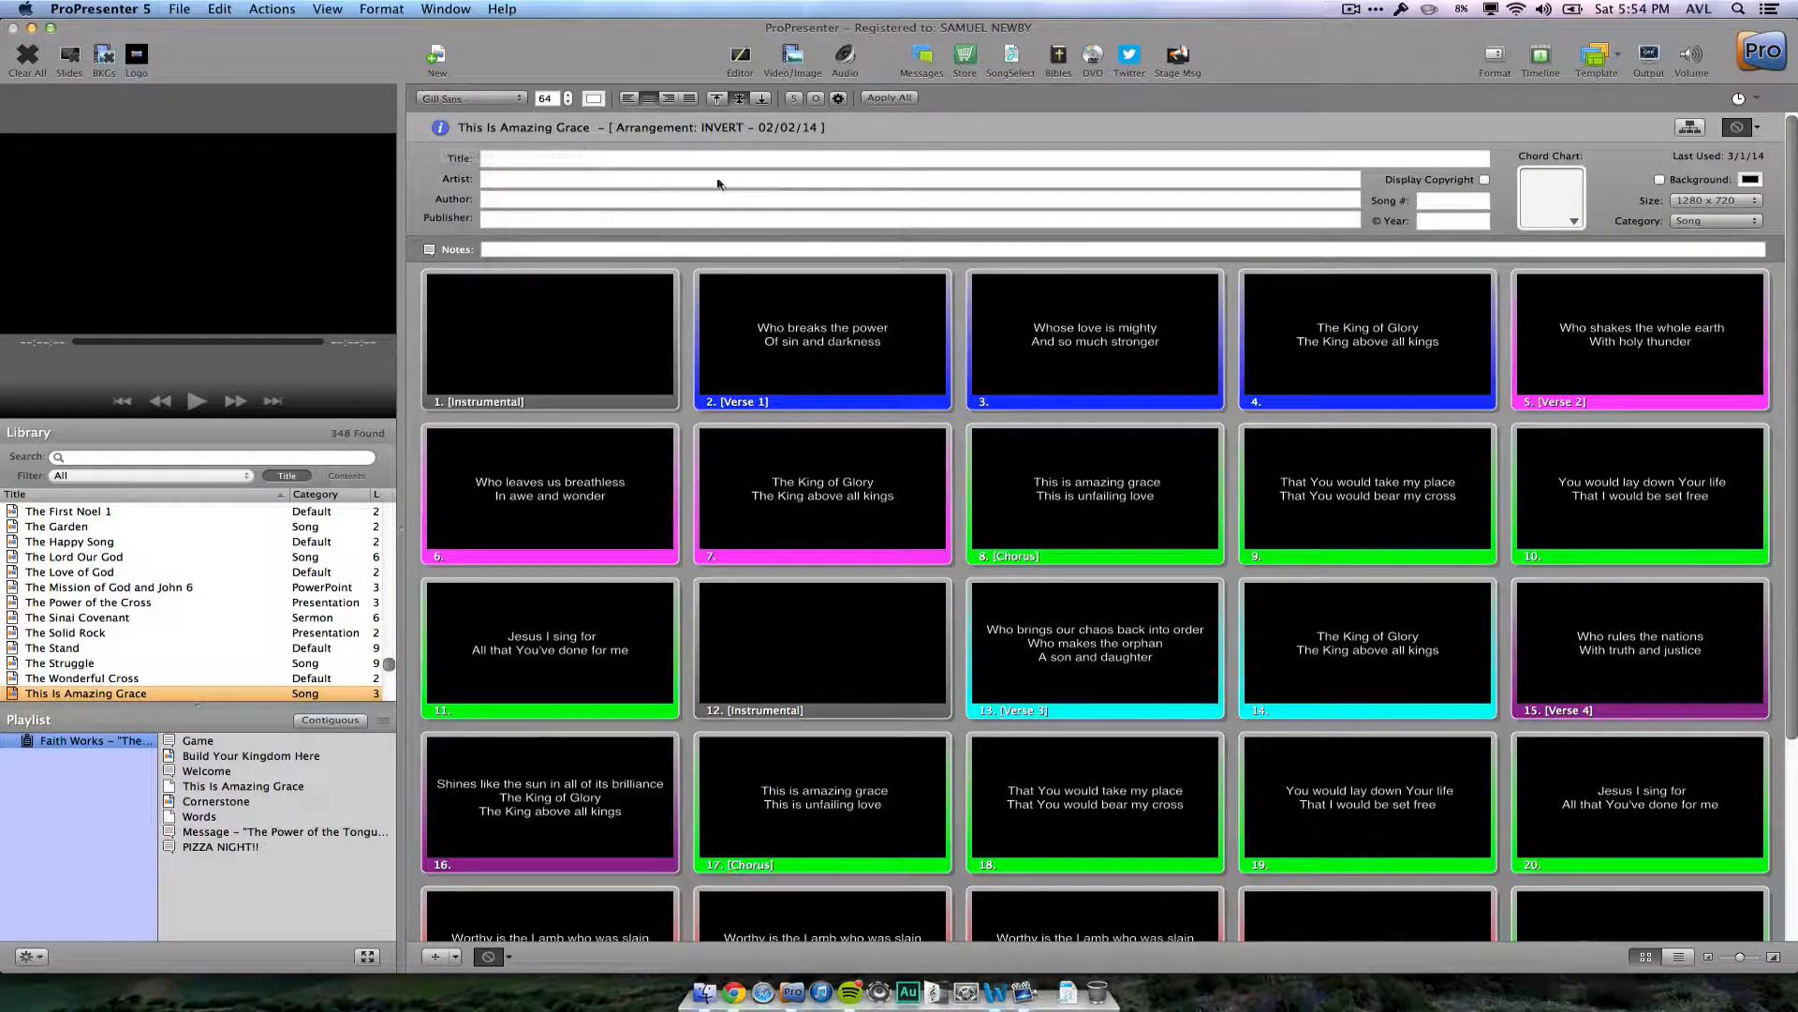
click(505, 159)
text(This)
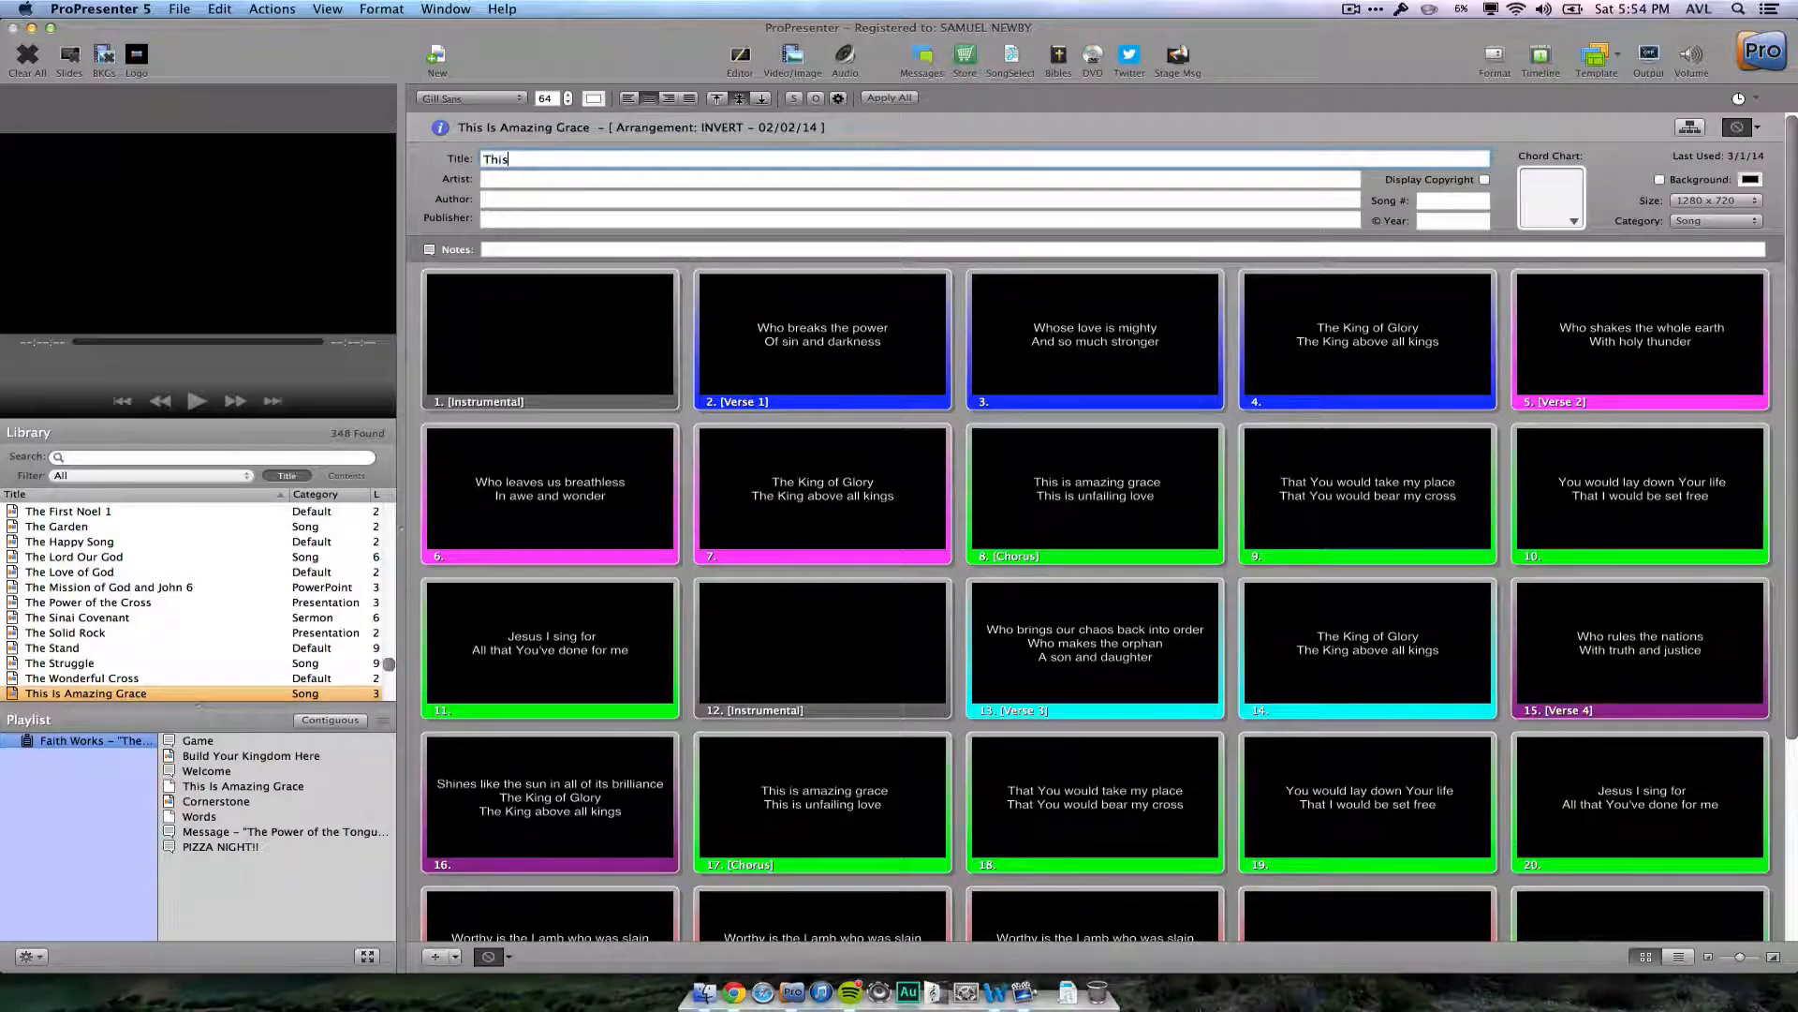
text( Is Amazing Grace)
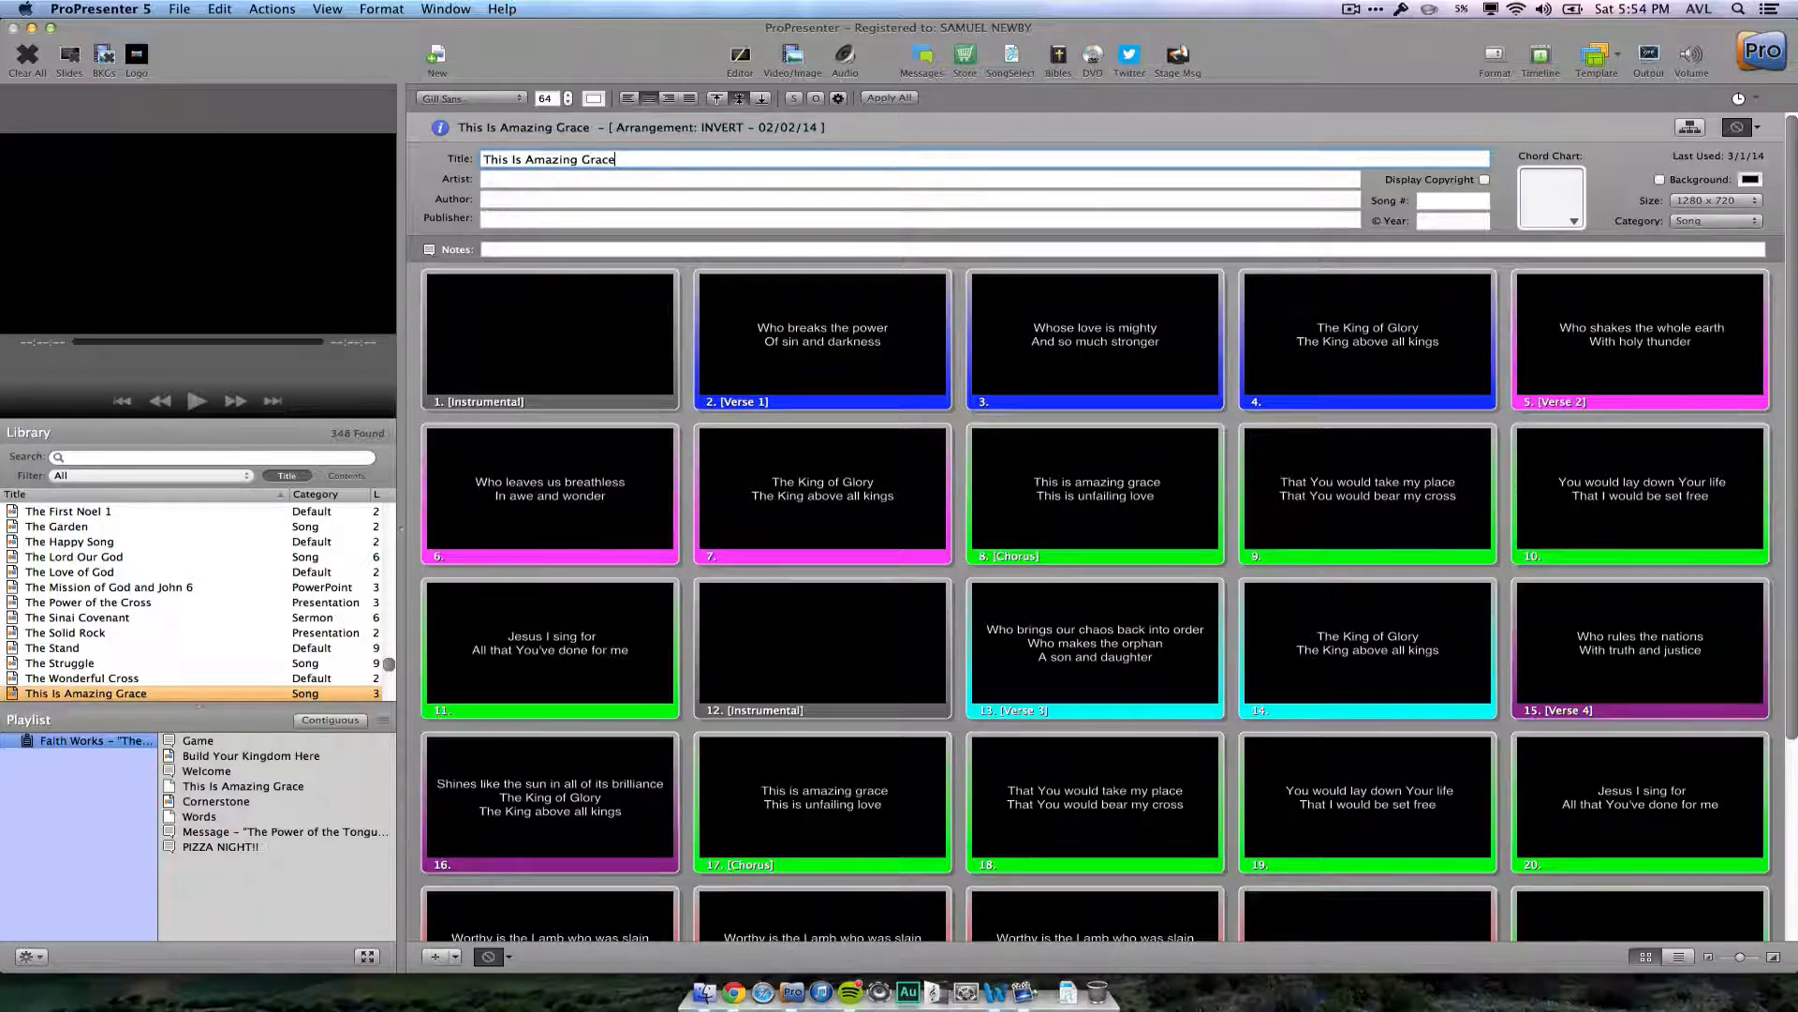
key(Tab)
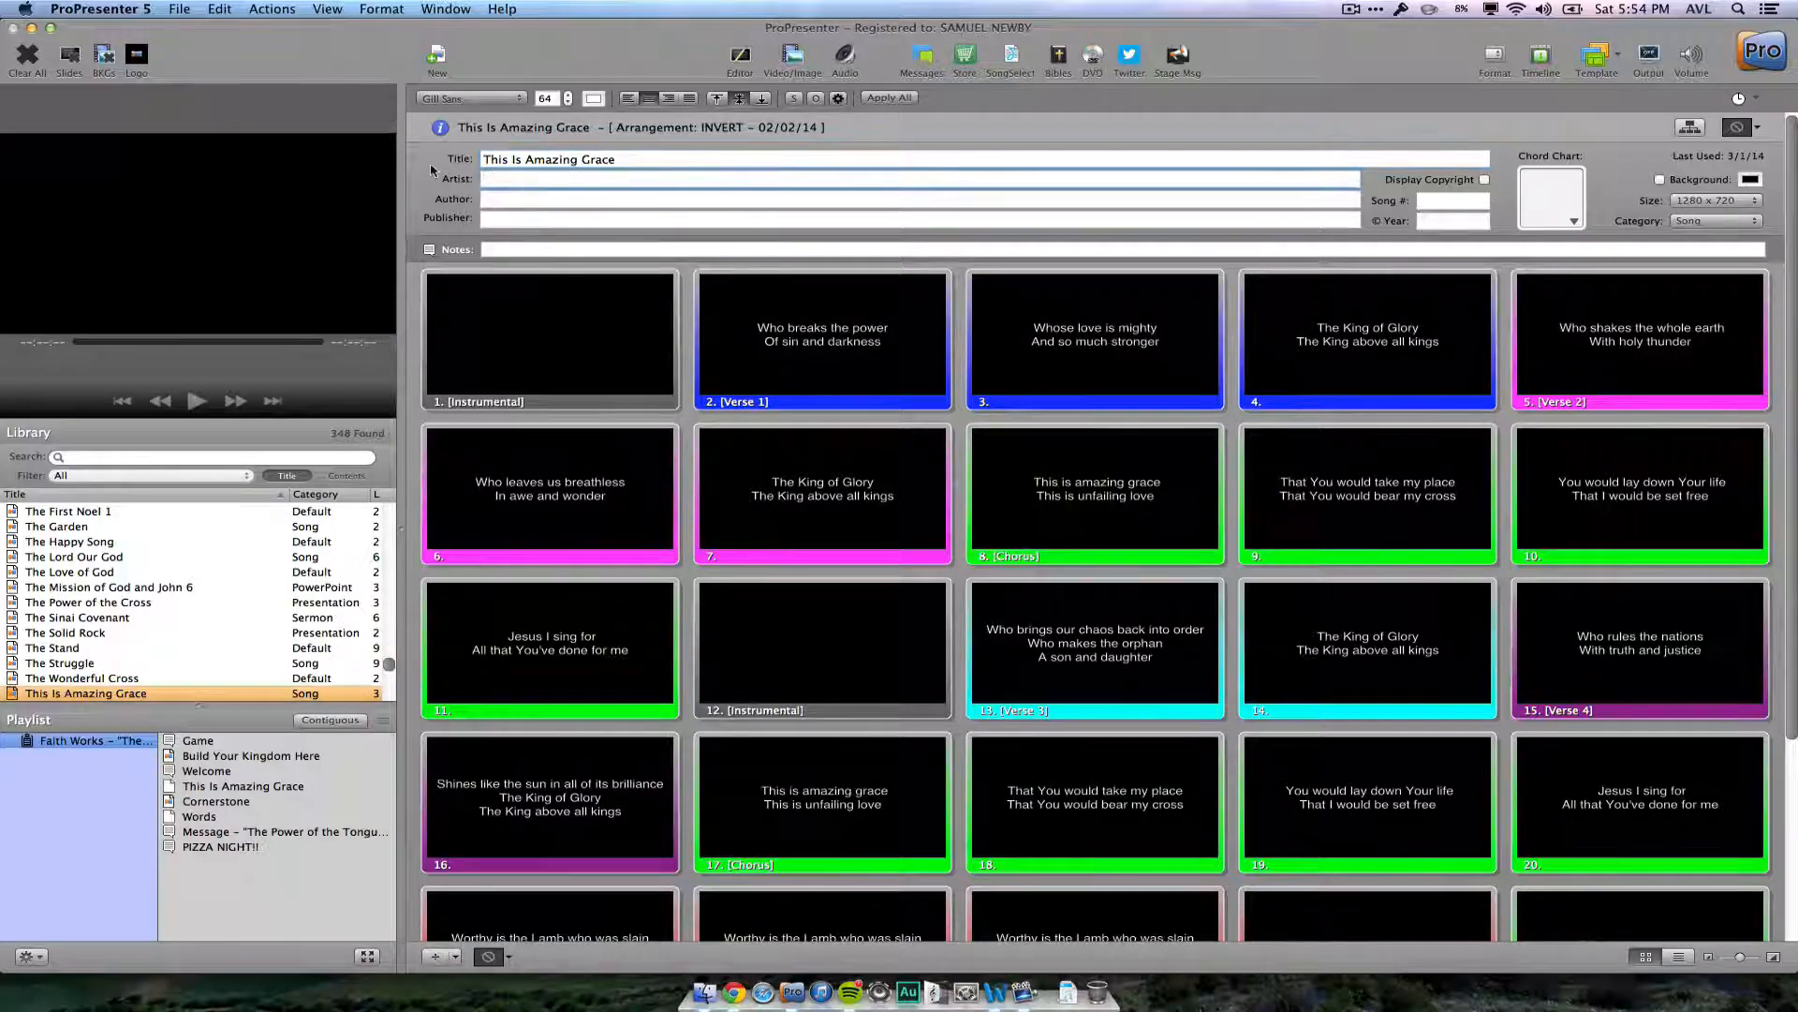
- Copy Phil Wickham from the credits in the Word lyrics document into the song's Artist field in ProPresenter
key(super+Tab)
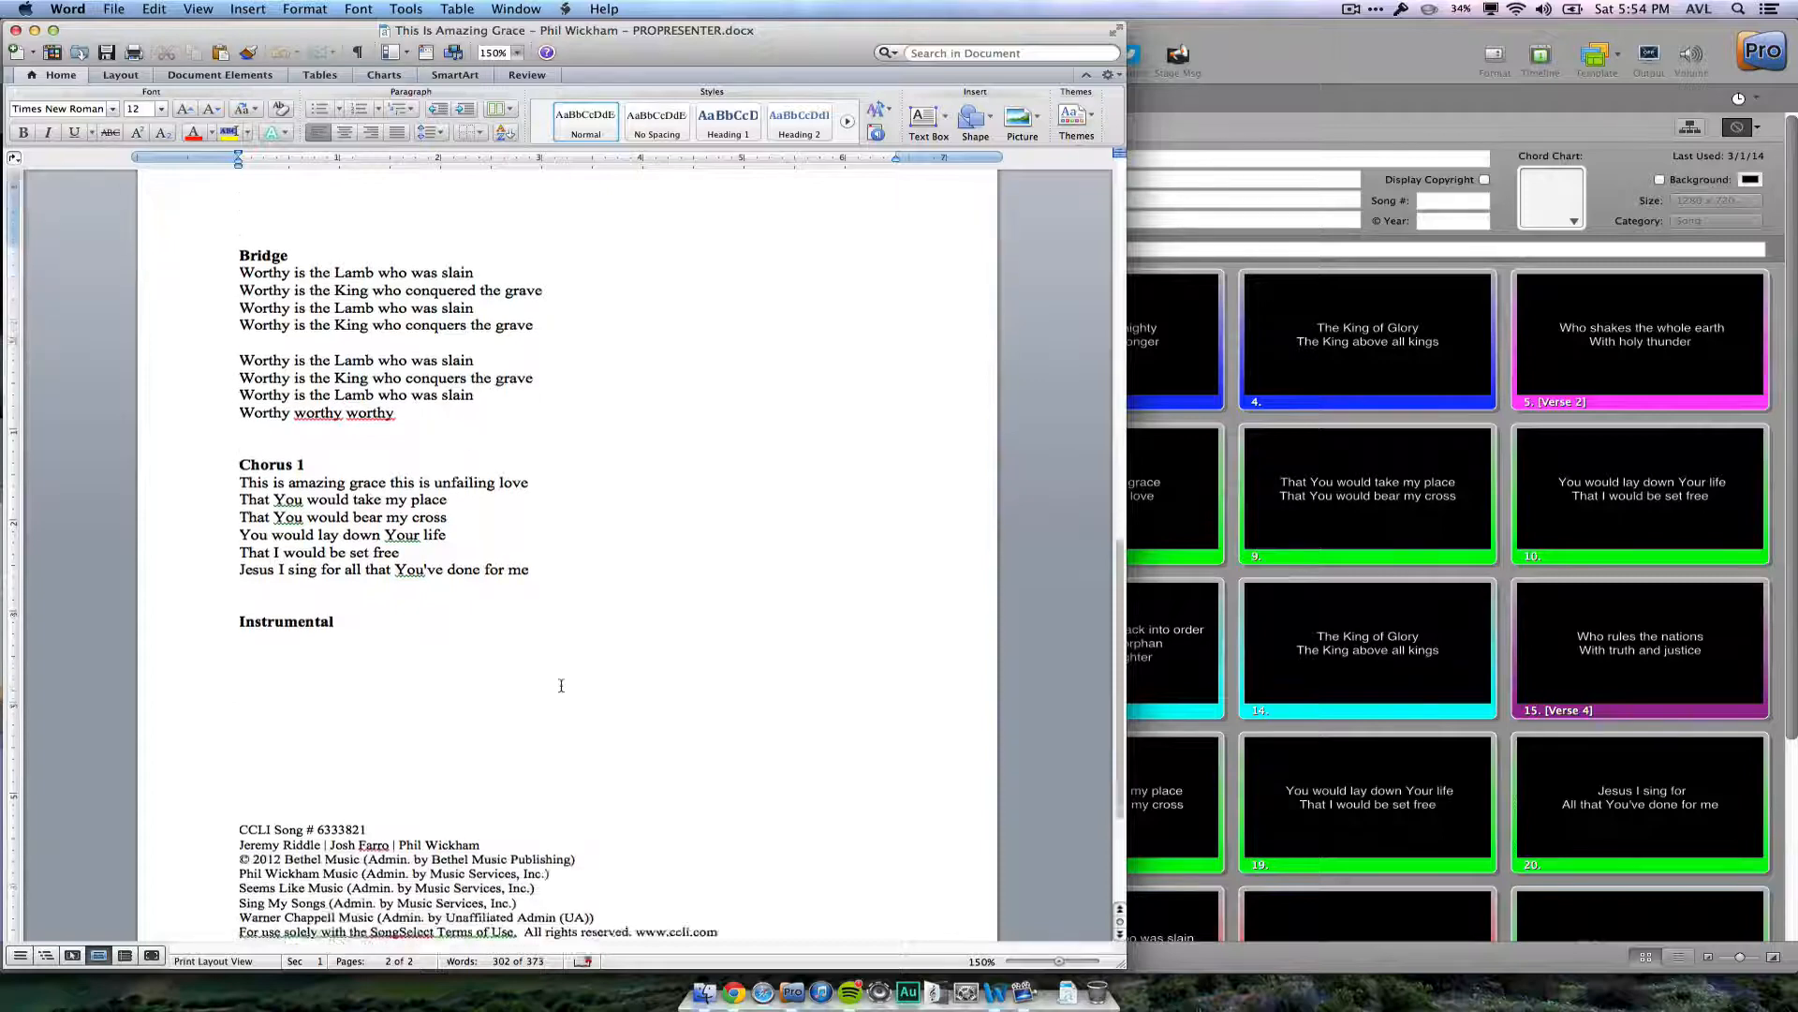
scroll(561, 686, down, 5)
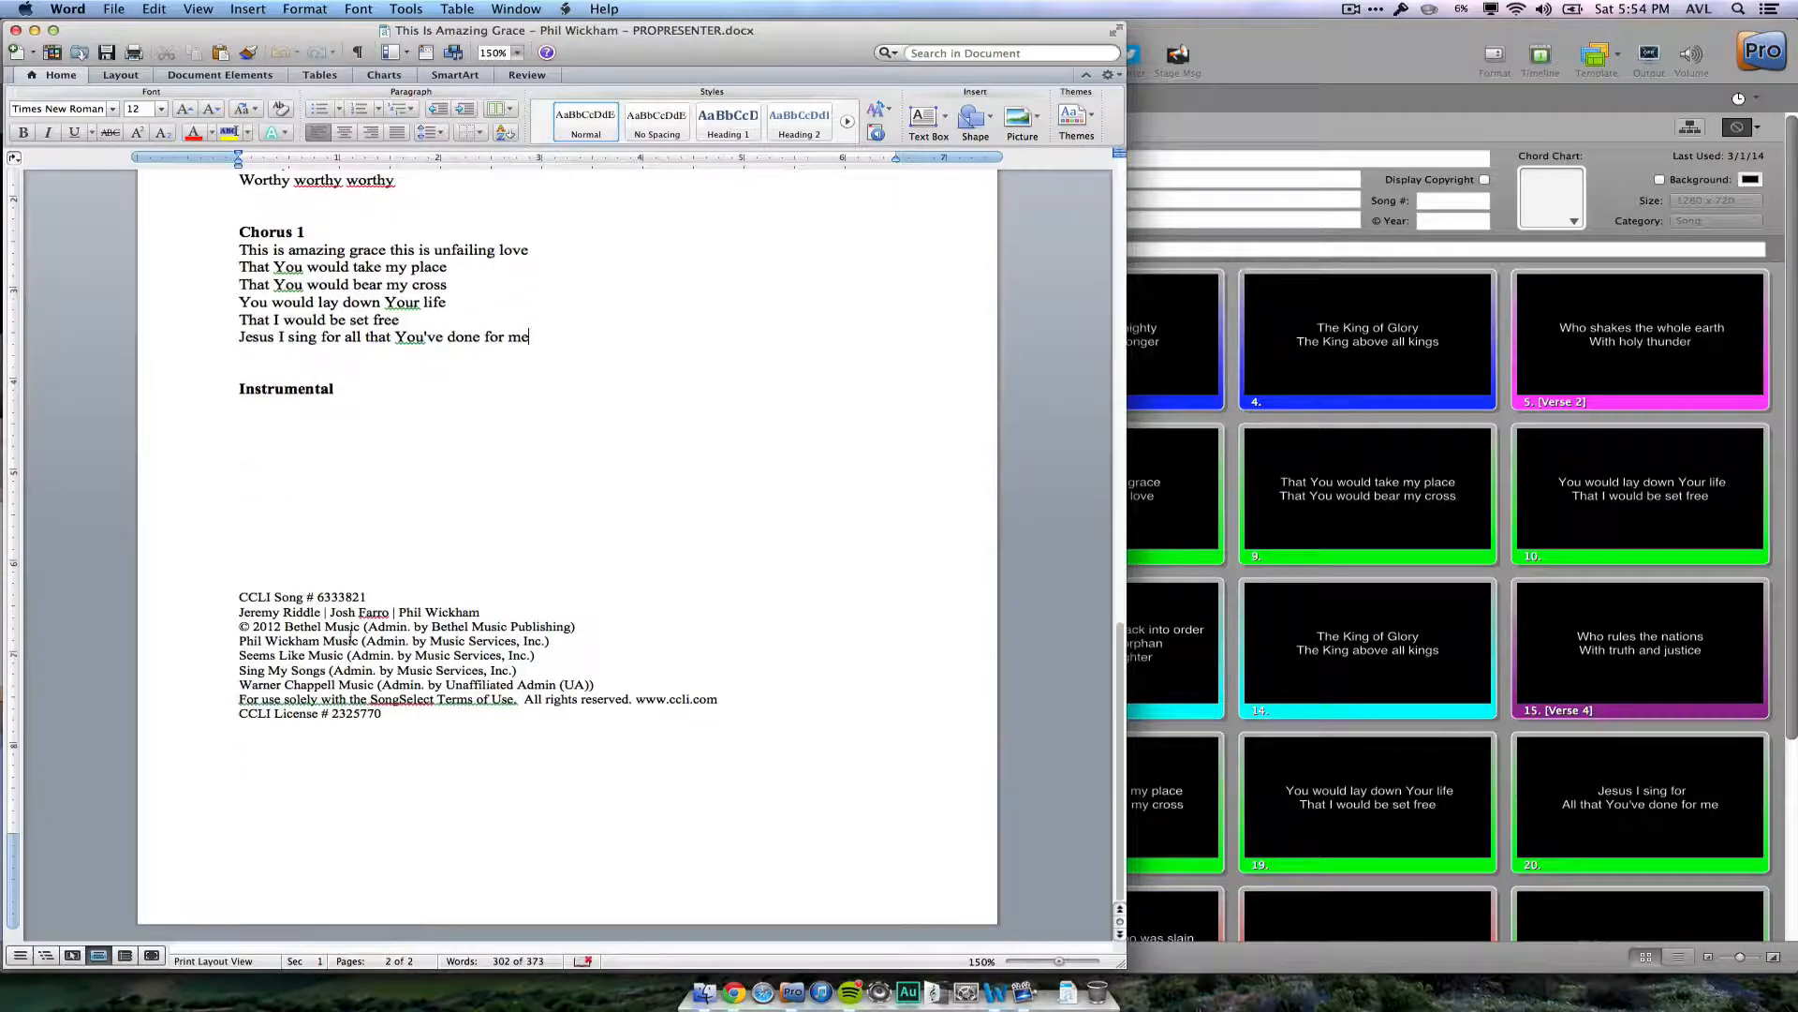
drag(324, 613, 241, 612)
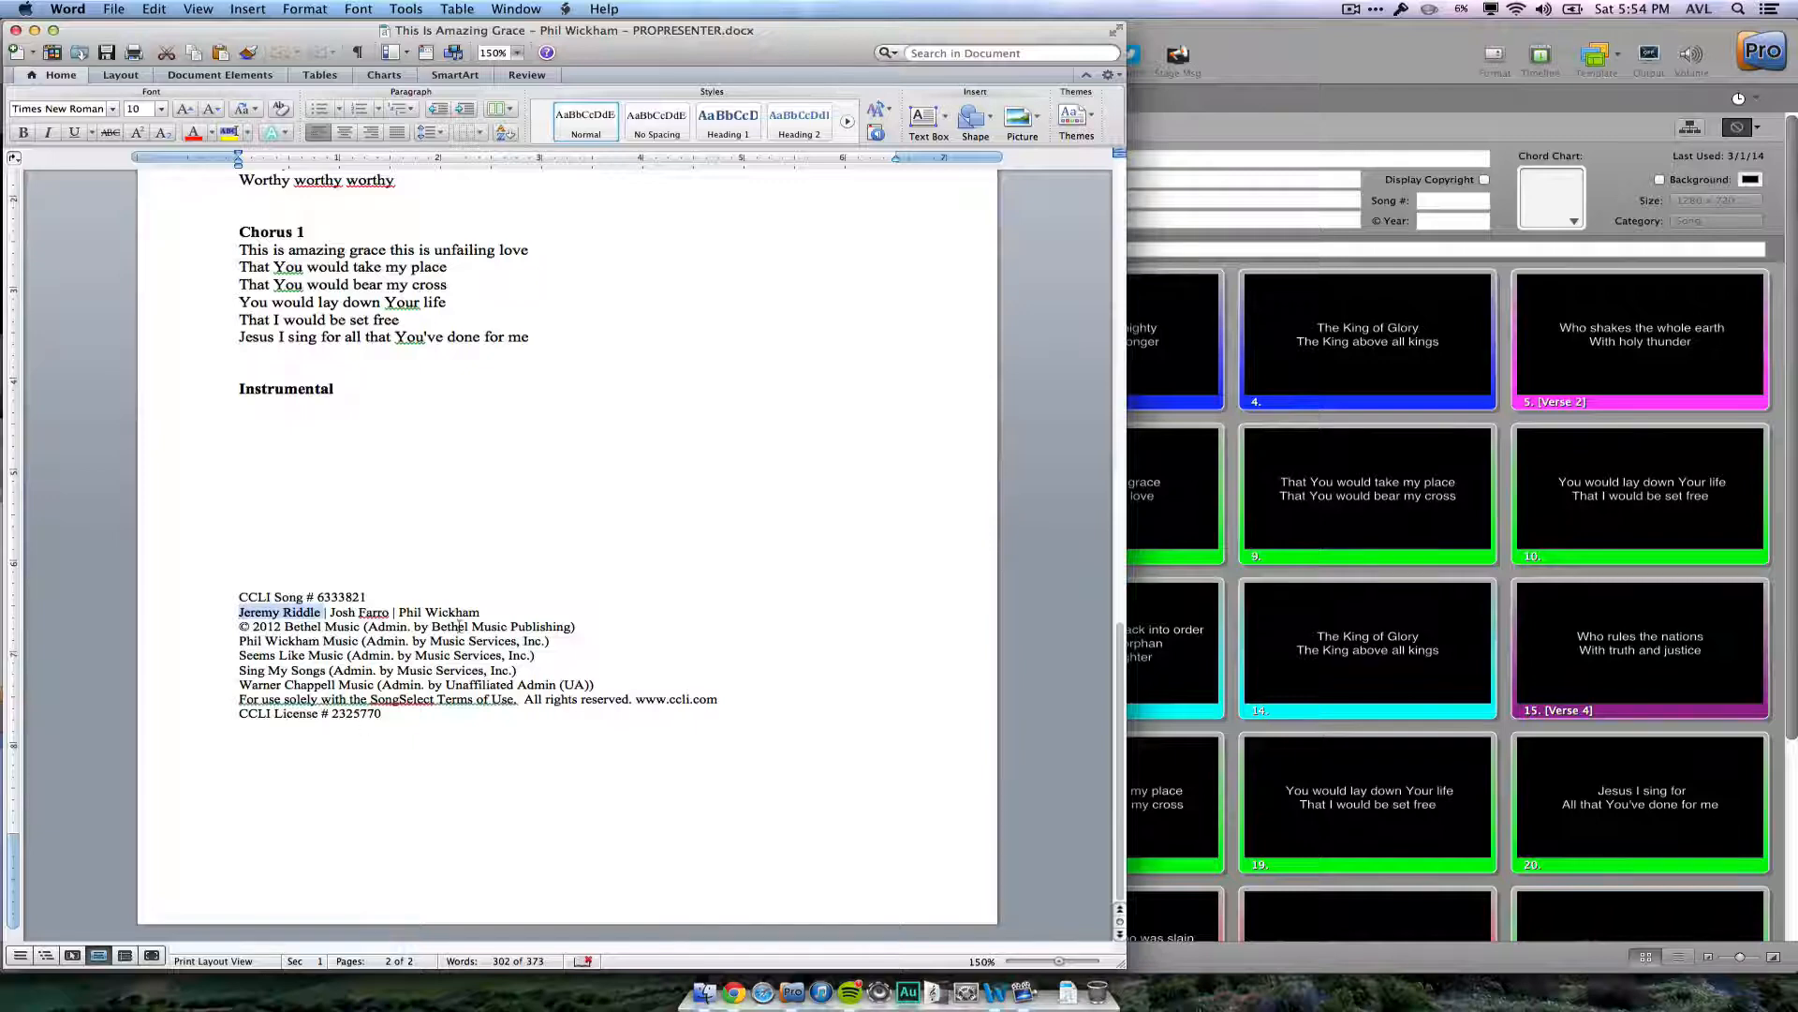
drag(482, 614, 402, 615)
key(super+c)
key(super+Tab)
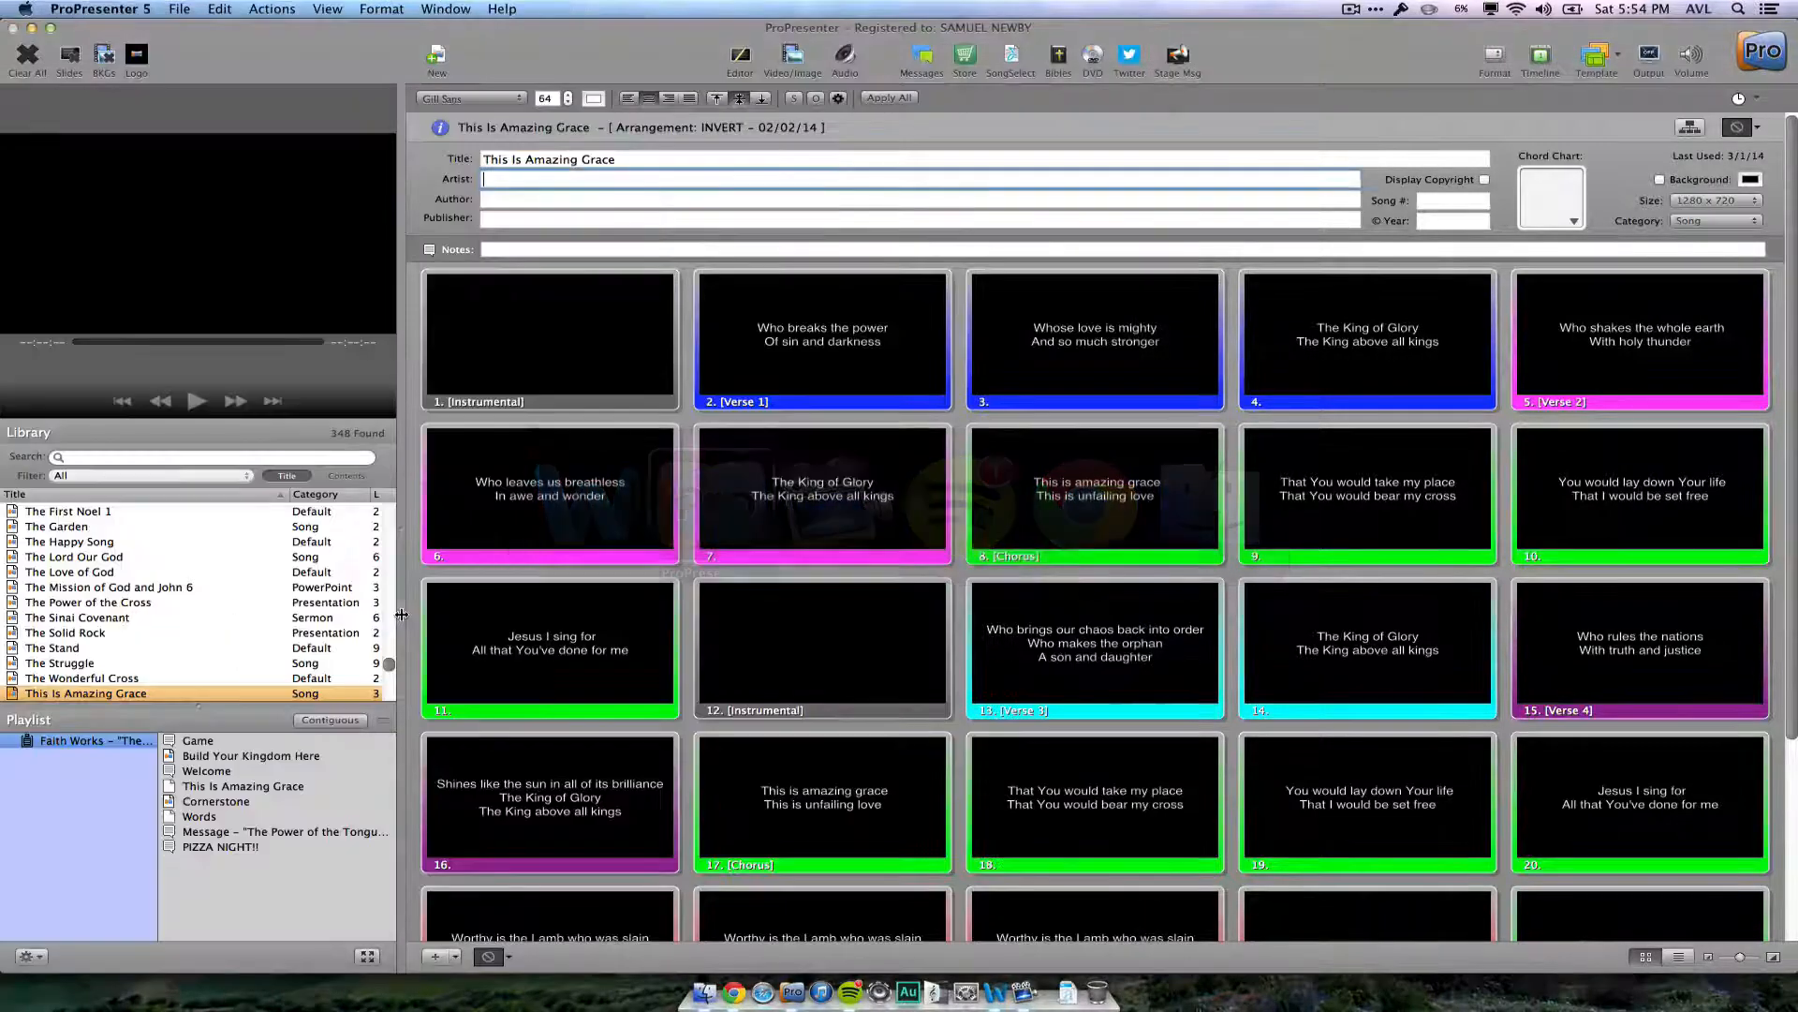
key(super+v)
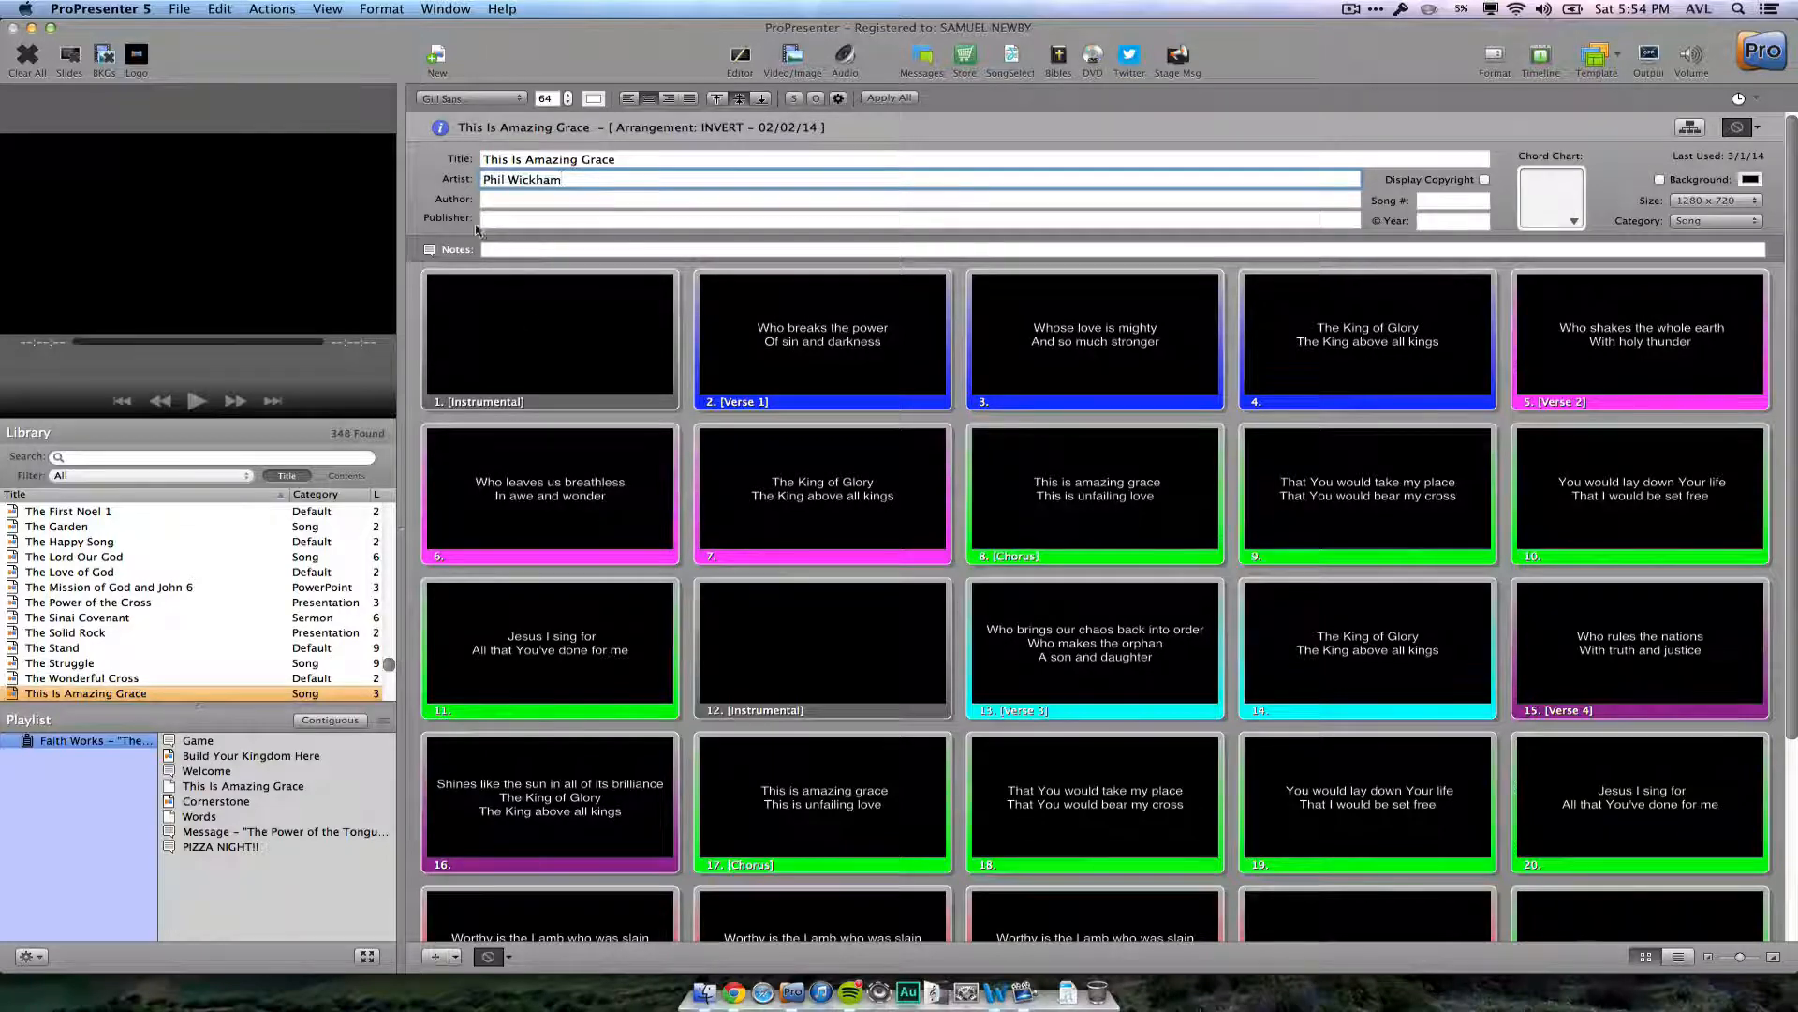
- Copy the CCLI song number 6333821 from the Word credits into the Song # field in ProPresenter
key(super+Tab)
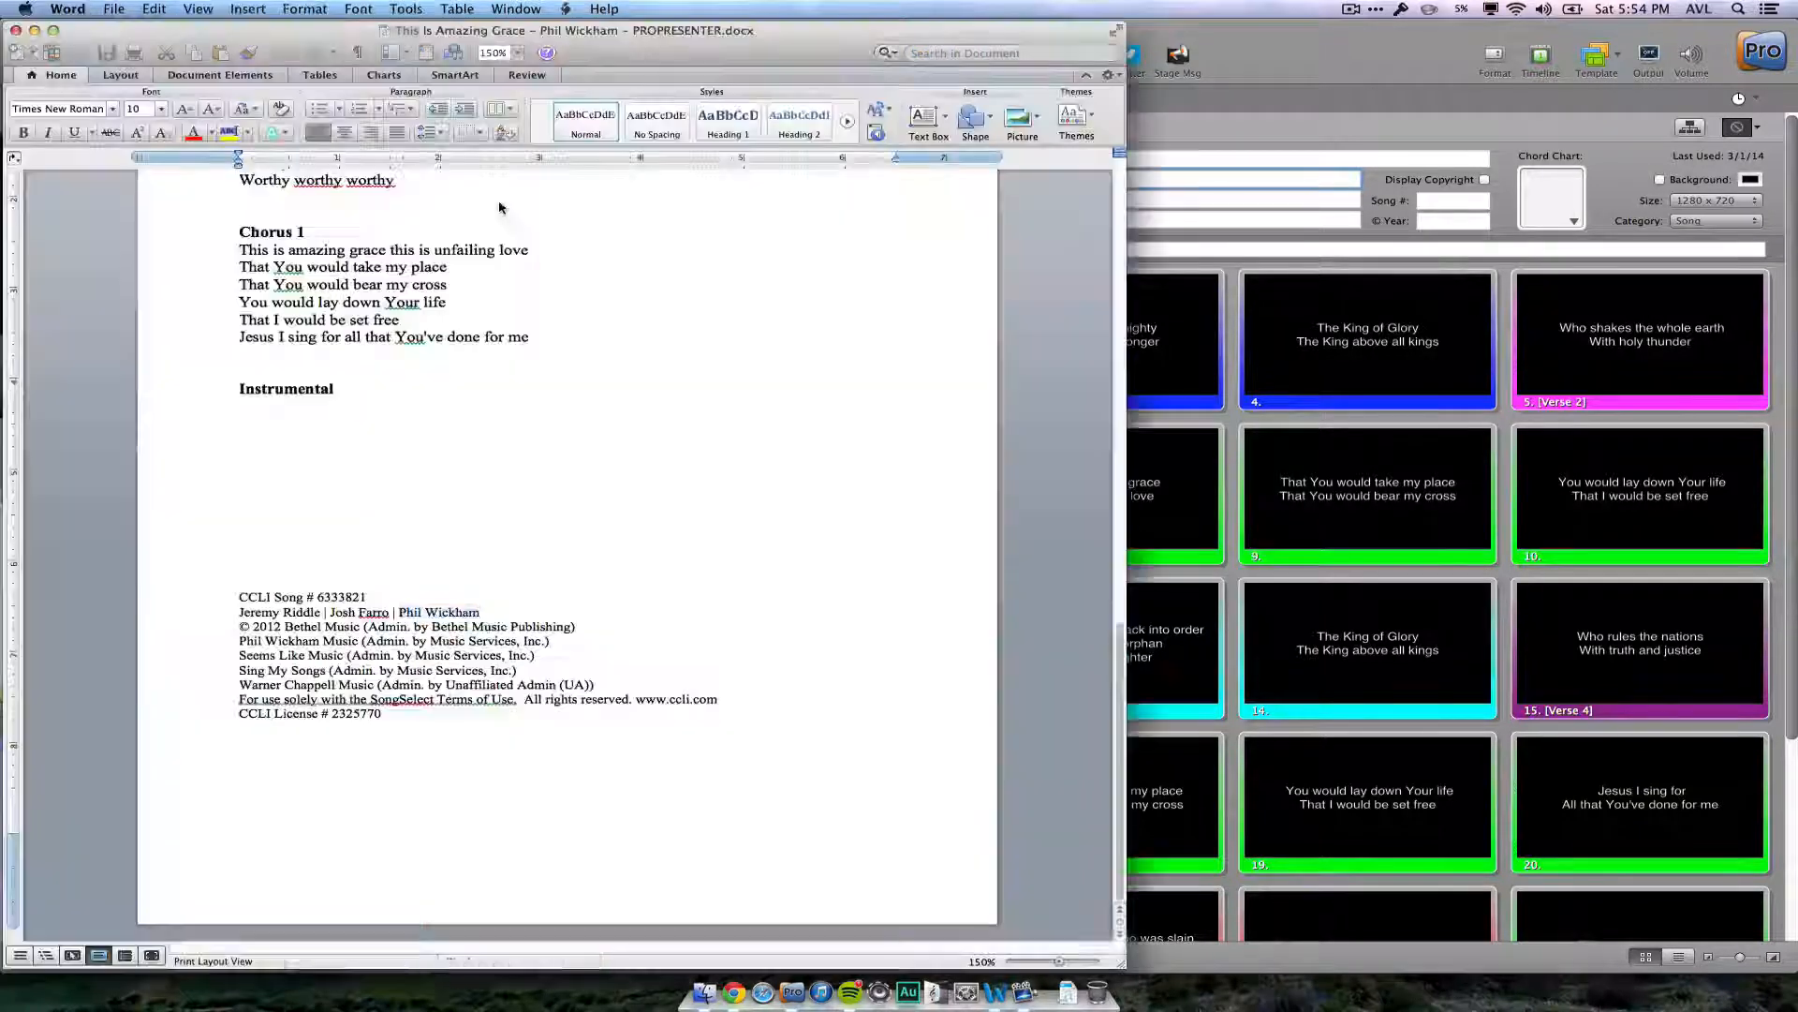
drag(367, 596, 321, 600)
key(super+c)
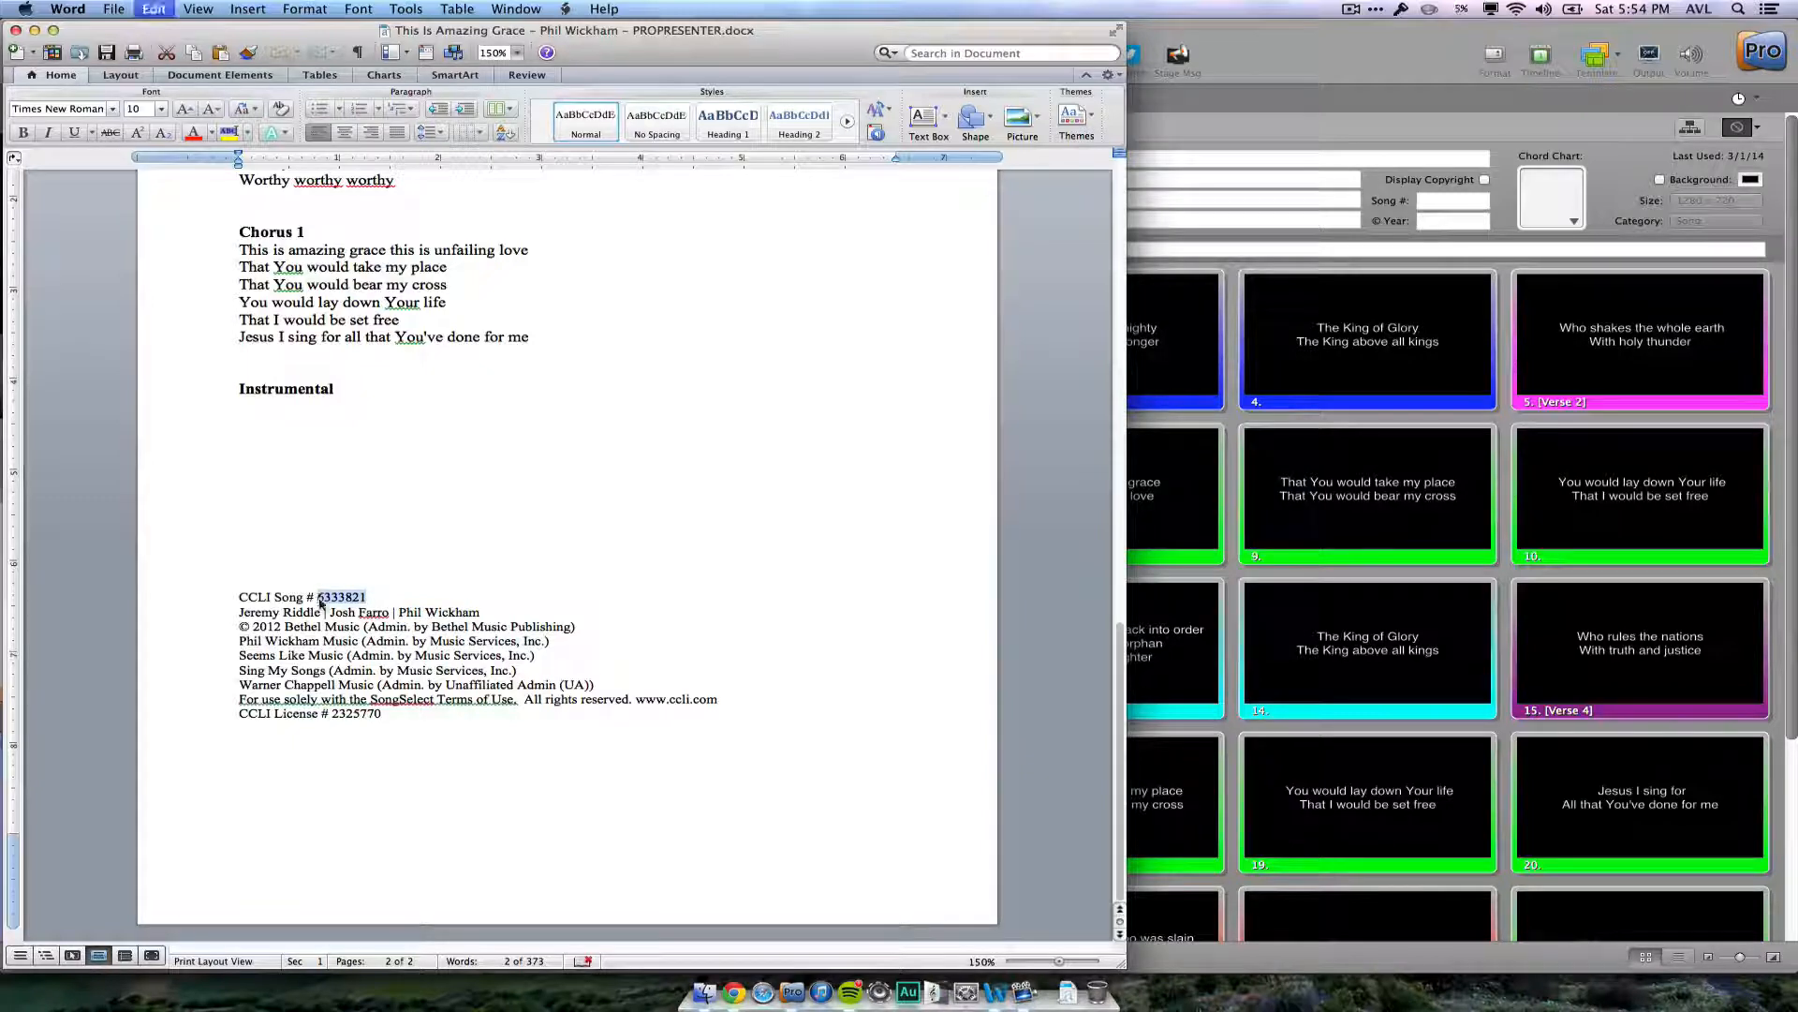
key(super+Tab)
click(1430, 199)
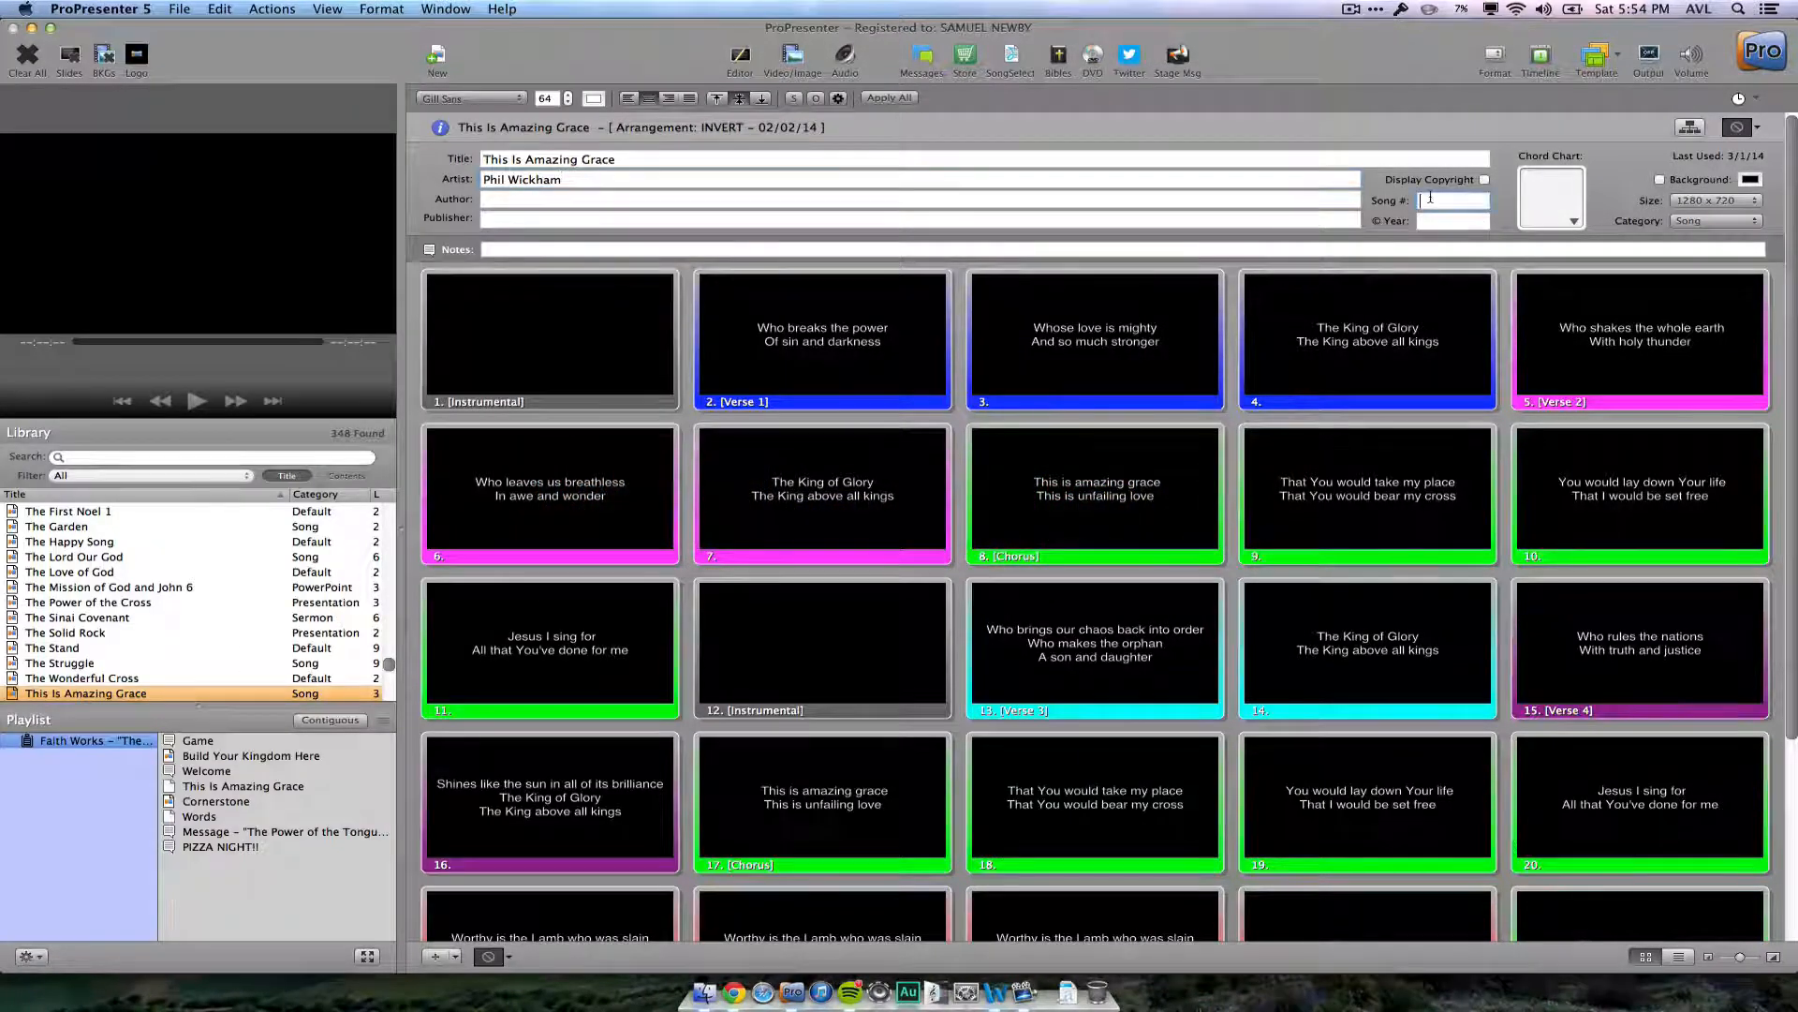
key(super+v)
- Check the Word credits, set the copyright year to 2012 in ProPresenter, and turn on Display Copyright
key(super+Tab)
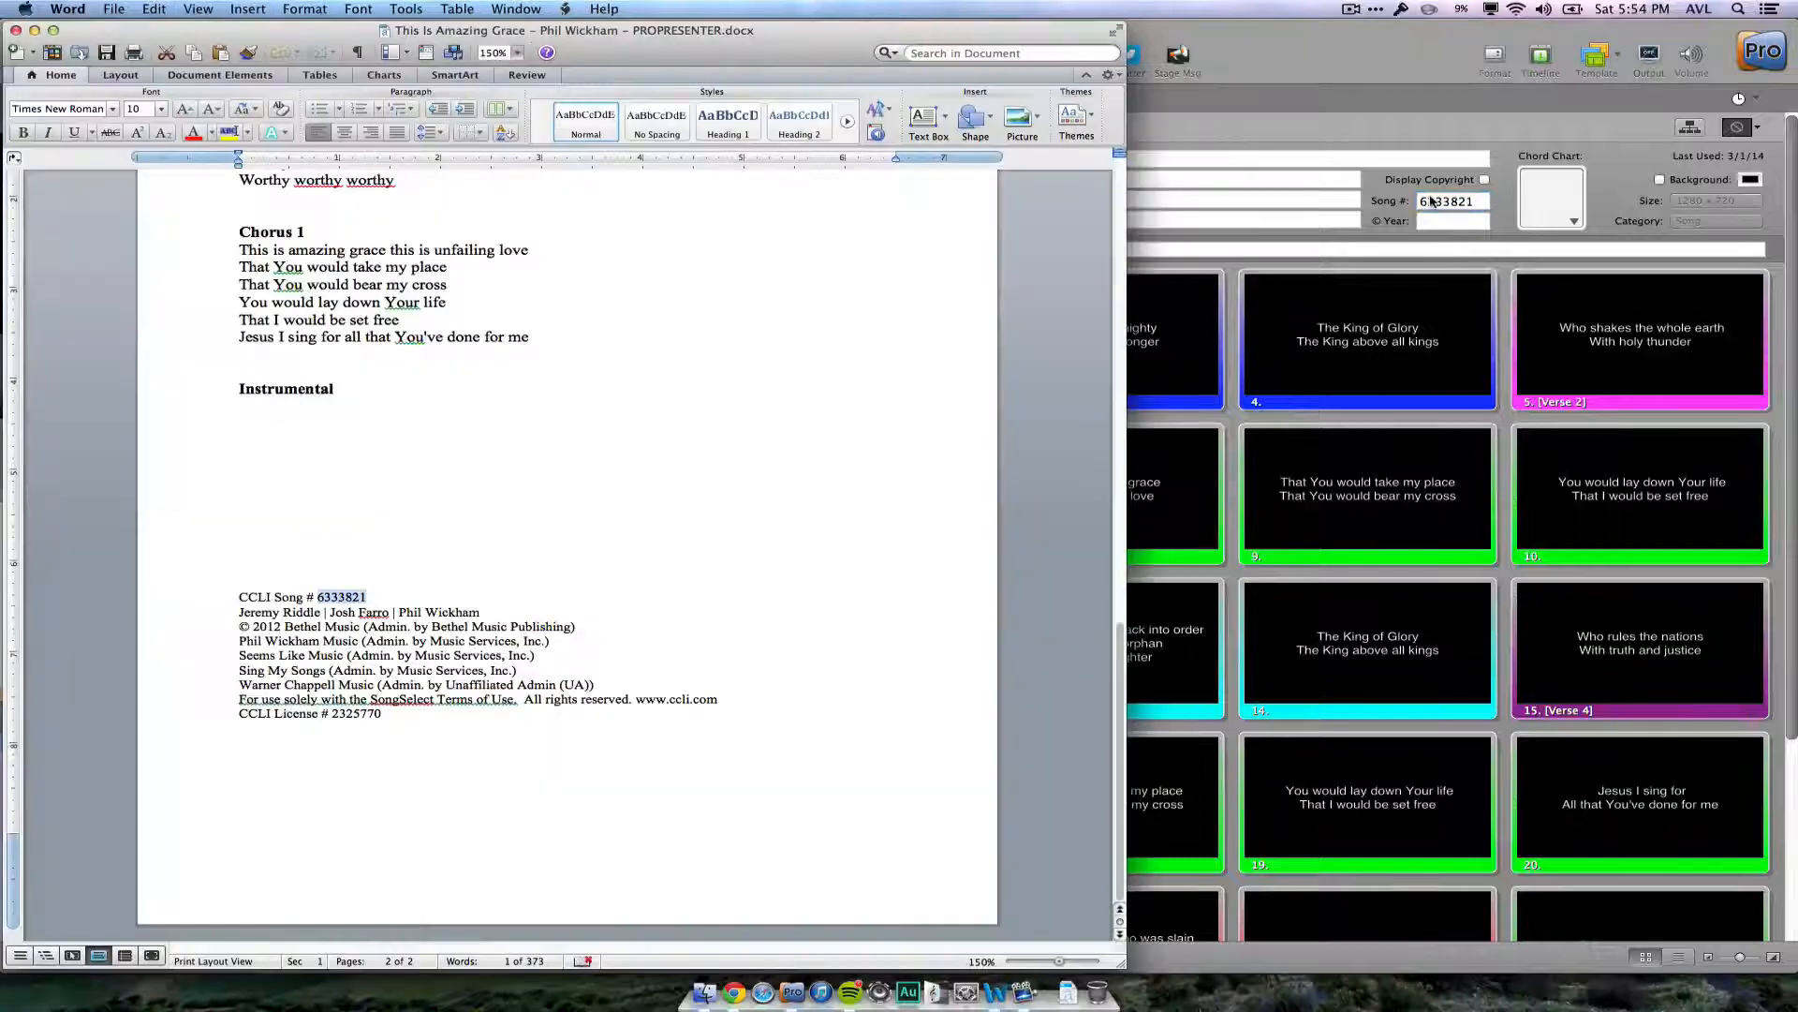
key(super+Tab)
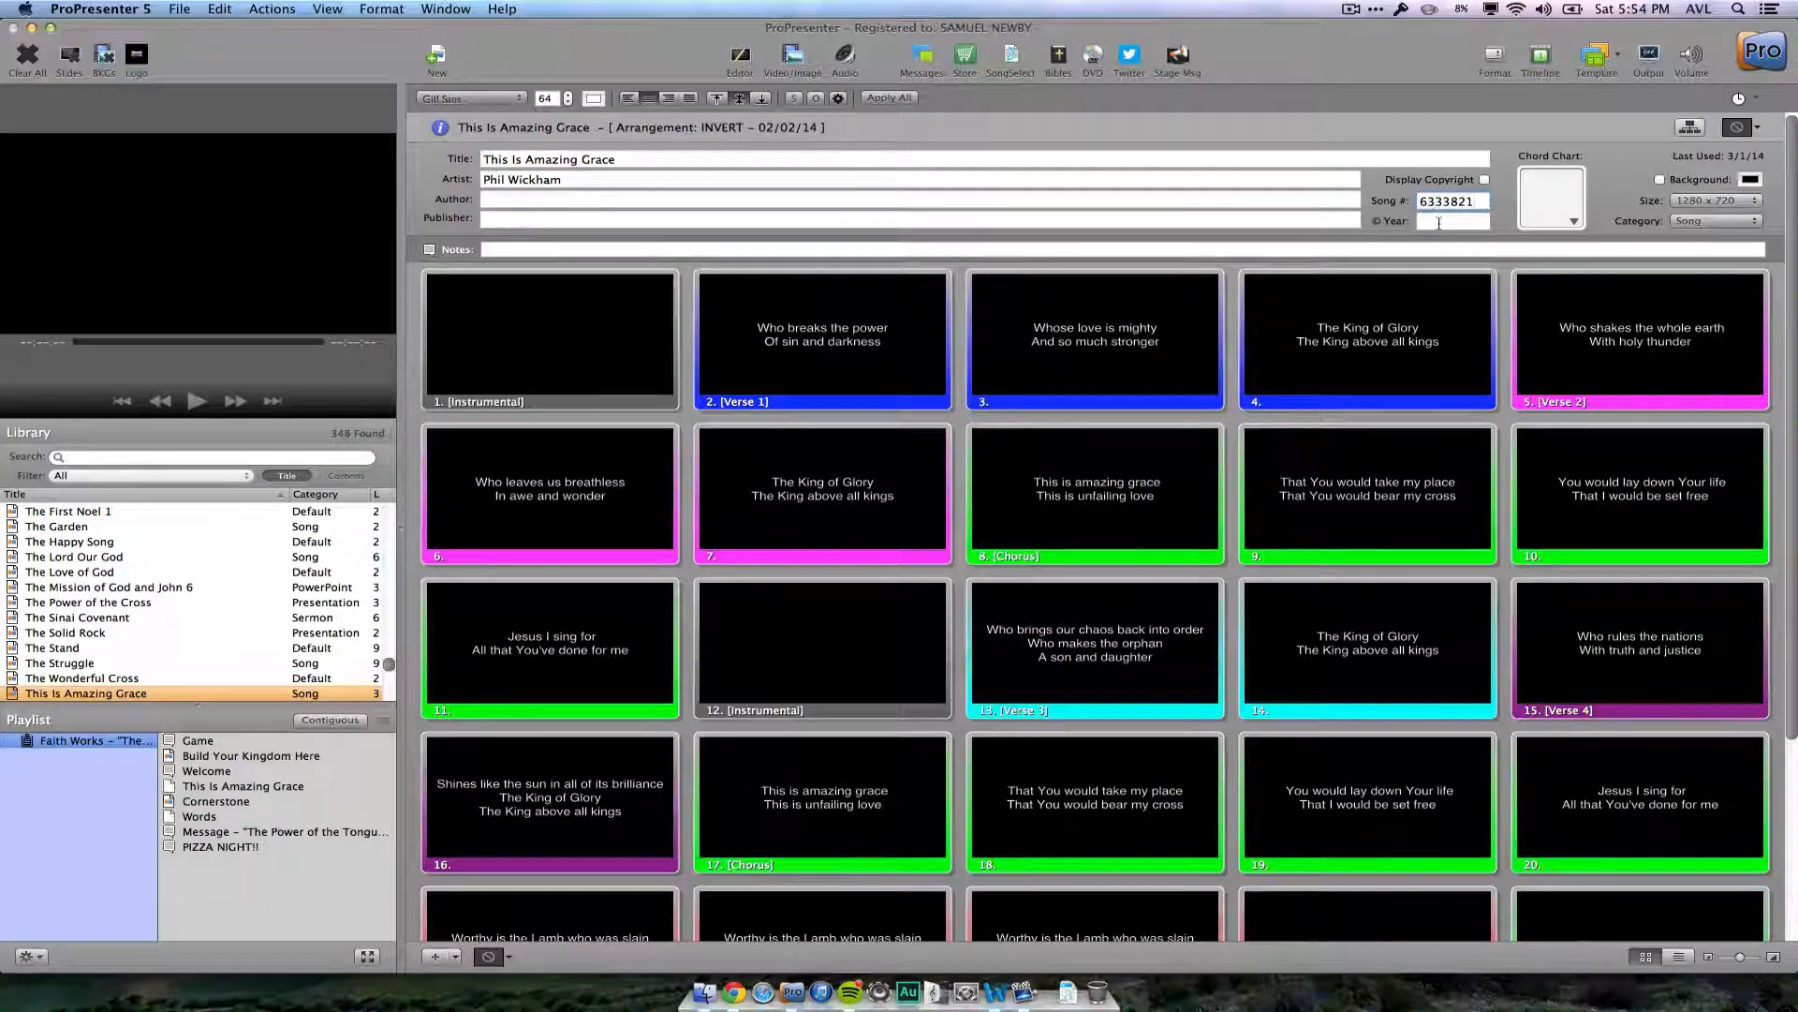
click(1438, 222)
text(2012)
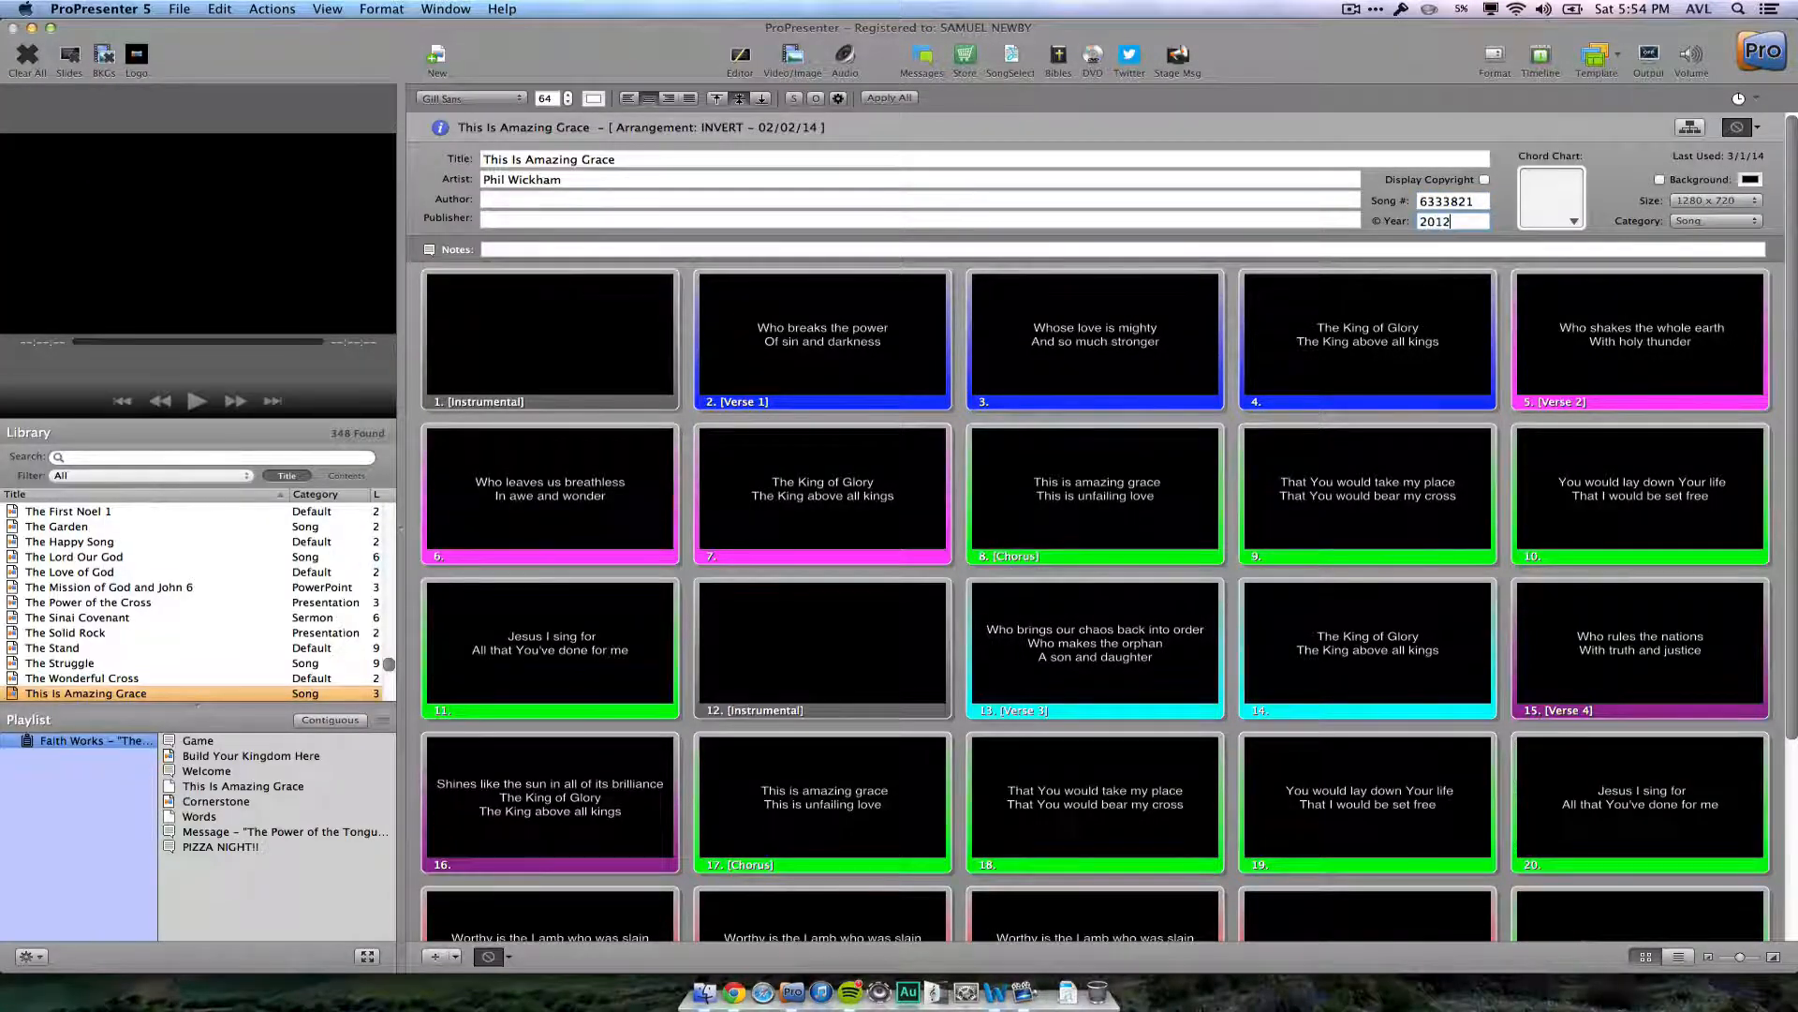
key(super+Tab)
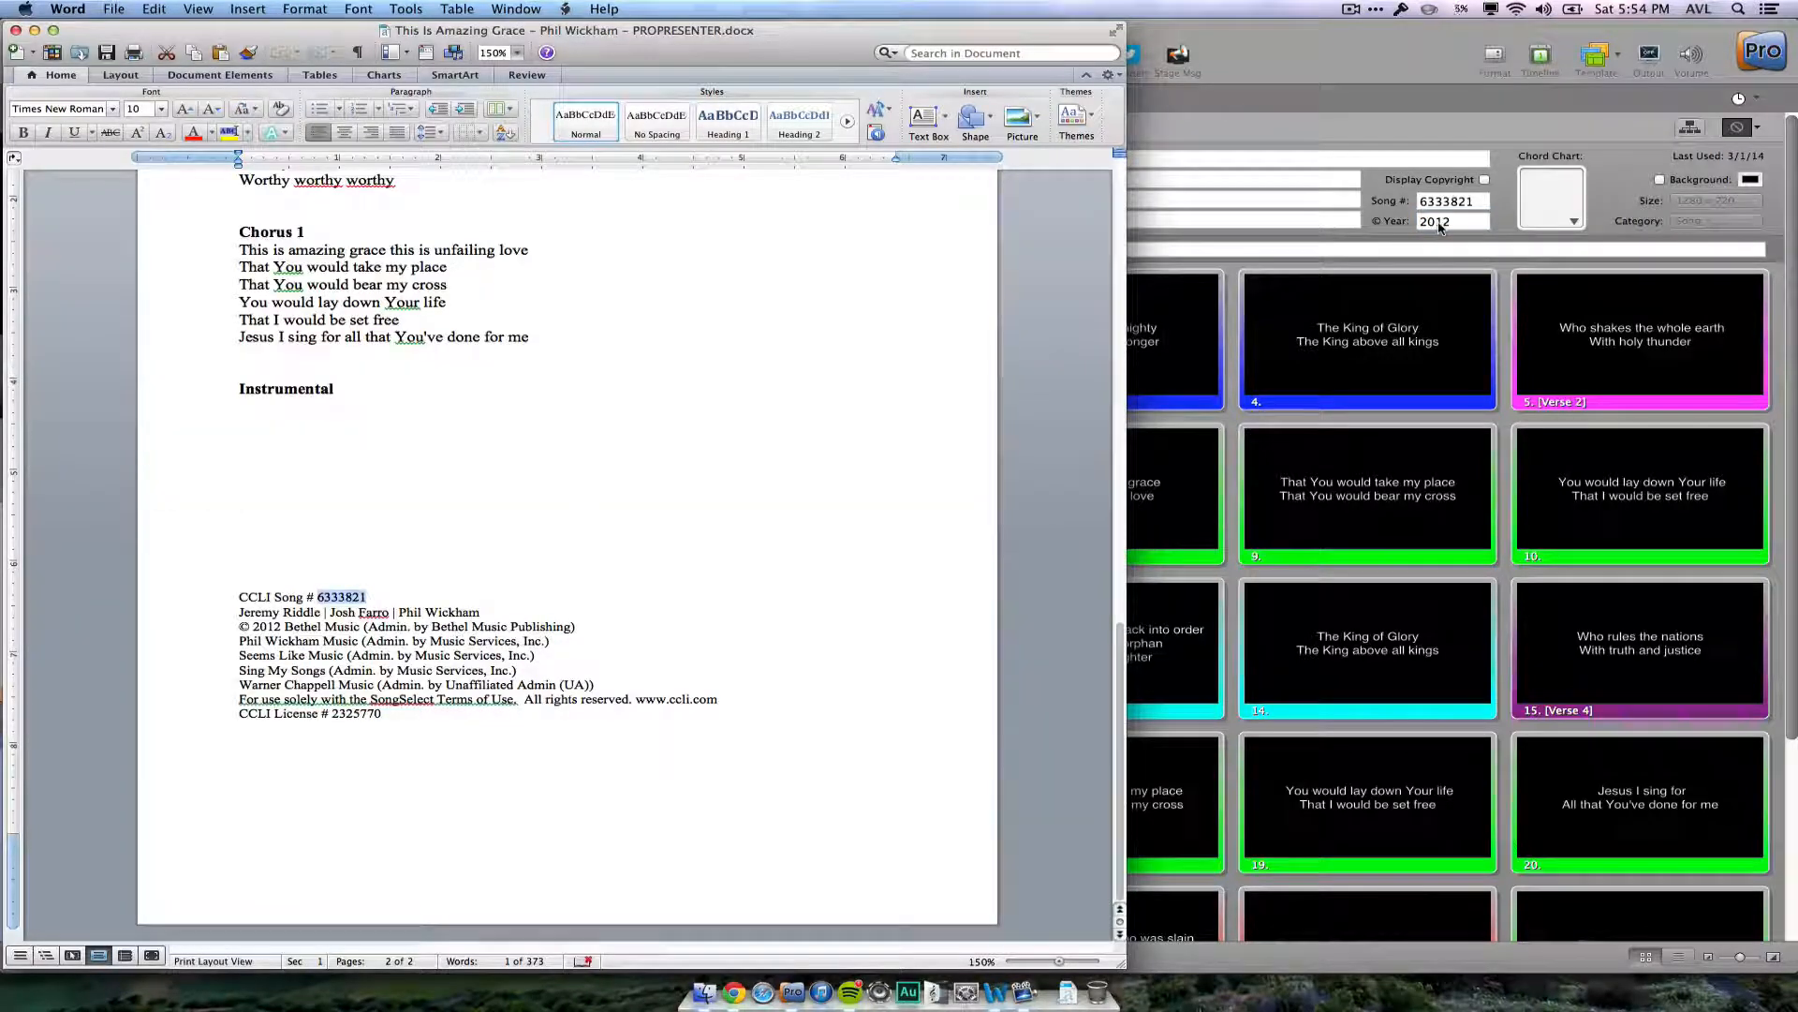
key(super+Tab)
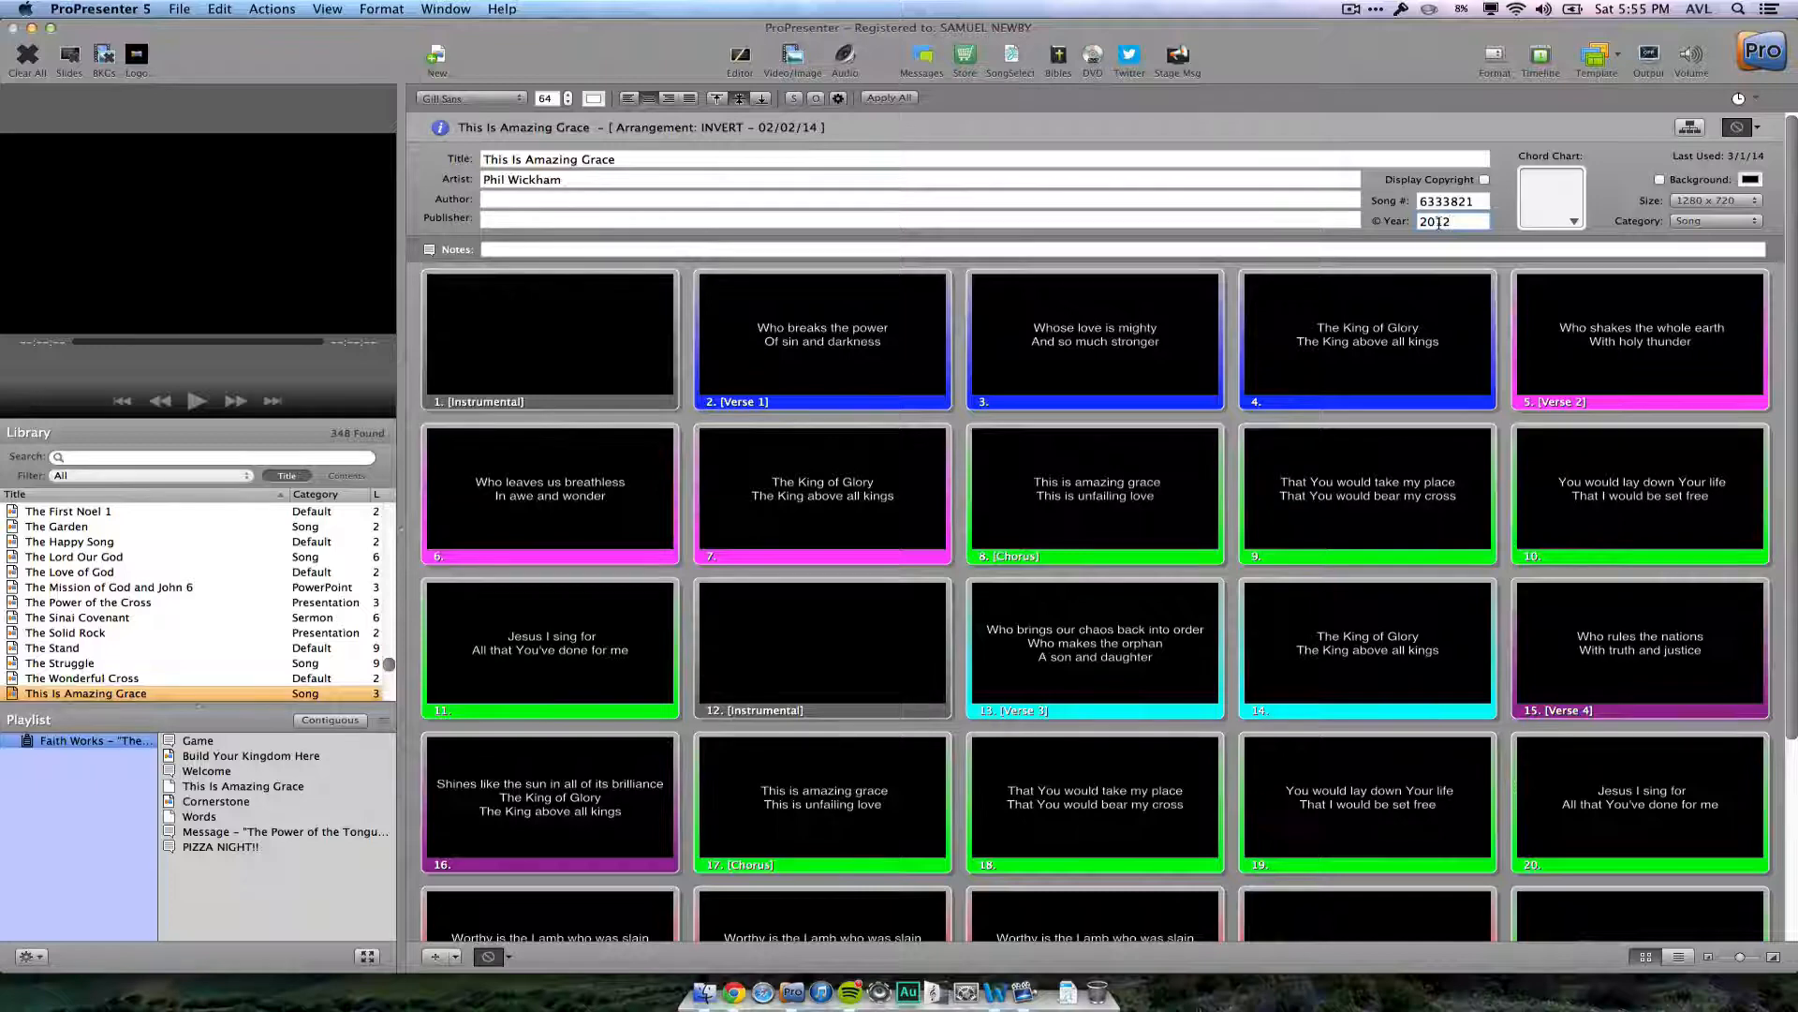
click(1485, 181)
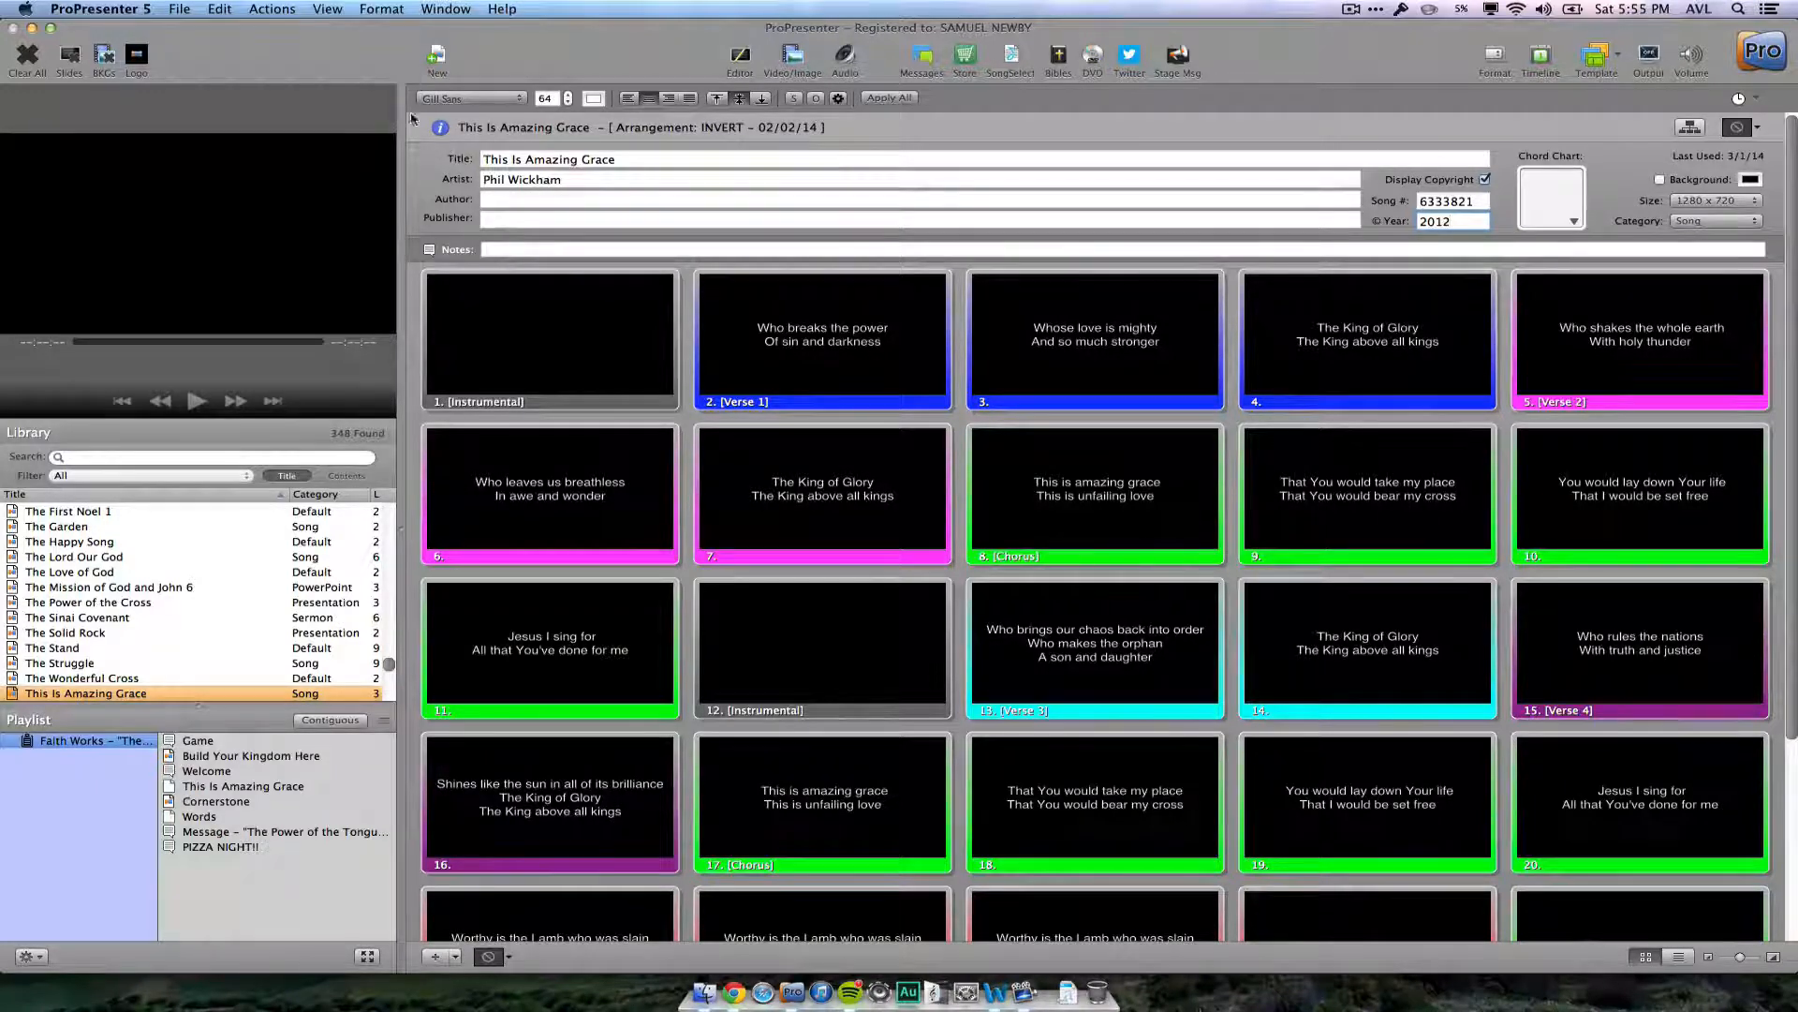
- Hide the song information fields and check the copyright display on the first Instrumental slide in the full-screen output, clearing it when done
click(440, 127)
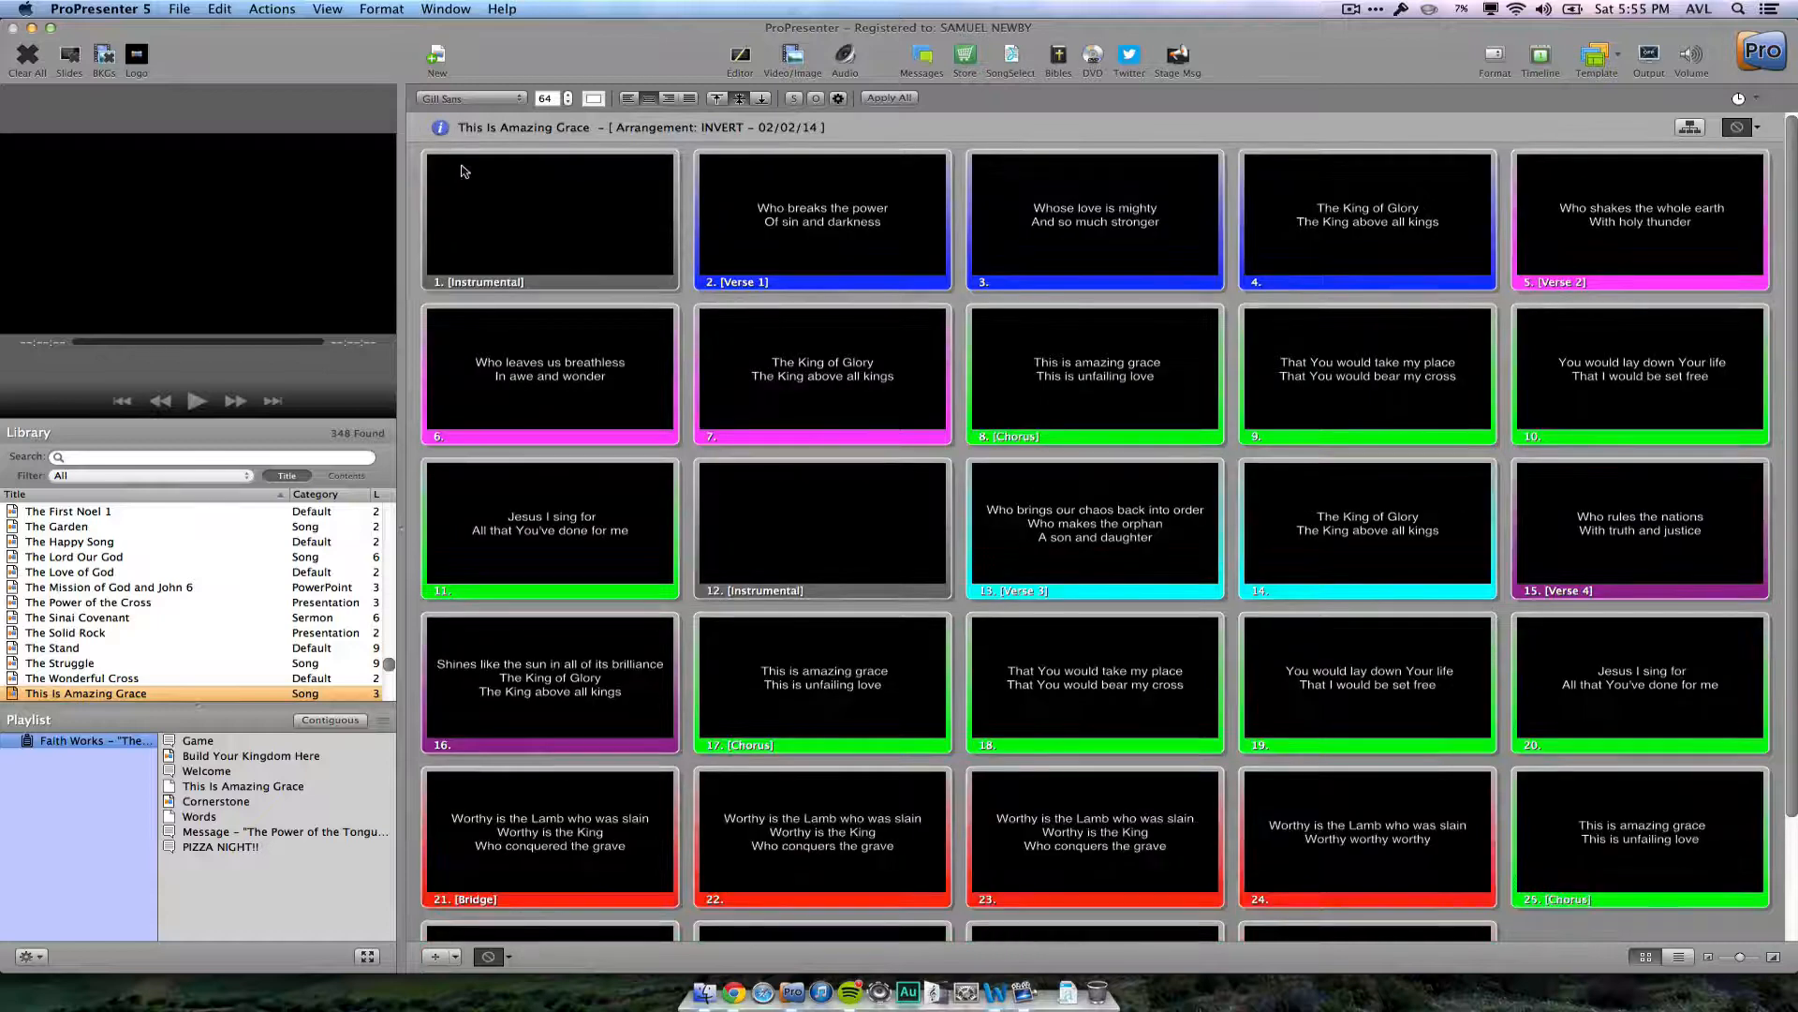
click(569, 213)
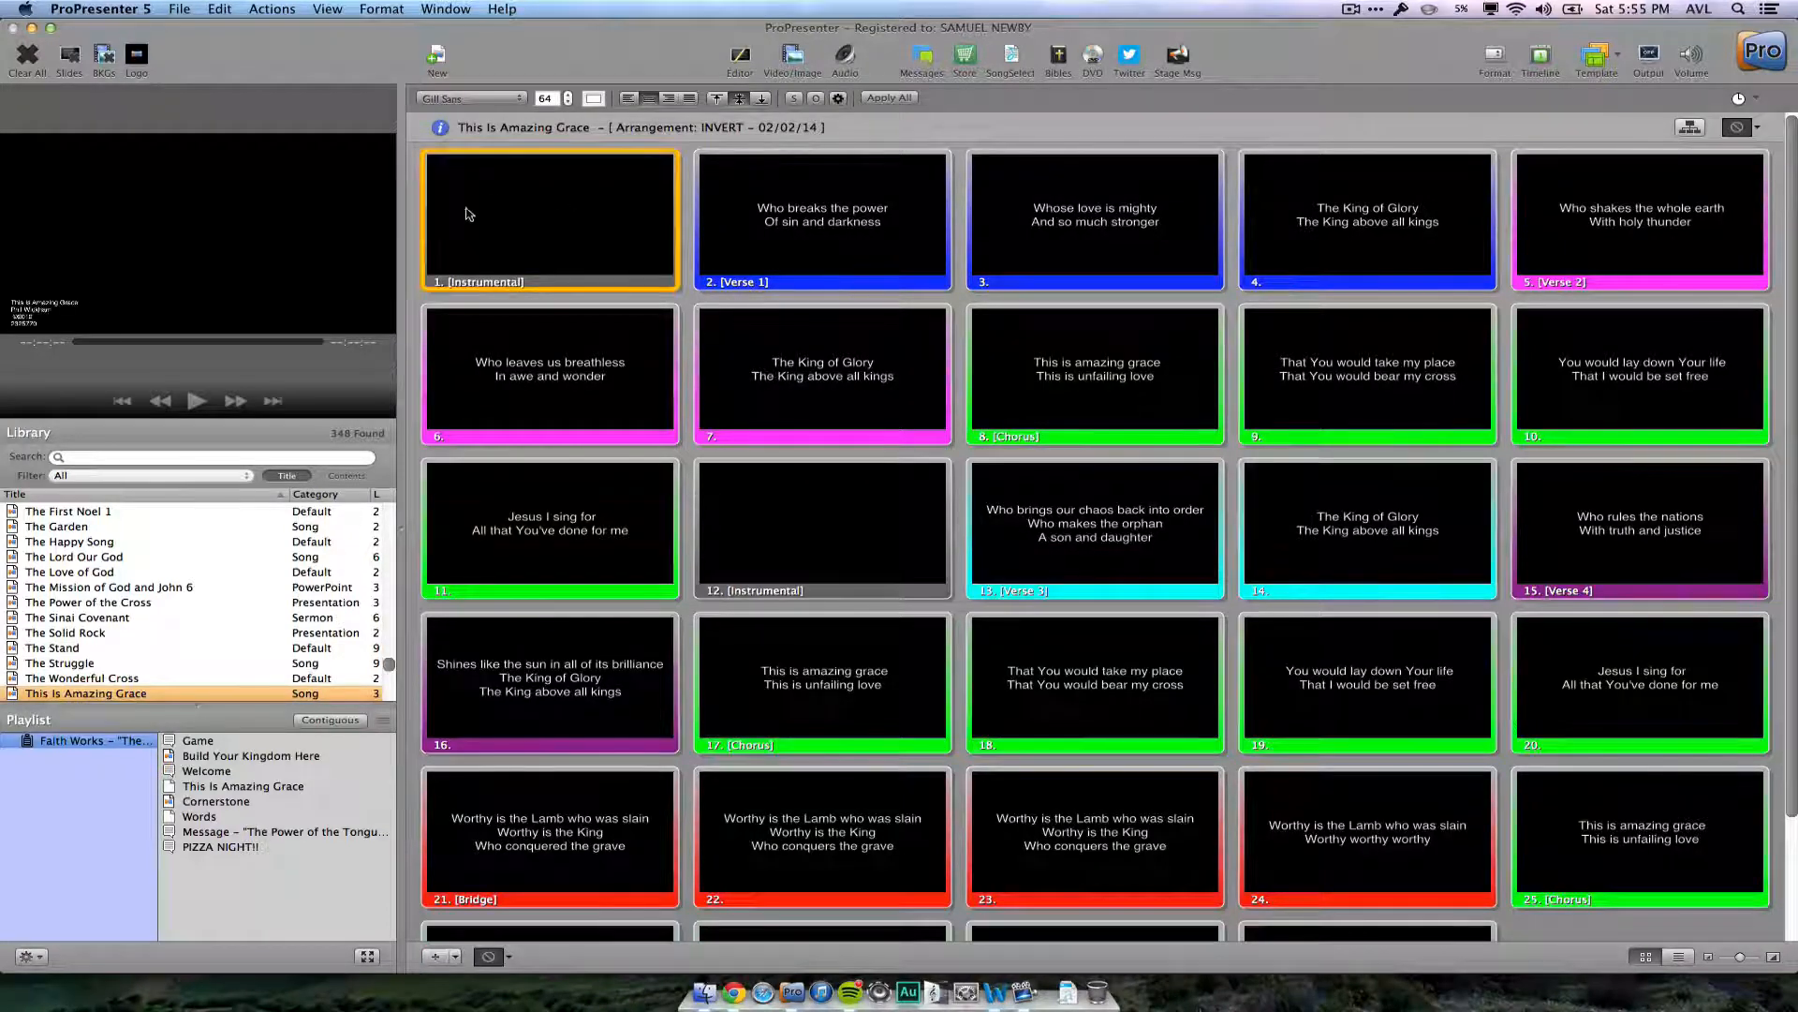
key(super+1)
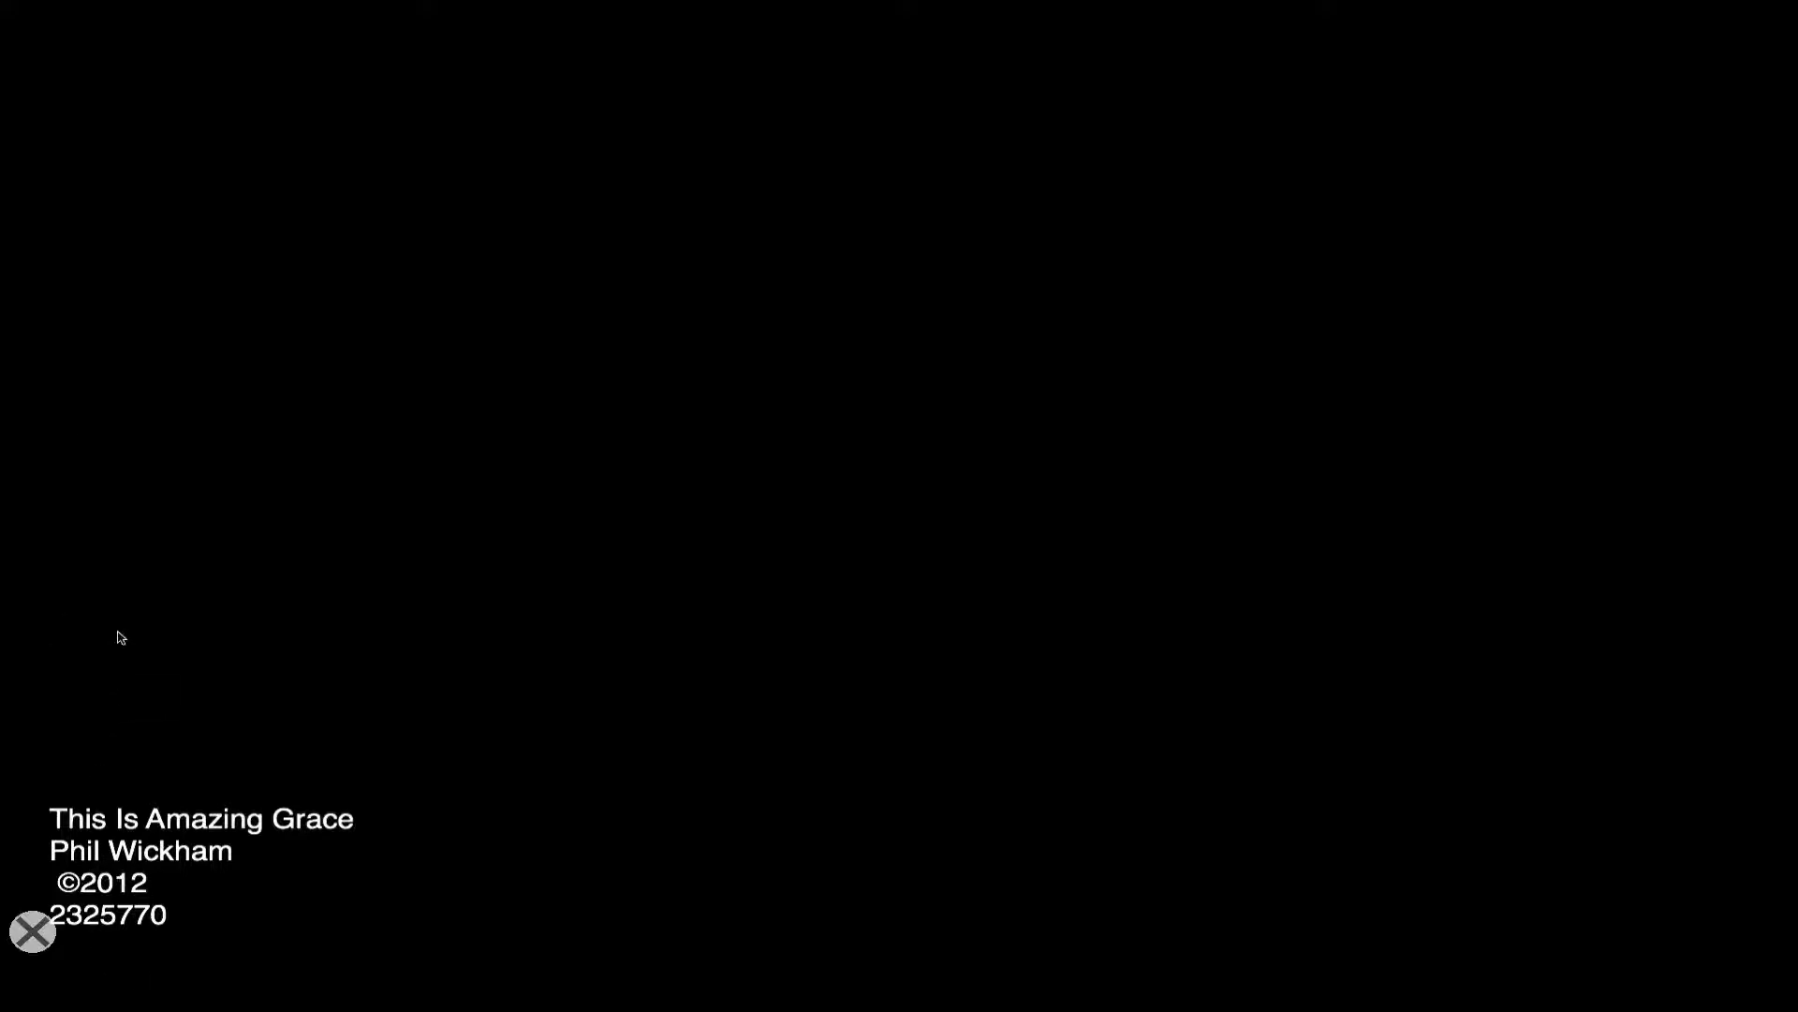
key(super+1)
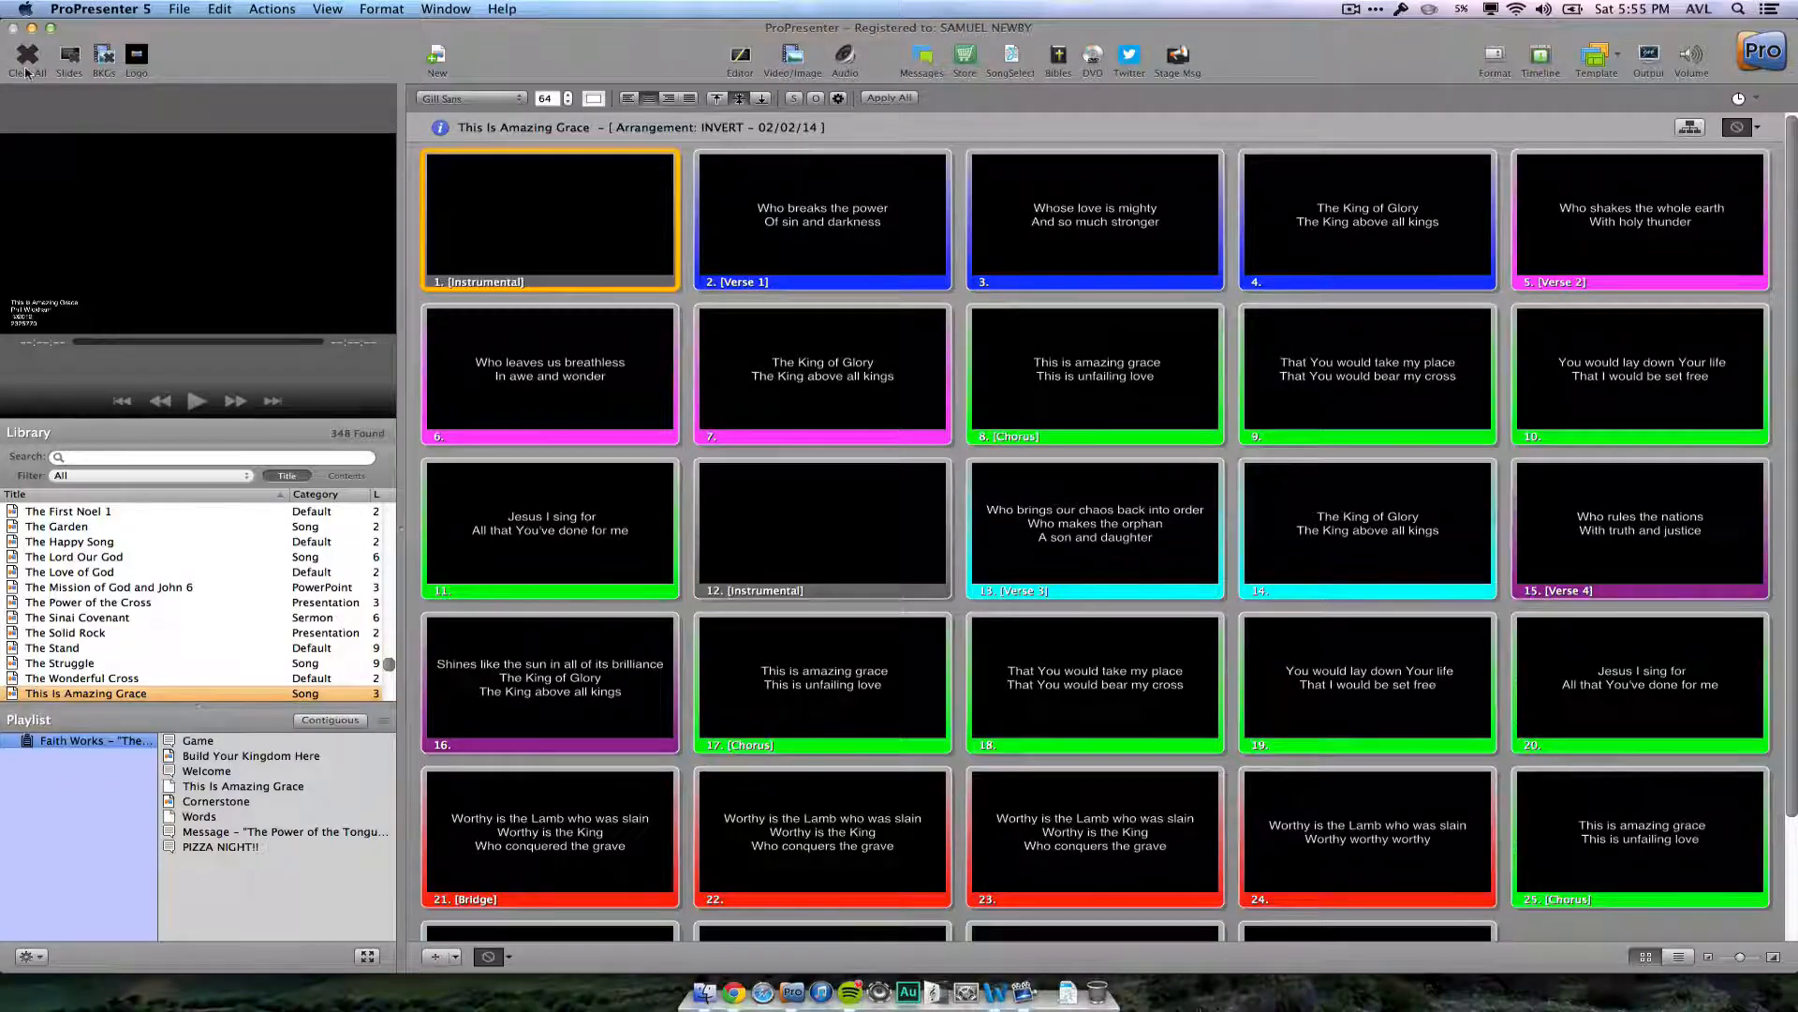
click(27, 72)
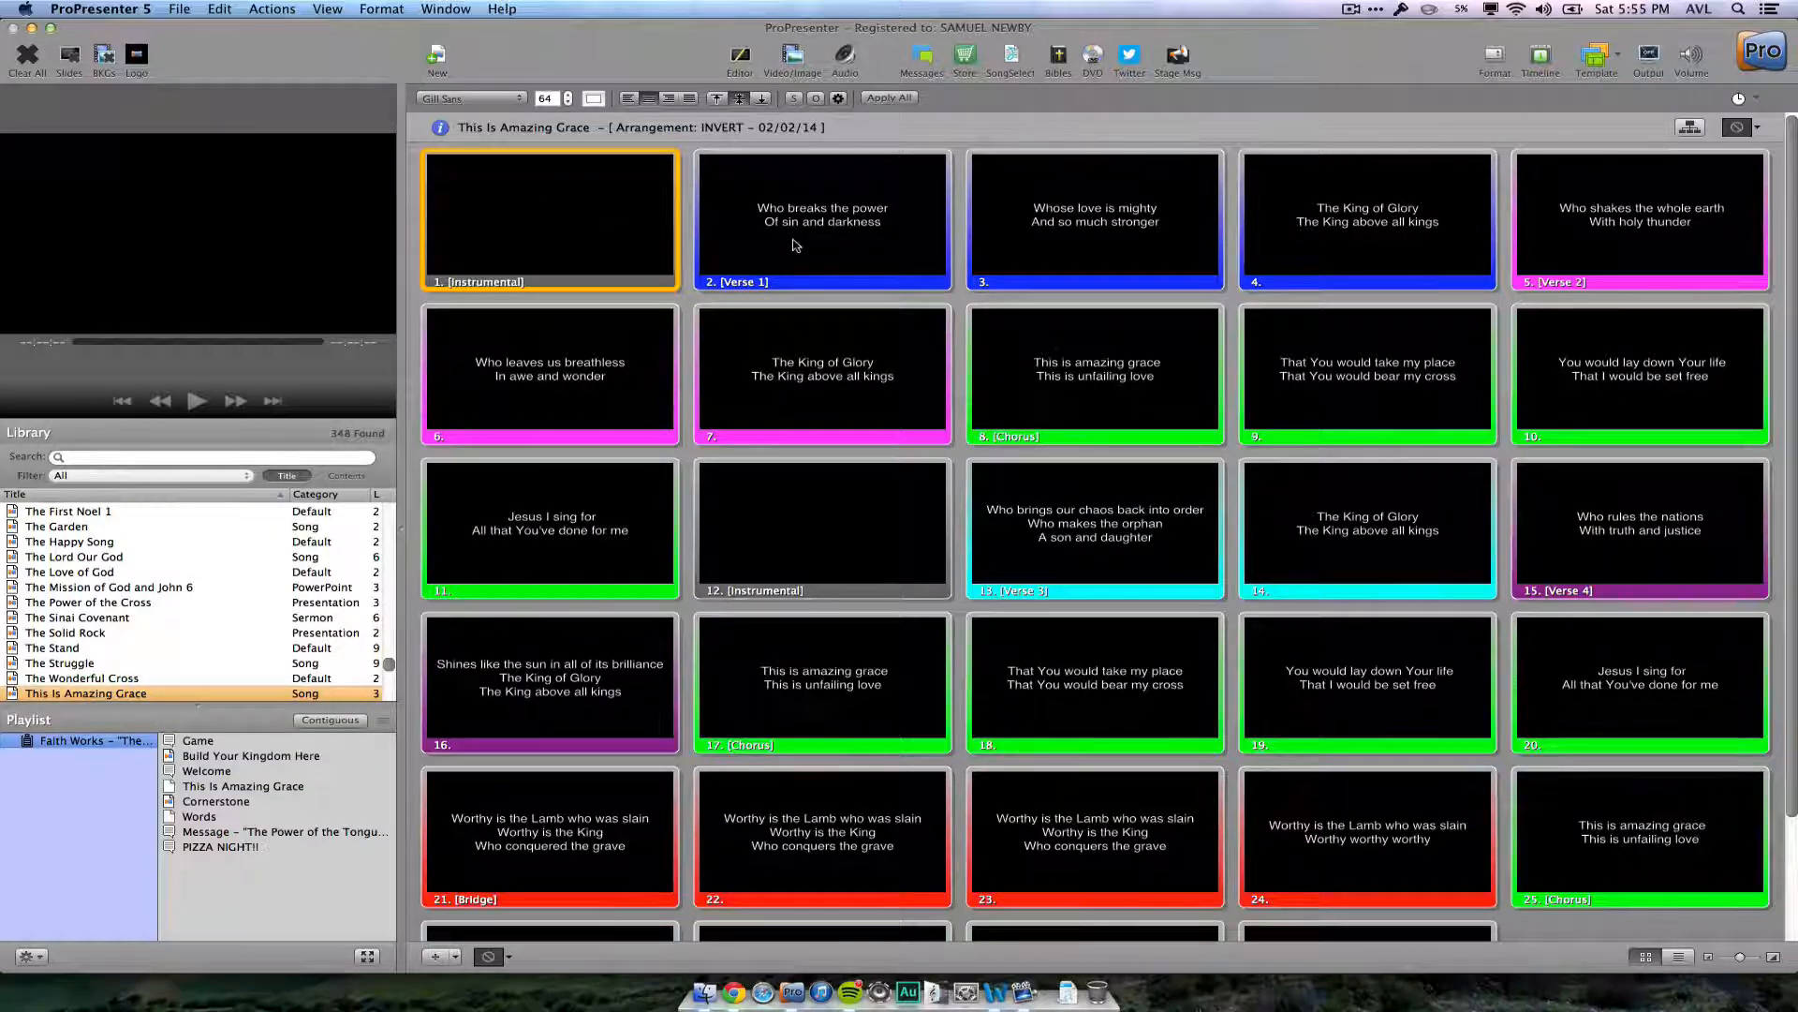
- Preview the Verse 1 slides in sequence and return to the opening Instrumental slide
click(740, 244)
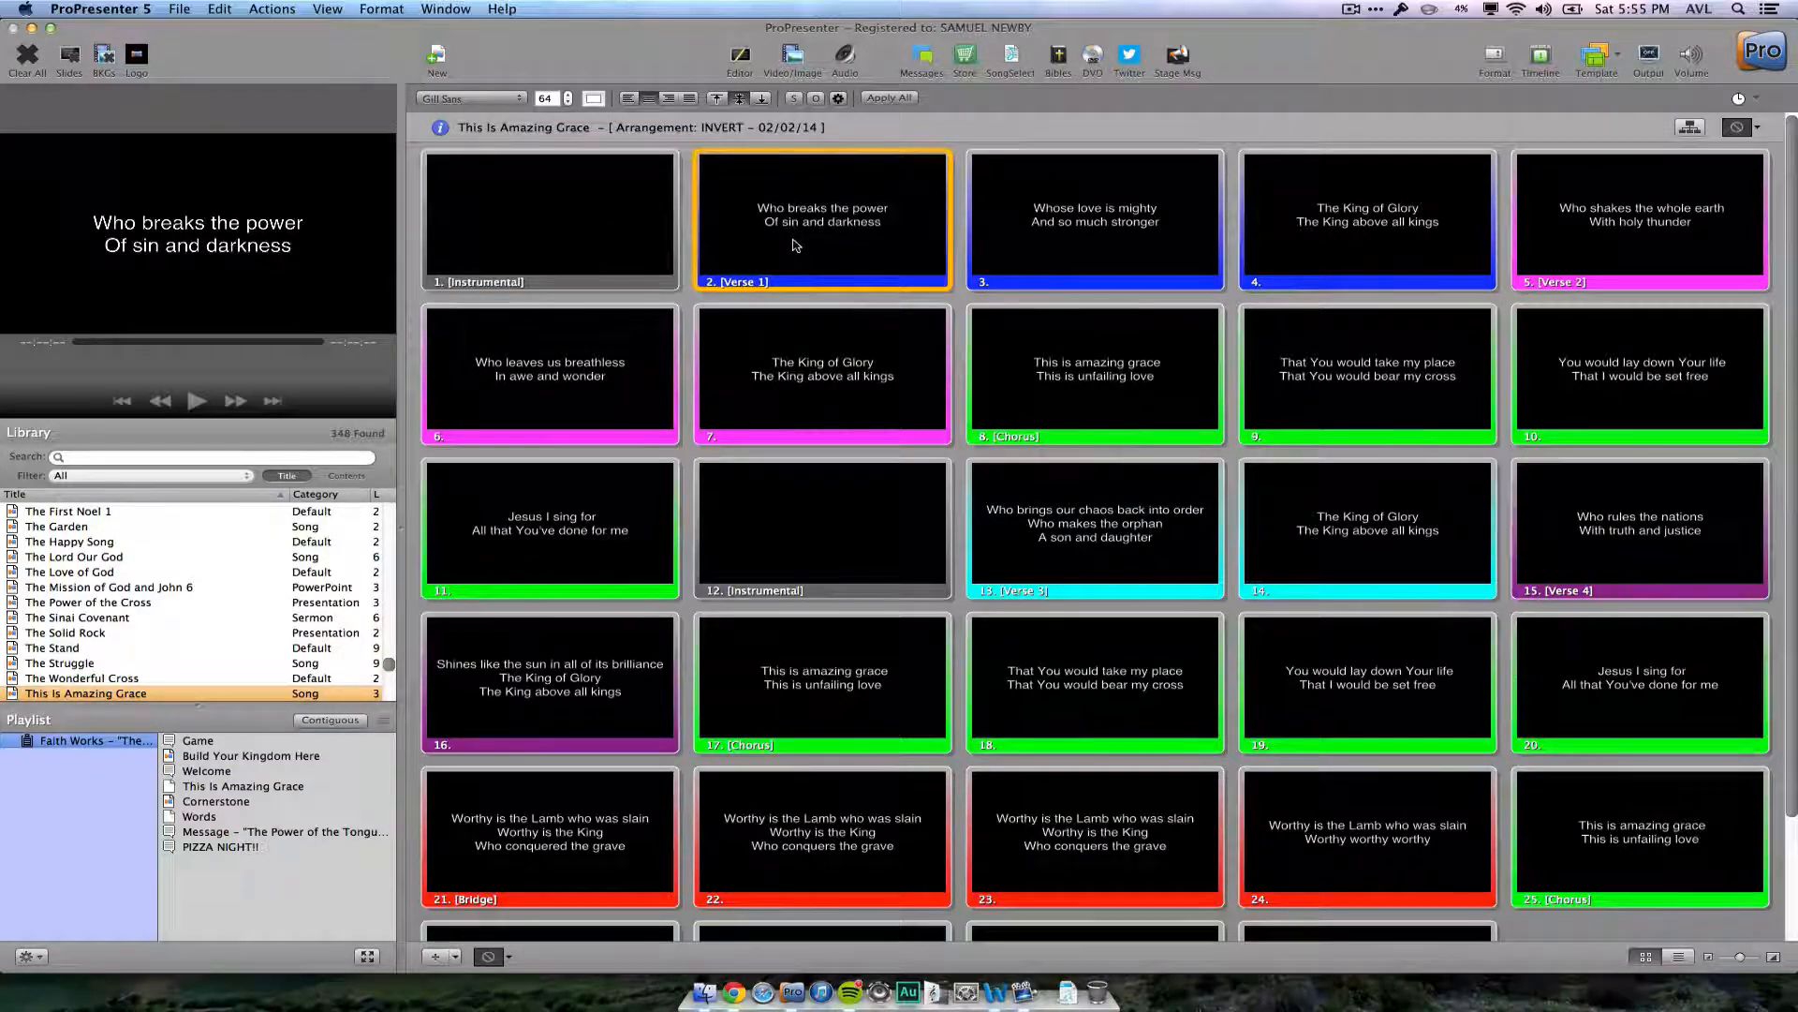
key(Right)
key(Right)
key(Left)
key(Left)
key(Left)
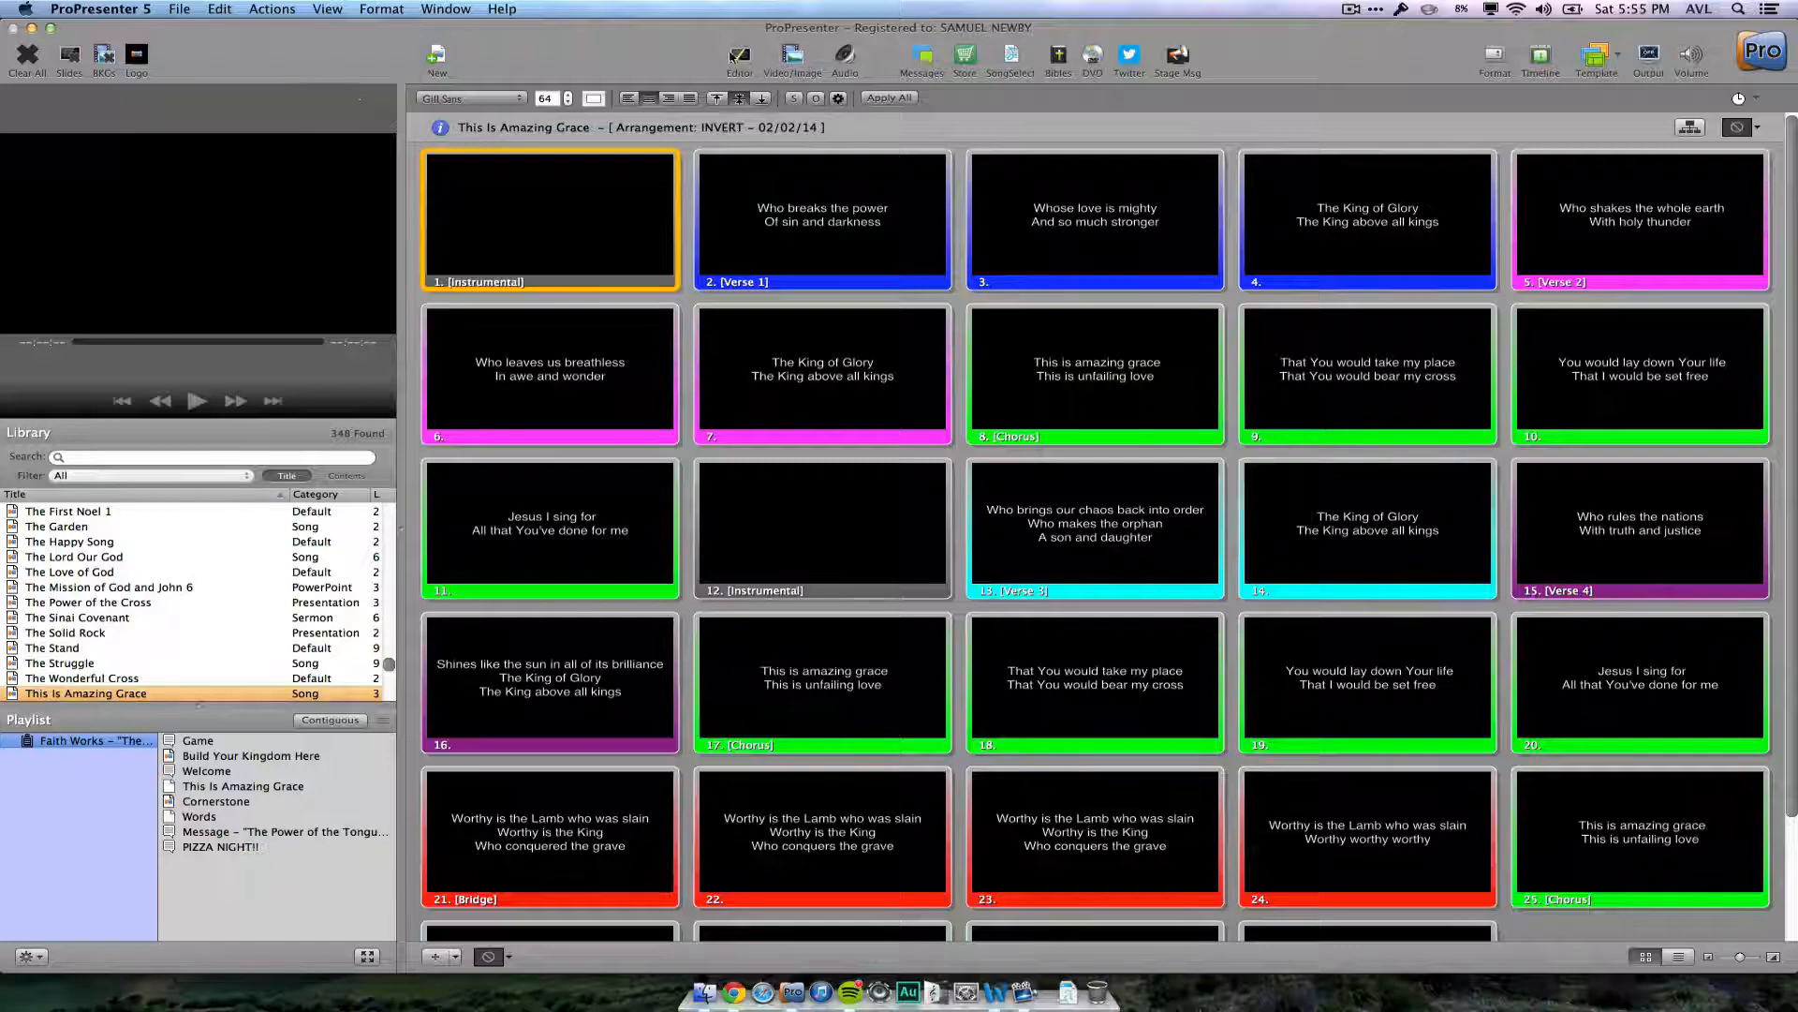
- Apply the nebula video 37003-6.mp4 from the Videoblocks.com media collection as the first Instrumental slide's background, then clear the output and hide the media bin
click(793, 58)
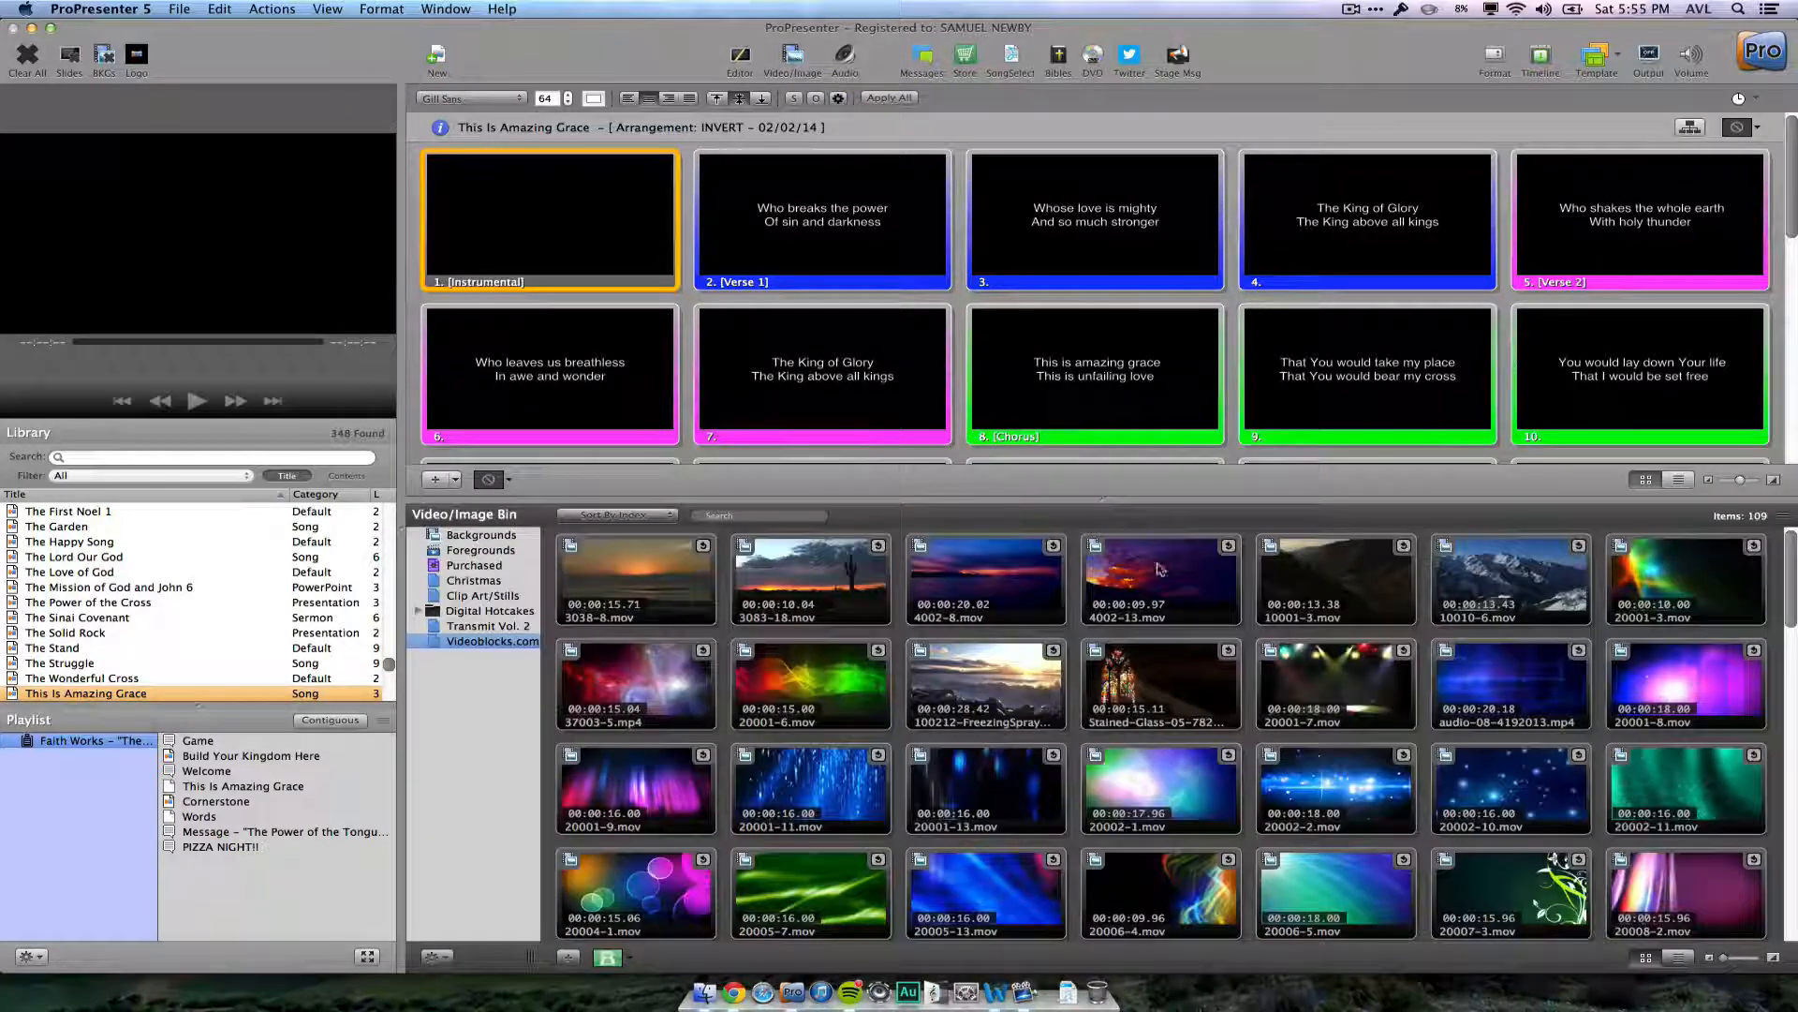
scroll(1347, 779, down, 15)
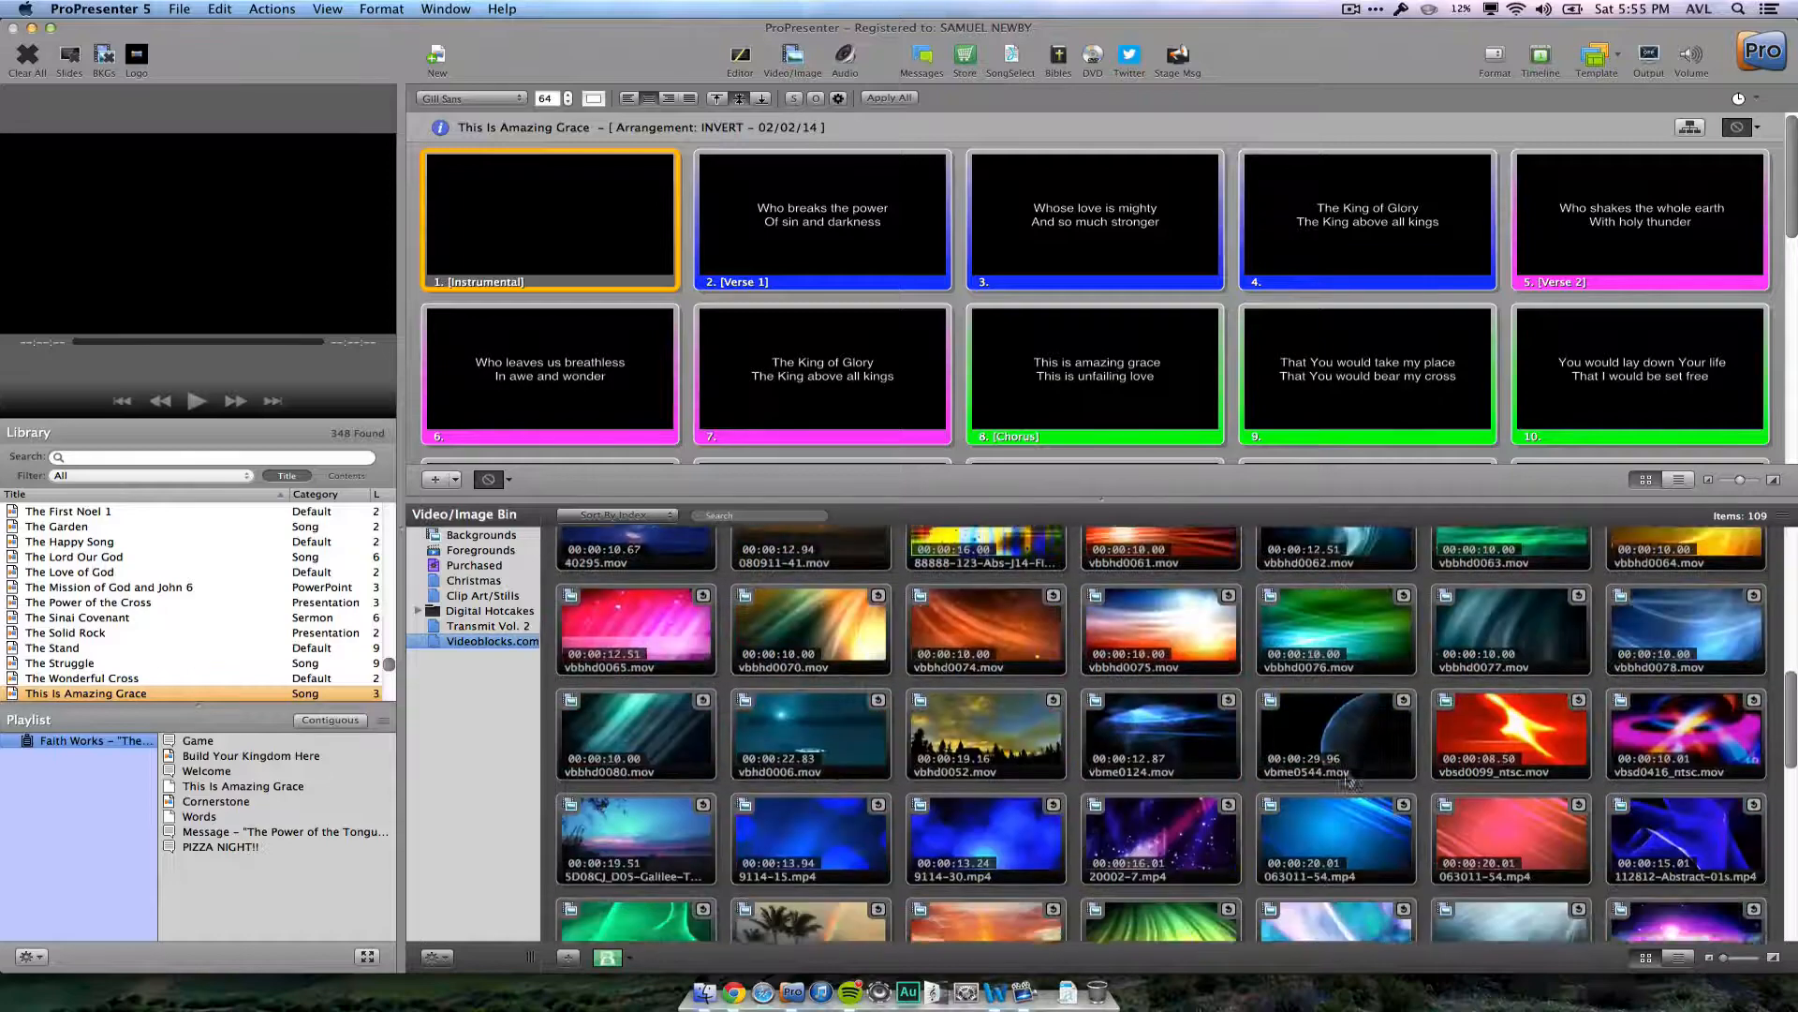
scroll(1347, 779, down, 5)
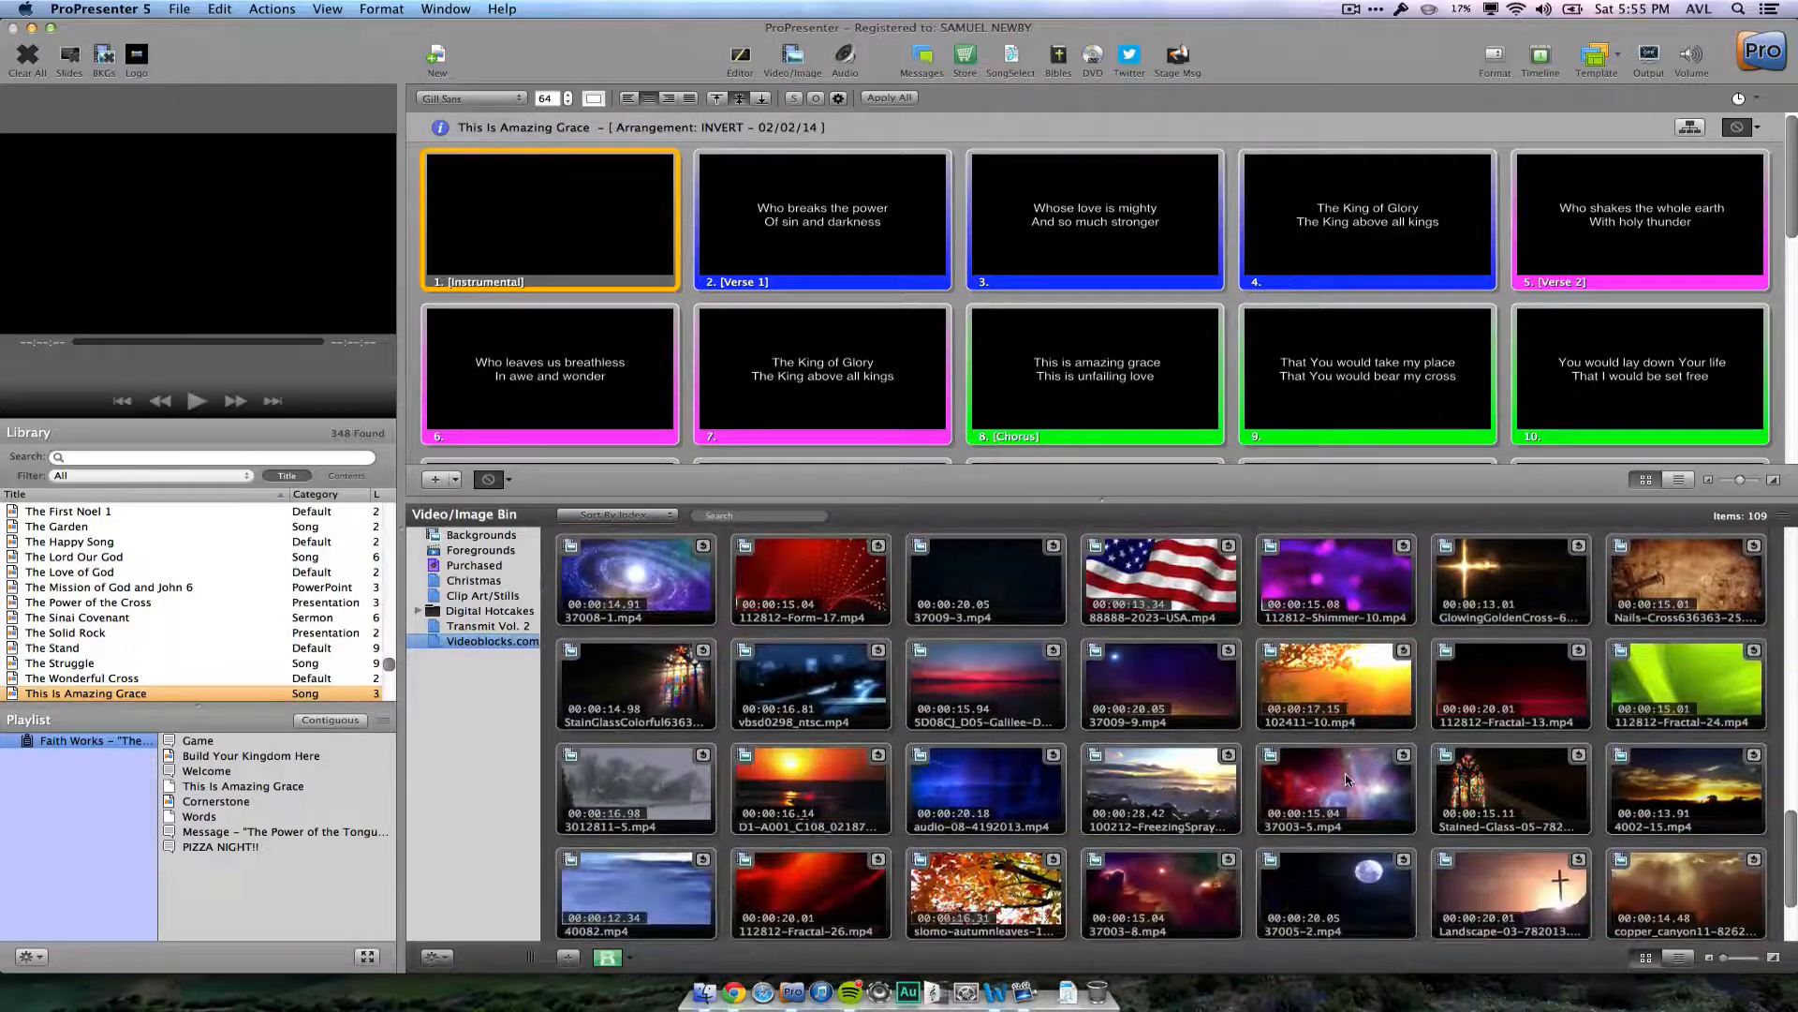
scroll(1347, 779, down, 3)
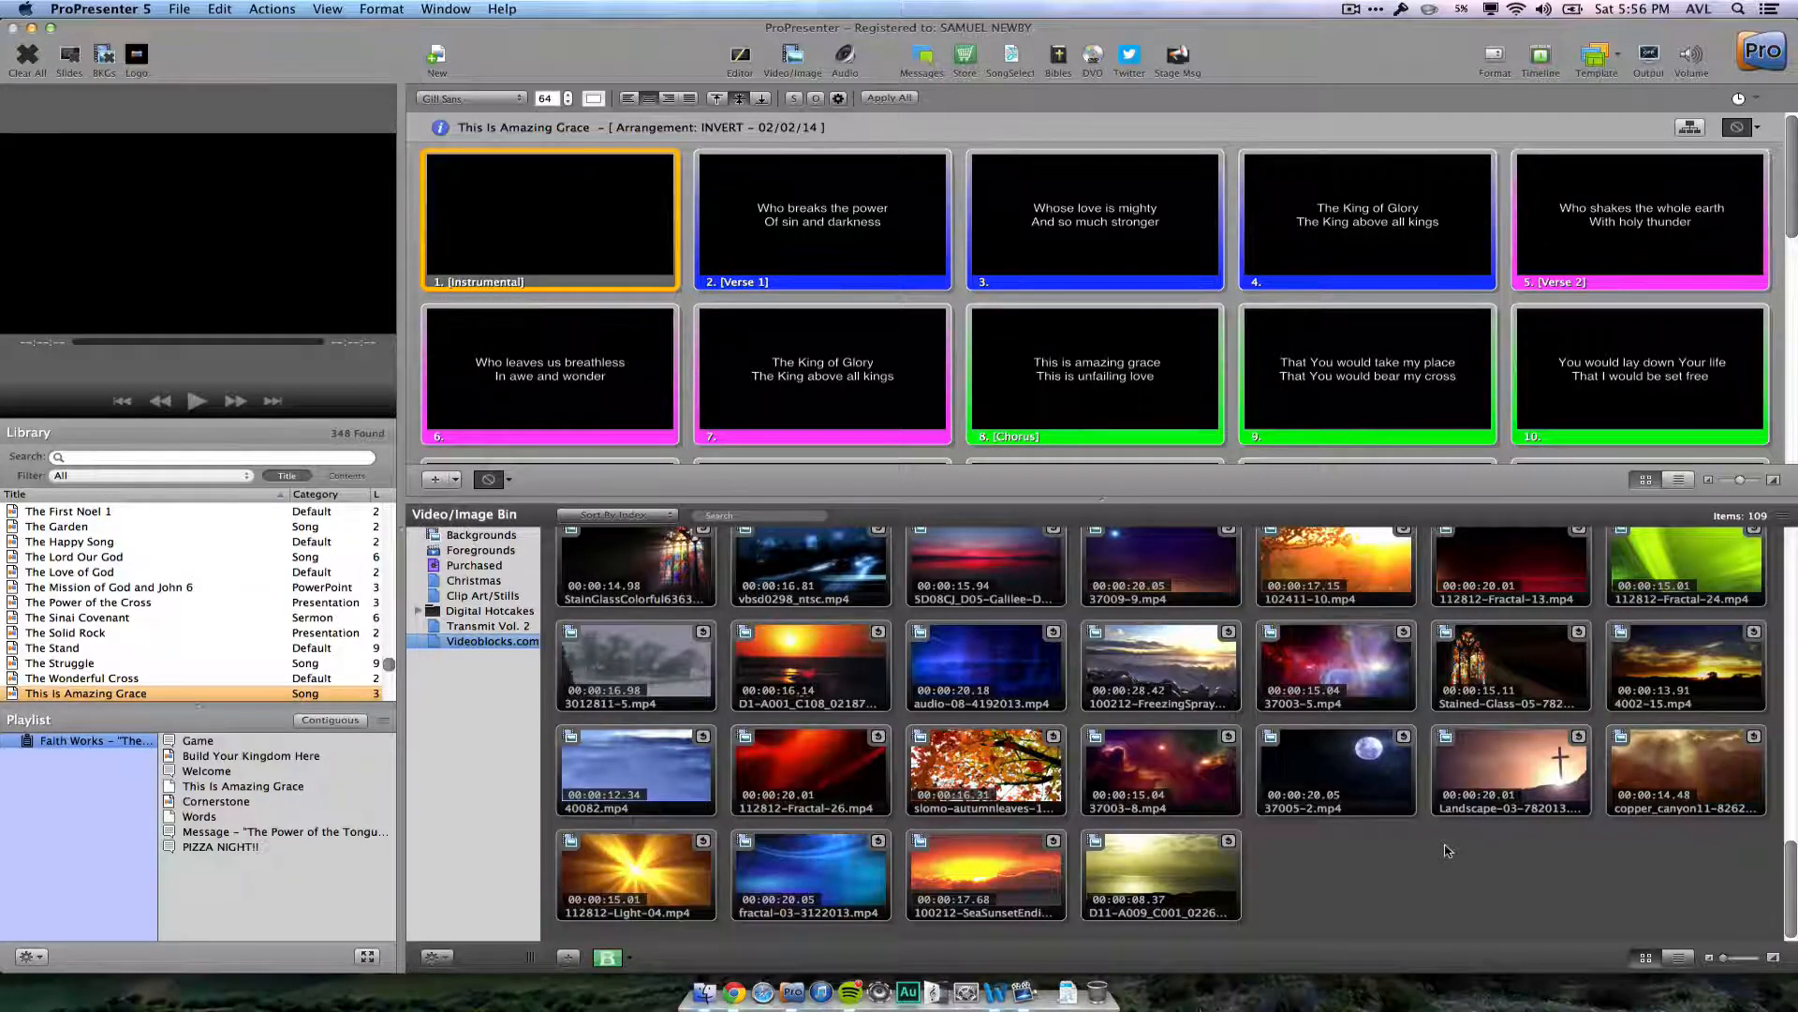
scroll(1443, 909, up, 5)
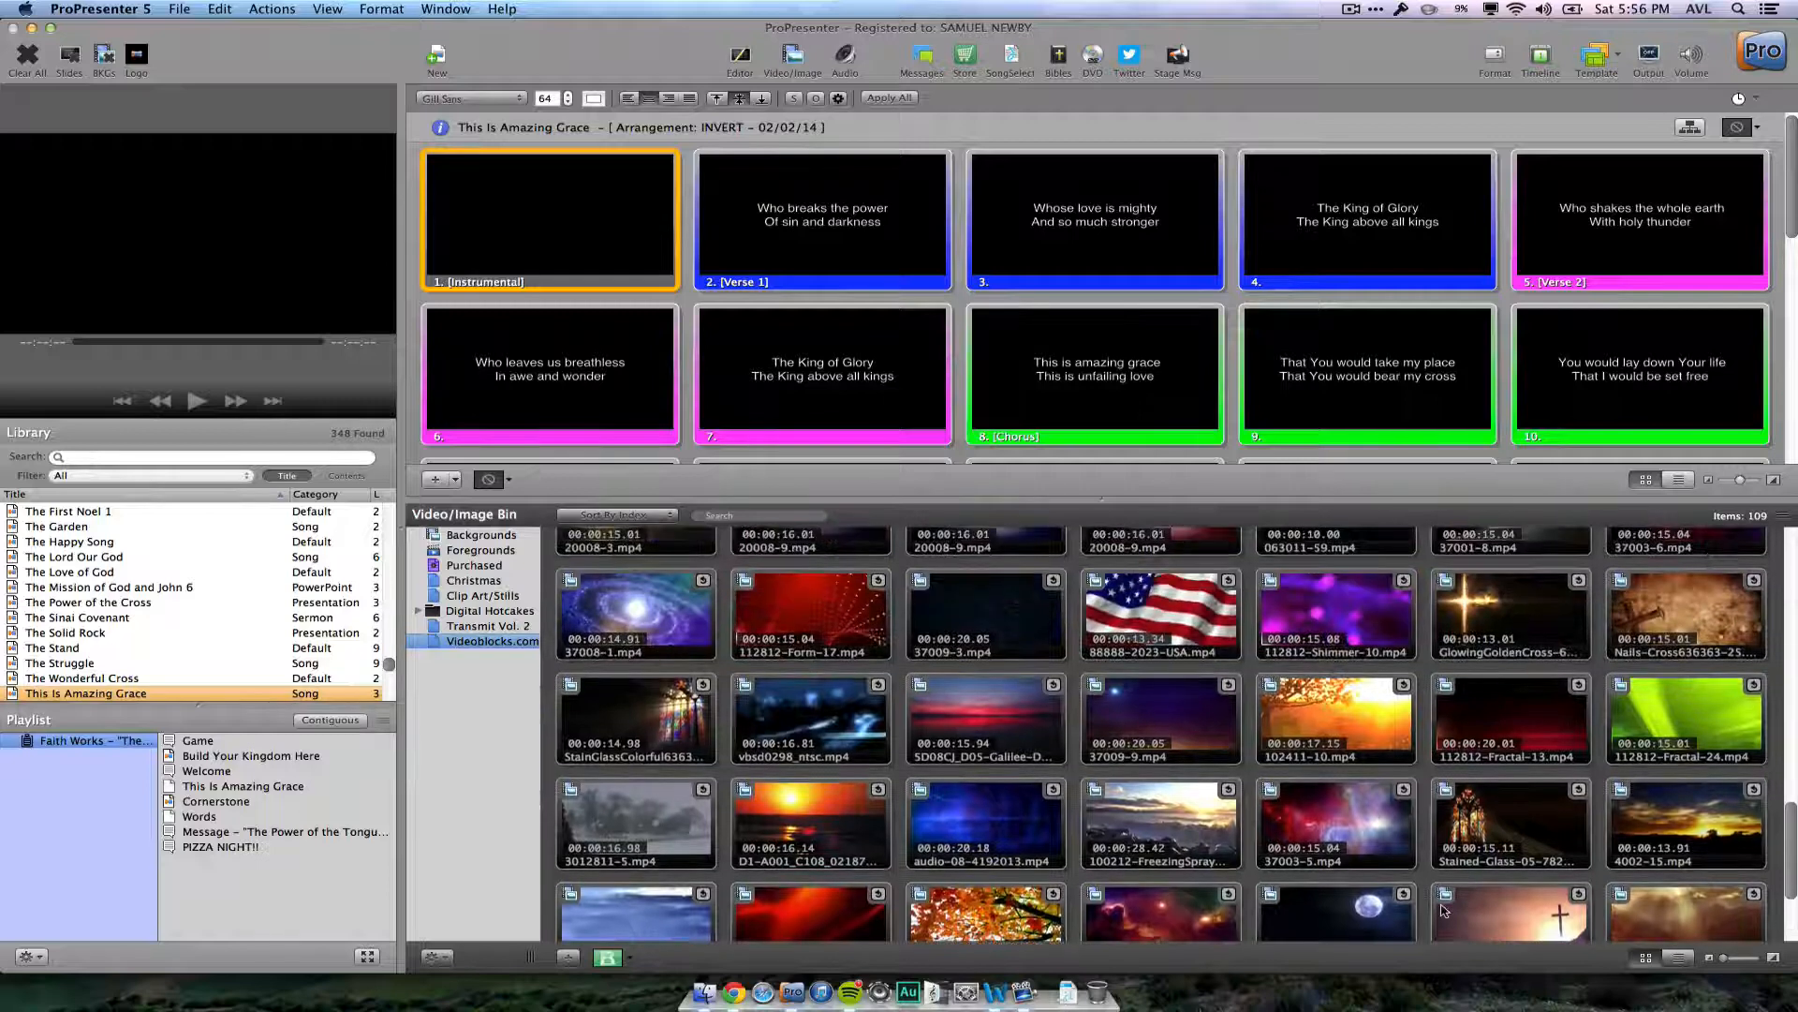
scroll(1444, 910, up, 2)
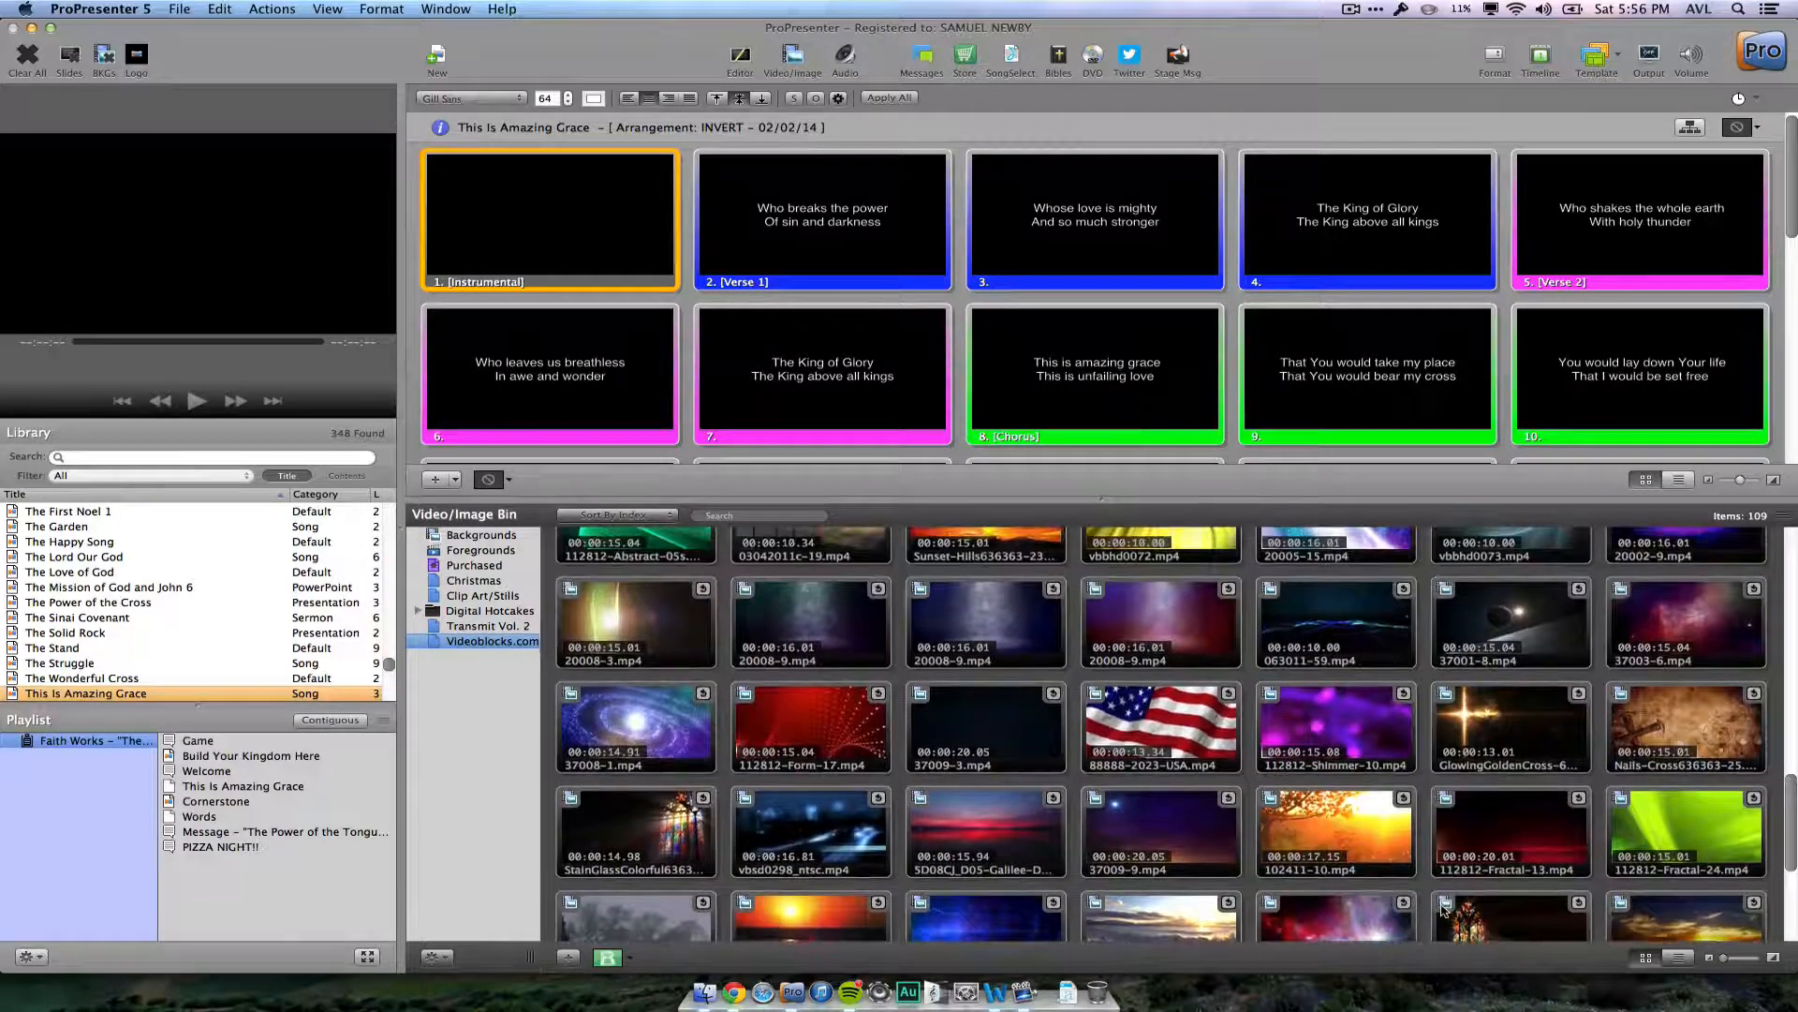
scroll(1444, 909, up, 3)
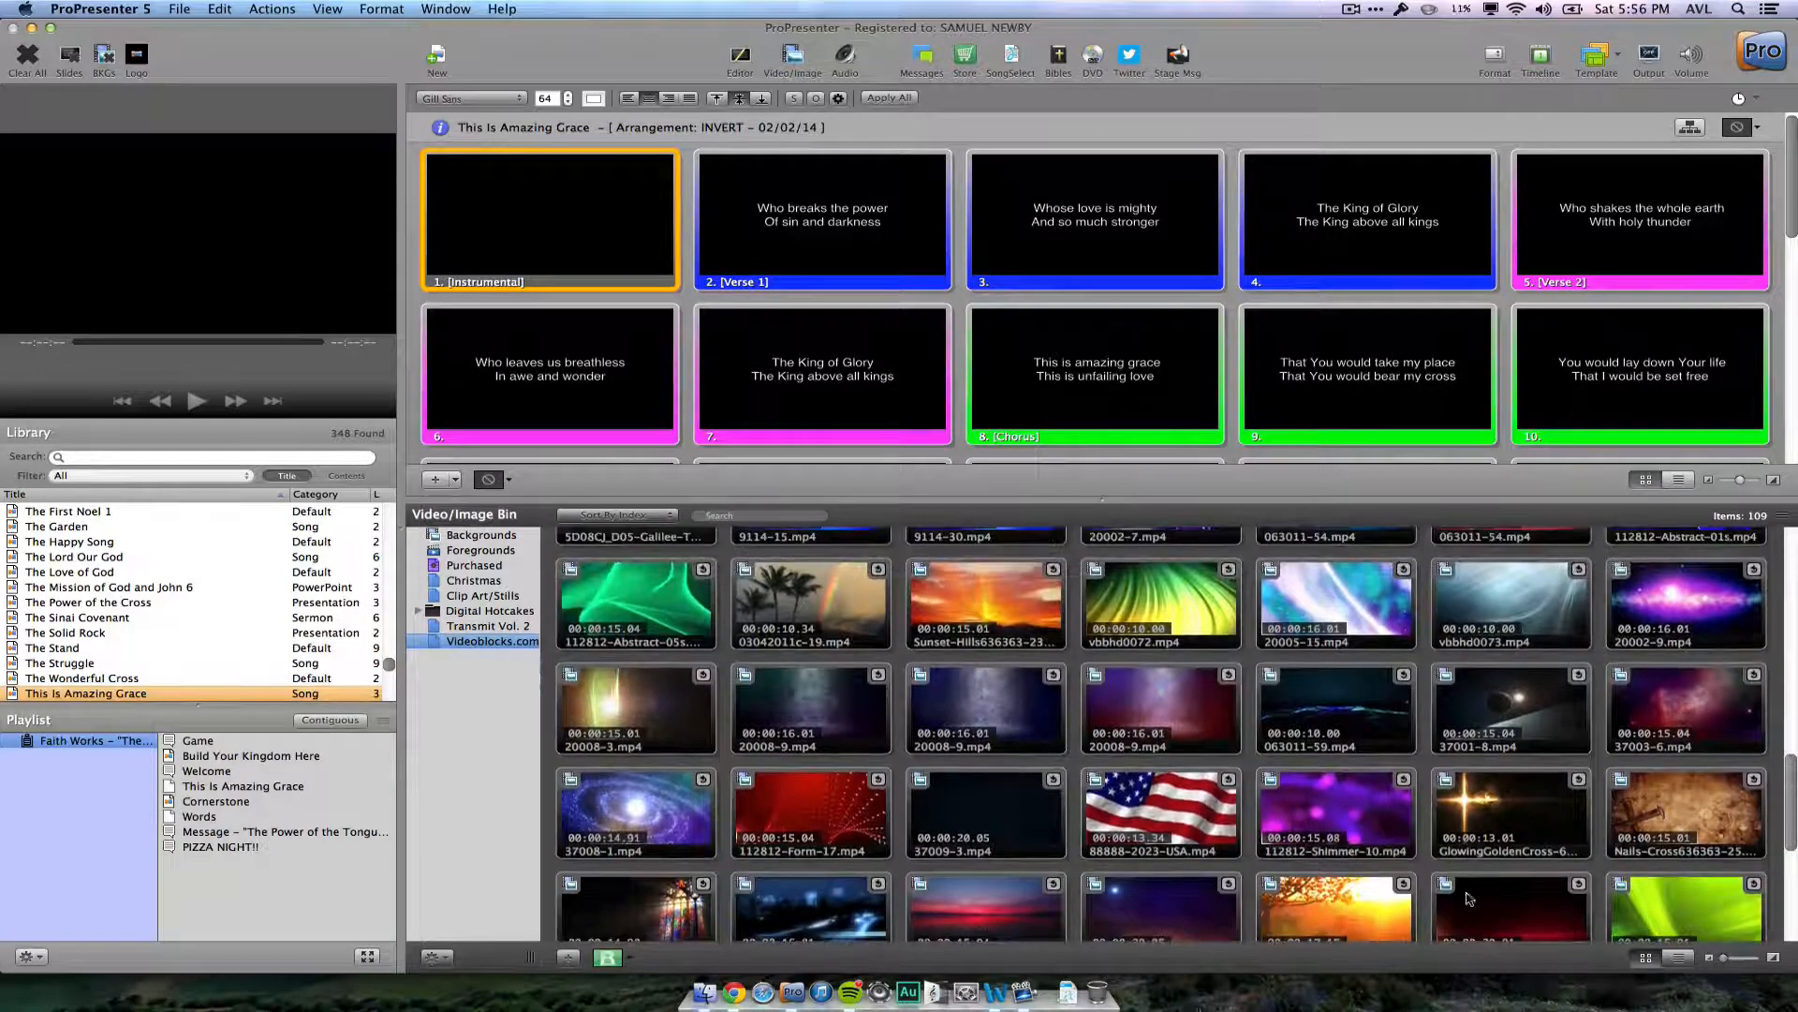
click(1692, 714)
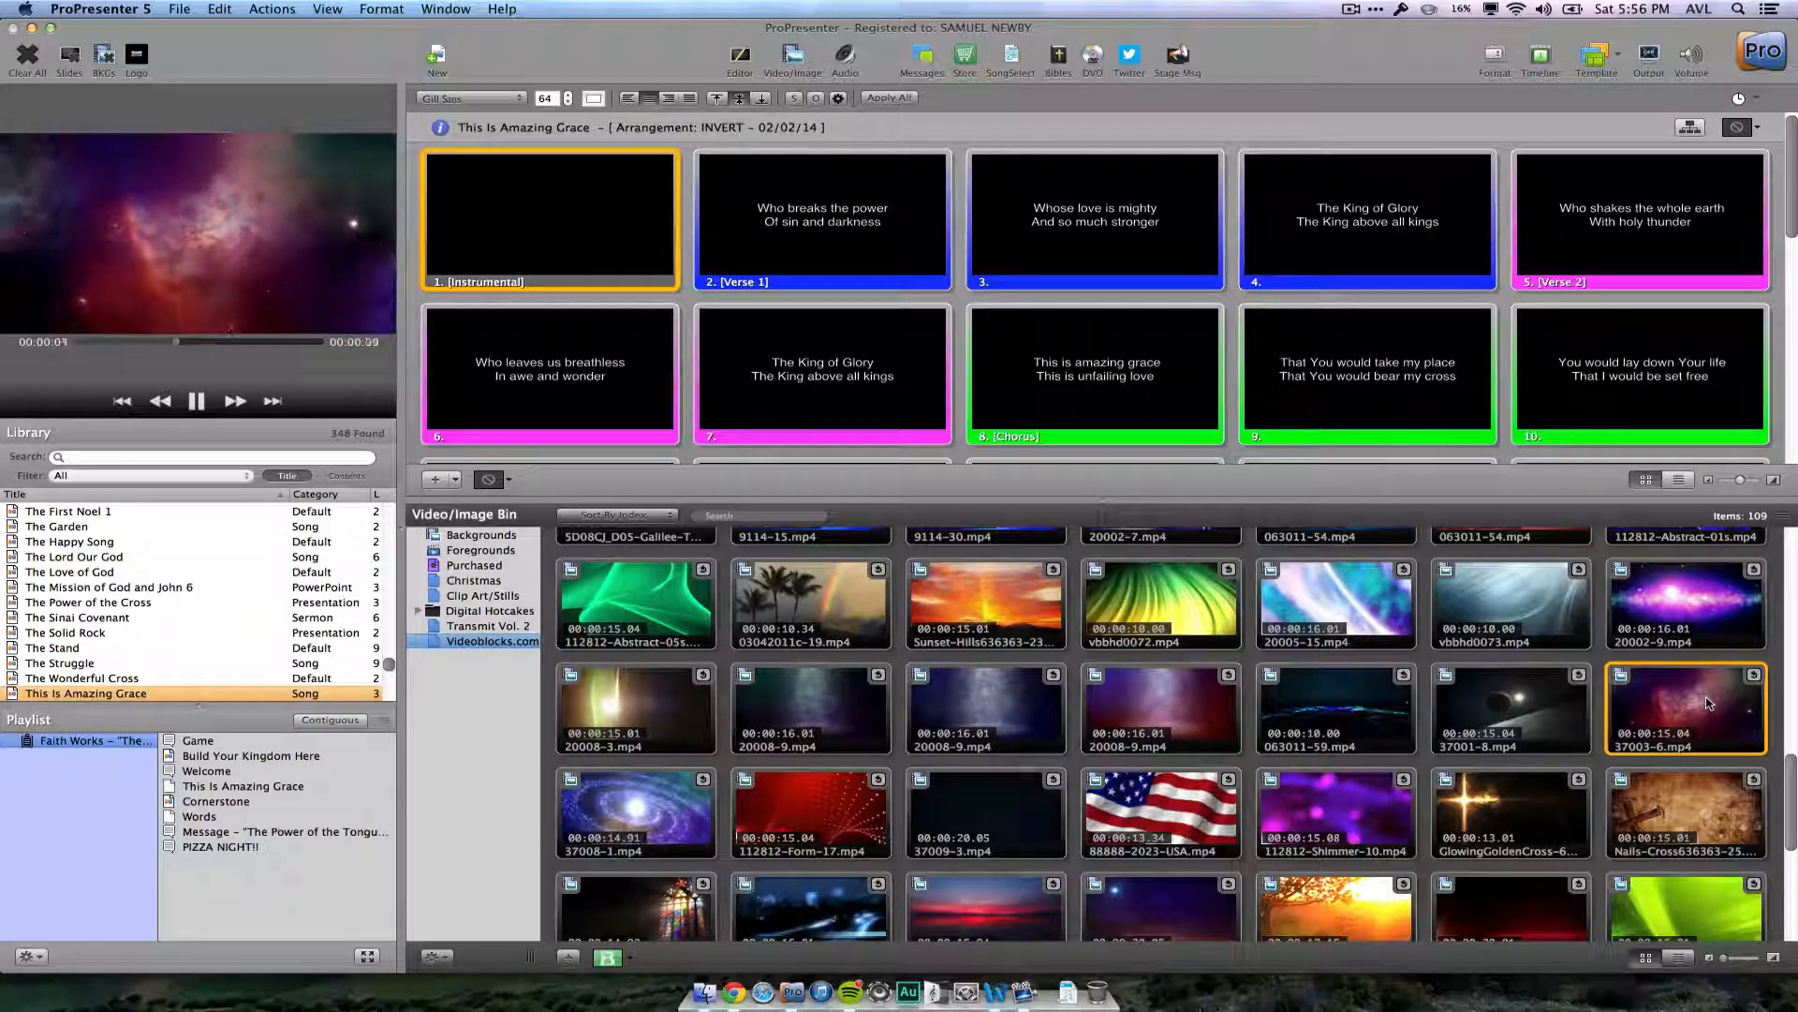
drag(1707, 703, 582, 214)
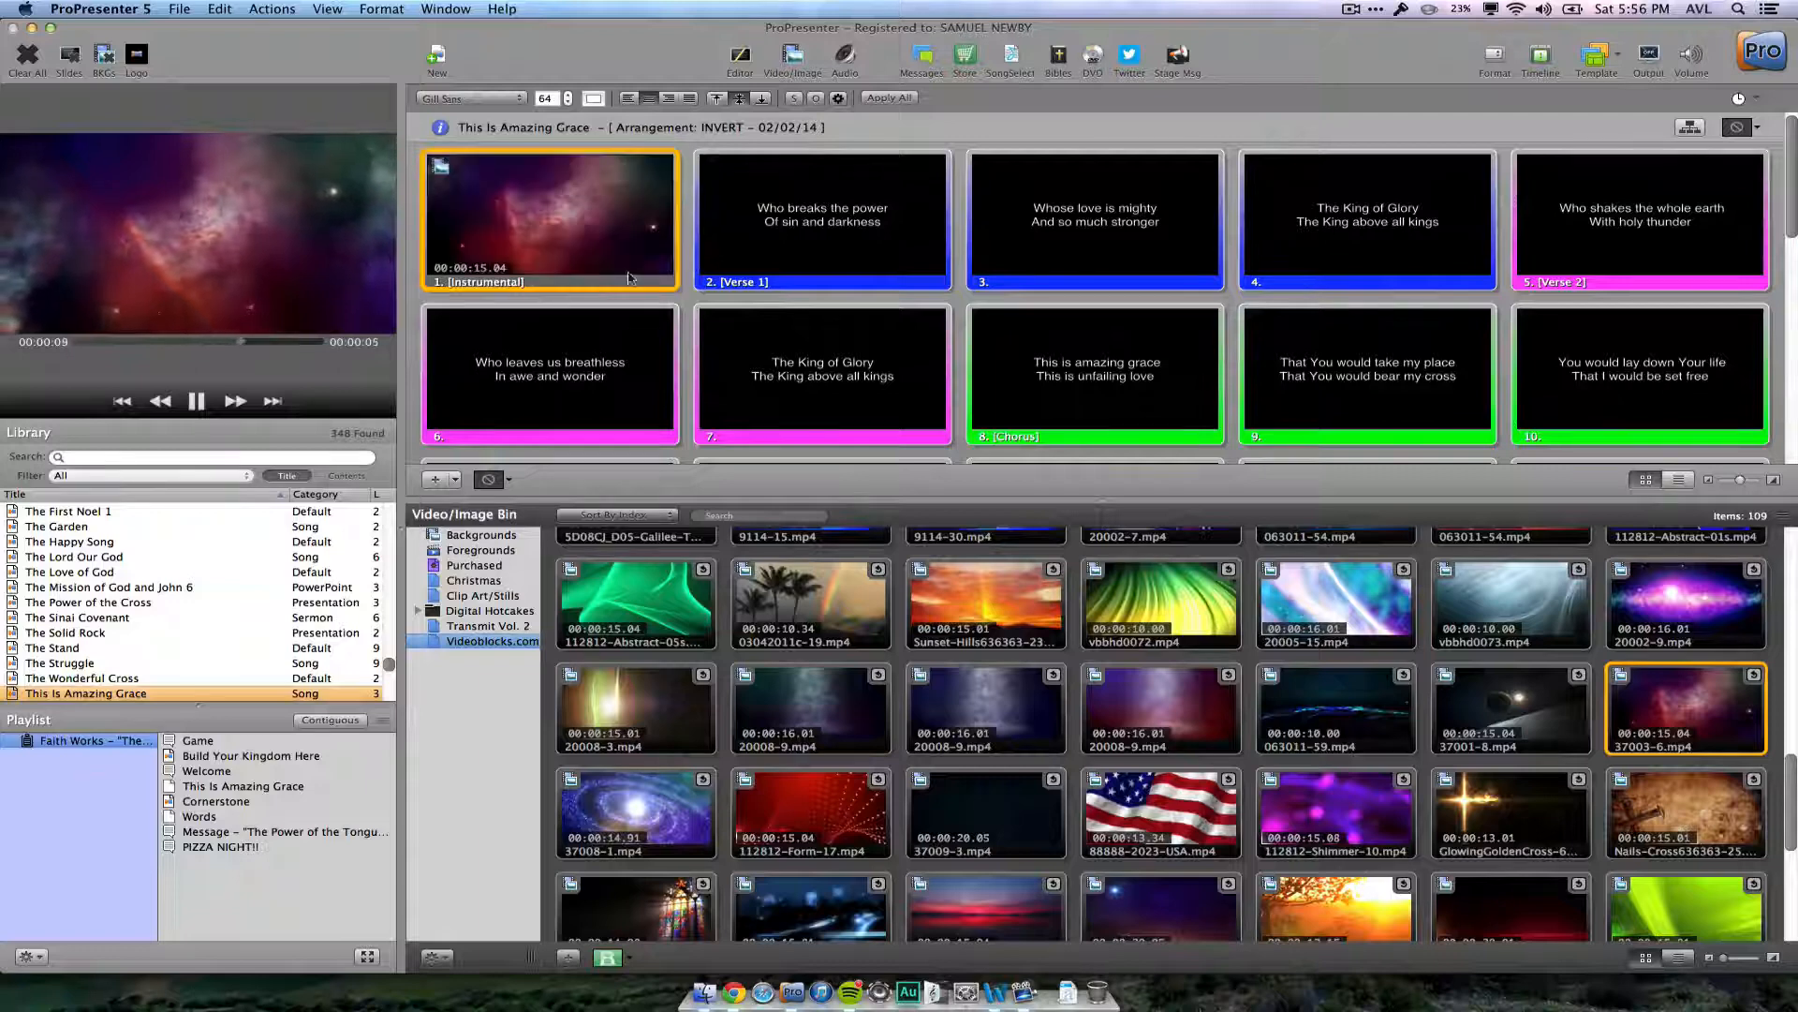
click(28, 54)
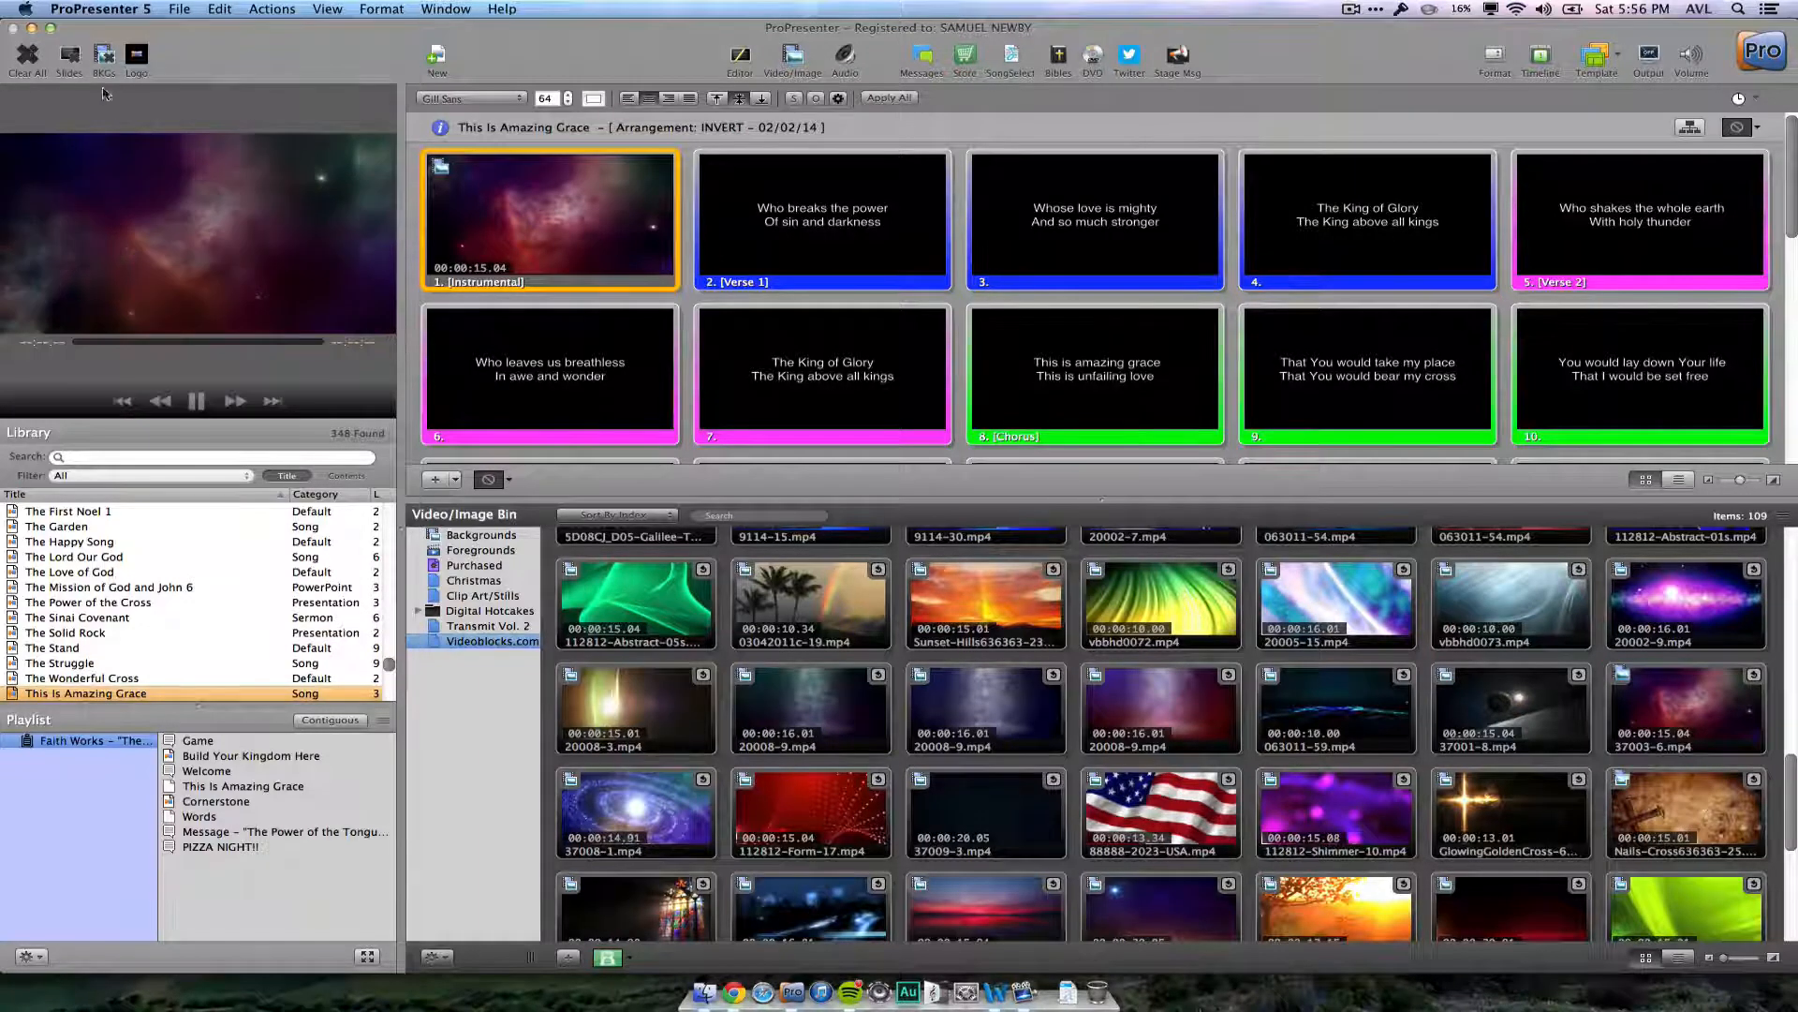
click(795, 59)
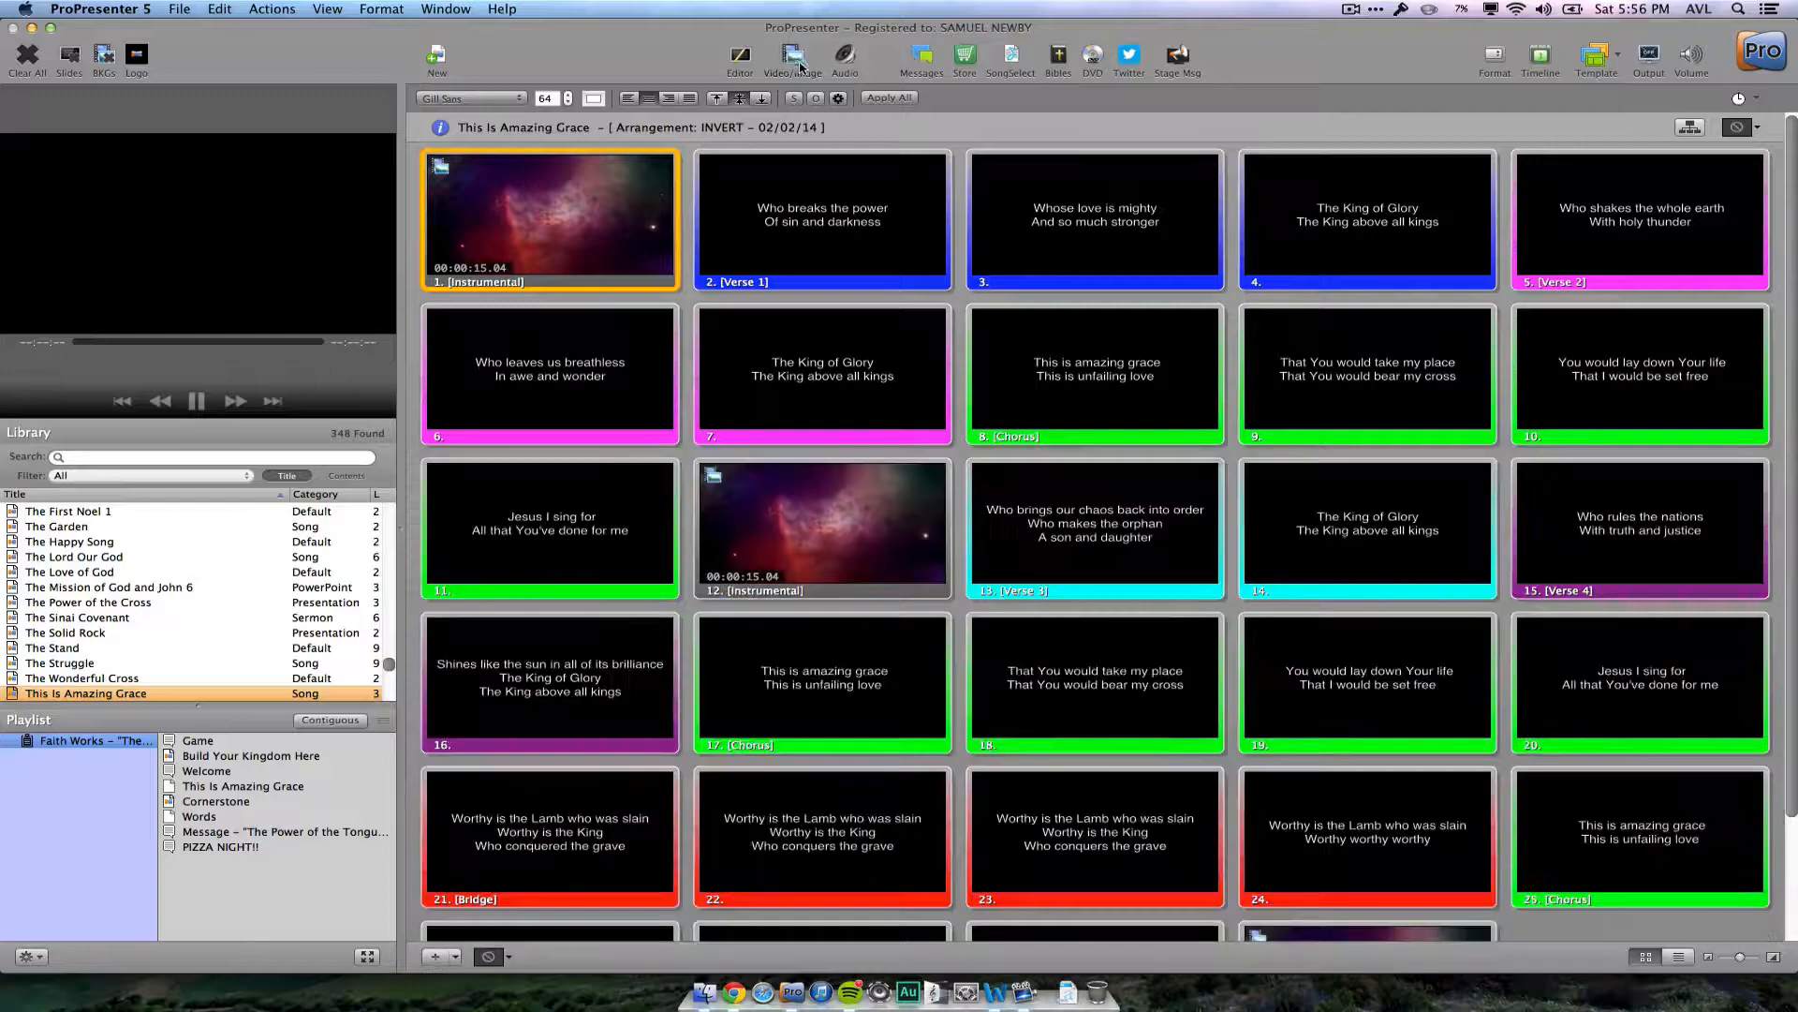
- Play the song full screen from the first Instrumental slide through Verse 4 to check the lyrics over the video background, then clear the output
click(531, 213)
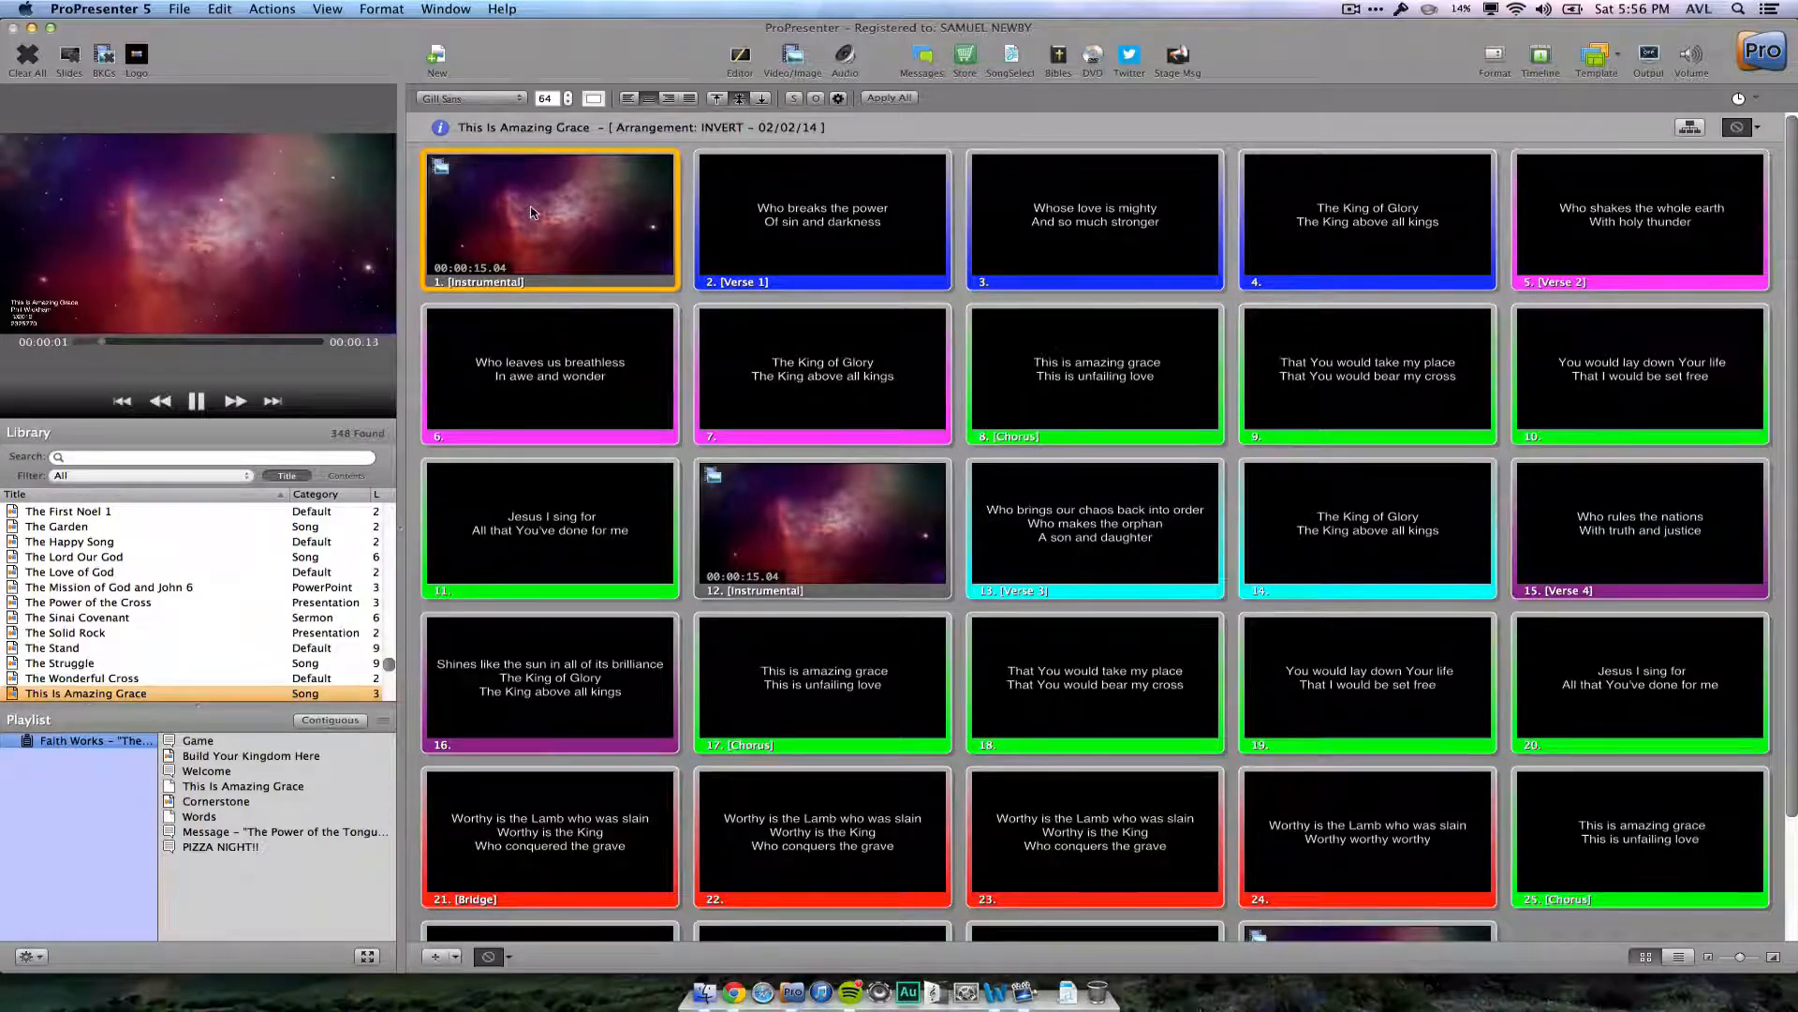
key(super+1)
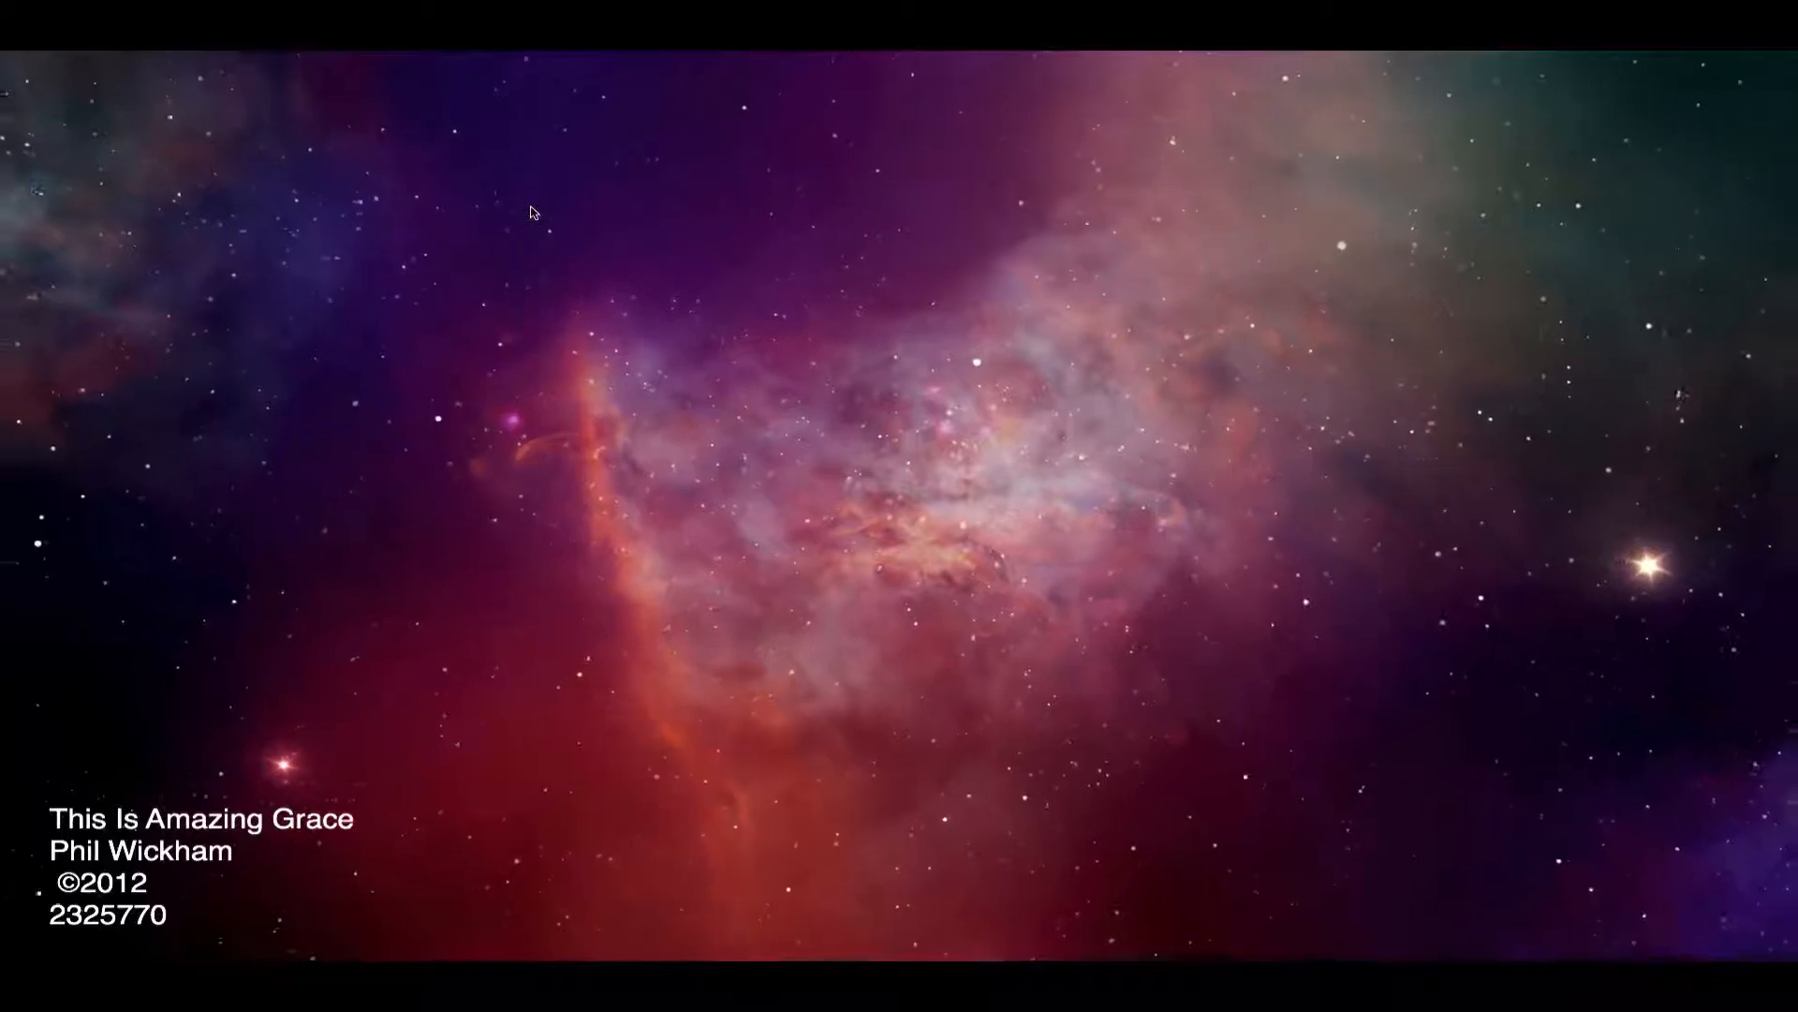
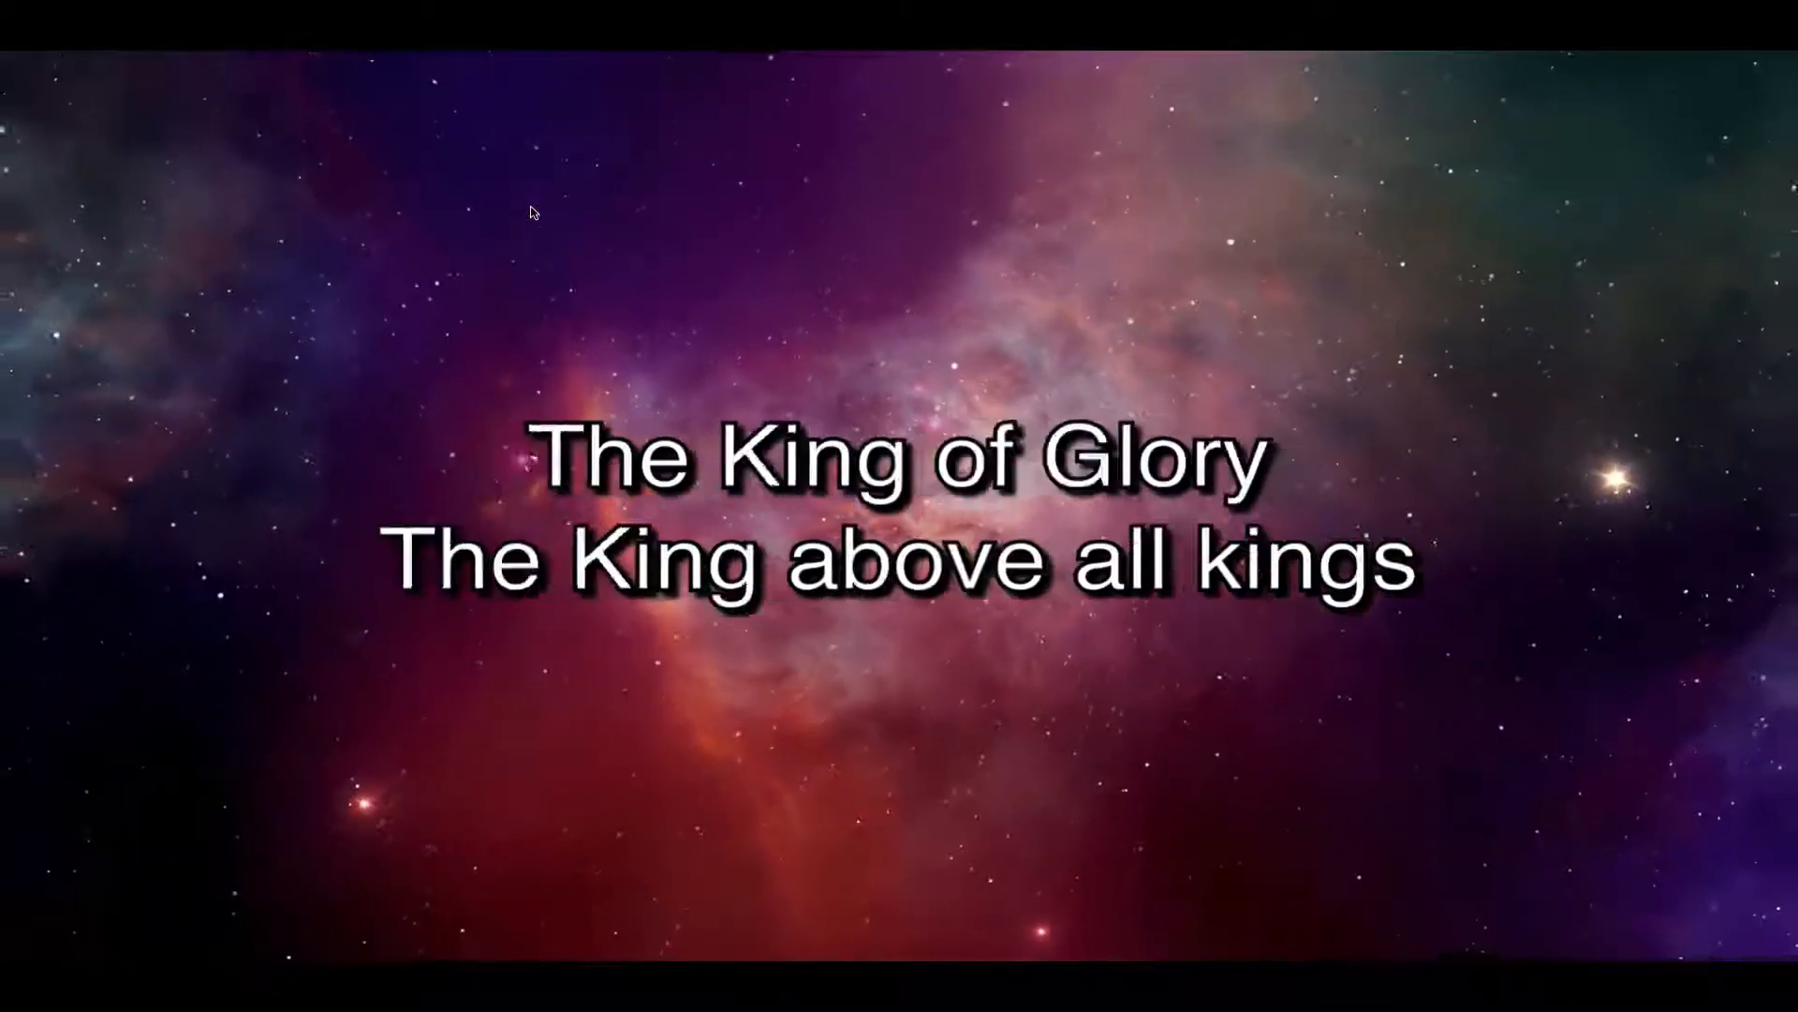
key(Right)
key(Right)
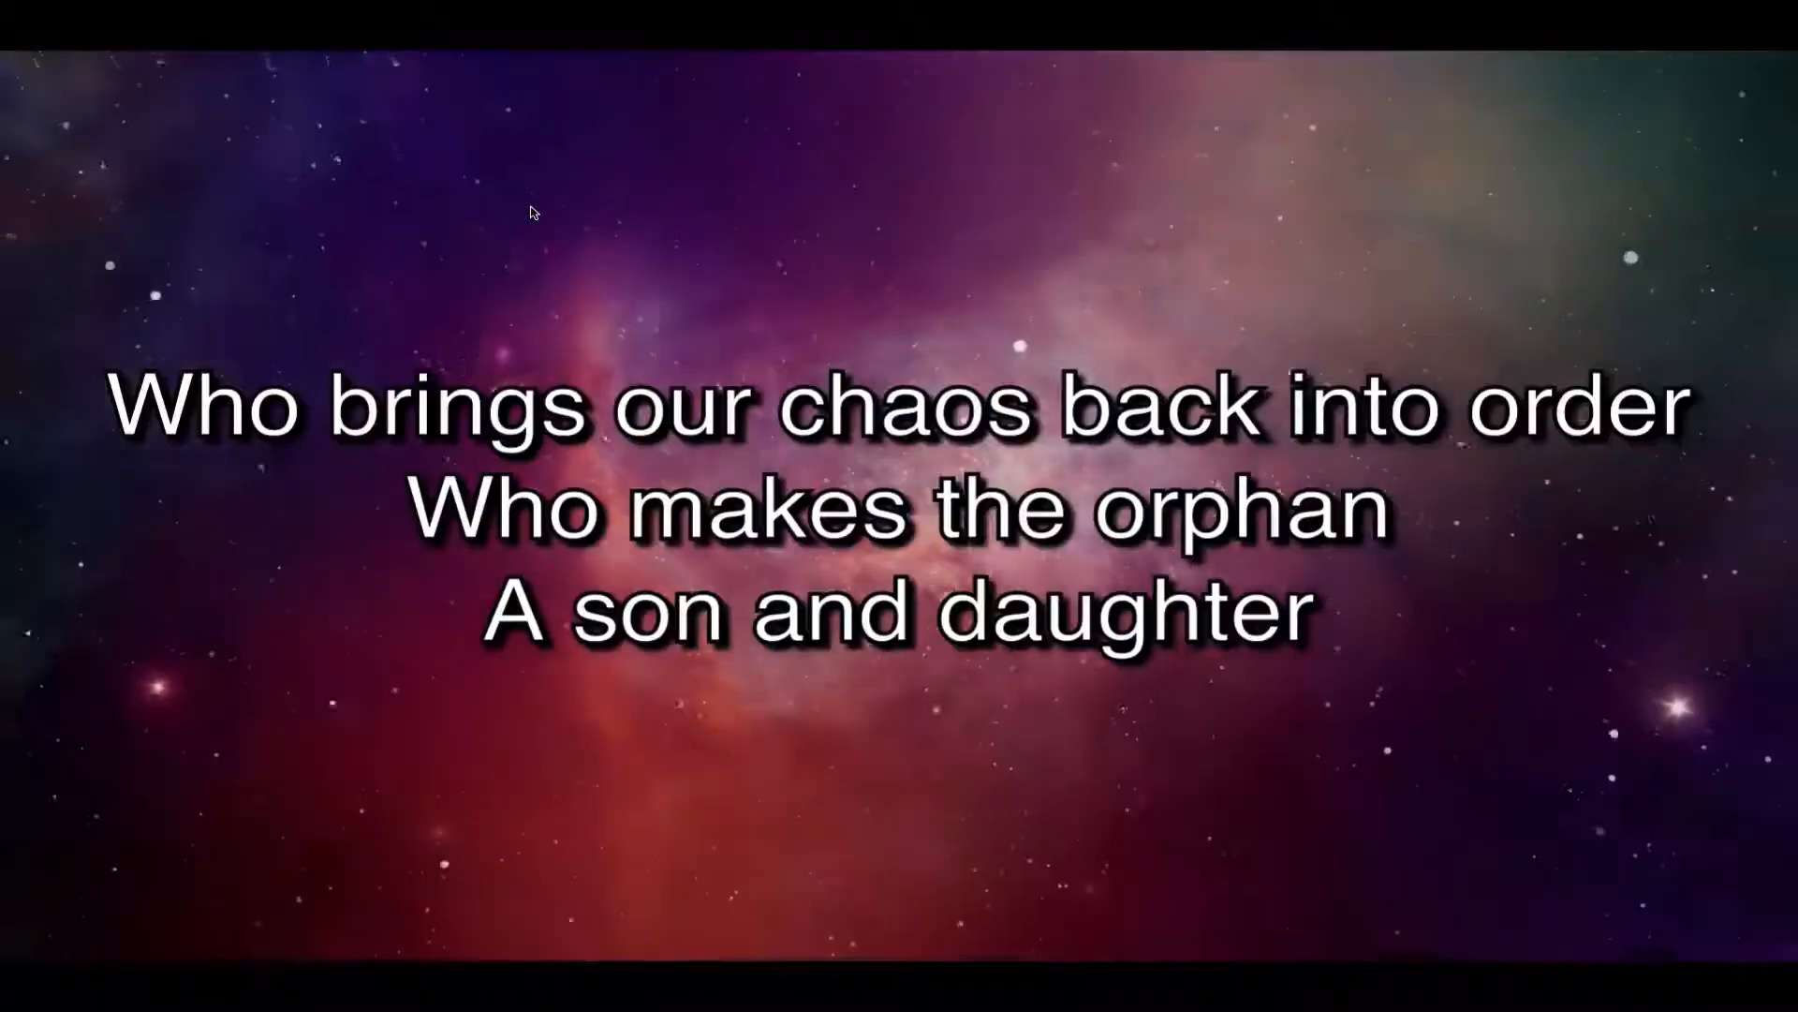
key(Right)
key(Right)
key(Right)
key(super+1)
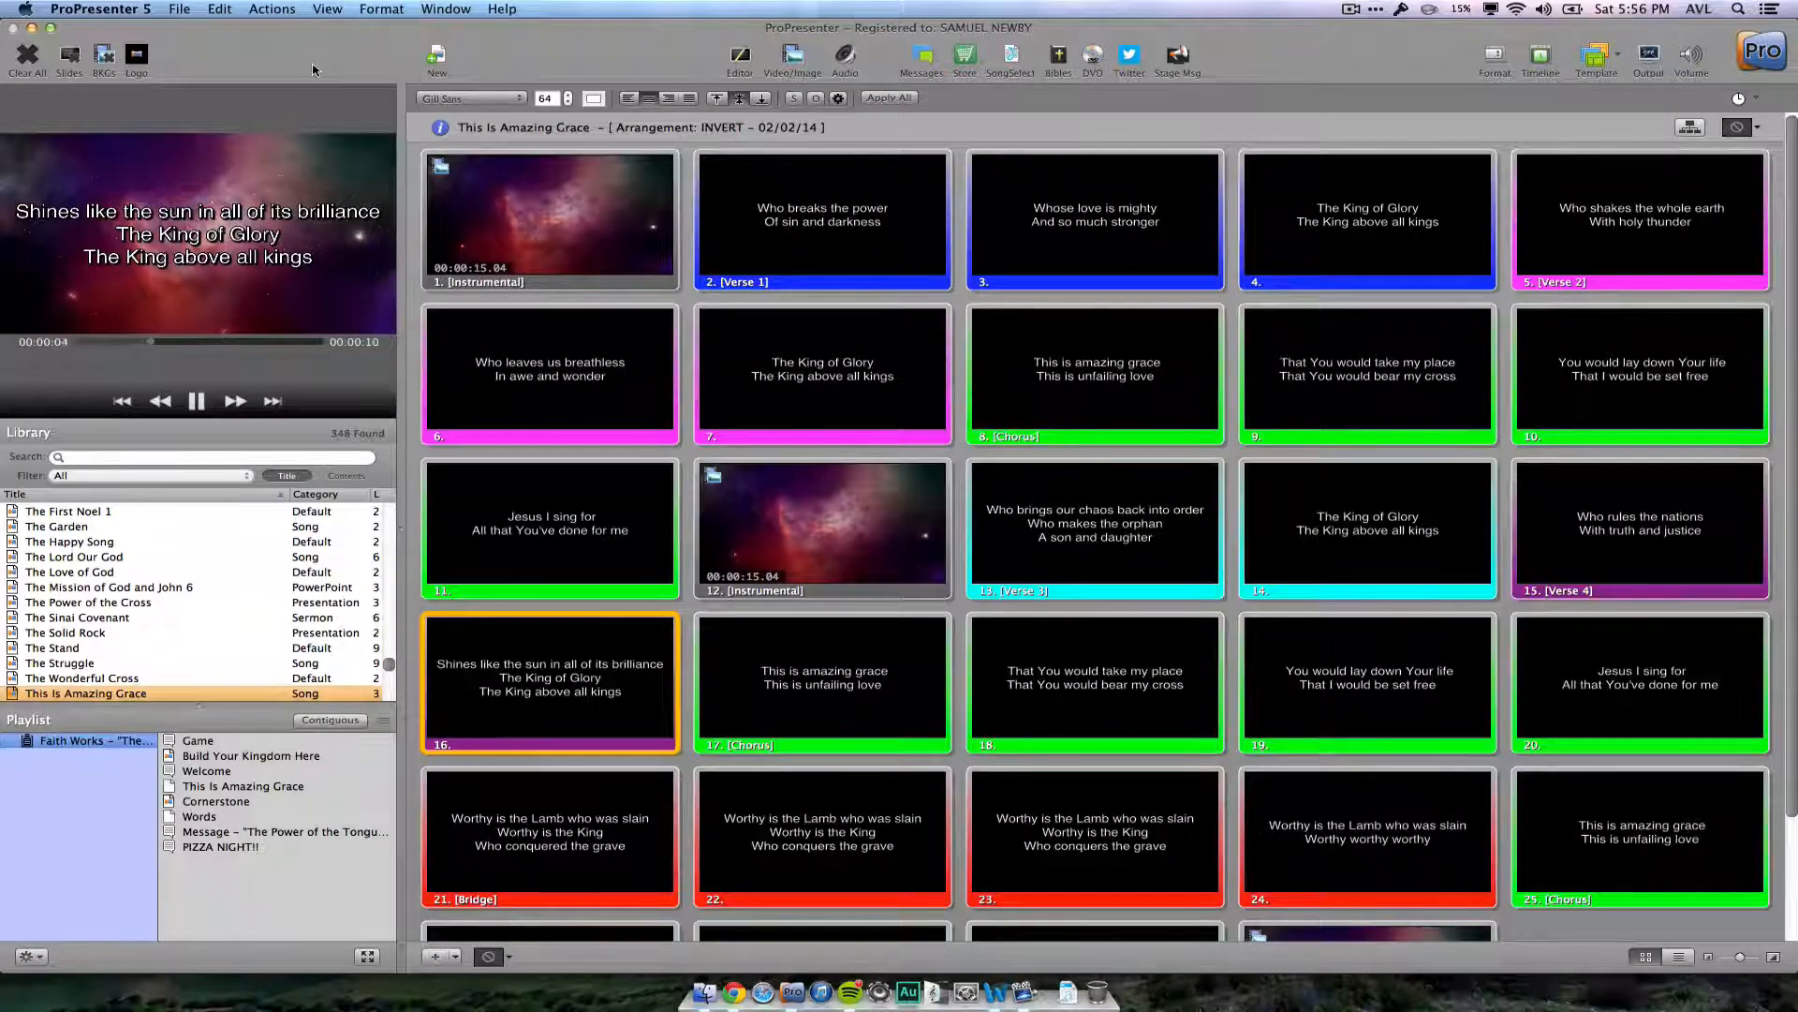
click(28, 57)
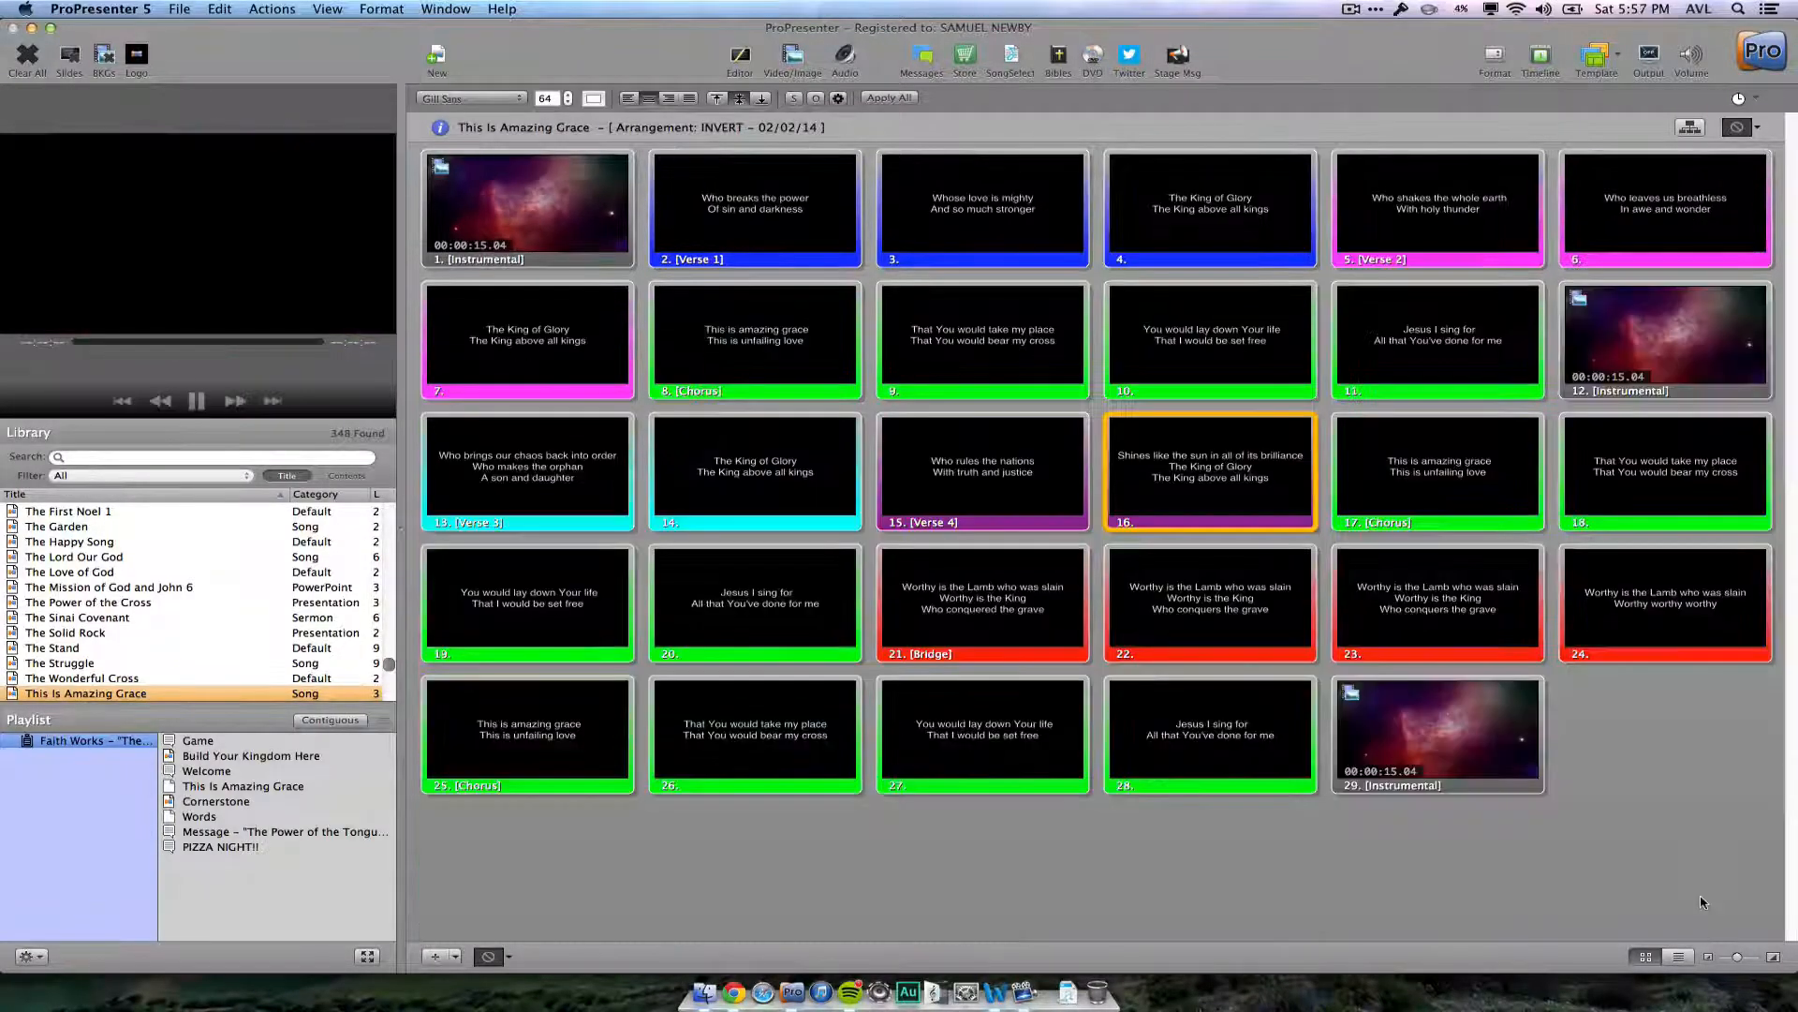